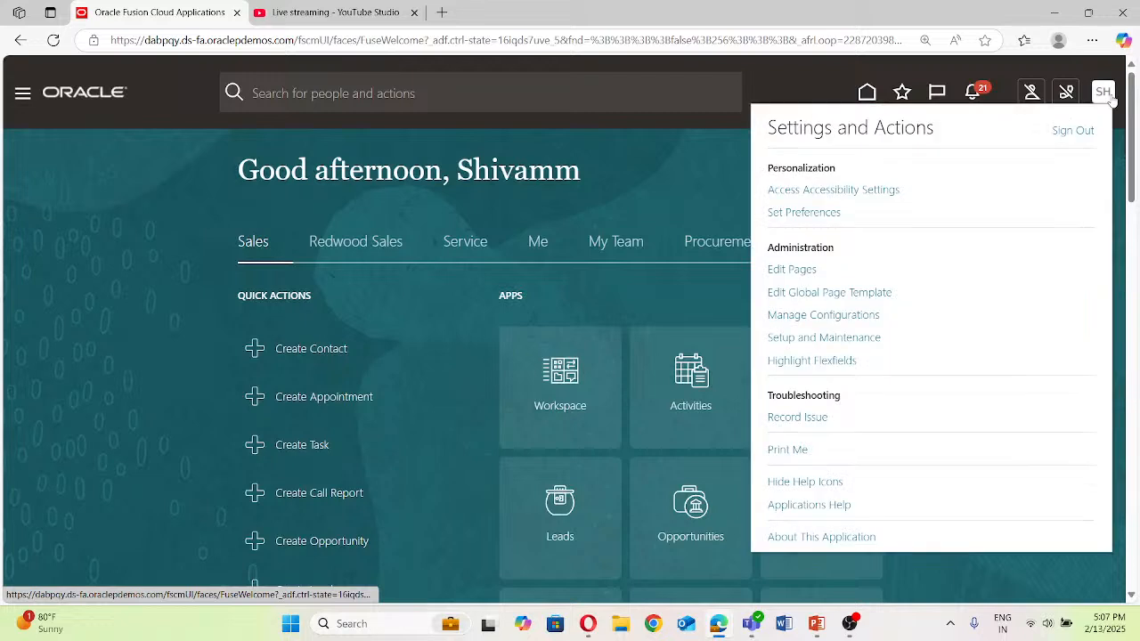
Step: Open the Fintegrate Implementation project from the implementation projects in Setup and Maintenance
{"action": "left_click", "coordinate": [816, 339]}
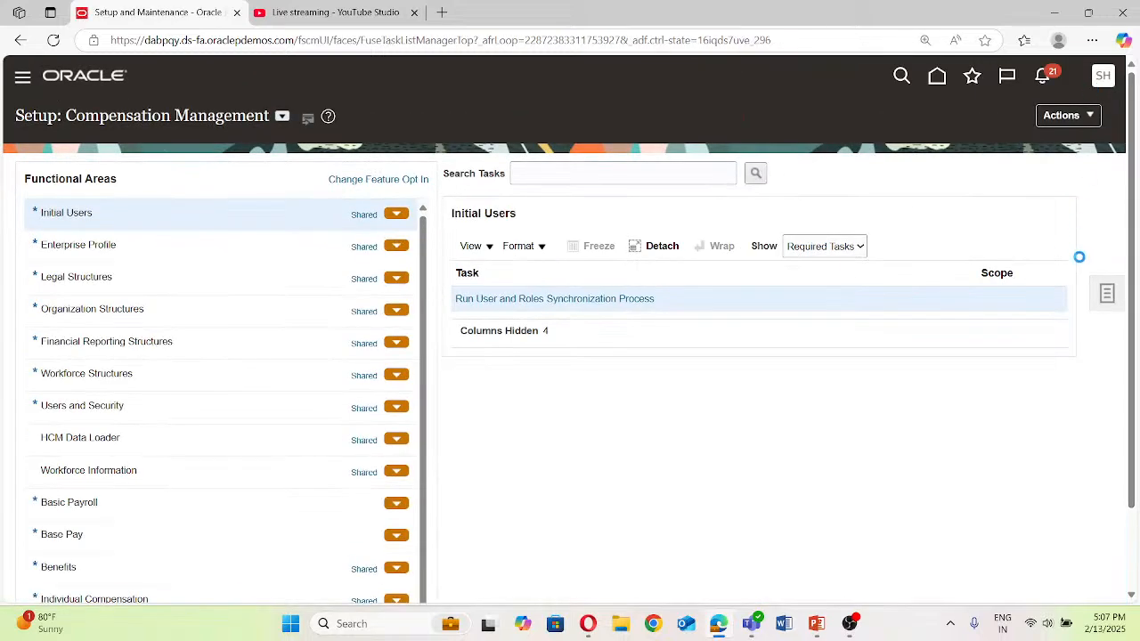
{"action": "left_click", "coordinate": [1105, 301]}
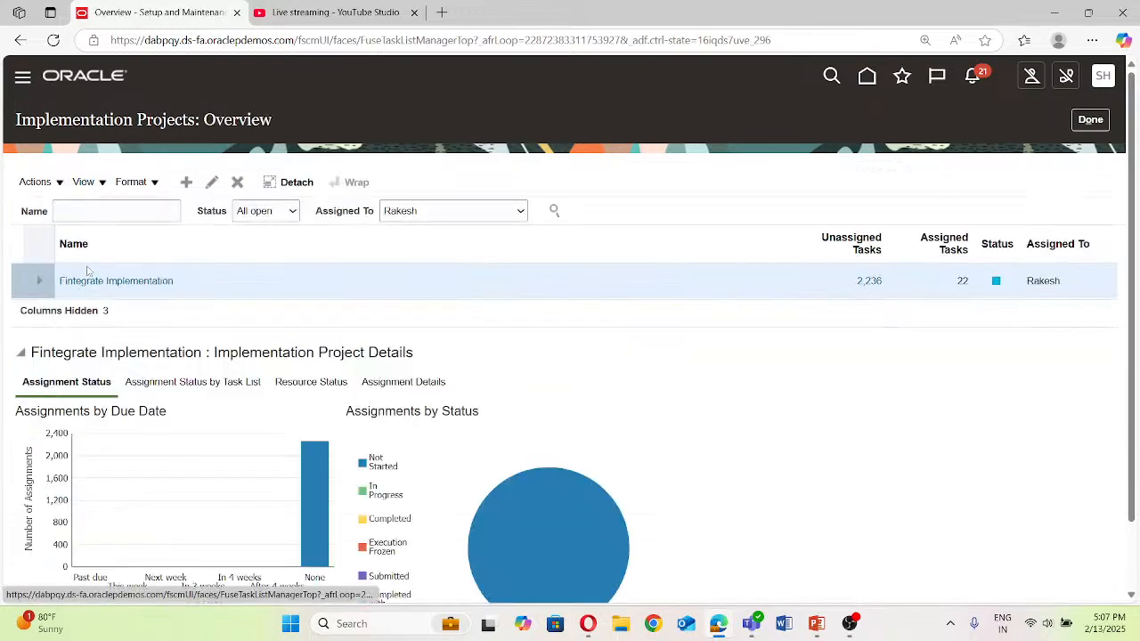
{"action": "left_click", "coordinate": [85, 279]}
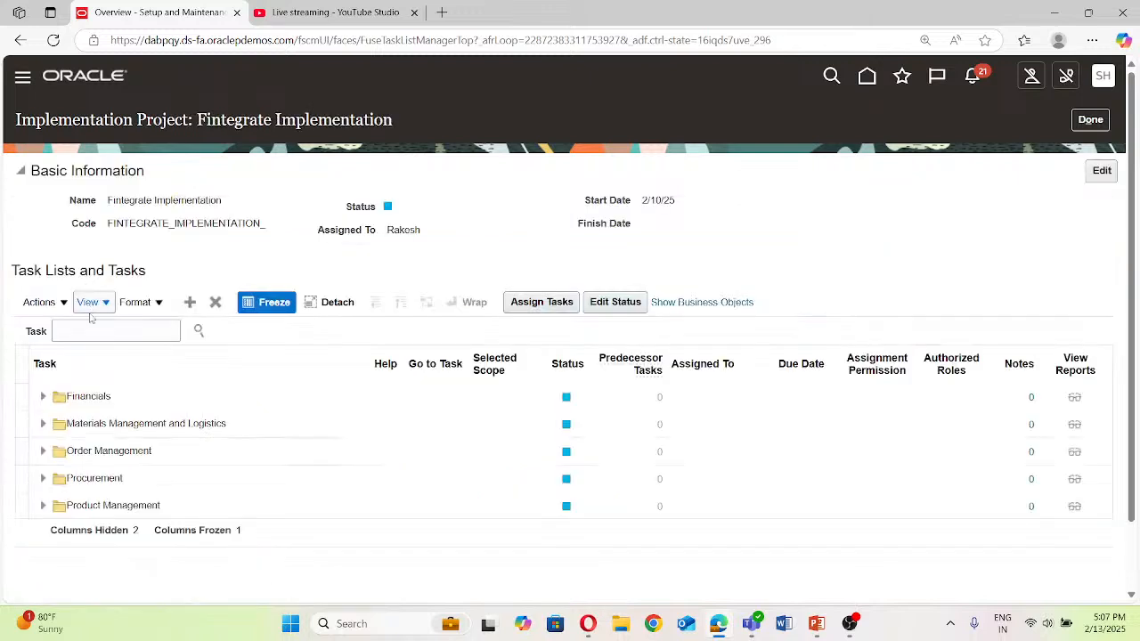
Step: Search the project's task list for "manage asset categories" and open the Manage Asset Categories task
{"action": "left_click", "coordinate": [93, 337]}
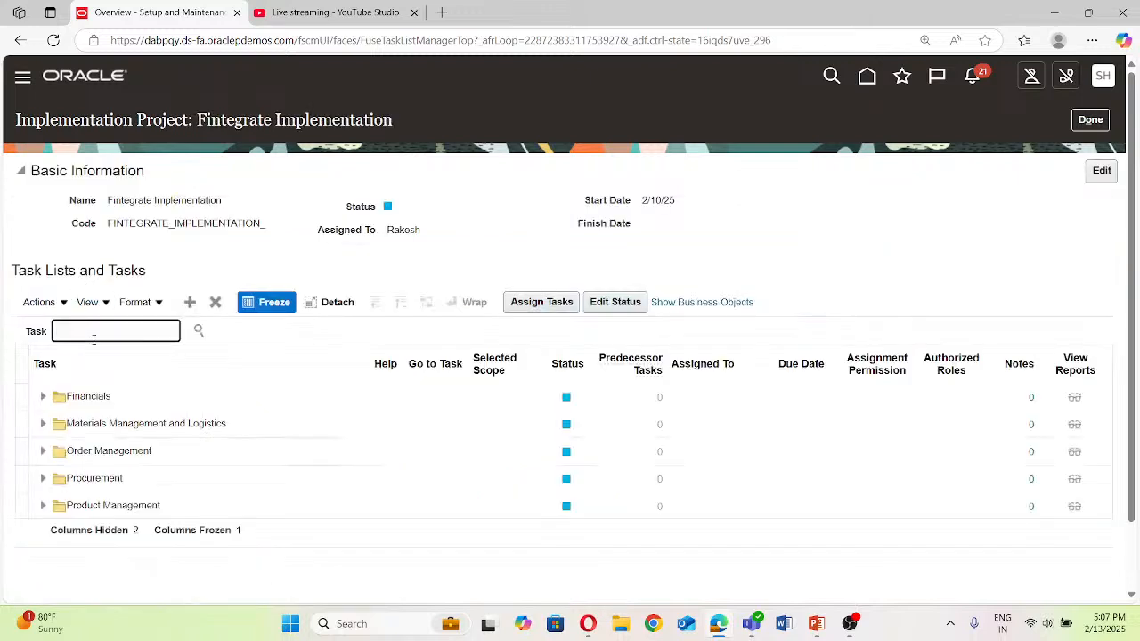
{"action": "type", "text": "manage asset ctegories"}
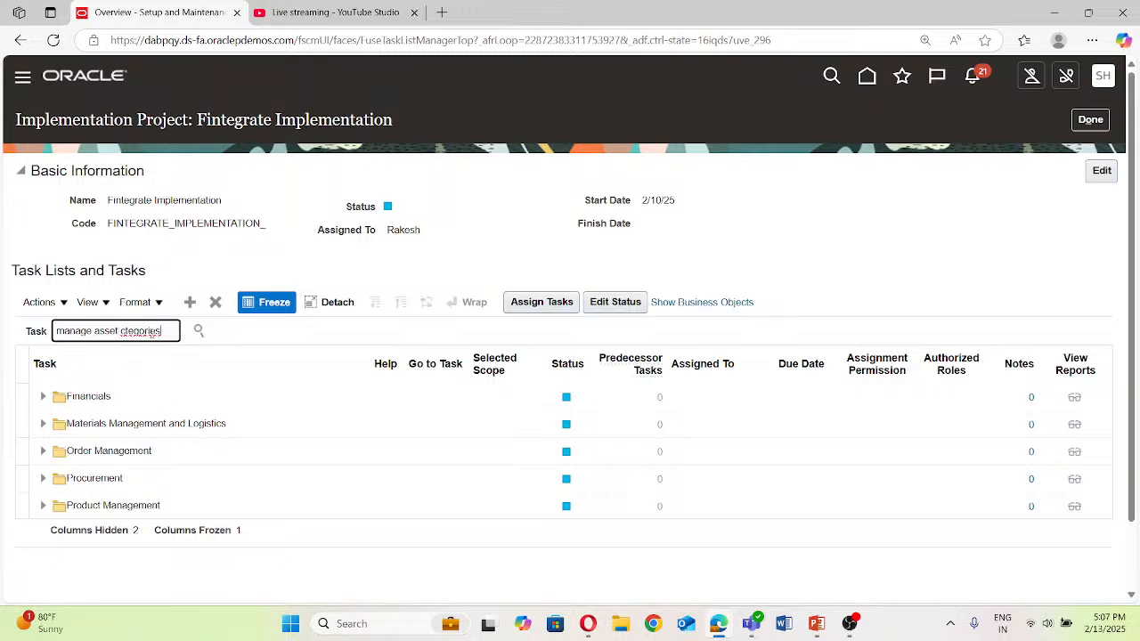
{"action": "right_click", "coordinate": [124, 335]}
{"action": "left_click", "coordinate": [153, 389]}
{"action": "left_click", "coordinate": [198, 331]}
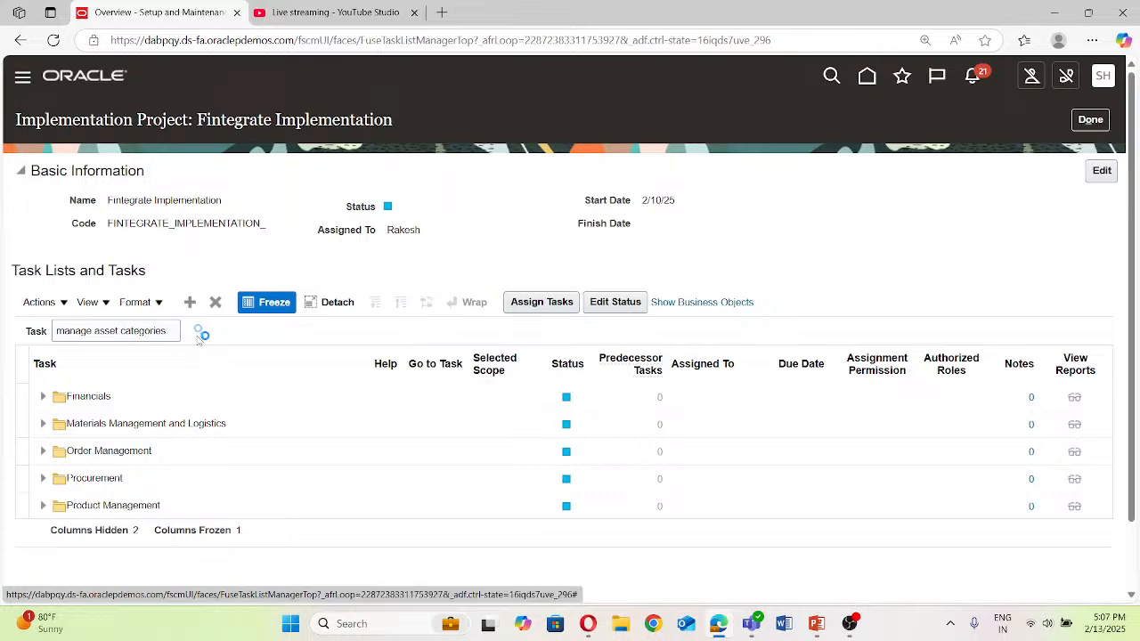
{"action": "left_click", "coordinate": [116, 383]}
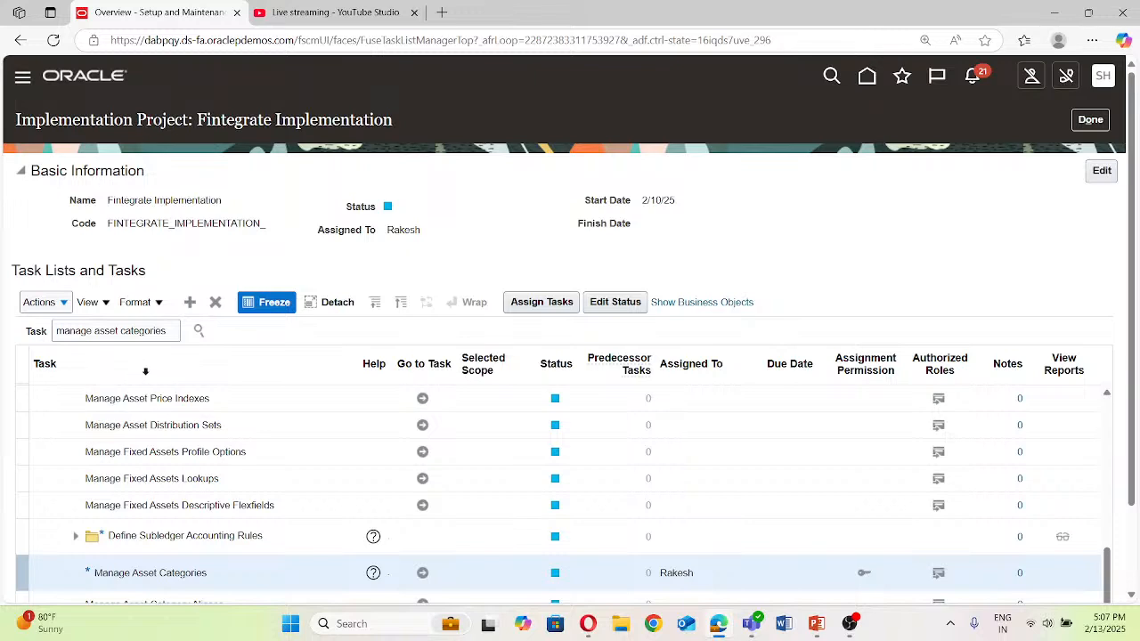
{"action": "scroll", "coordinate": [191, 292], "scroll_direction": "down", "scroll_amount": 1}
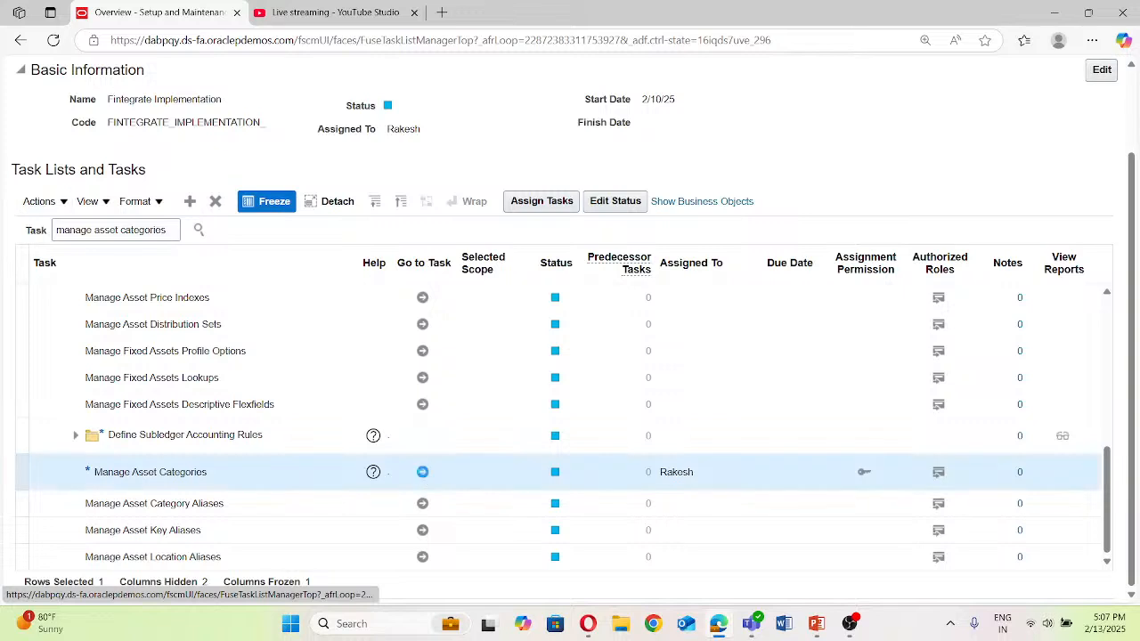
{"action": "left_click", "coordinate": [422, 472]}
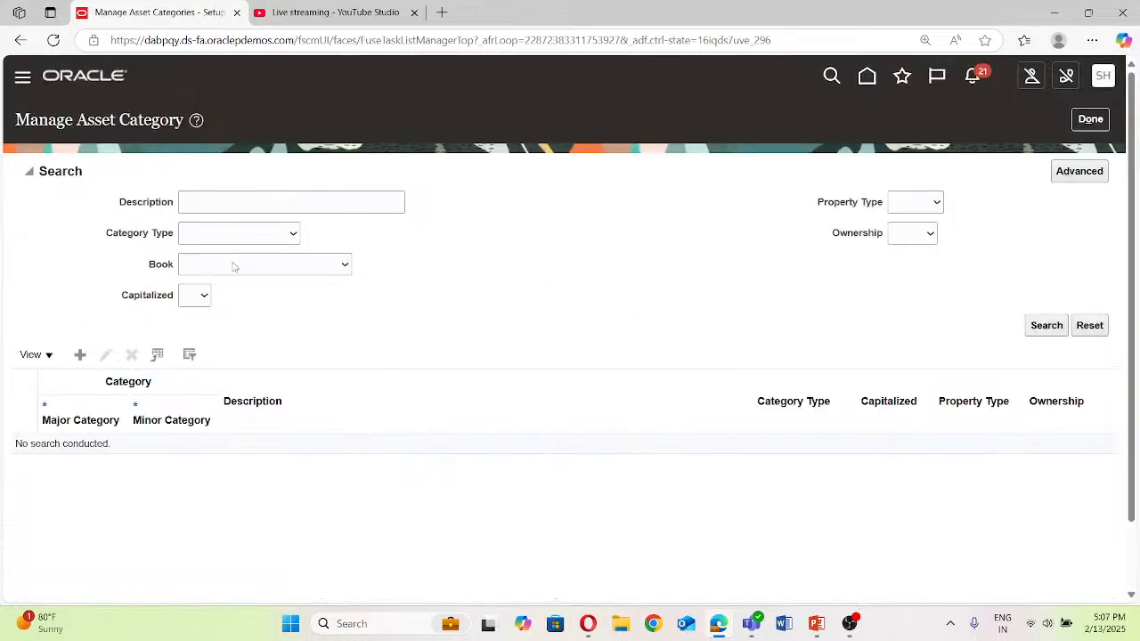
Step: Search asset categories for the book FINTEGRATE CORPORATE BOOK and open the FINTEGRATE BUILDINGS / OFFICE BUILDINGS category for editing
{"action": "left_click", "coordinate": [241, 269]}
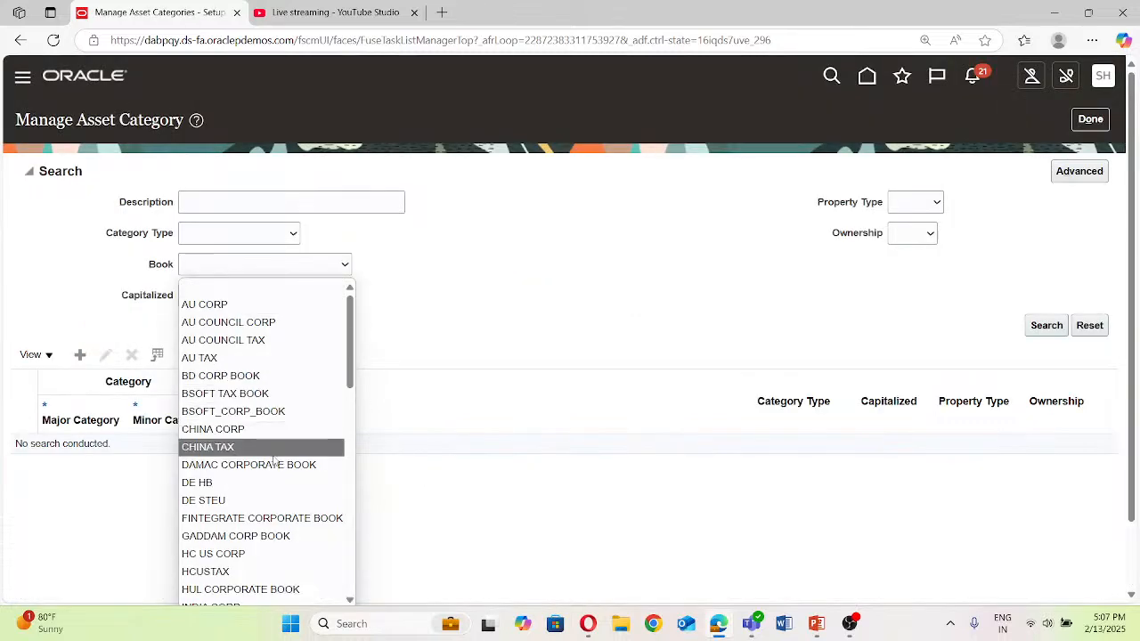
{"action": "left_click", "coordinate": [270, 519]}
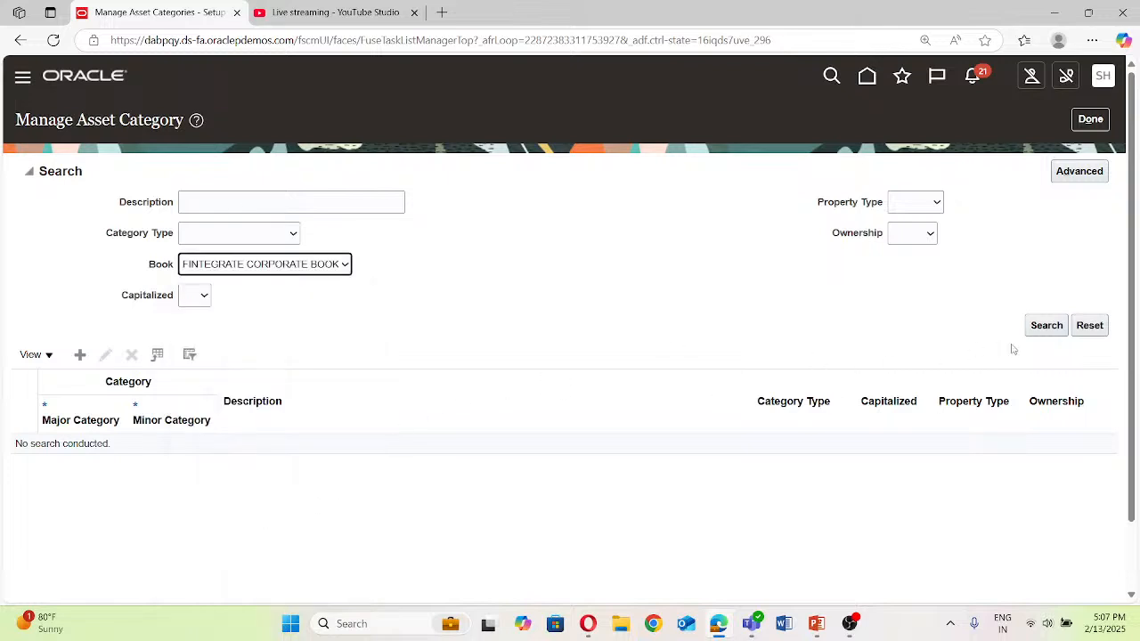
{"action": "left_click", "coordinate": [1042, 326]}
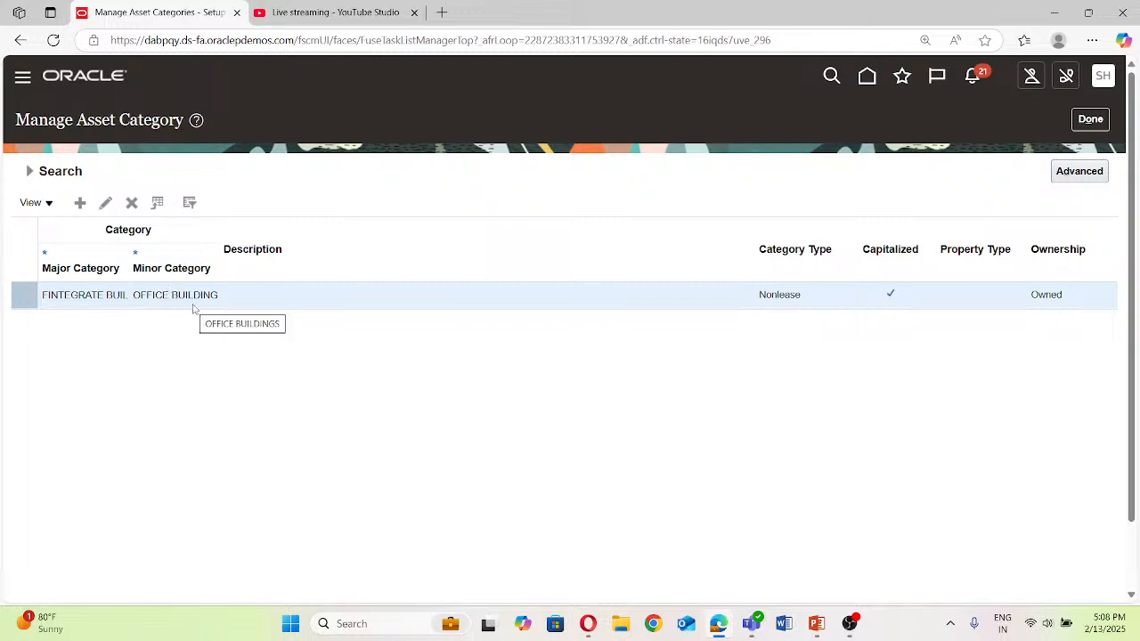
{"action": "left_click", "coordinate": [105, 204]}
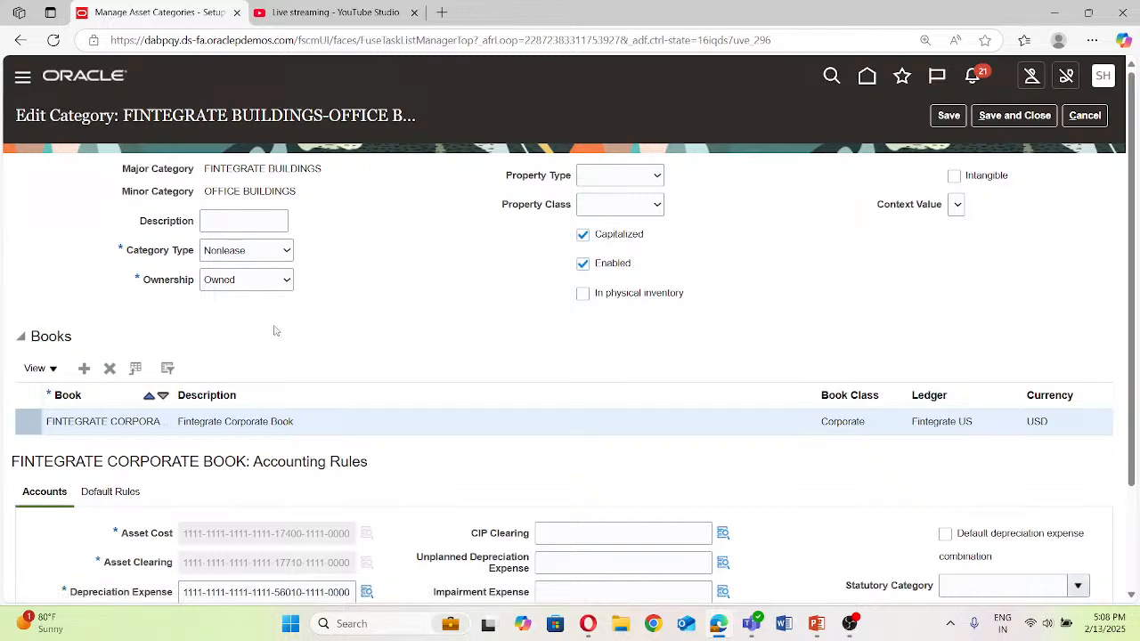
Step: For the corporate book's CIP Cost account, set the company, department, intercompany and cost center segments to 1111
{"action": "scroll", "coordinate": [202, 350], "scroll_direction": "down", "scroll_amount": 3}
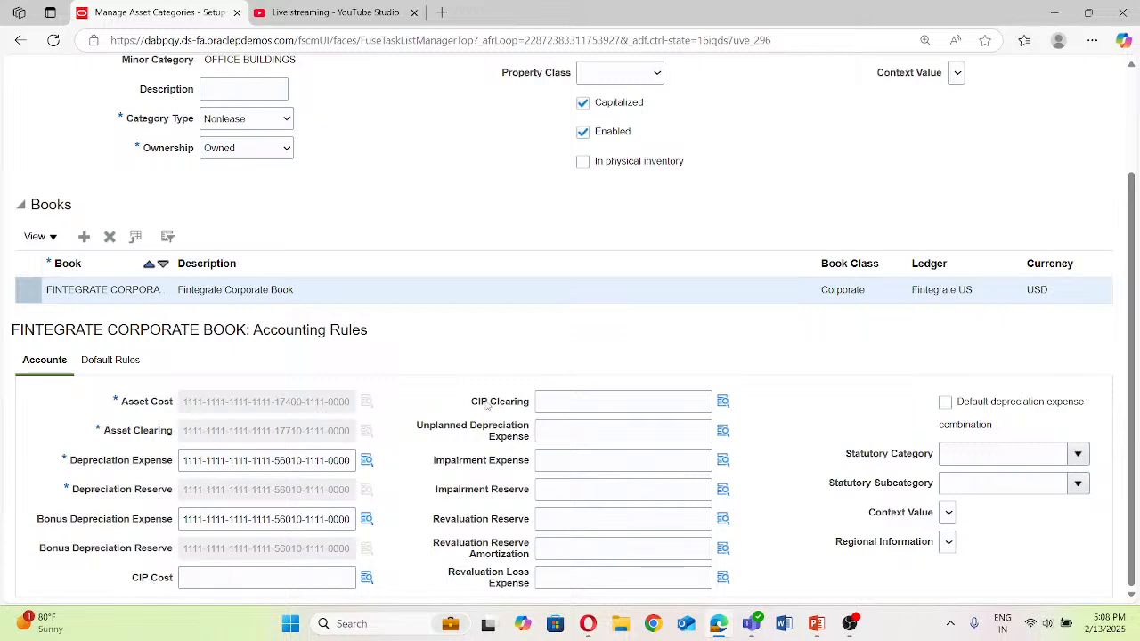
{"action": "left_click", "coordinate": [368, 582]}
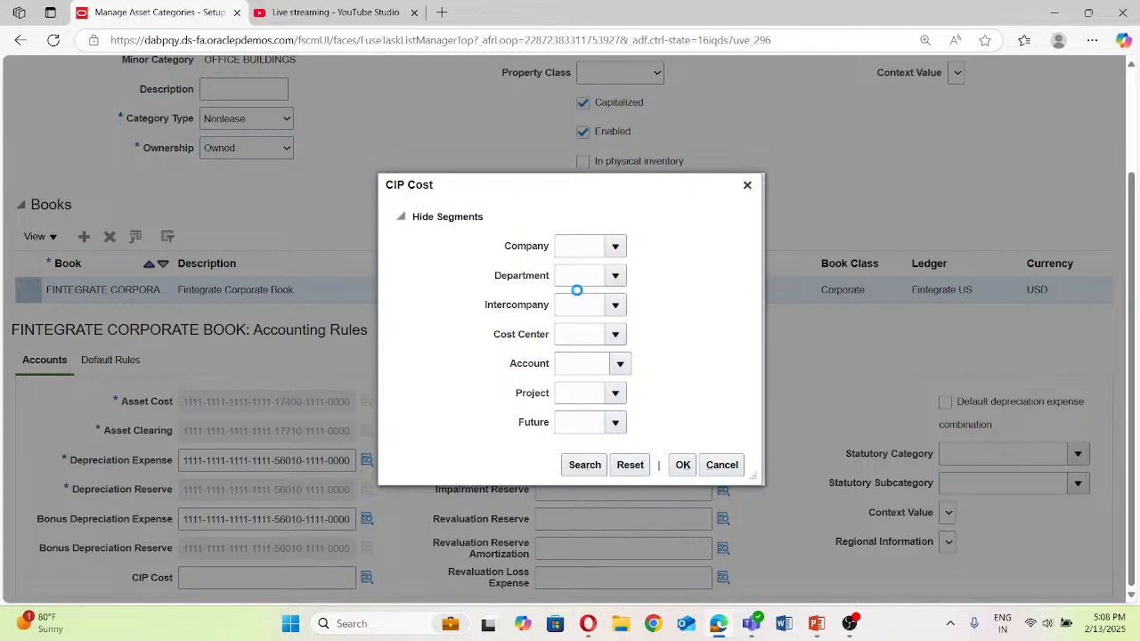
{"action": "left_click", "coordinate": [576, 282]}
{"action": "left_click", "coordinate": [617, 277]}
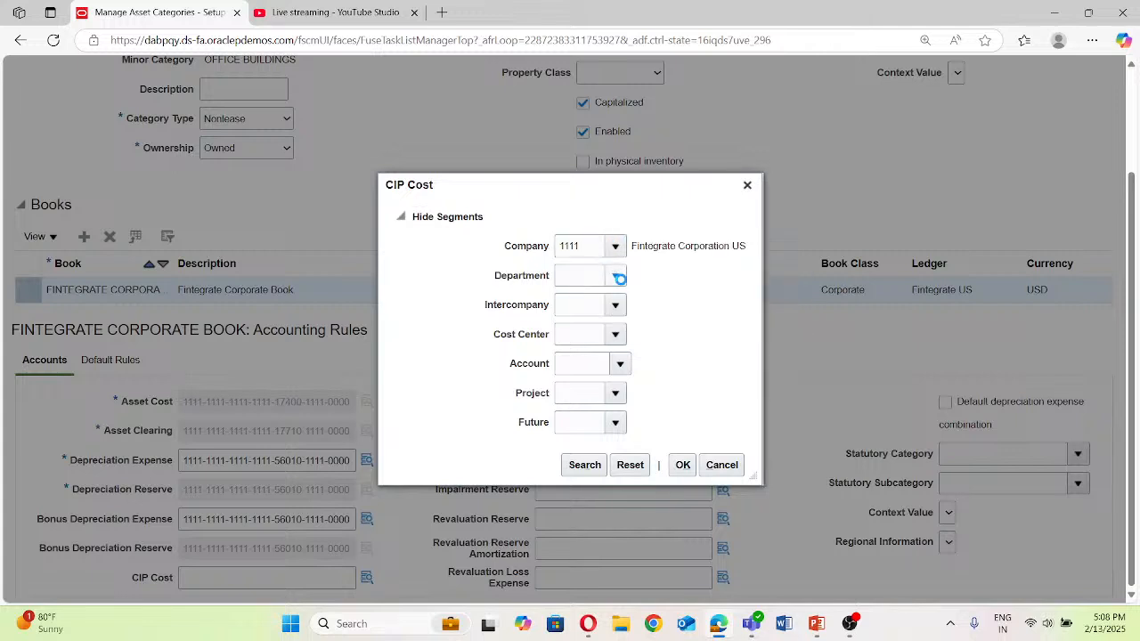
{"action": "left_click", "coordinate": [570, 303]}
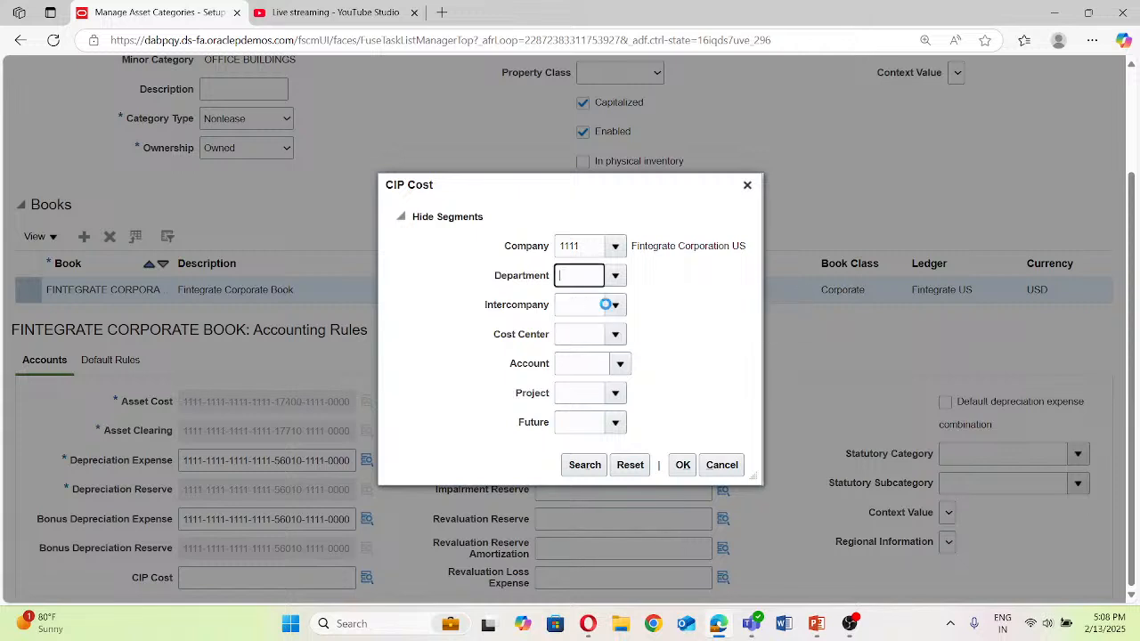
{"action": "left_click", "coordinate": [574, 310]}
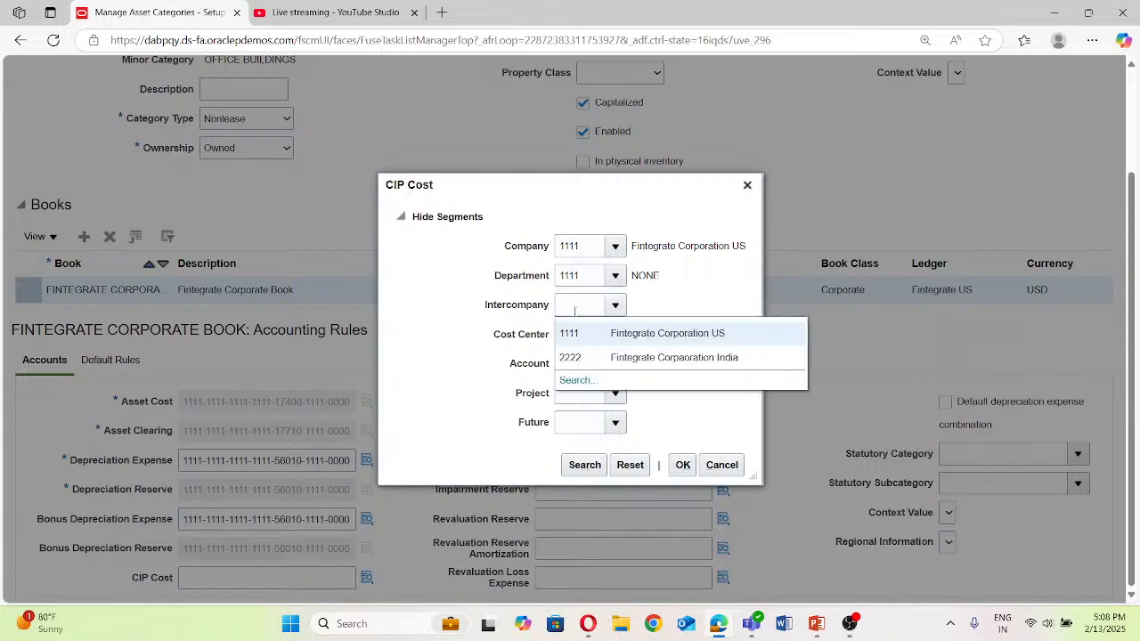
{"action": "left_click", "coordinate": [571, 330]}
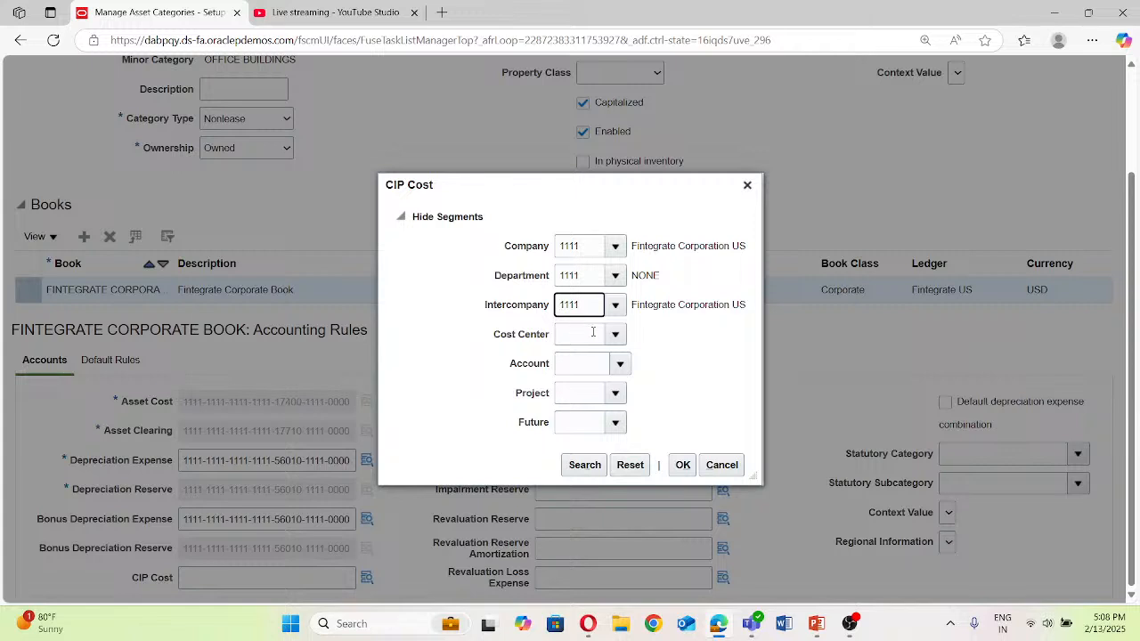
{"action": "left_click", "coordinate": [594, 334]}
{"action": "left_click", "coordinate": [614, 335]}
{"action": "left_click", "coordinate": [592, 362]}
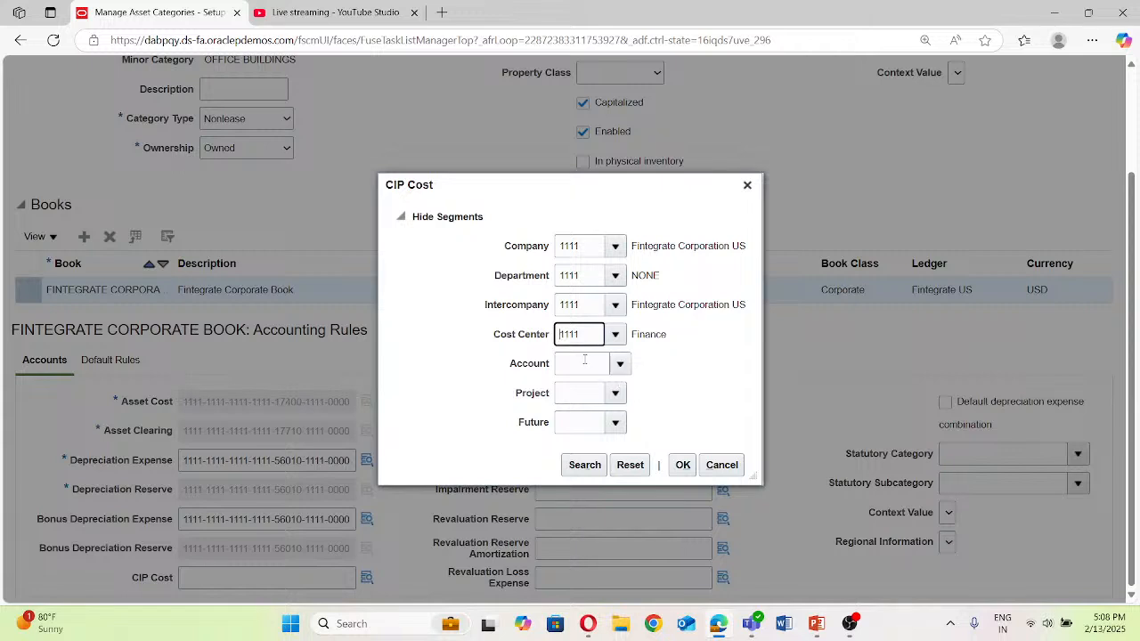
Step: Complete the CIP Cost combination with account 17910, project 1111 and future 0000, and accept it
{"action": "left_click", "coordinate": [580, 360]}
{"action": "type", "text": "179"}
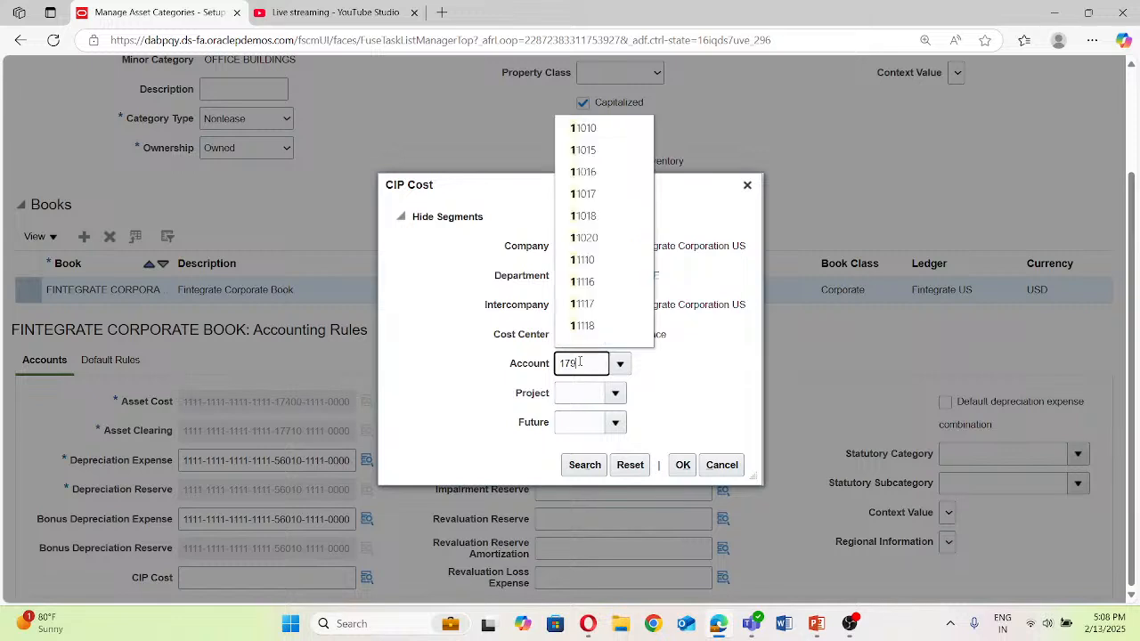
{"action": "type", "text": "10"}
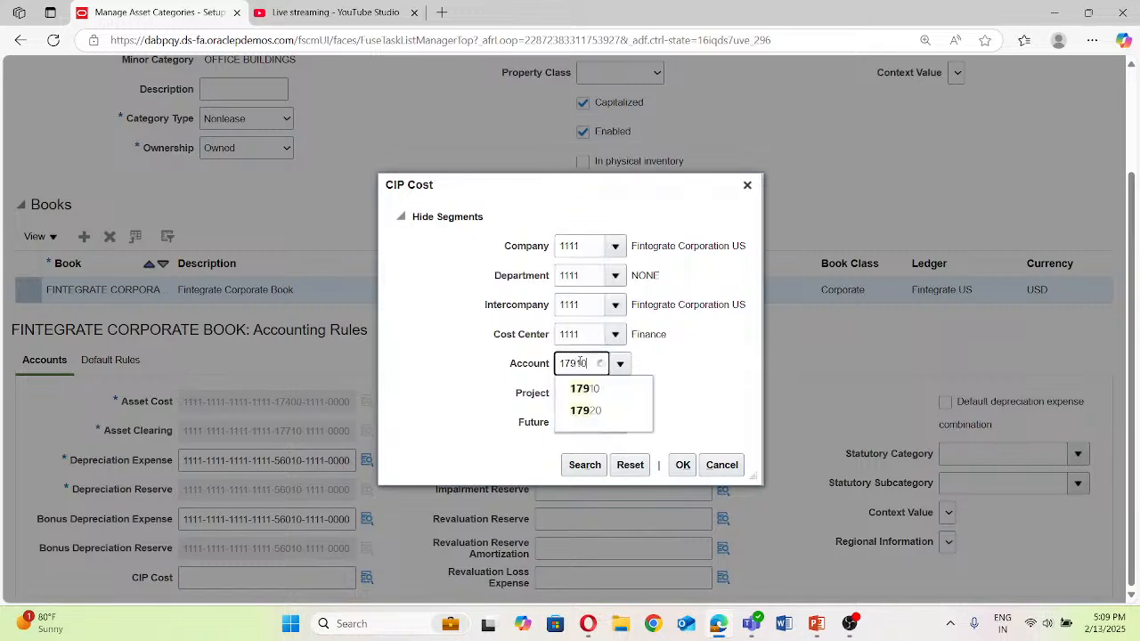
{"action": "left_click", "coordinate": [584, 388]}
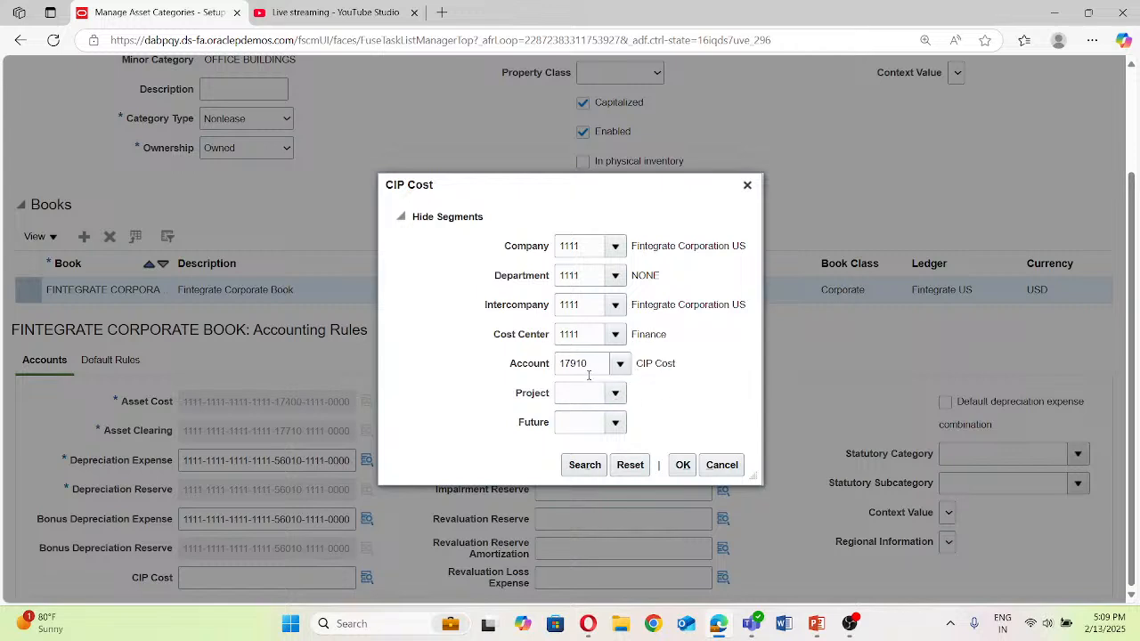
{"action": "left_click", "coordinate": [614, 393]}
{"action": "left_click", "coordinate": [616, 420]}
{"action": "left_click", "coordinate": [610, 424]}
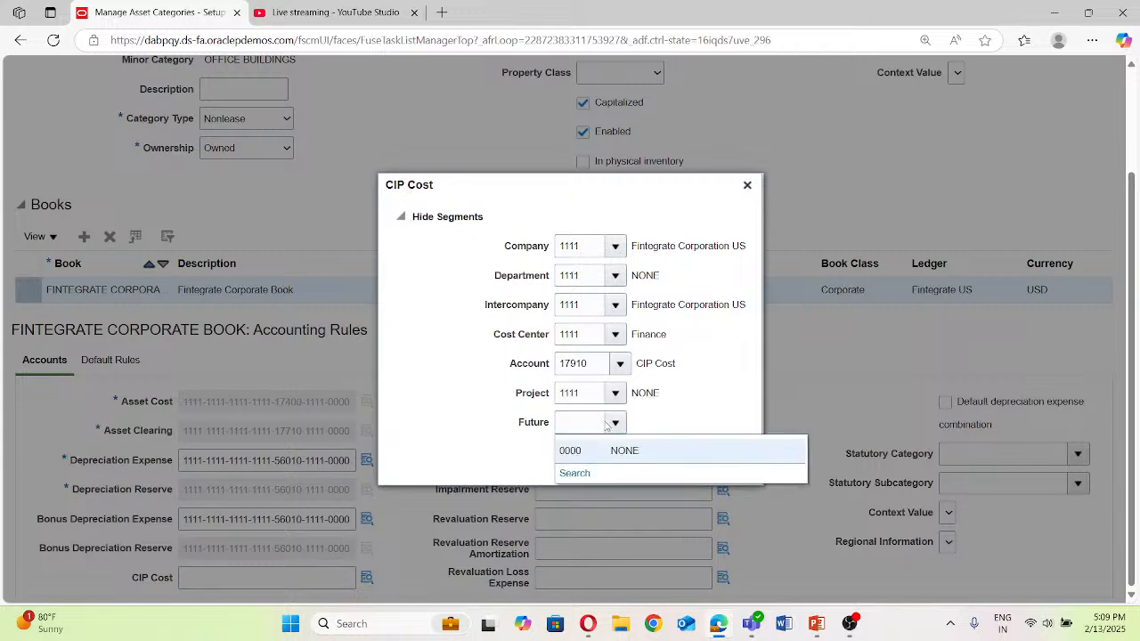
{"action": "left_click", "coordinate": [596, 450]}
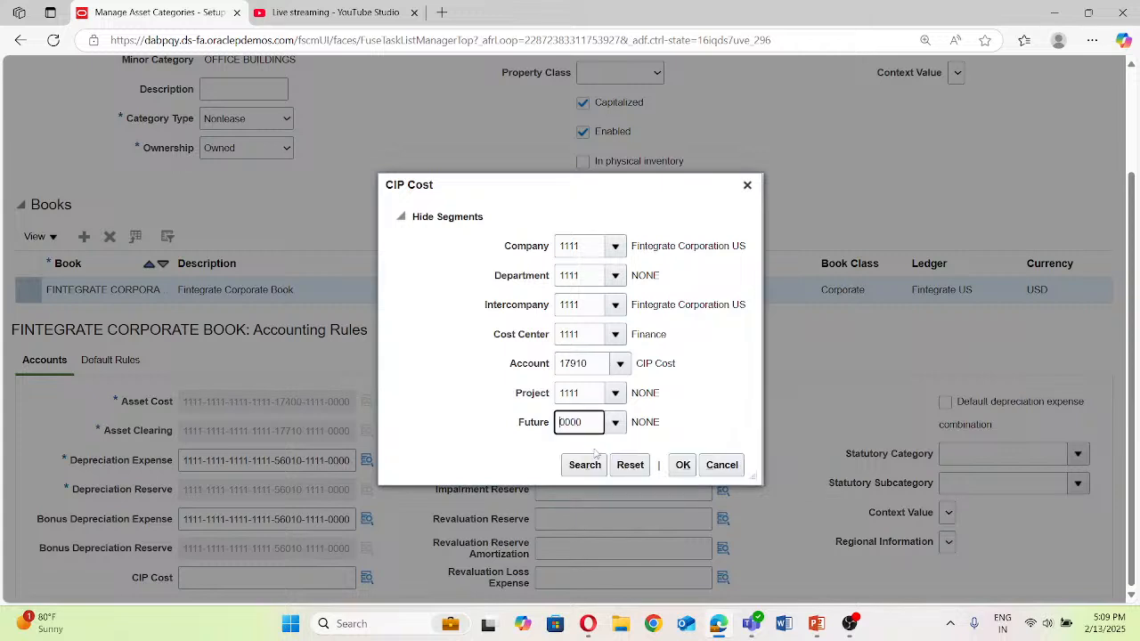
{"action": "left_click", "coordinate": [683, 469]}
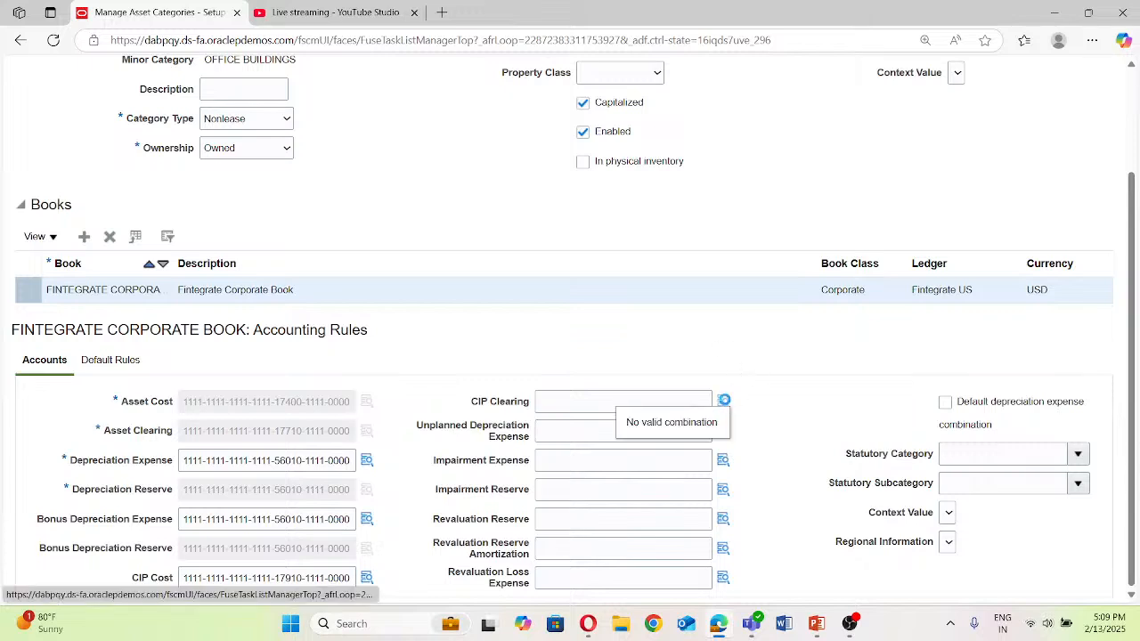
Step: For the corporate book's CIP Clearing account, set the company, department and intercompany segments to 1111
{"action": "left_click", "coordinate": [723, 403]}
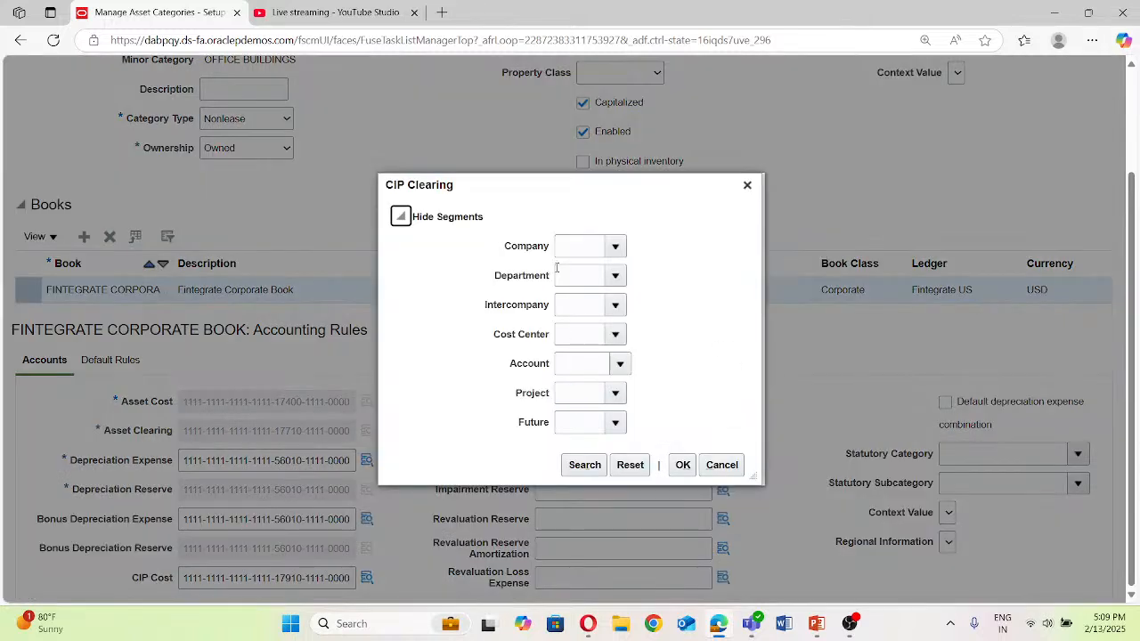
{"action": "left_click", "coordinate": [567, 249]}
{"action": "type", "text": "1111"}
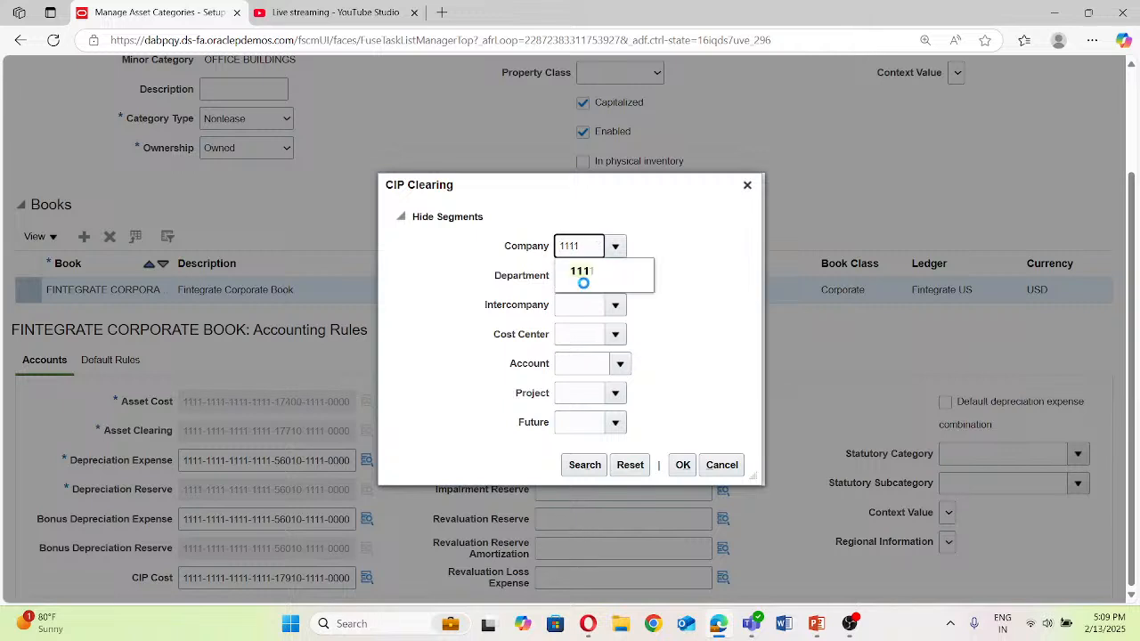
{"action": "left_click", "coordinate": [581, 279]}
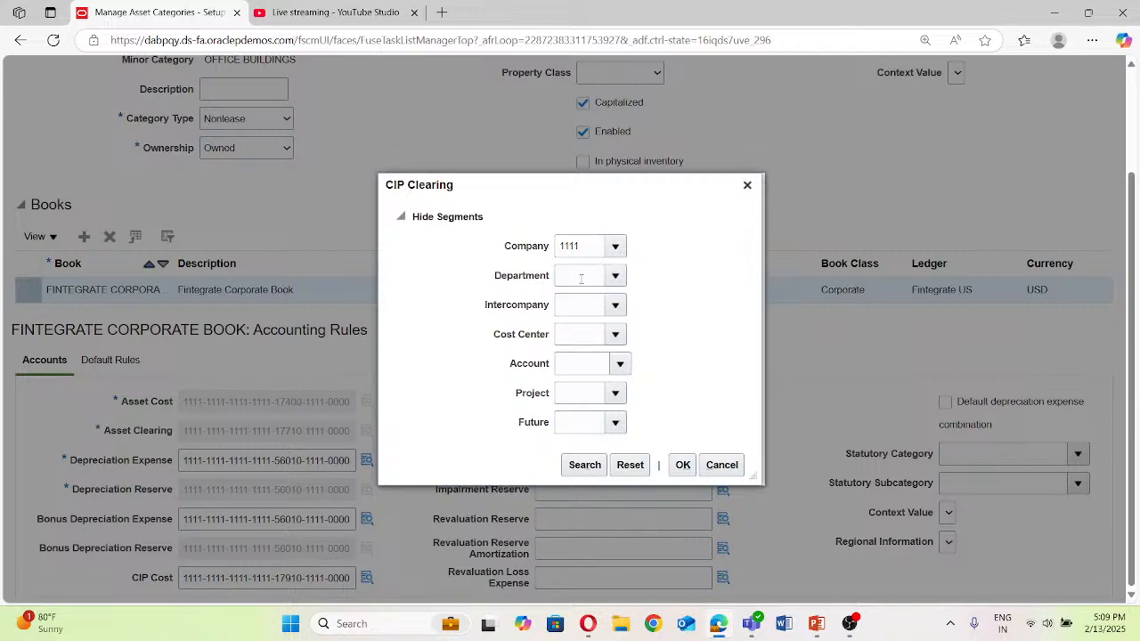
{"action": "type", "text": "1111"}
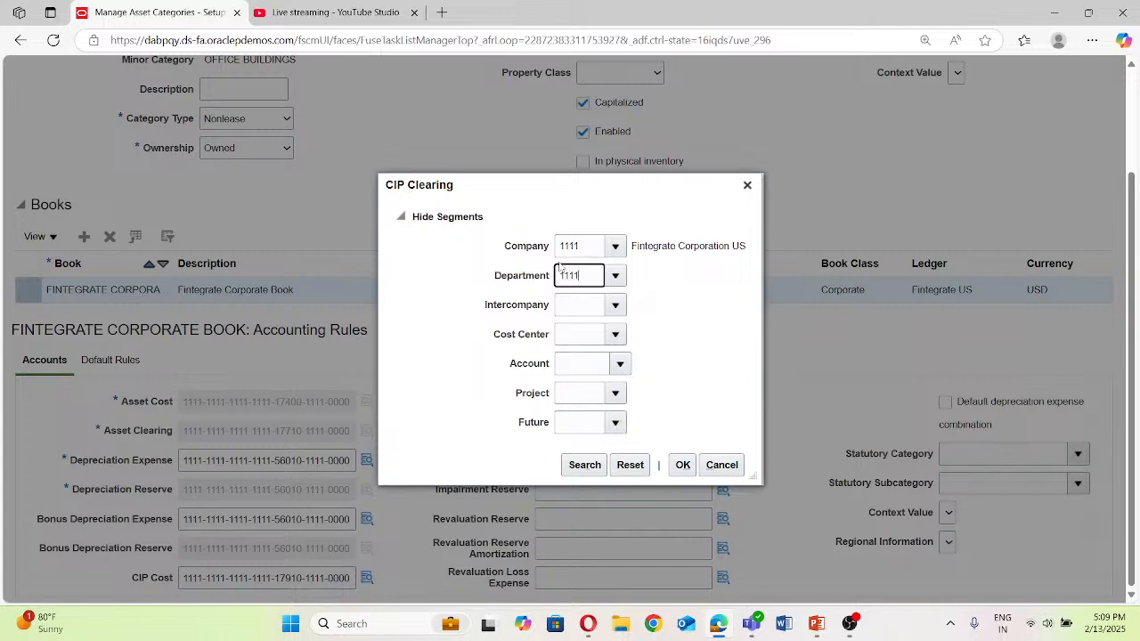
{"action": "left_click", "coordinate": [570, 304]}
{"action": "type", "text": "1111"}
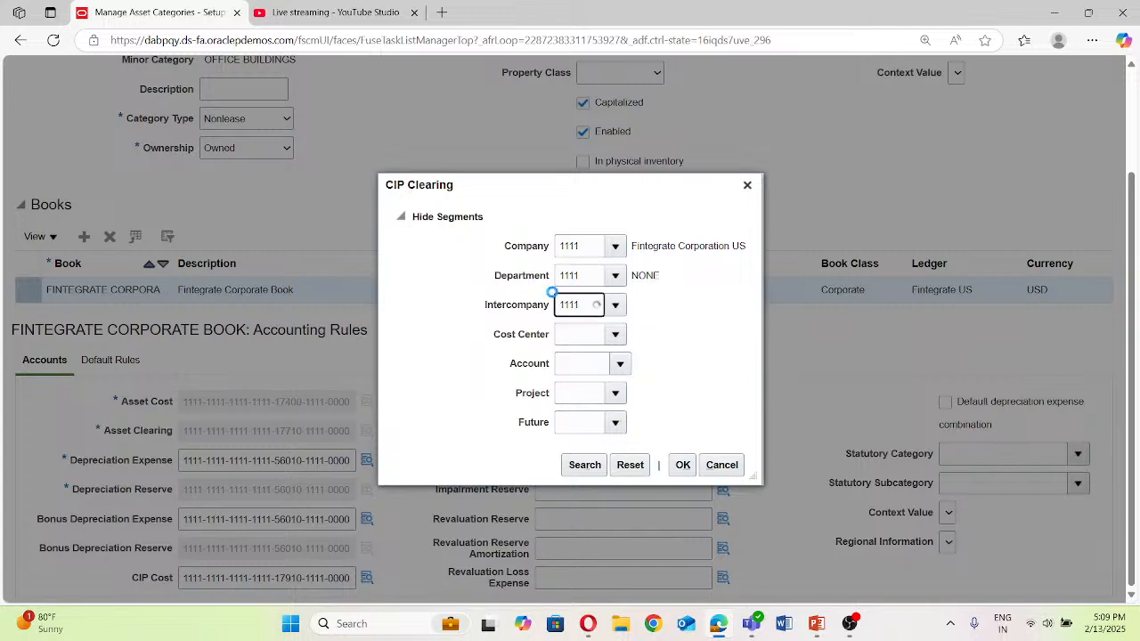
Step: Set the cost center segment of the CIP Clearing combination to 1111 (Finance)
{"action": "left_click", "coordinate": [564, 338]}
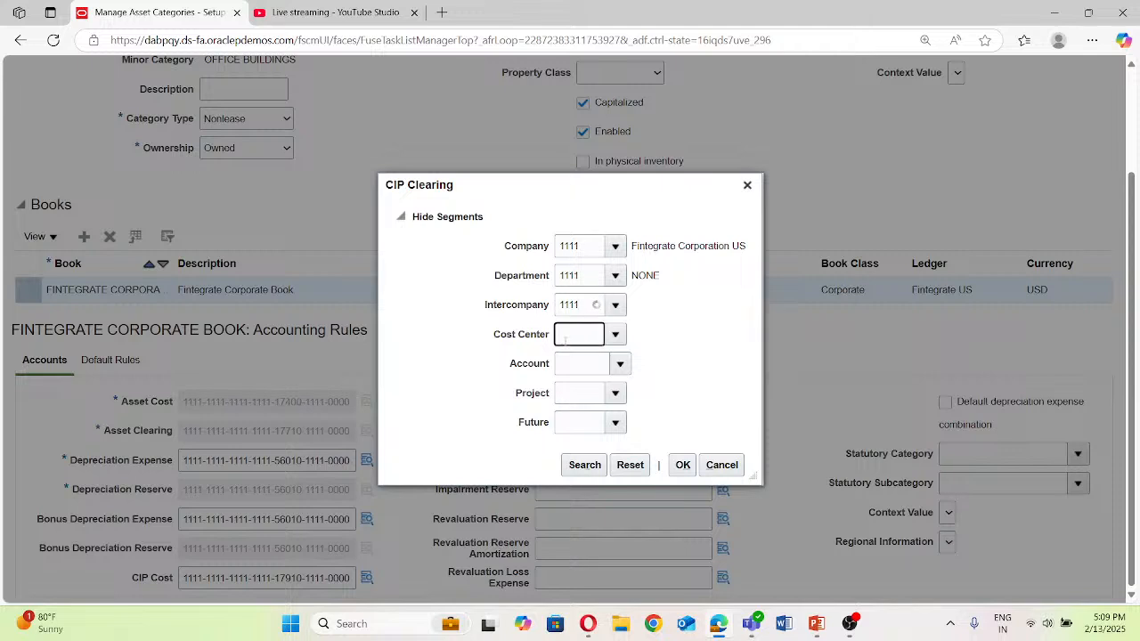
{"action": "left_click", "coordinate": [615, 277]}
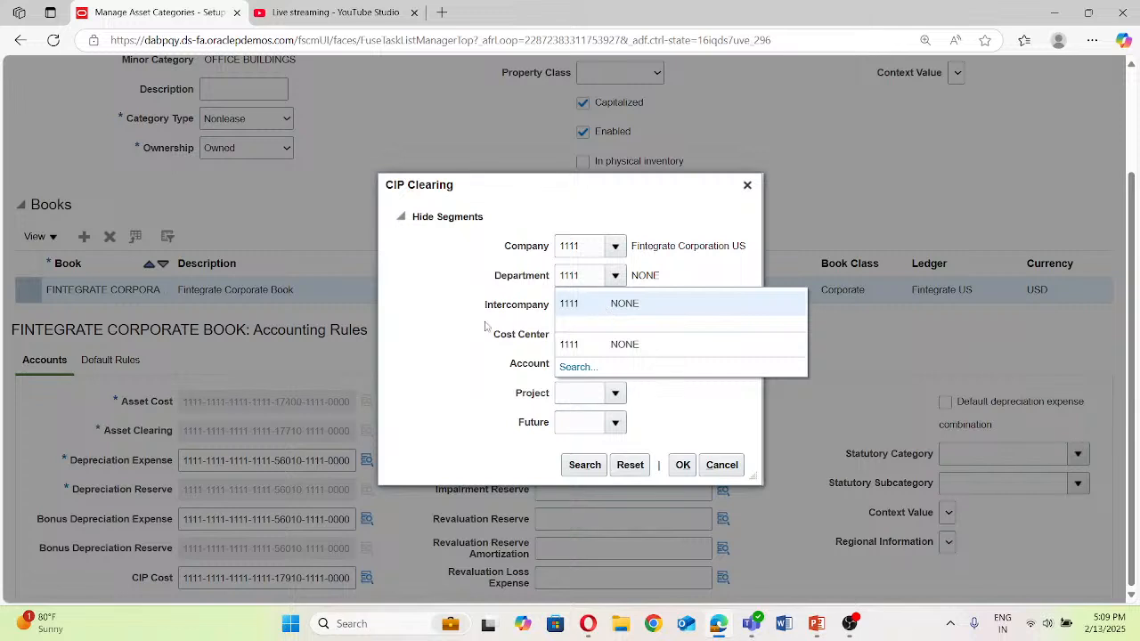
{"action": "left_click", "coordinate": [543, 326]}
{"action": "left_click", "coordinate": [583, 333]}
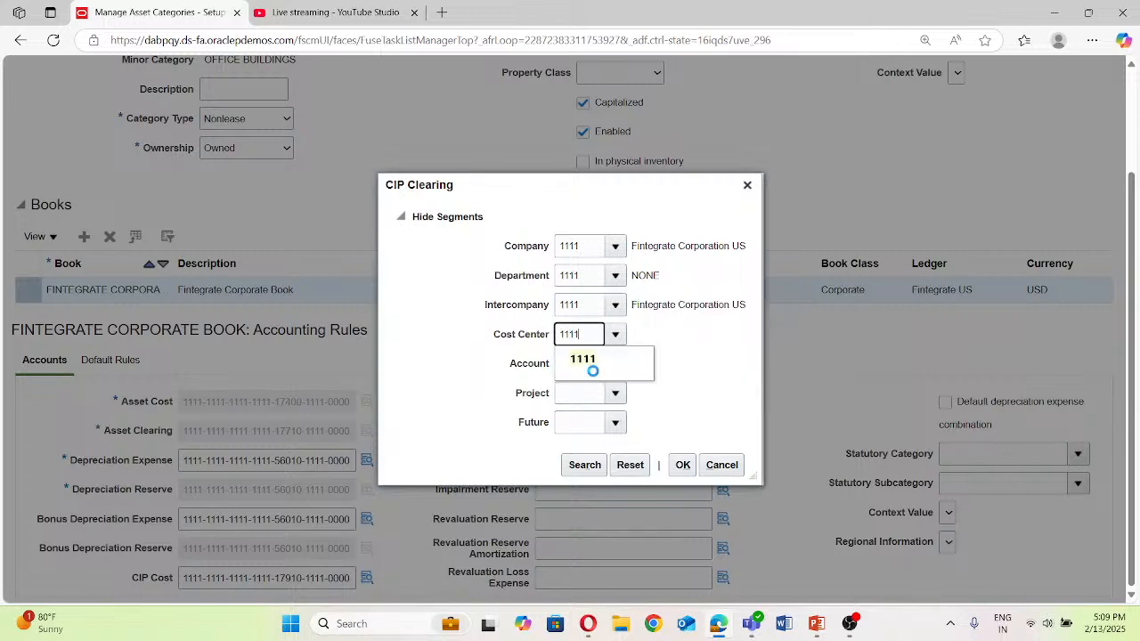
{"action": "left_click", "coordinate": [593, 365]}
{"action": "left_click", "coordinate": [588, 361]}
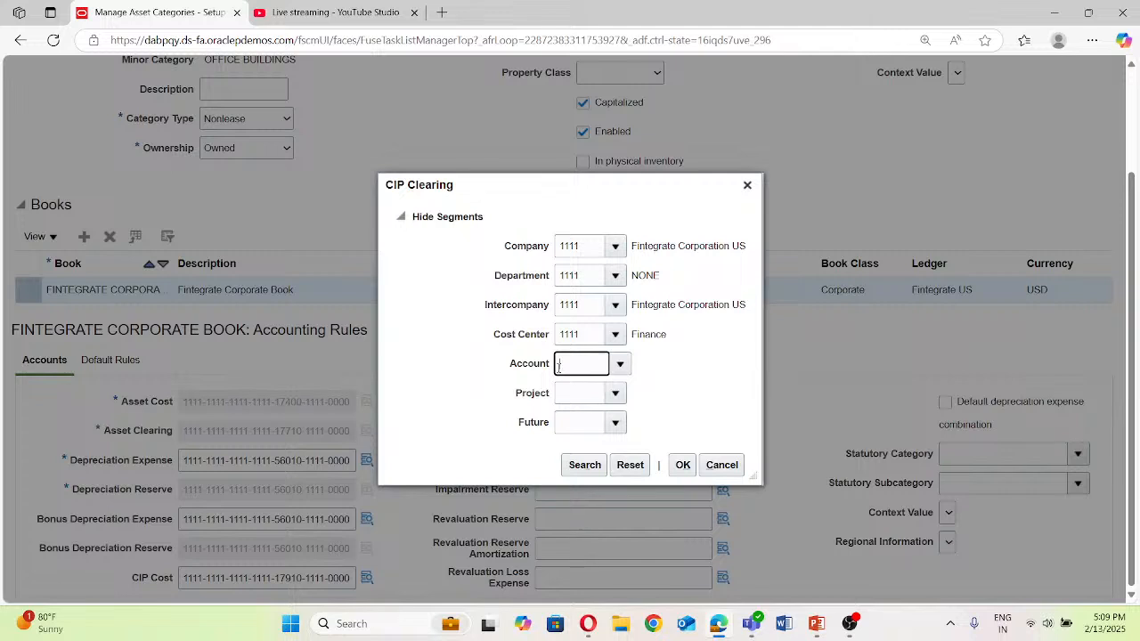
Step: Complete the CIP Clearing combination with account 17910, project 1111 and future 0000, and accept it
{"action": "type", "text": "1791"}
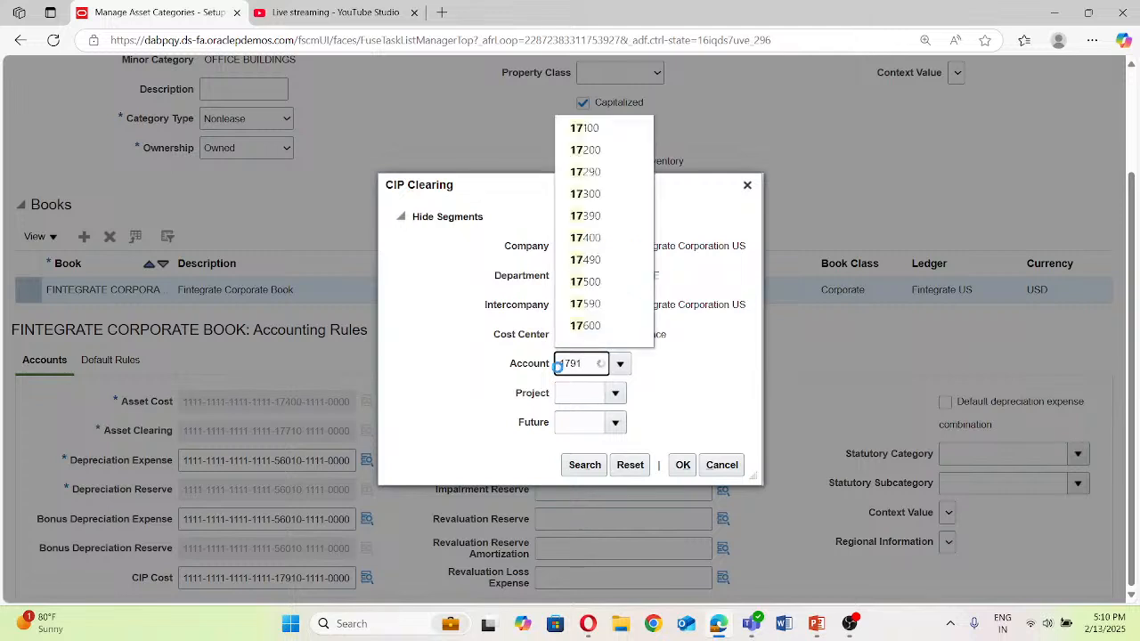
{"action": "type", "text": "0"}
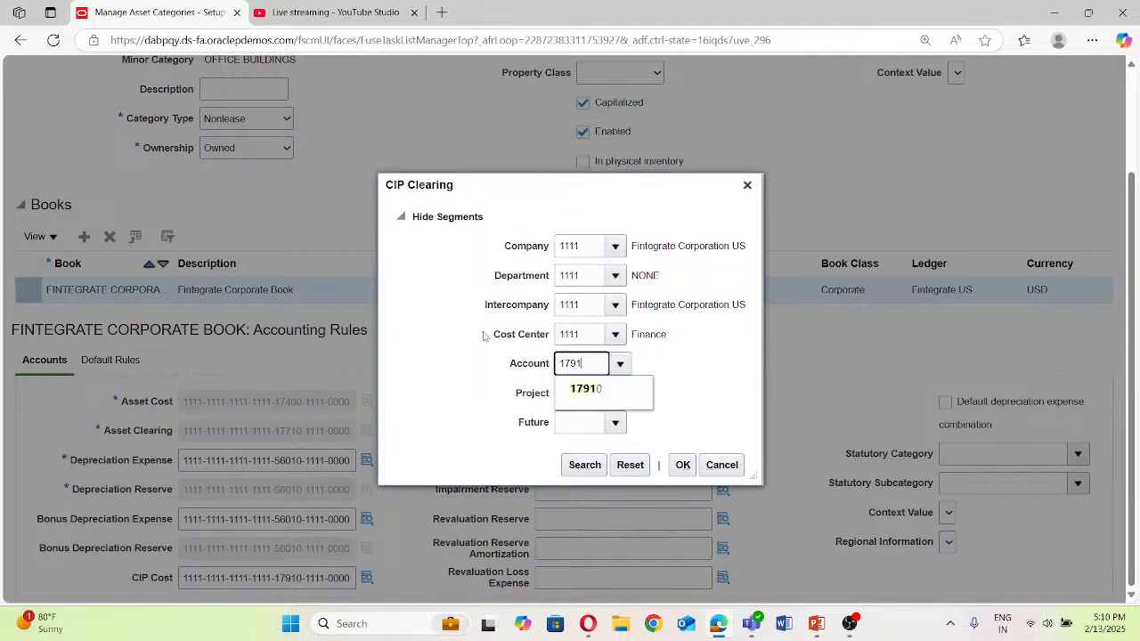
{"action": "left_click", "coordinate": [593, 392]}
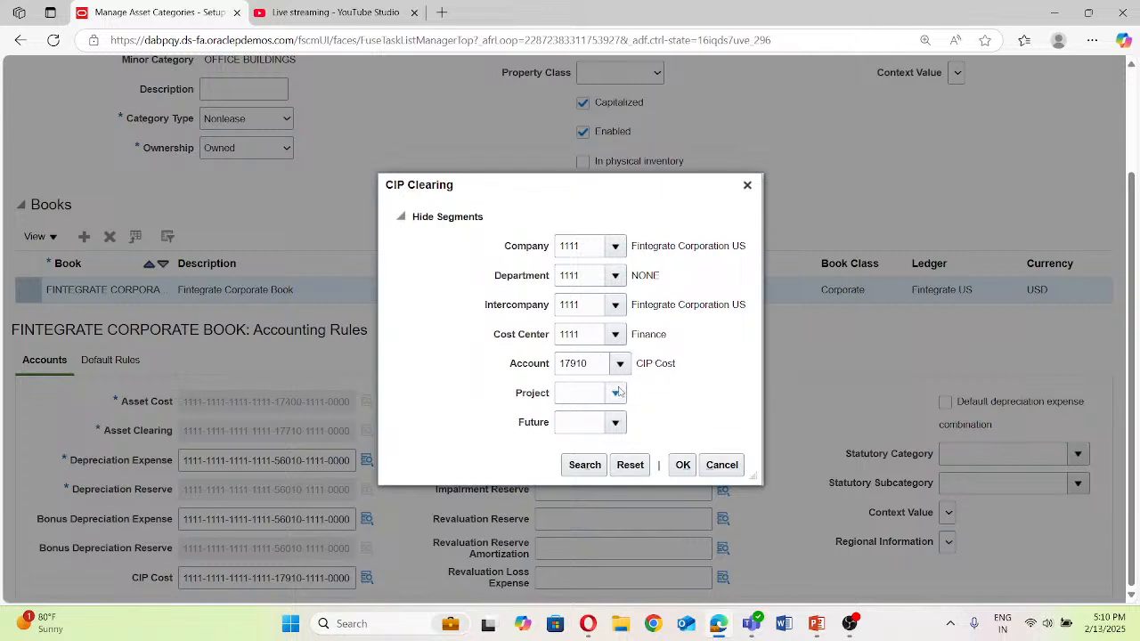
{"action": "left_click", "coordinate": [587, 392]}
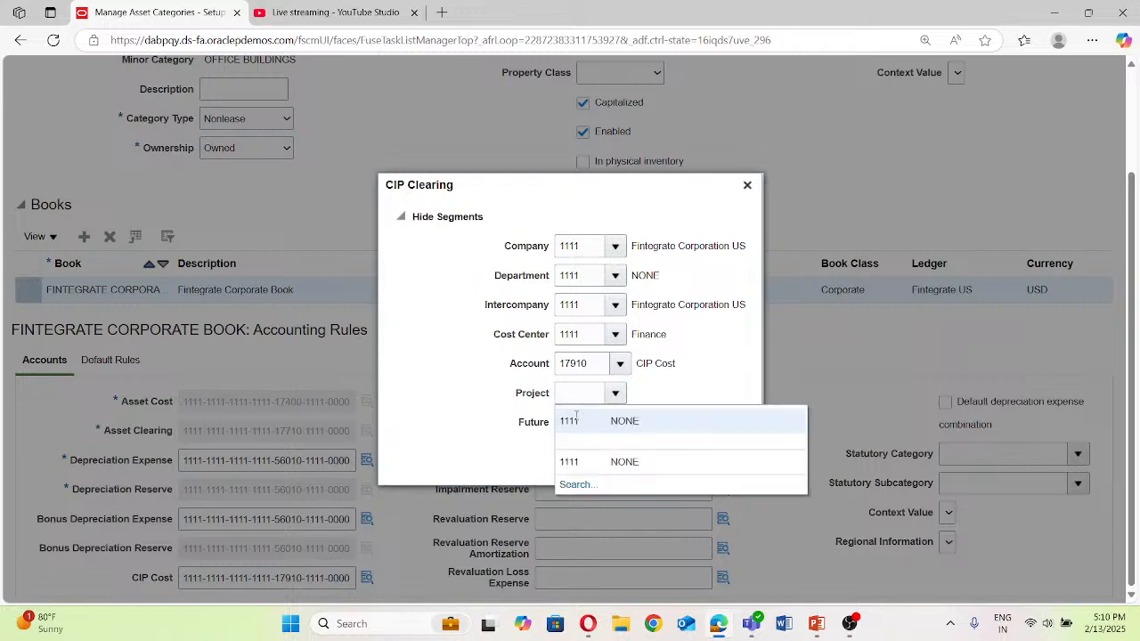
{"action": "left_click", "coordinate": [579, 415]}
{"action": "left_click", "coordinate": [598, 420]}
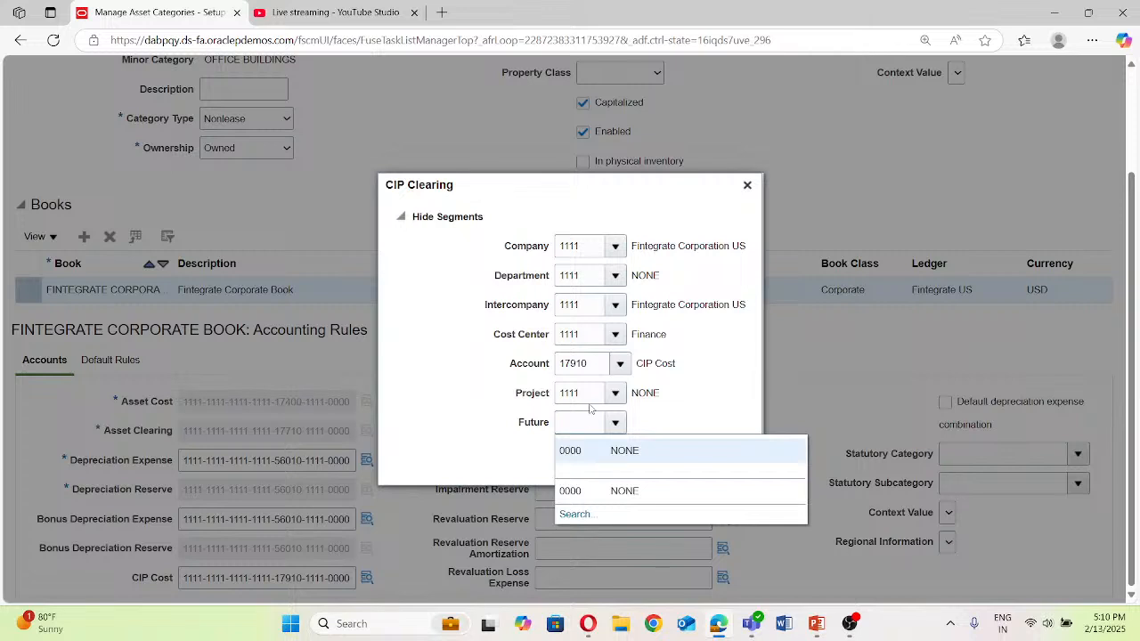
{"action": "left_click", "coordinate": [594, 458]}
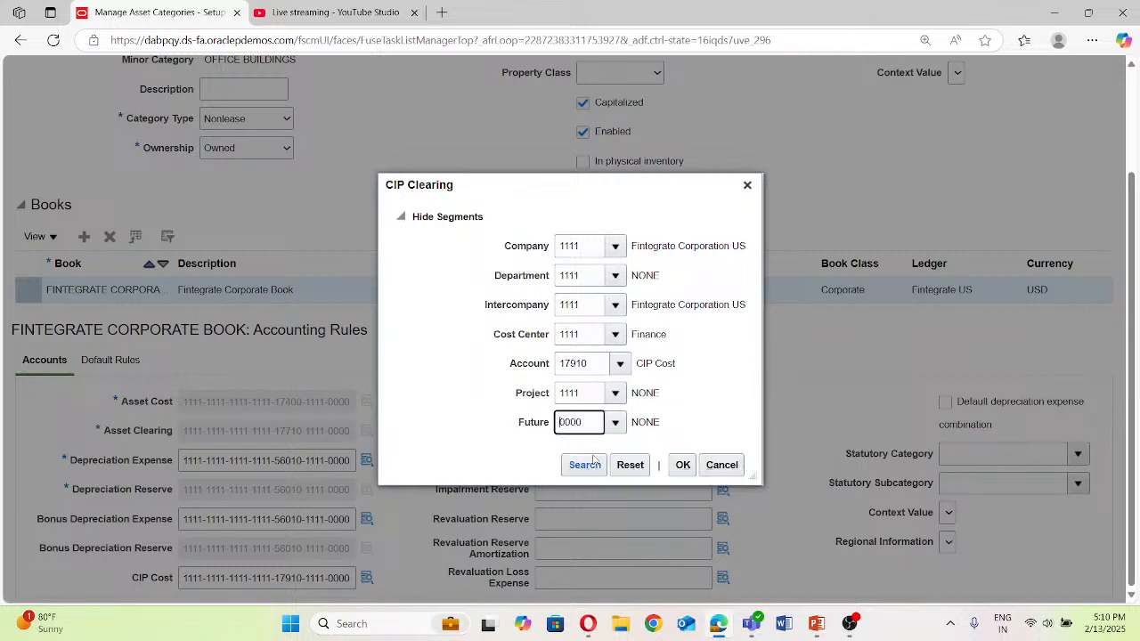
{"action": "left_click", "coordinate": [682, 465]}
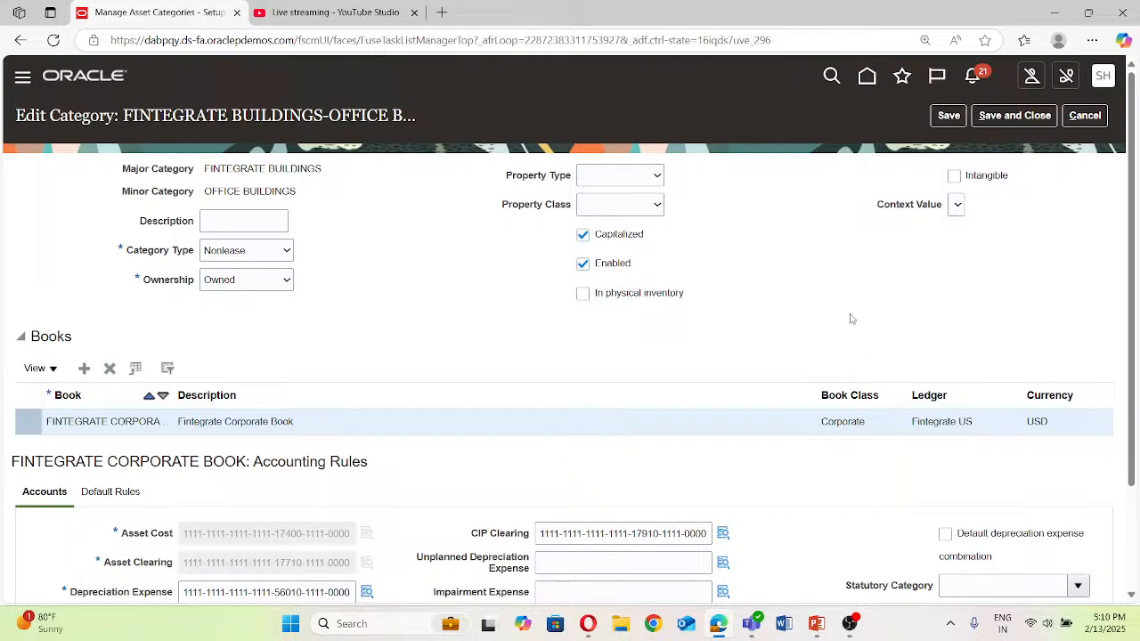
Step: Save and close the asset category, finish category management, and open the Fixed Assets work area for assets
{"action": "left_click", "coordinate": [1033, 116]}
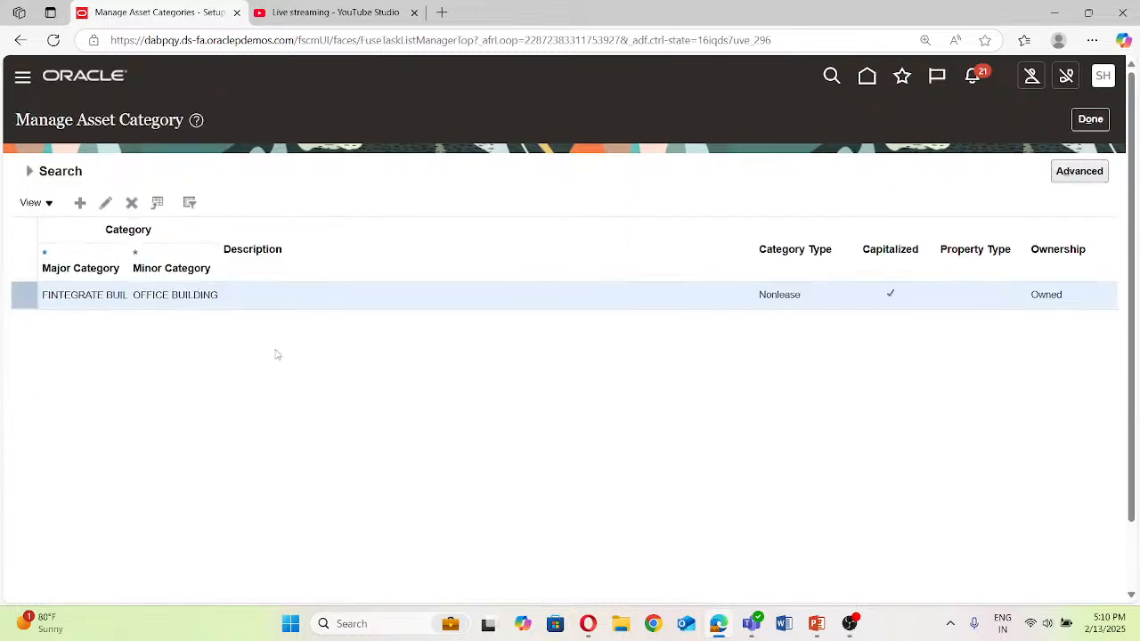
{"action": "left_click", "coordinate": [1088, 119]}
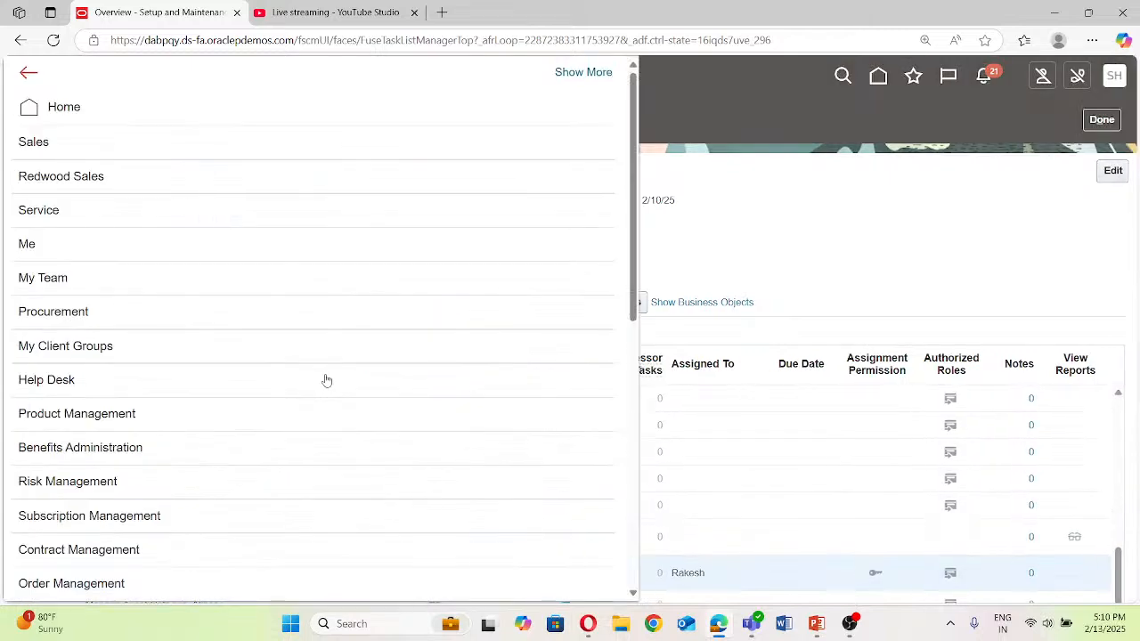
{"action": "scroll", "coordinate": [324, 389], "scroll_direction": "down", "scroll_amount": 6}
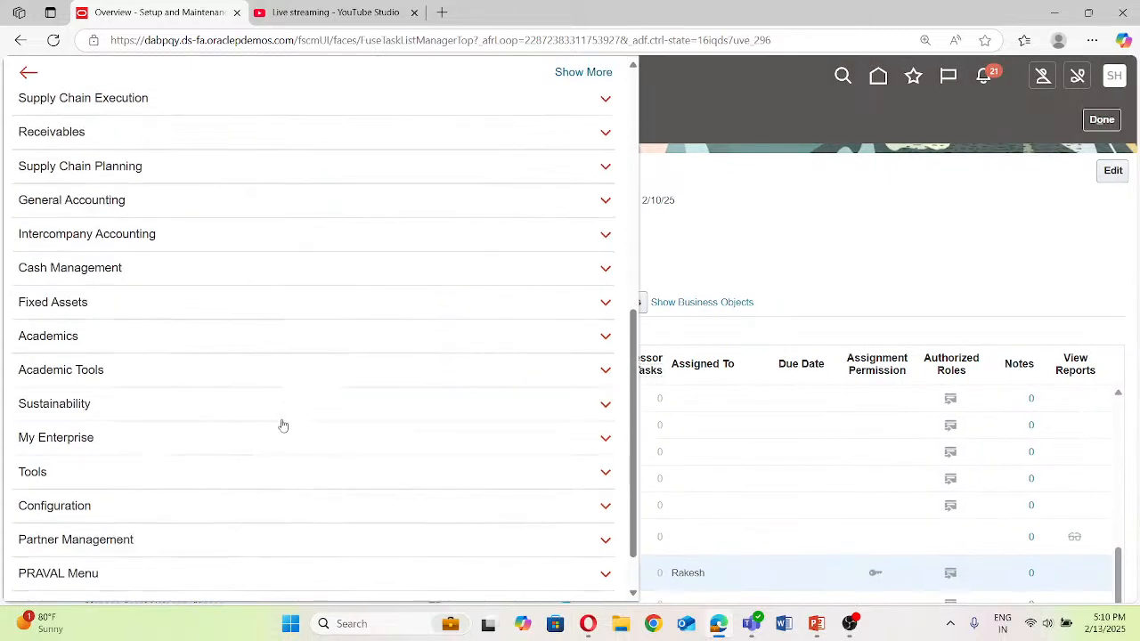
{"action": "left_click", "coordinate": [82, 301]}
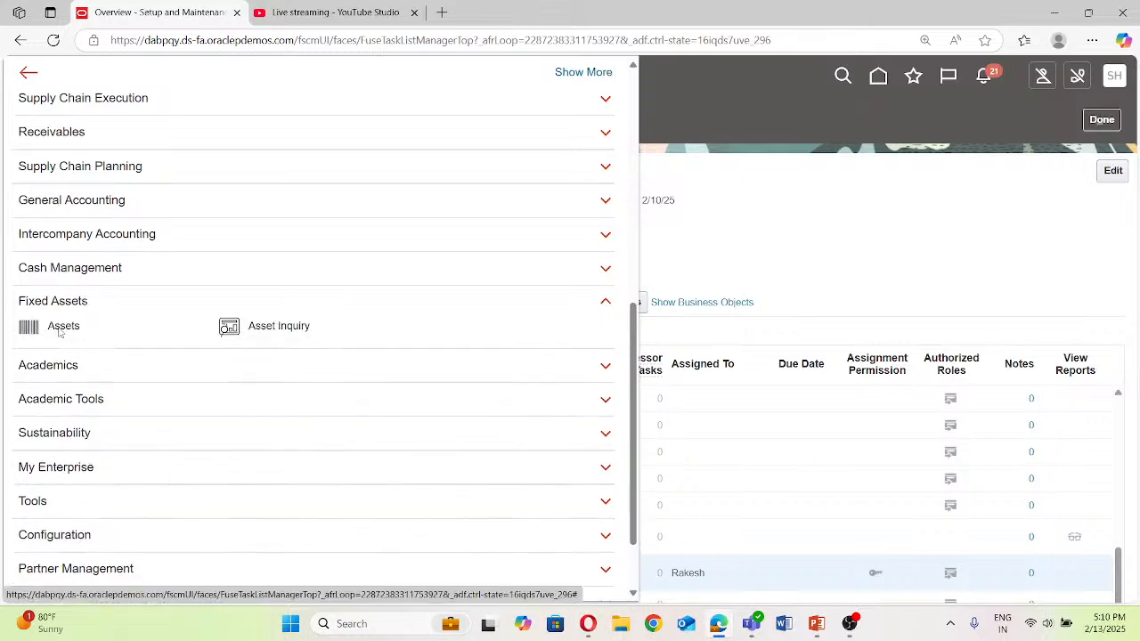
{"action": "left_click", "coordinate": [58, 330]}
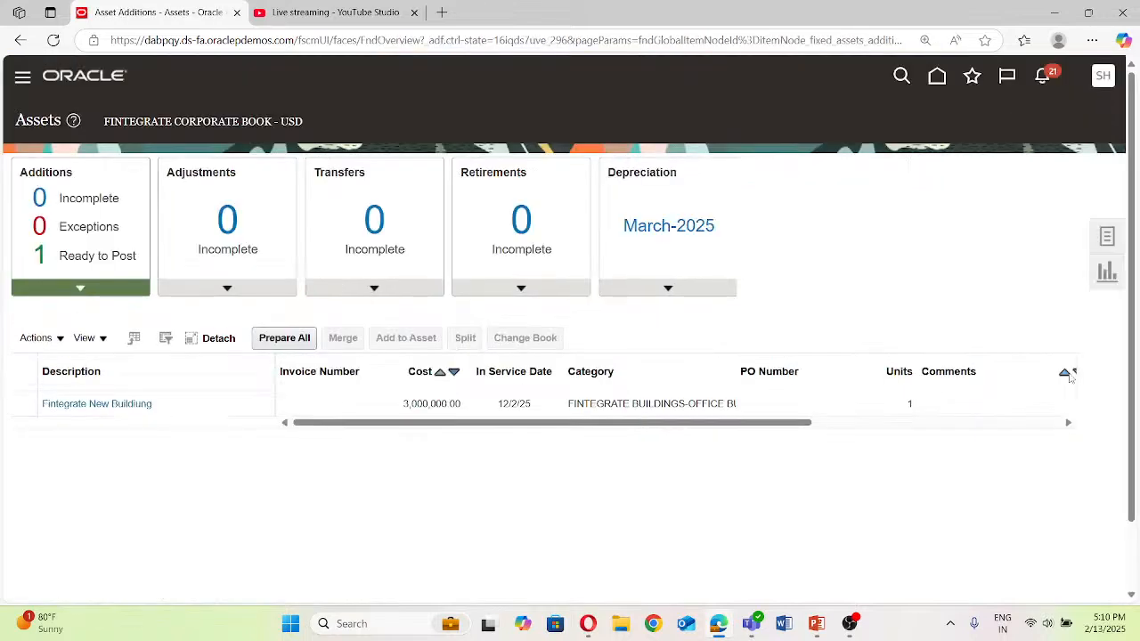
Step: Start adding an asset in the Fintegrate Corporate Book with the asset type CIP
{"action": "left_click", "coordinate": [1107, 236]}
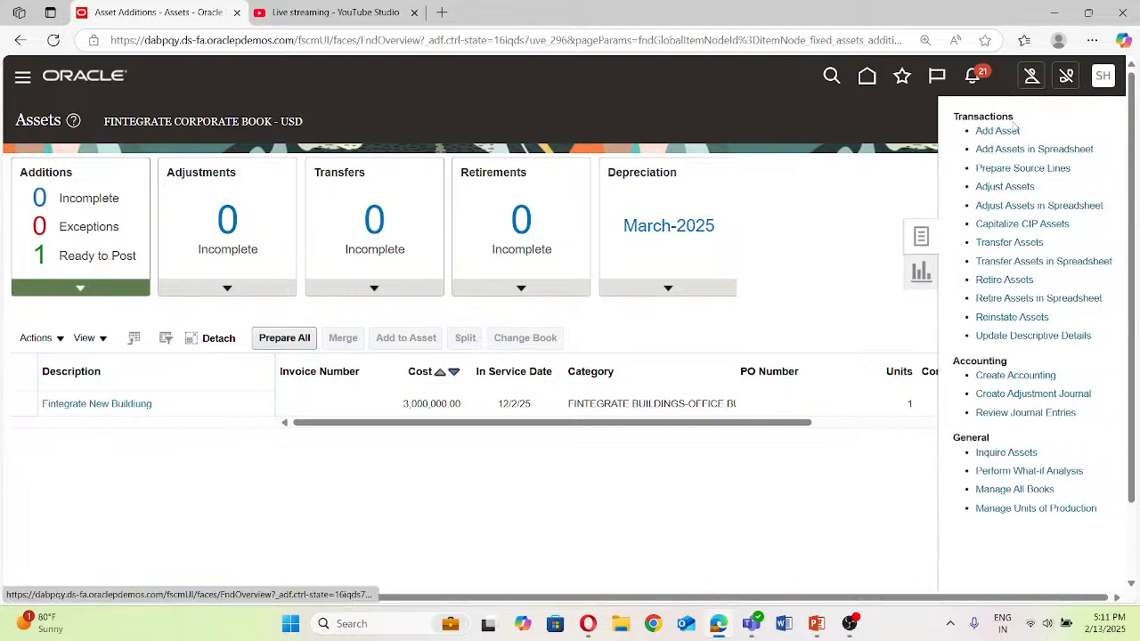
{"action": "left_click", "coordinate": [985, 130]}
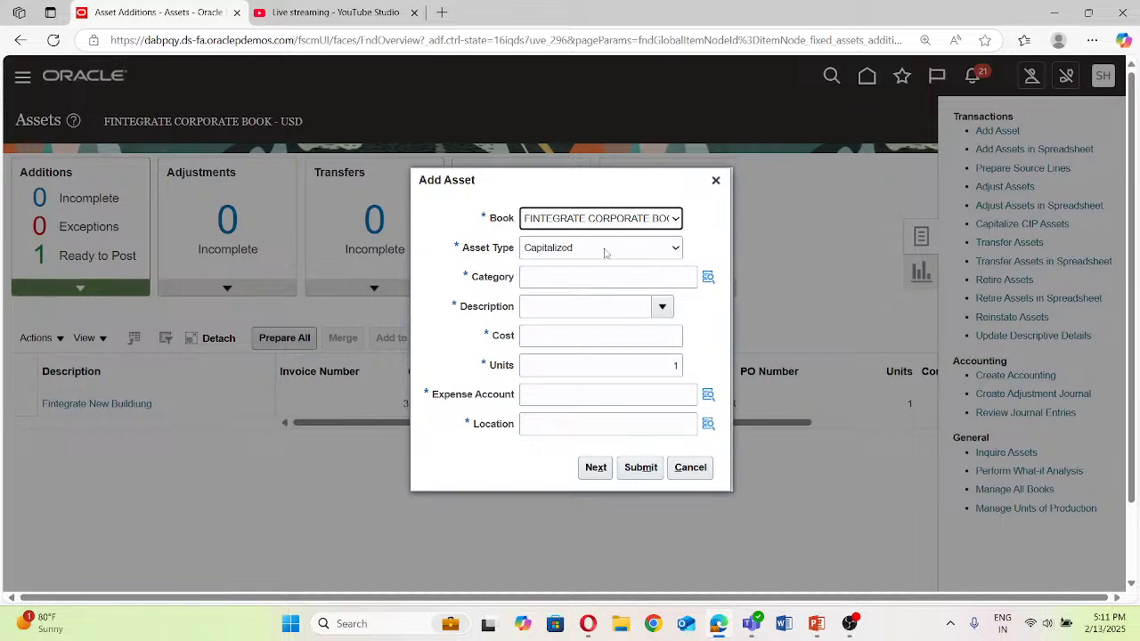
{"action": "left_click", "coordinate": [663, 252]}
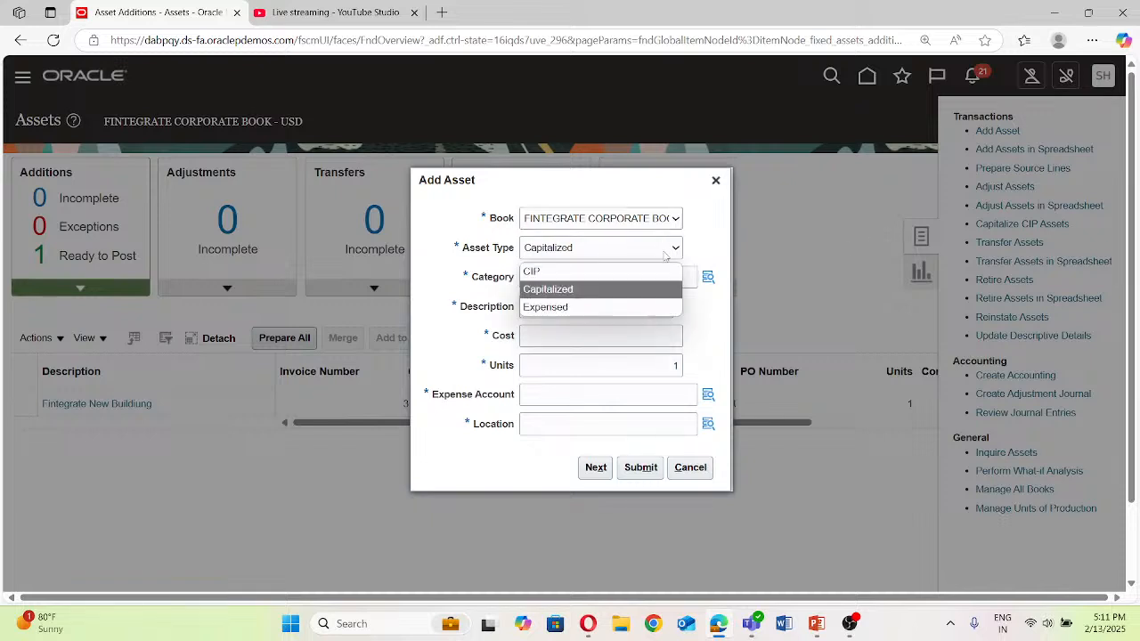
{"action": "left_click", "coordinate": [543, 272]}
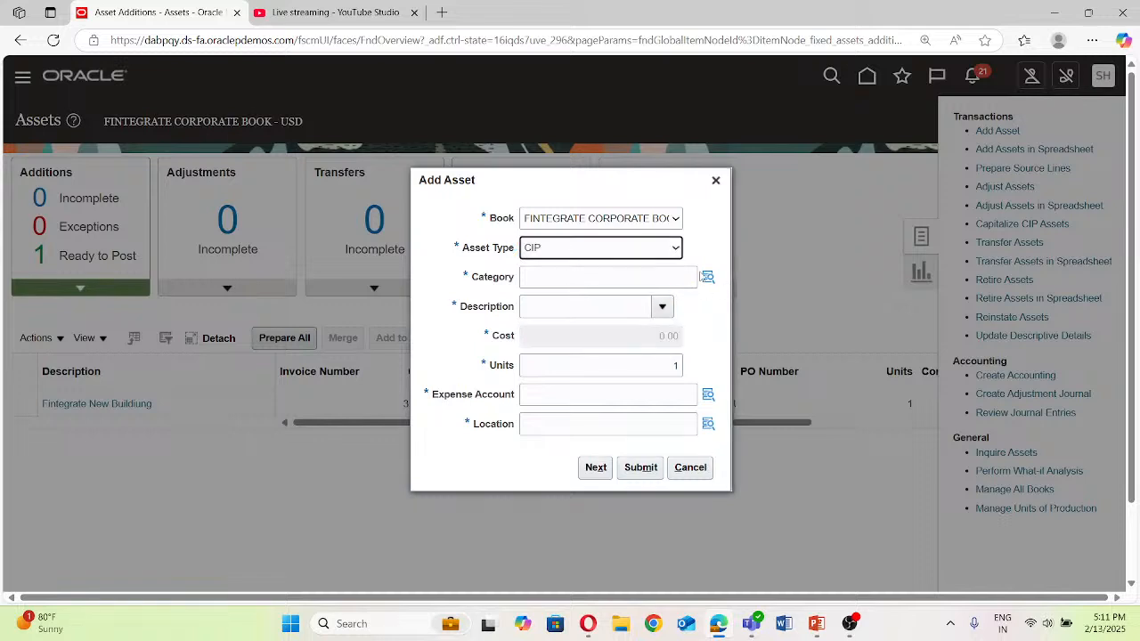
Step: Search the major categories for FINTEGRATE and assign FINTEGRATE BUILDINGS as the new asset's major category
{"action": "left_click", "coordinate": [703, 276]}
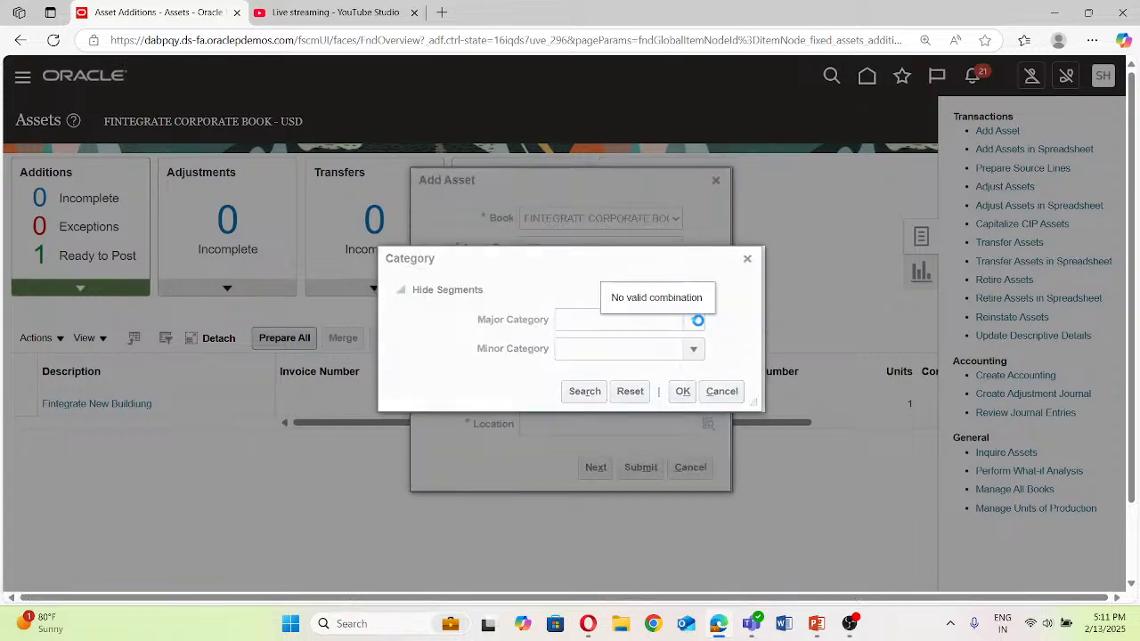
{"action": "left_click", "coordinate": [696, 322]}
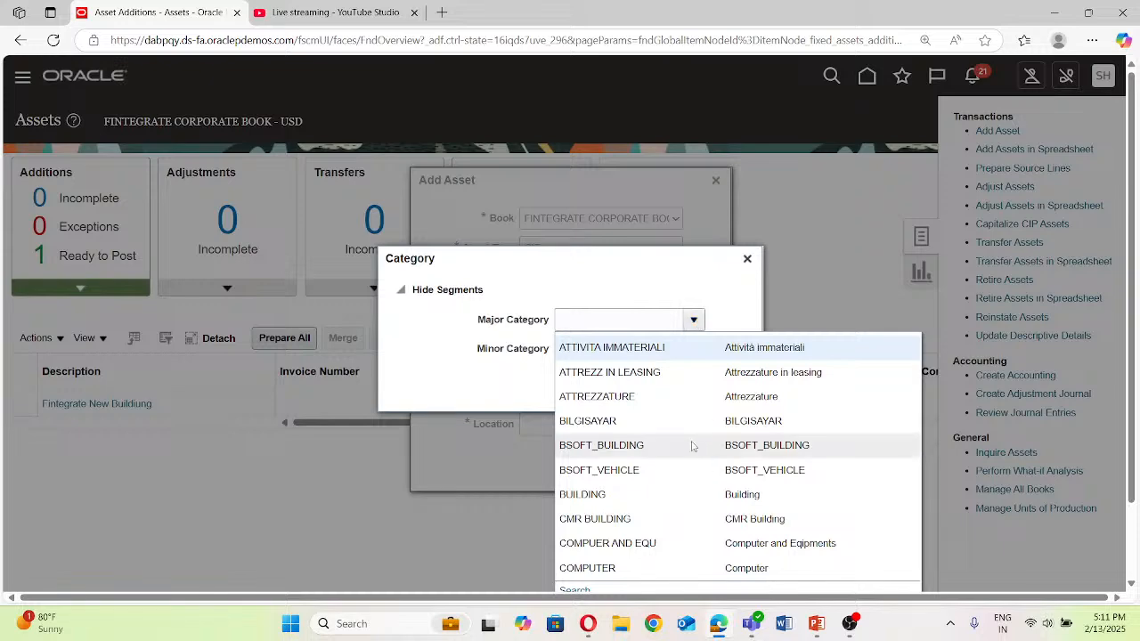
{"action": "scroll", "coordinate": [691, 445], "scroll_direction": "down", "scroll_amount": 1}
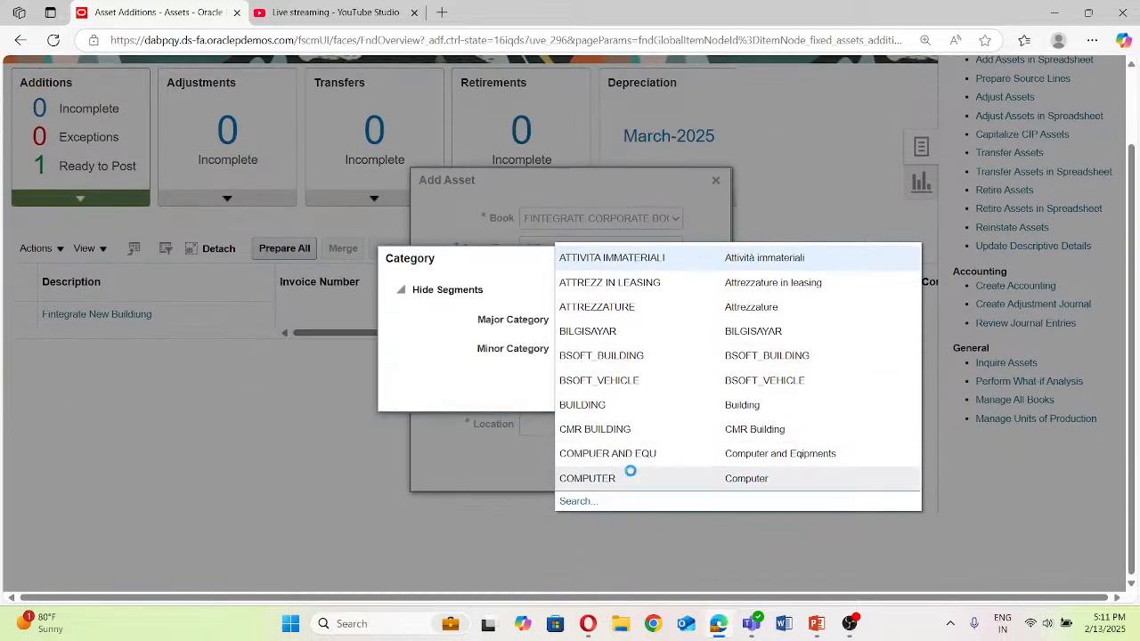
{"action": "left_click", "coordinate": [575, 501]}
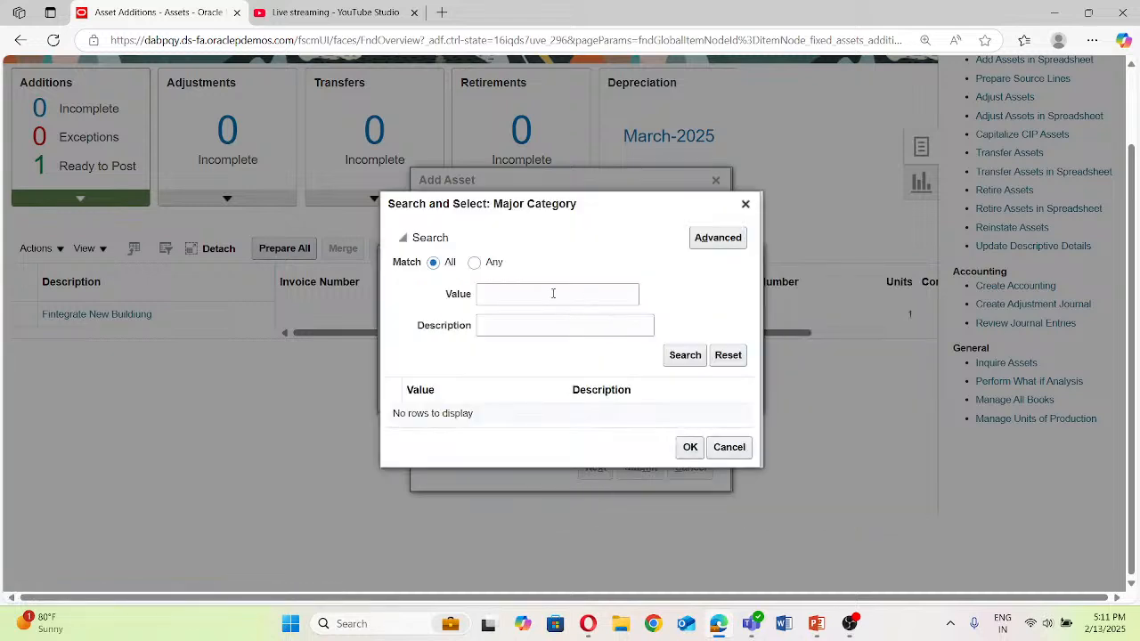
{"action": "left_click", "coordinate": [553, 293]}
{"action": "type", "text": "F"}
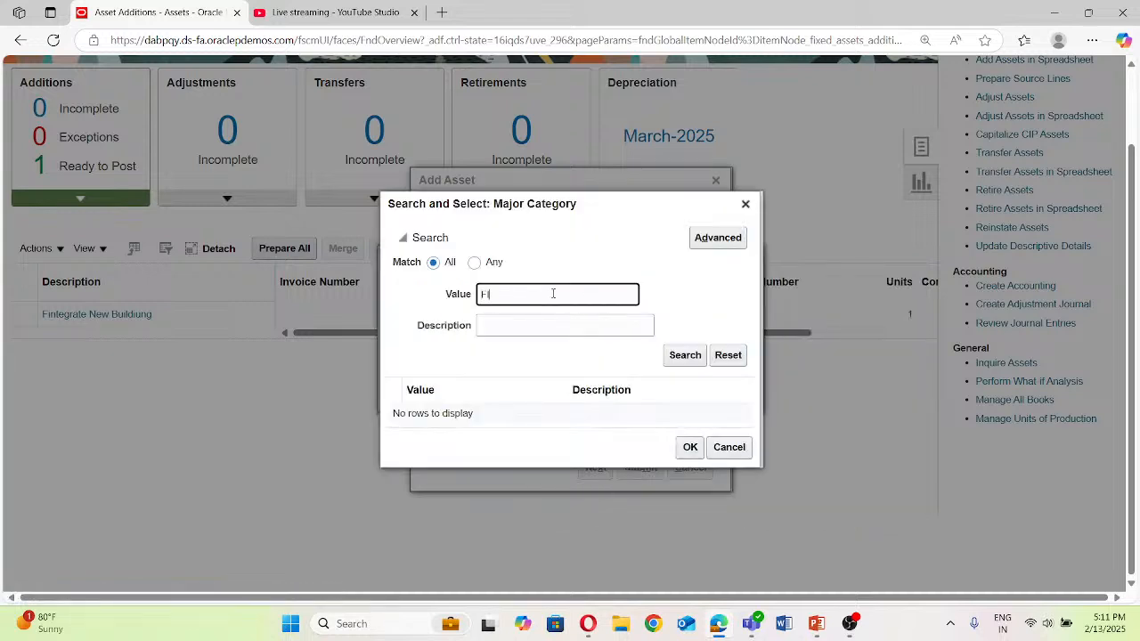
{"action": "type", "text": "INTEGRATE"}
{"action": "left_click", "coordinate": [684, 354]}
{"action": "left_click", "coordinate": [531, 418]}
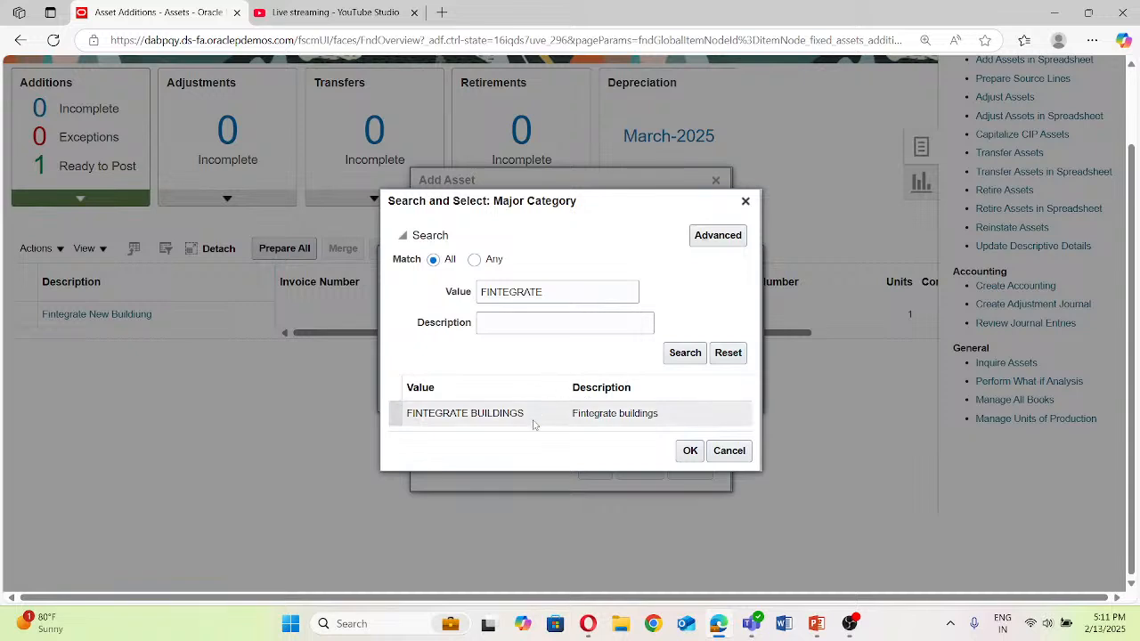
{"action": "left_click", "coordinate": [691, 452]}
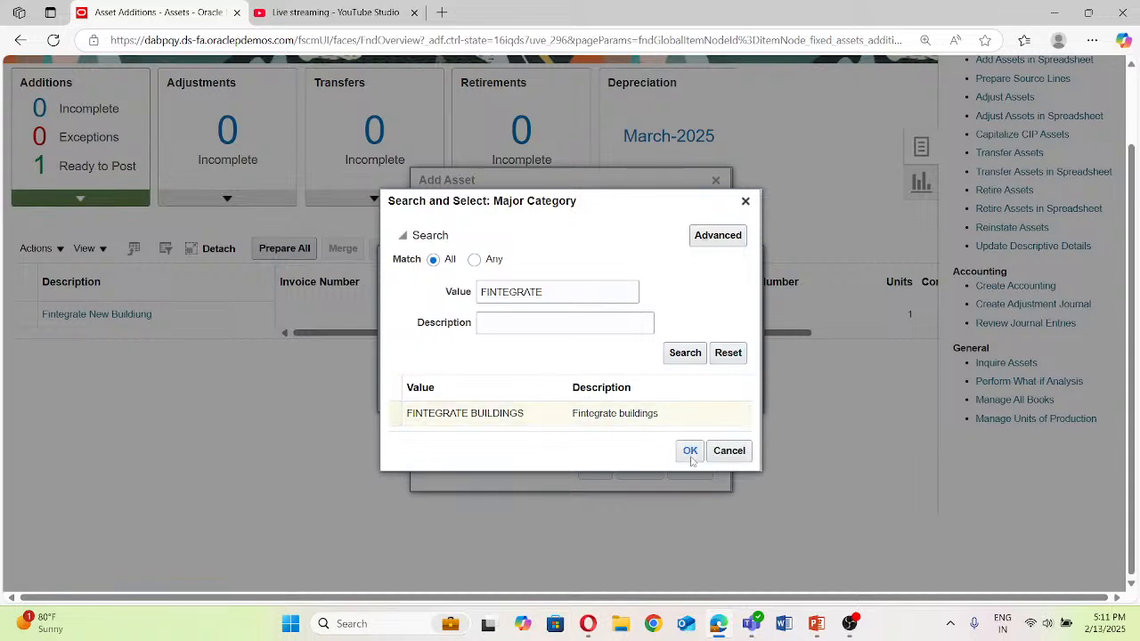
{"action": "left_click", "coordinate": [546, 422]}
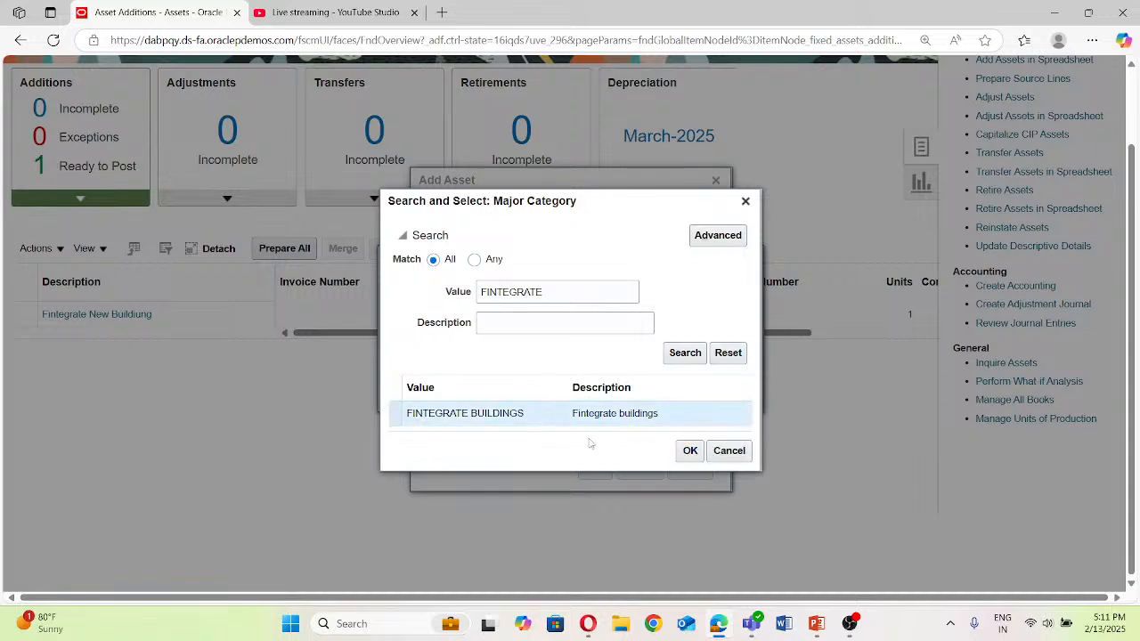
{"action": "left_click", "coordinate": [690, 451]}
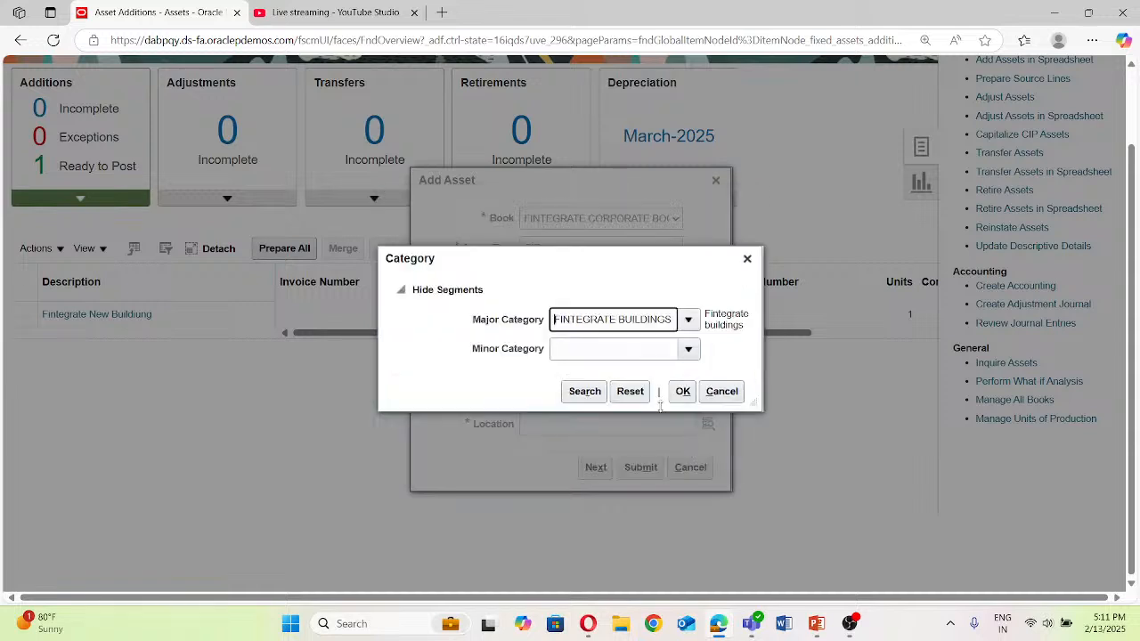
Step: Set the minor category to OFFICE BUILDINGS and accept the asset's category combination
{"action": "left_click", "coordinate": [688, 349]}
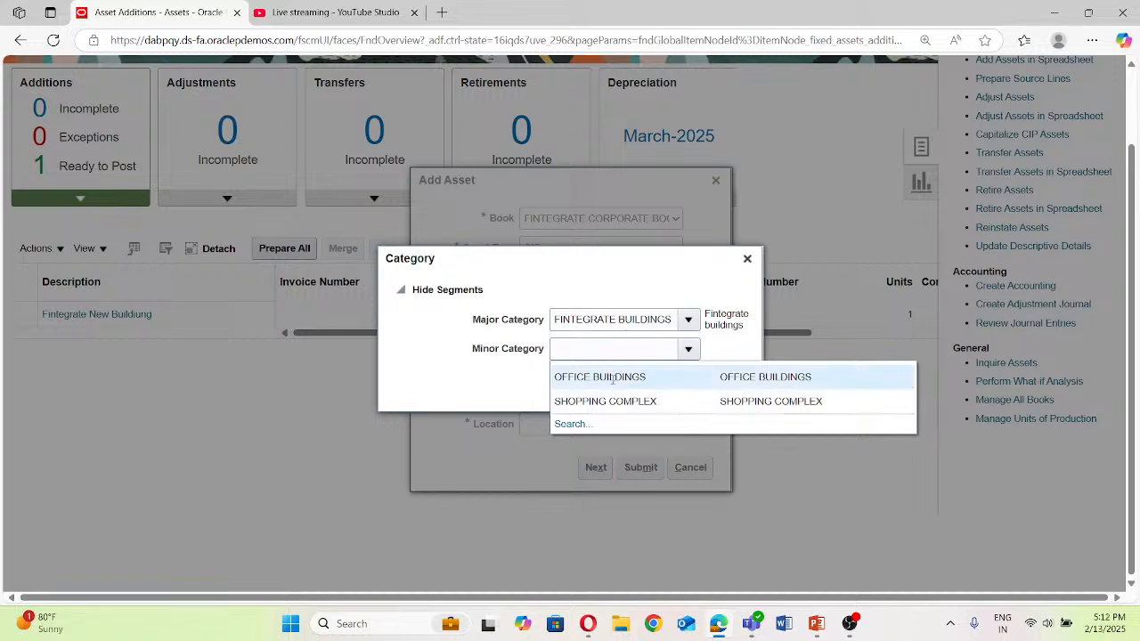
{"action": "left_click", "coordinate": [611, 377]}
{"action": "left_click", "coordinate": [679, 398]}
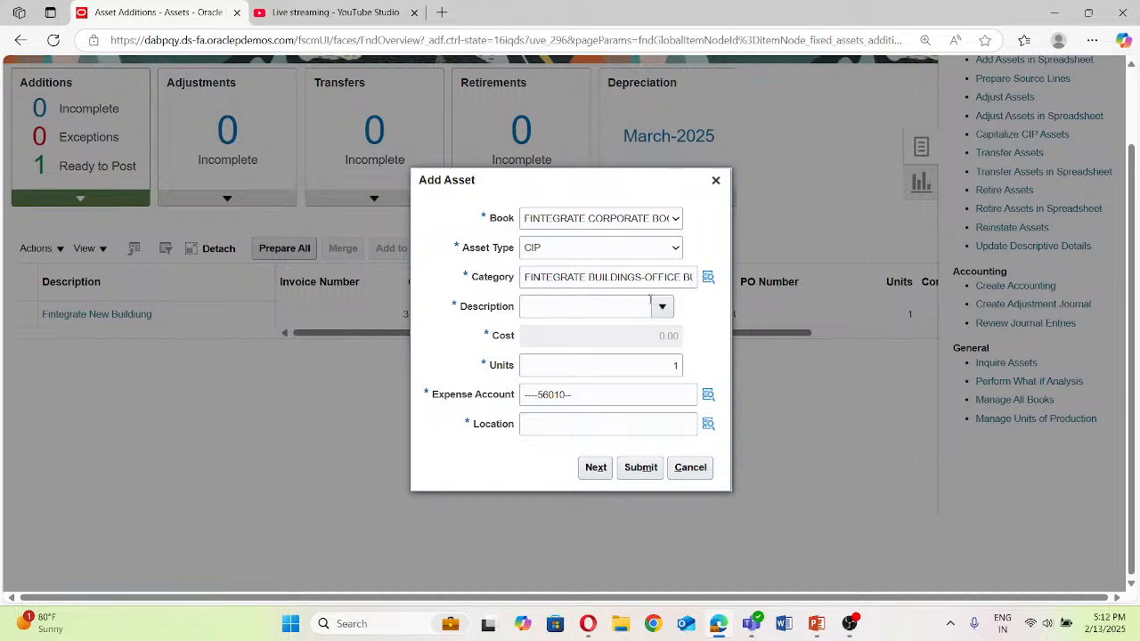
Step: Enter 1 as the new asset's description and open its location segments
{"action": "left_click", "coordinate": [588, 307]}
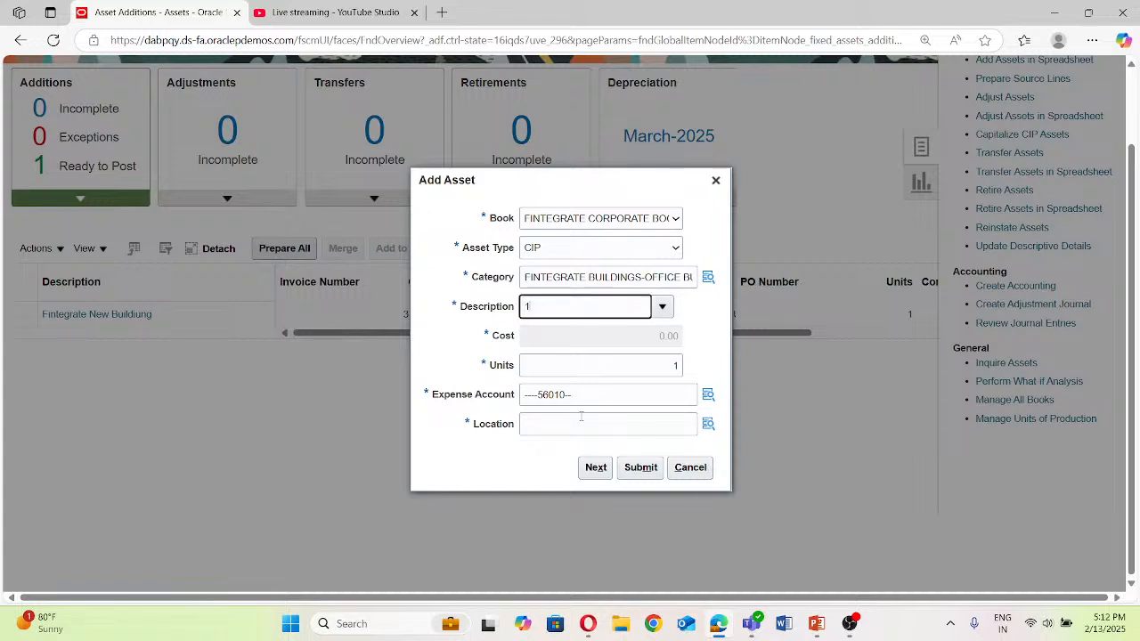
{"action": "left_click", "coordinate": [587, 365]}
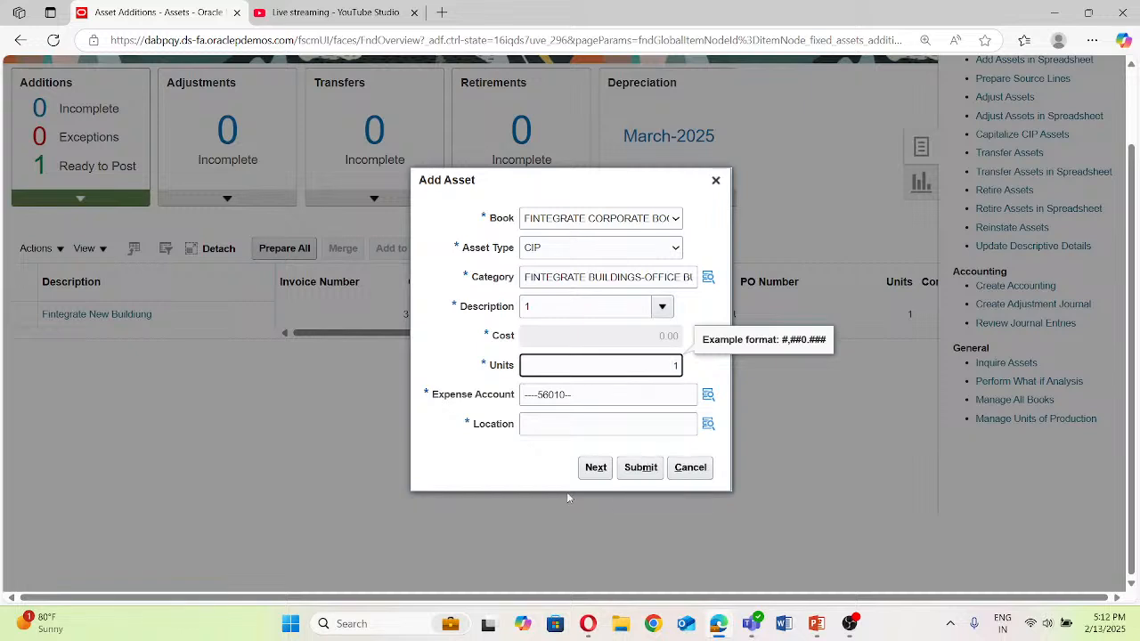
{"action": "left_click", "coordinate": [708, 424]}
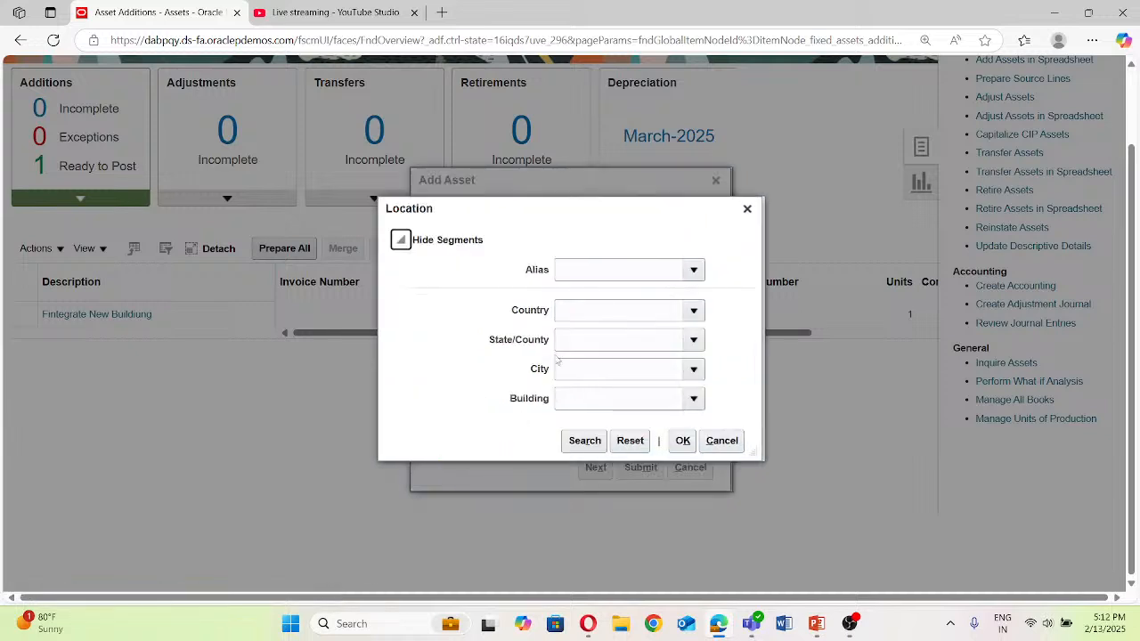
Step: Set the country segment of the asset's location to UNITED ARAB EMIRATES
{"action": "left_click", "coordinate": [693, 310]}
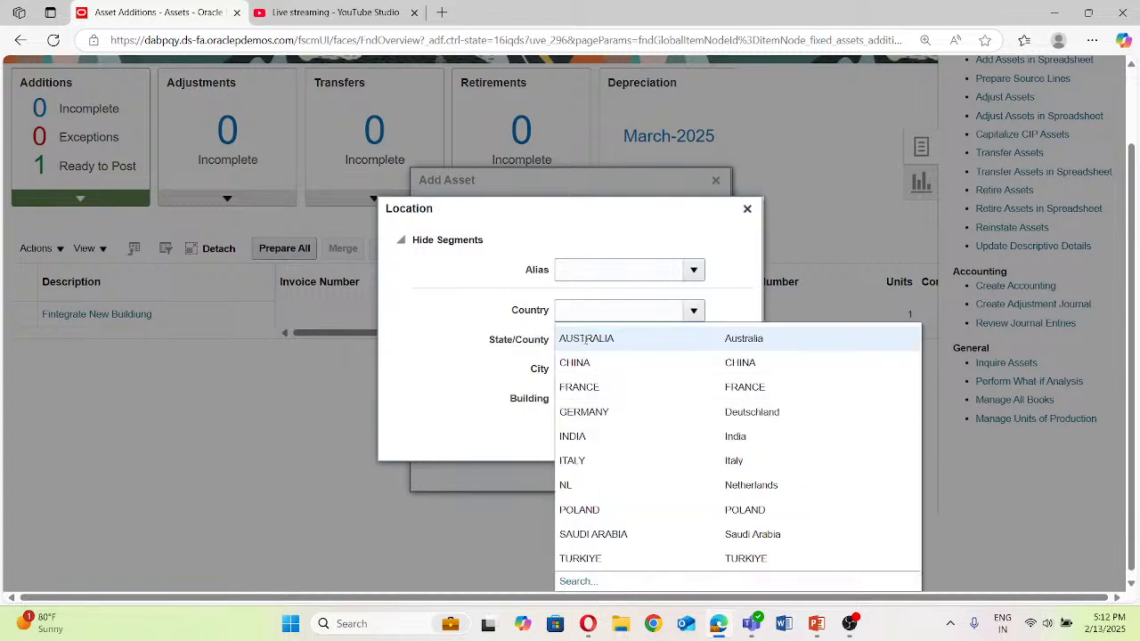
{"action": "left_click", "coordinate": [586, 316]}
{"action": "type", "text": "United"}
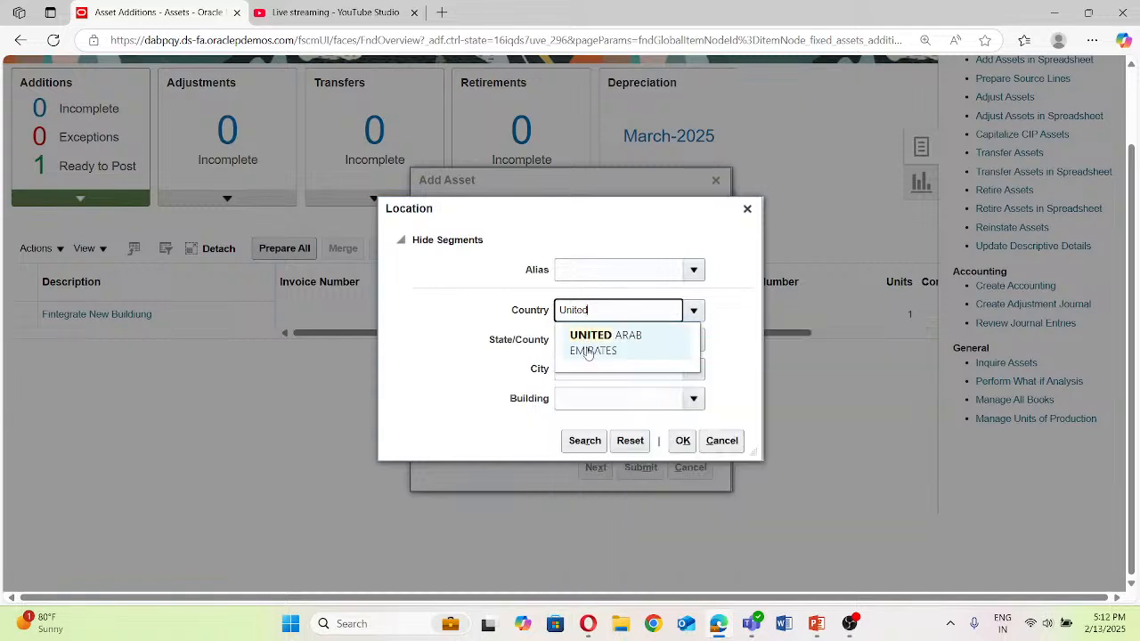
{"action": "left_click", "coordinate": [587, 347]}
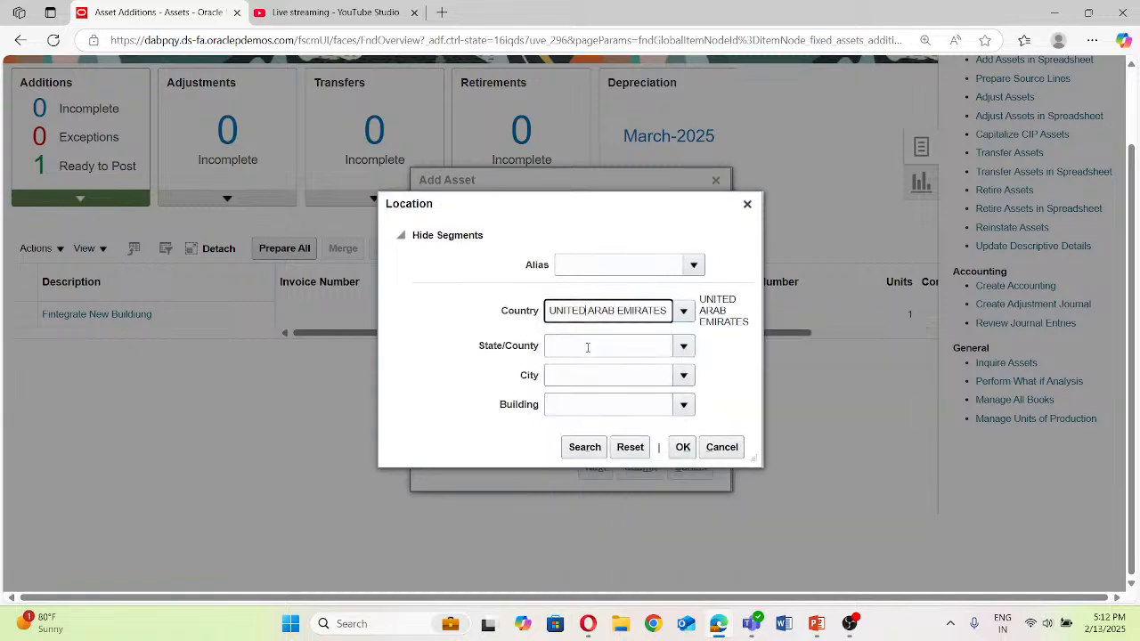
Step: Change the country segment of the asset's location to USA
{"action": "left_click", "coordinate": [683, 311]}
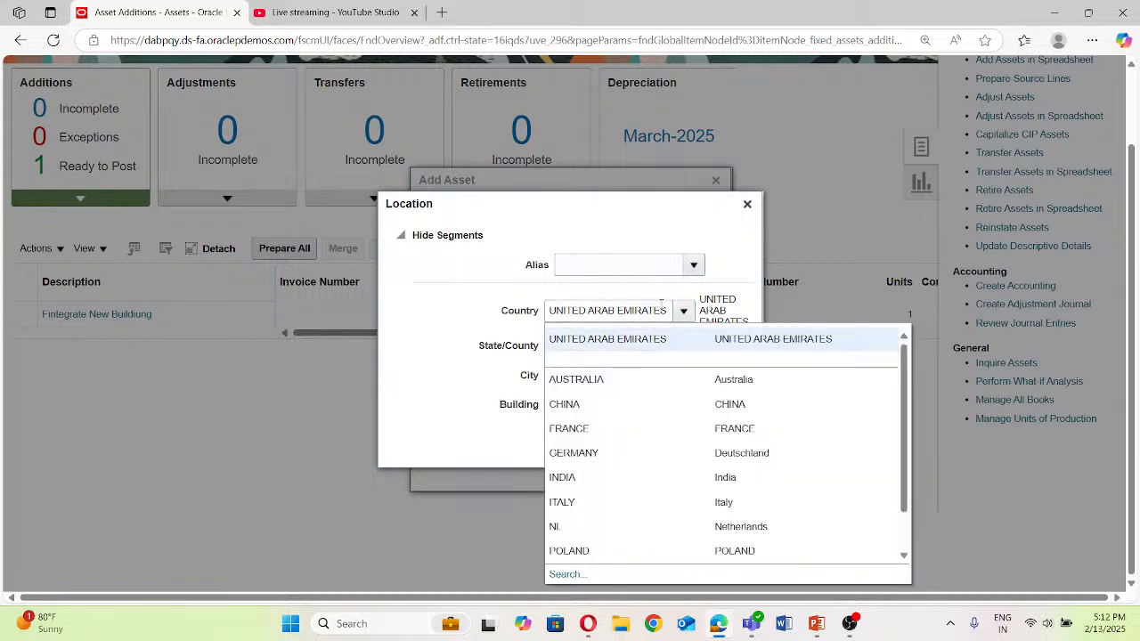
{"action": "left_click", "coordinate": [663, 306]}
{"action": "key", "text": "ctrl+a"}
{"action": "key", "text": "BackSpace"}
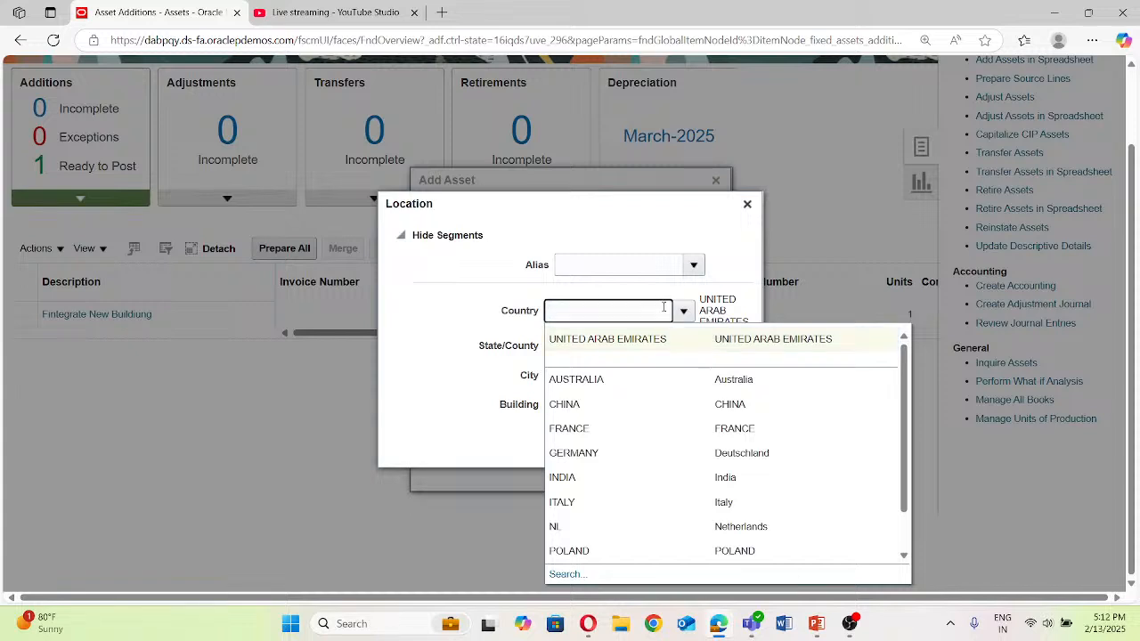
{"action": "type", "text": "USA"}
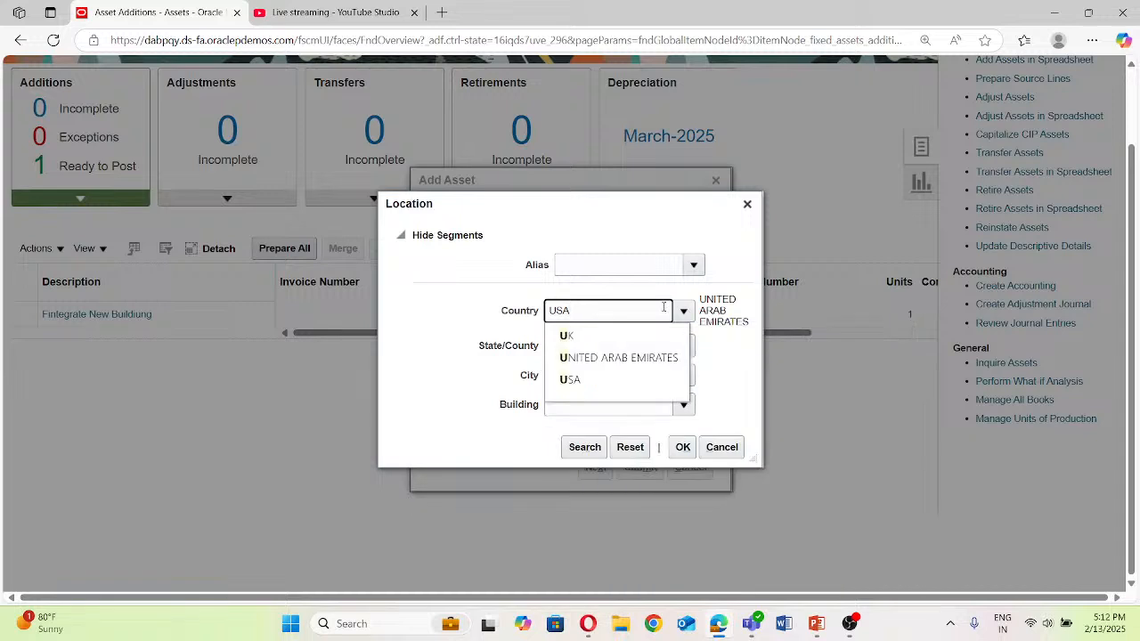
{"action": "left_click", "coordinate": [587, 339]}
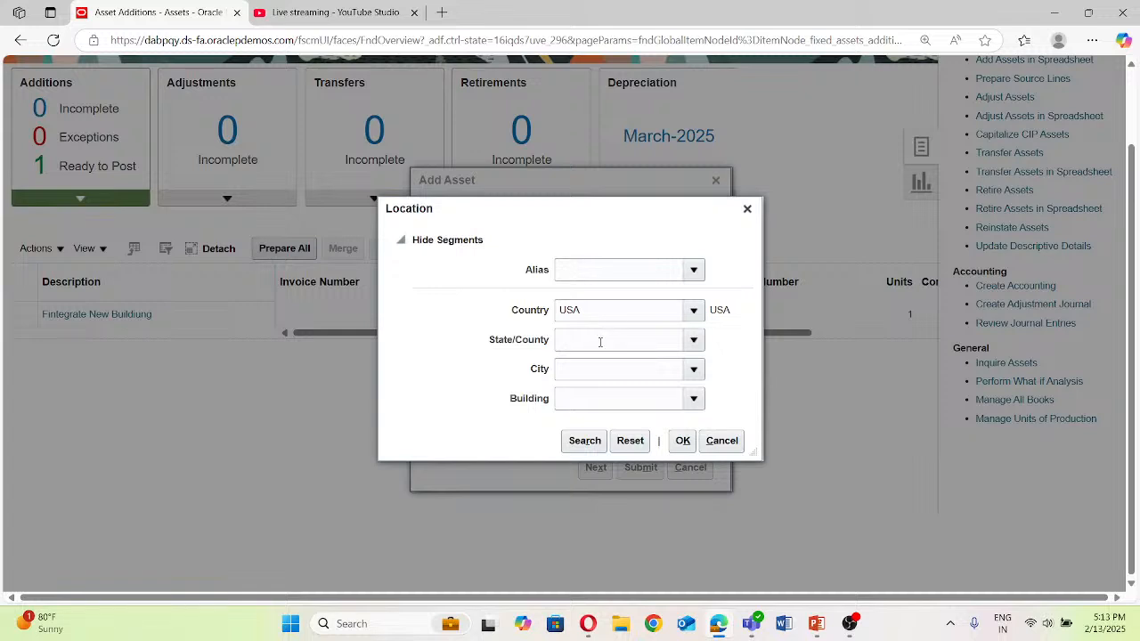
Step: Enter CA as the location's state/county and set its city segment to NEW YORK
{"action": "left_click", "coordinate": [600, 342]}
{"action": "type", "text": "CA"}
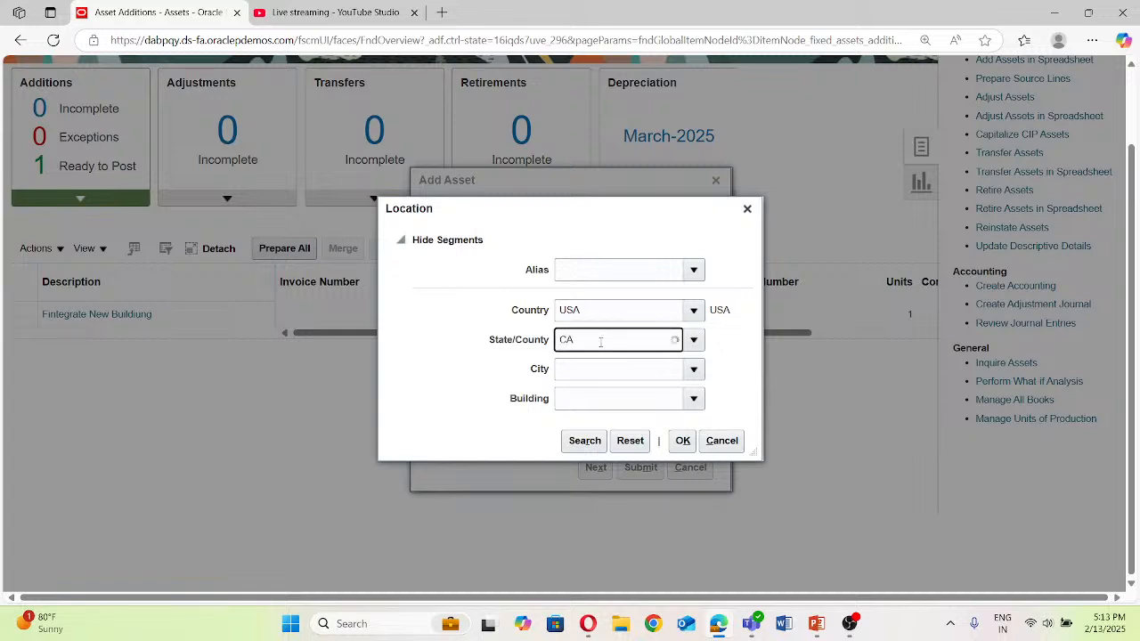
{"action": "left_click", "coordinate": [604, 373]}
{"action": "left_click", "coordinate": [597, 373]}
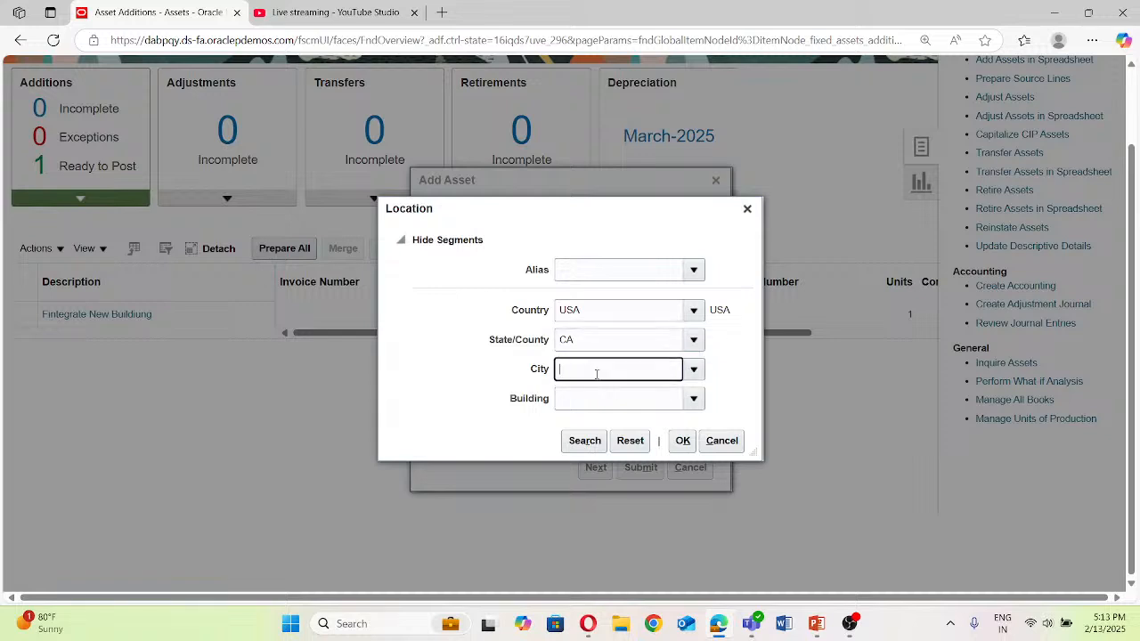
{"action": "type", "text": "NEW"}
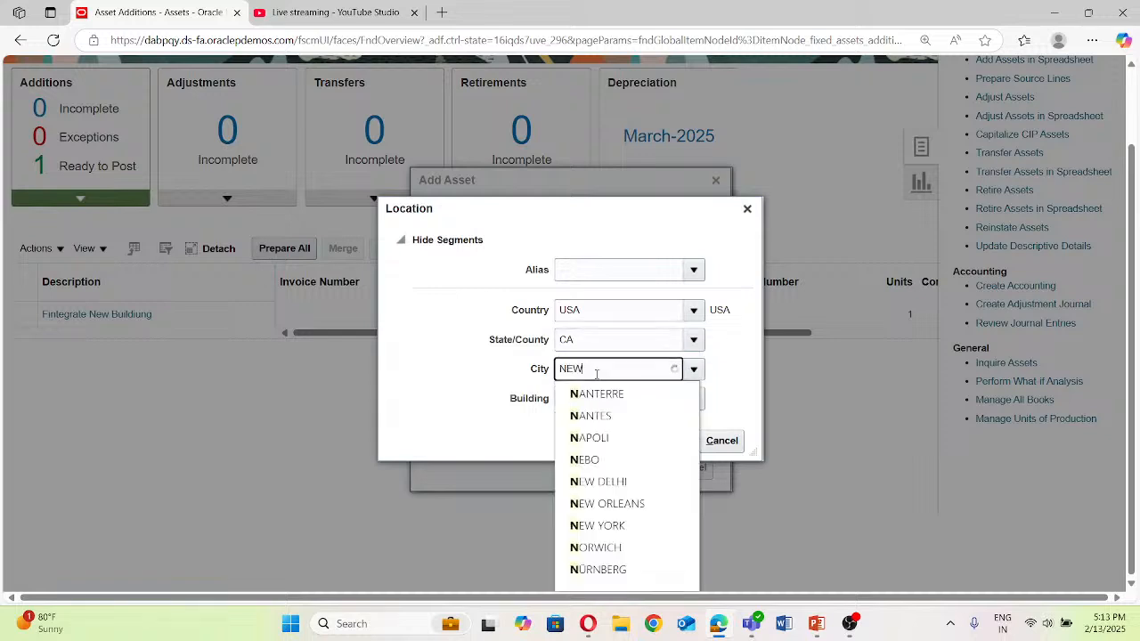
{"action": "left_click", "coordinate": [587, 437]}
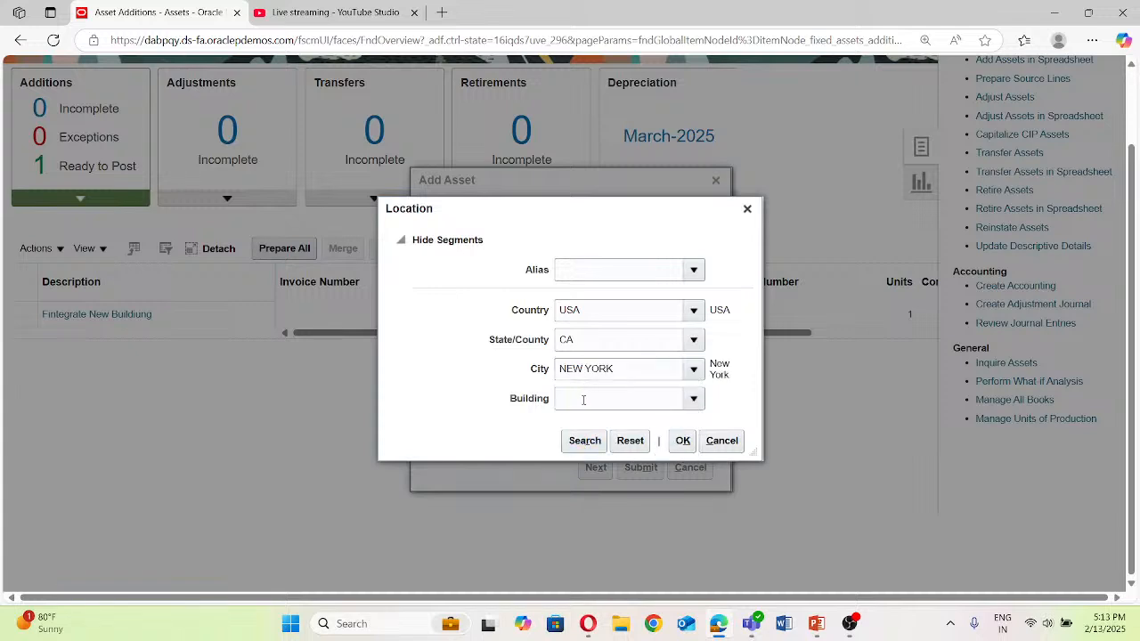
Step: Set the location's building segment to NONE and try to accept the location combination
{"action": "left_click", "coordinate": [583, 399]}
{"action": "left_click", "coordinate": [692, 399]}
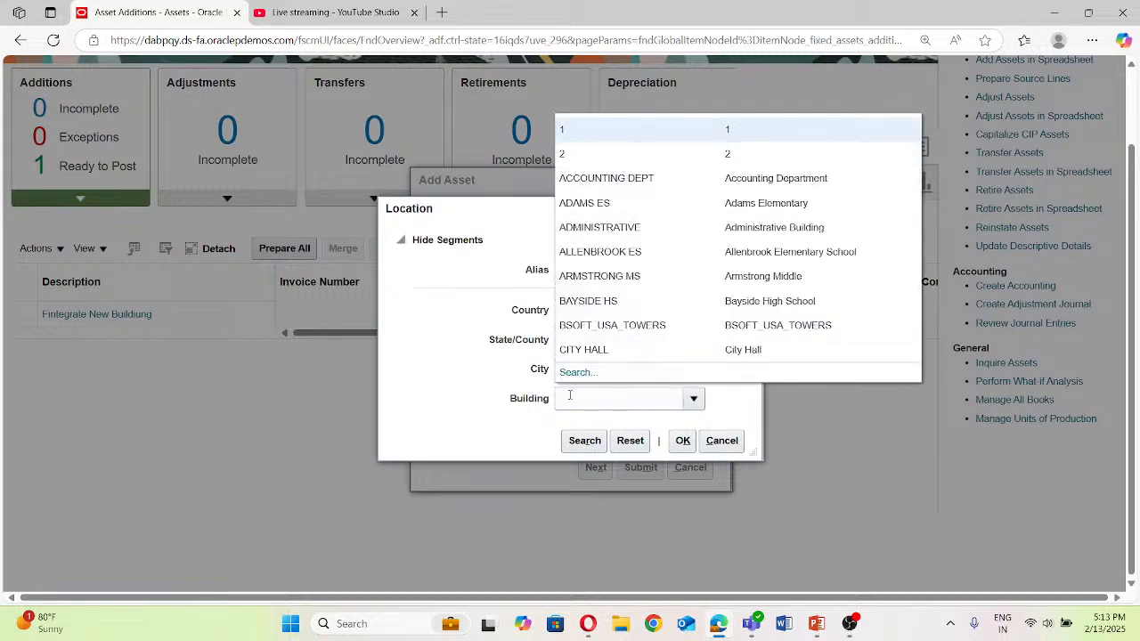
{"action": "type", "text": "No"}
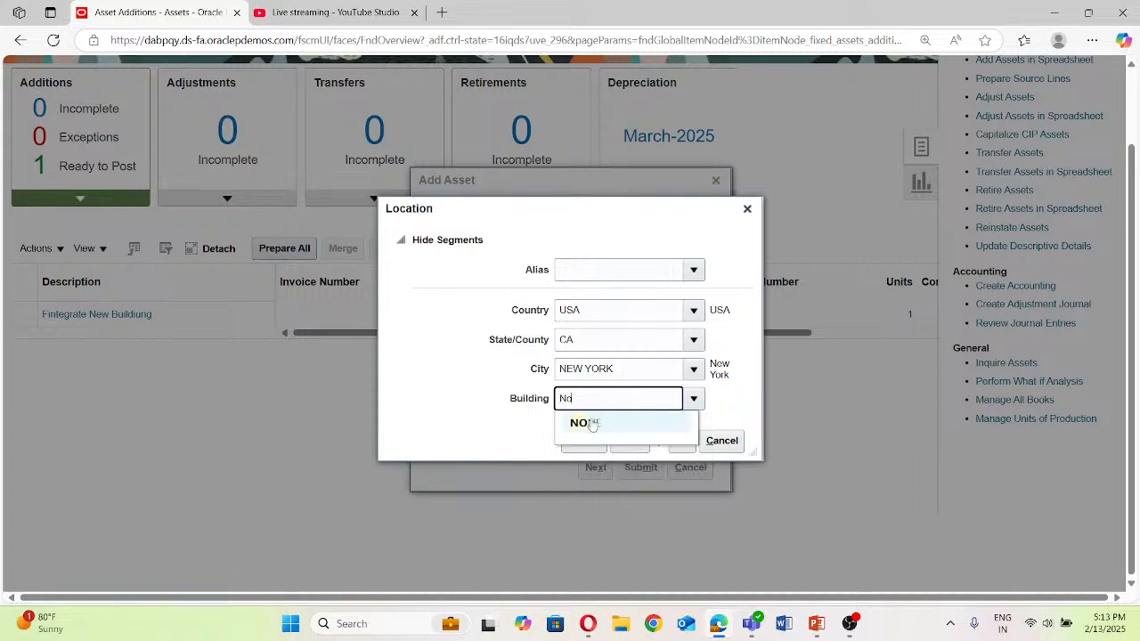
{"action": "left_click", "coordinate": [614, 425]}
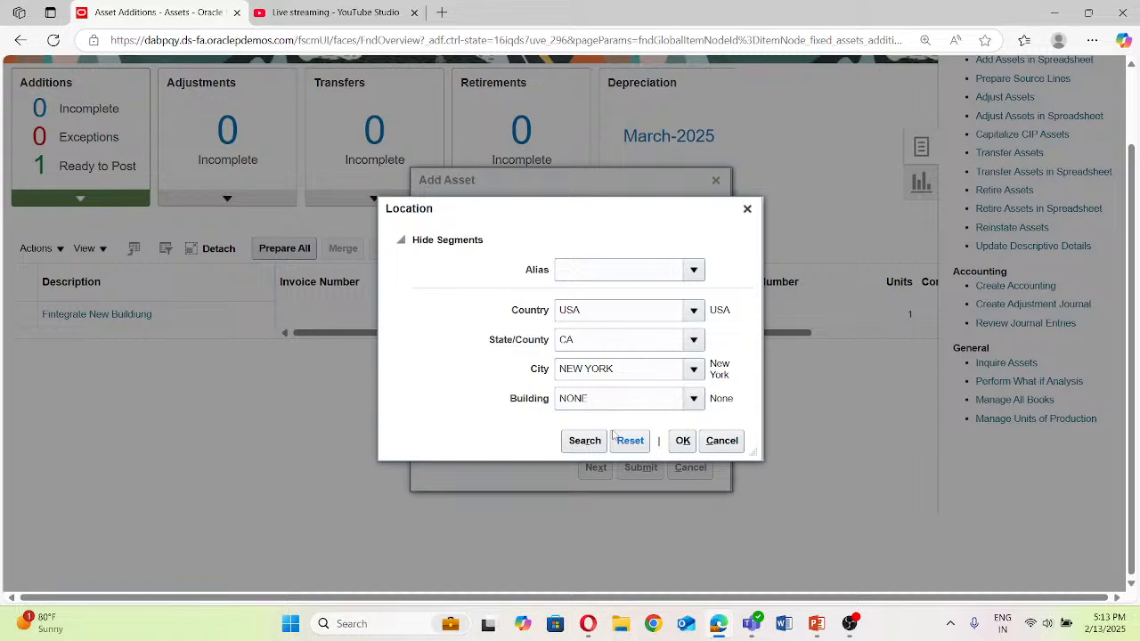
{"action": "left_click", "coordinate": [679, 440]}
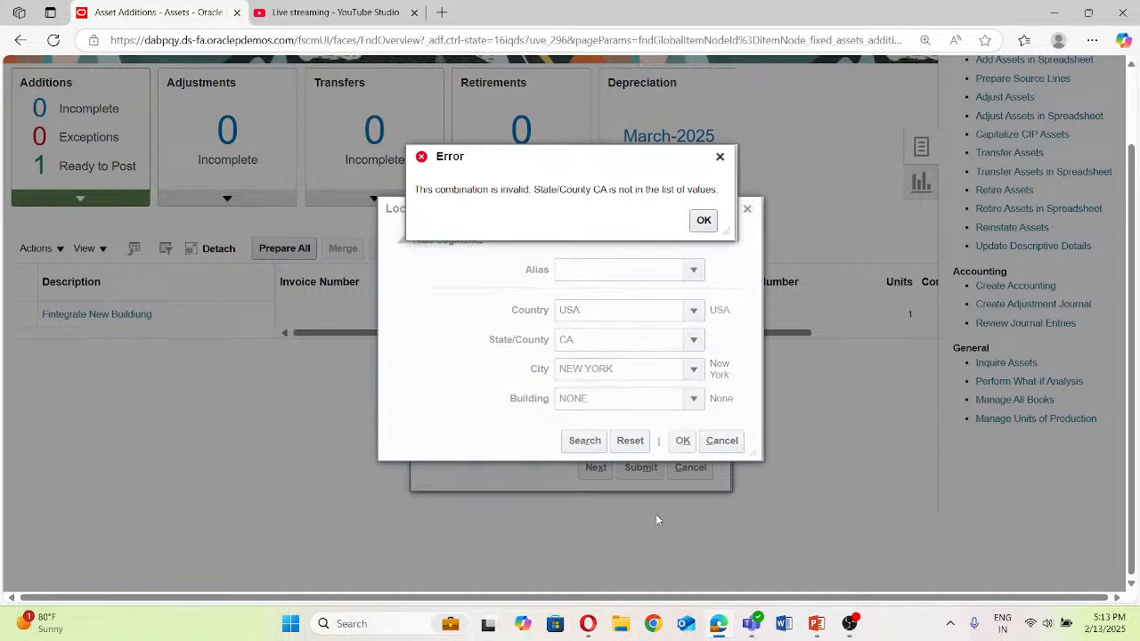
{"action": "left_click", "coordinate": [704, 220]}
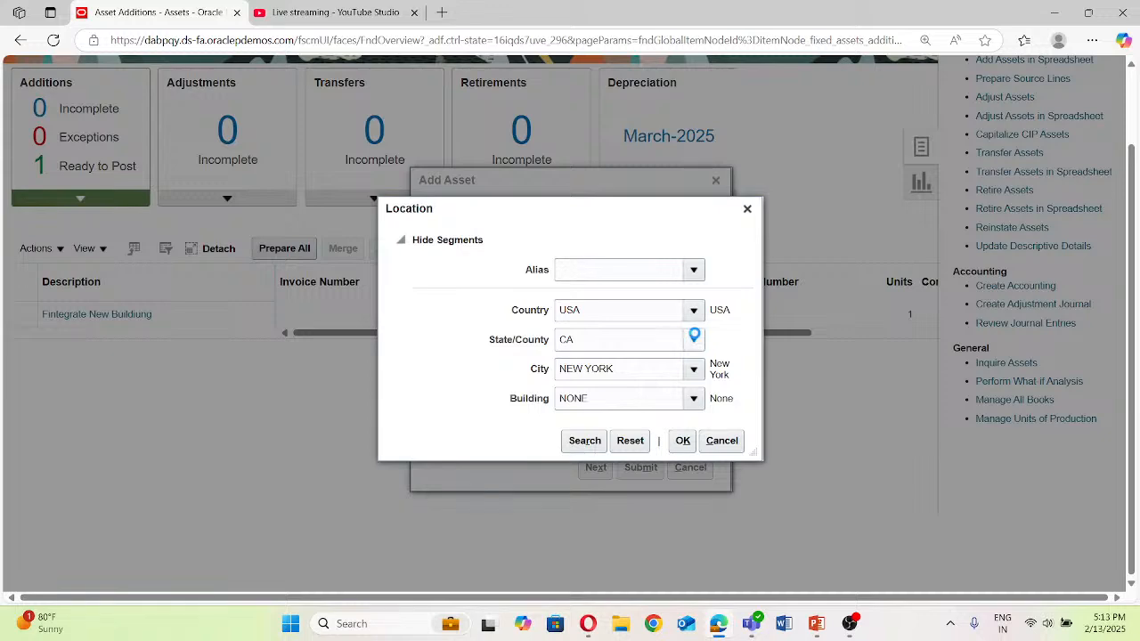
Step: Look through the available state/county values and try again to accept the location with CA
{"action": "left_click", "coordinate": [695, 339]}
{"action": "scroll", "coordinate": [596, 468], "scroll_direction": "down", "scroll_amount": 1}
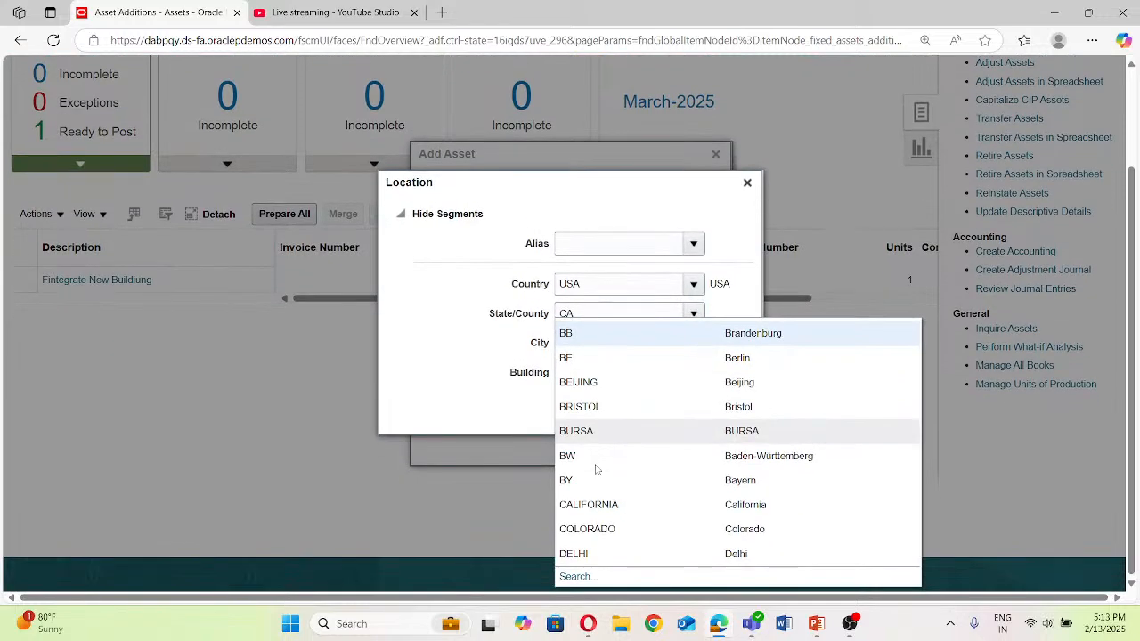
{"action": "scroll", "coordinate": [596, 469], "scroll_direction": "up", "scroll_amount": 2}
{"action": "scroll", "coordinate": [501, 330], "scroll_direction": "down", "scroll_amount": 1}
{"action": "scroll", "coordinate": [501, 330], "scroll_direction": "up", "scroll_amount": 2}
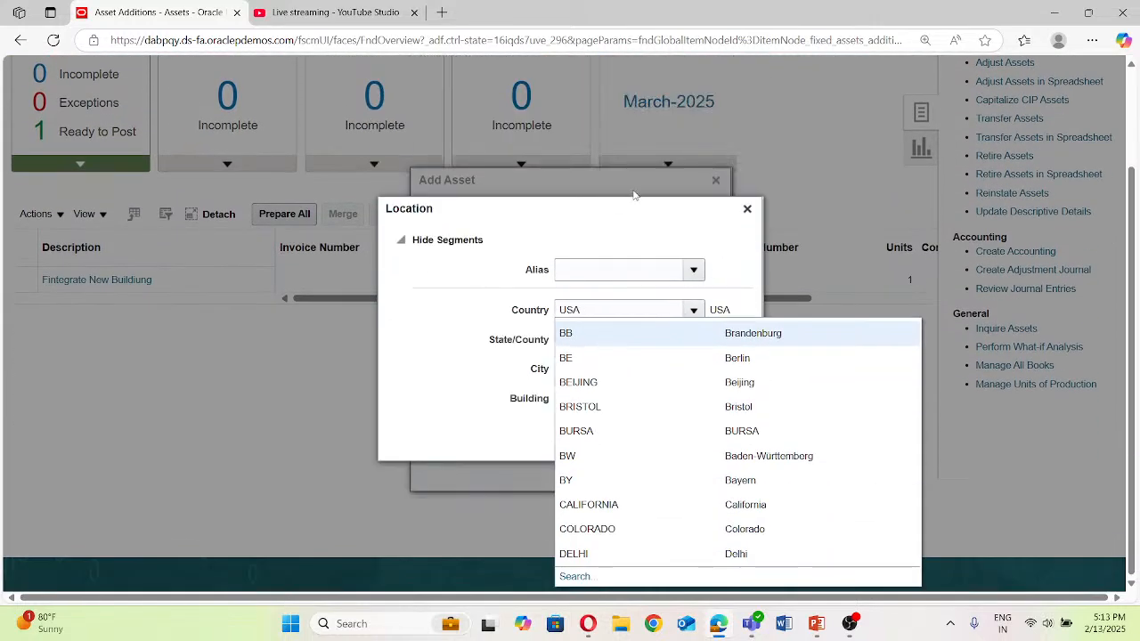
{"action": "left_click", "coordinate": [407, 354]}
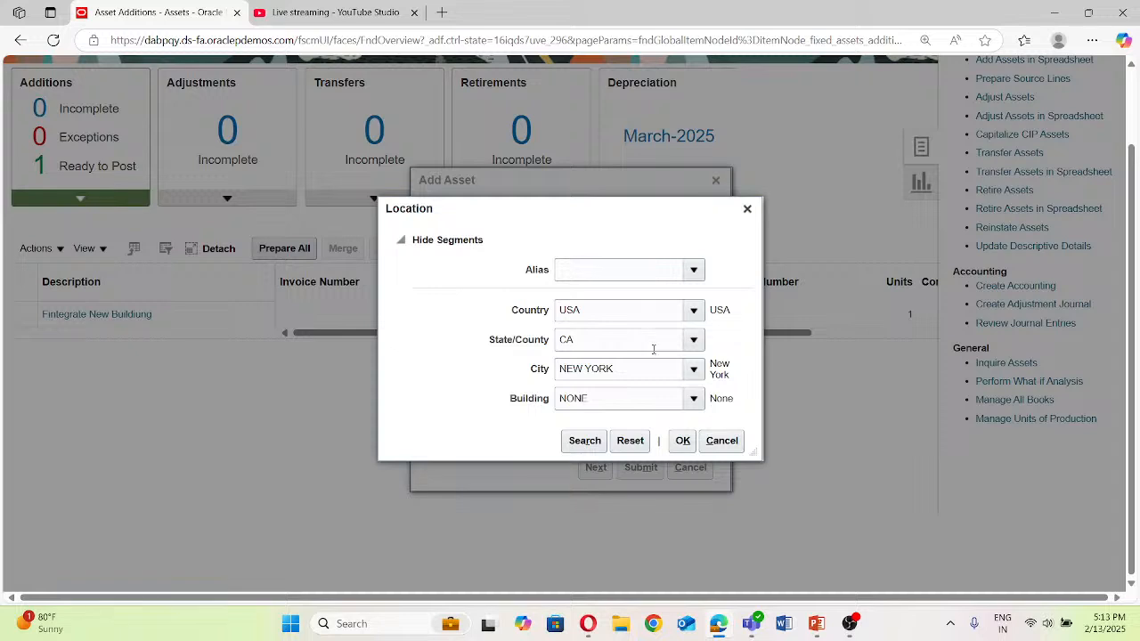
{"action": "left_click", "coordinate": [683, 442]}
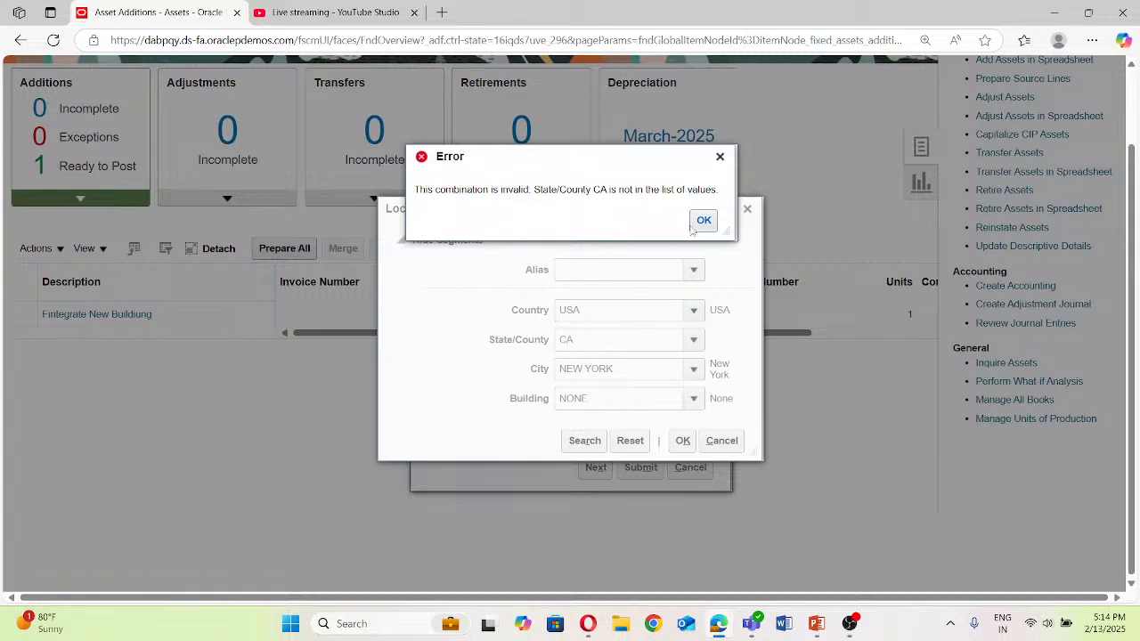
{"action": "left_click", "coordinate": [702, 221]}
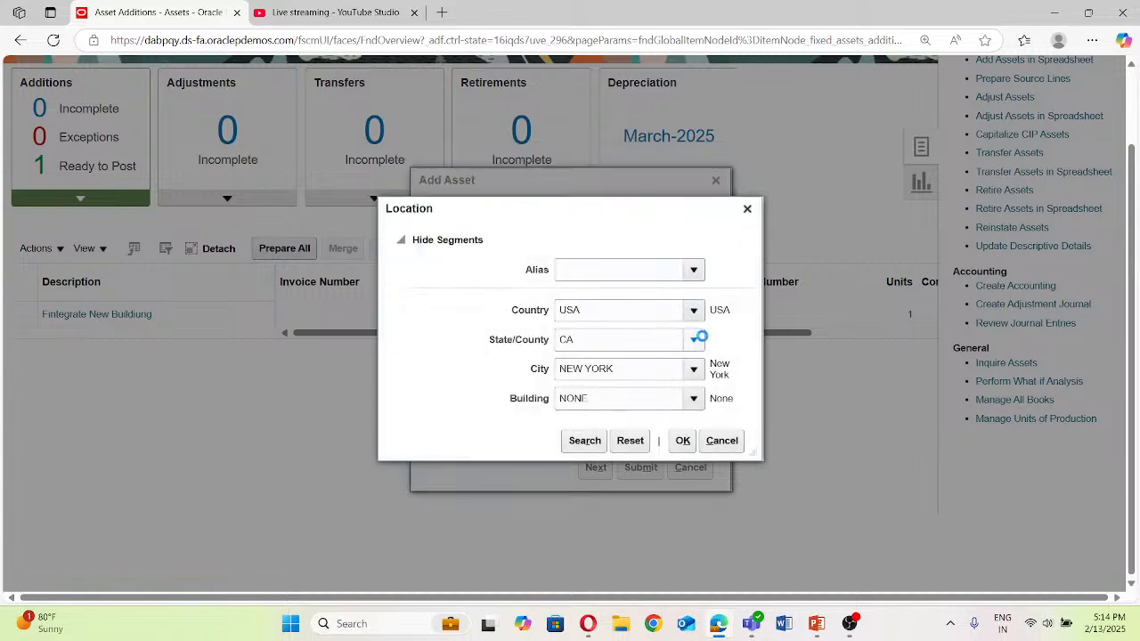
Step: Replace the location's state/county with NONE and accept the location combination
{"action": "left_click", "coordinate": [695, 340]}
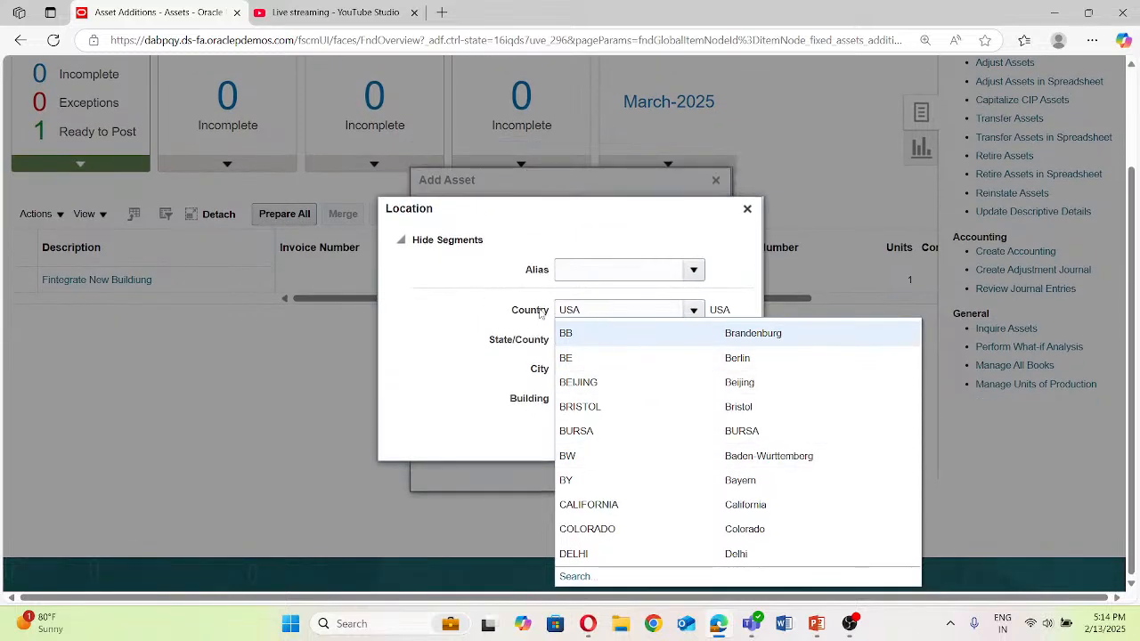
{"action": "left_click", "coordinate": [488, 398]}
{"action": "left_click", "coordinate": [600, 345]}
{"action": "double_click", "coordinate": [599, 345]}
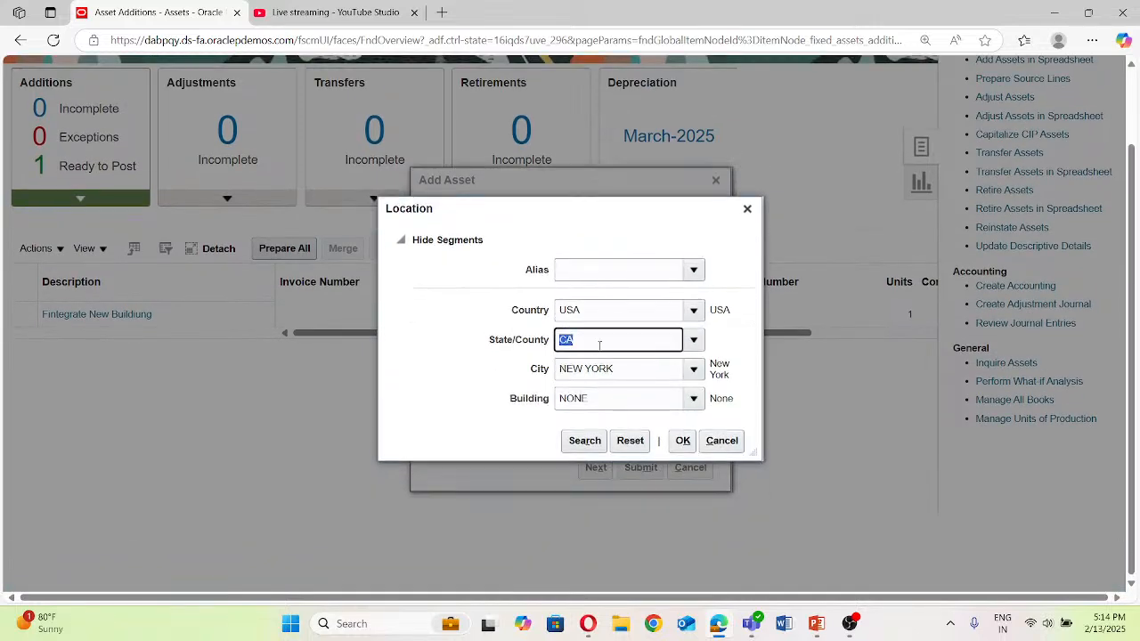
{"action": "type", "text": "Ne"}
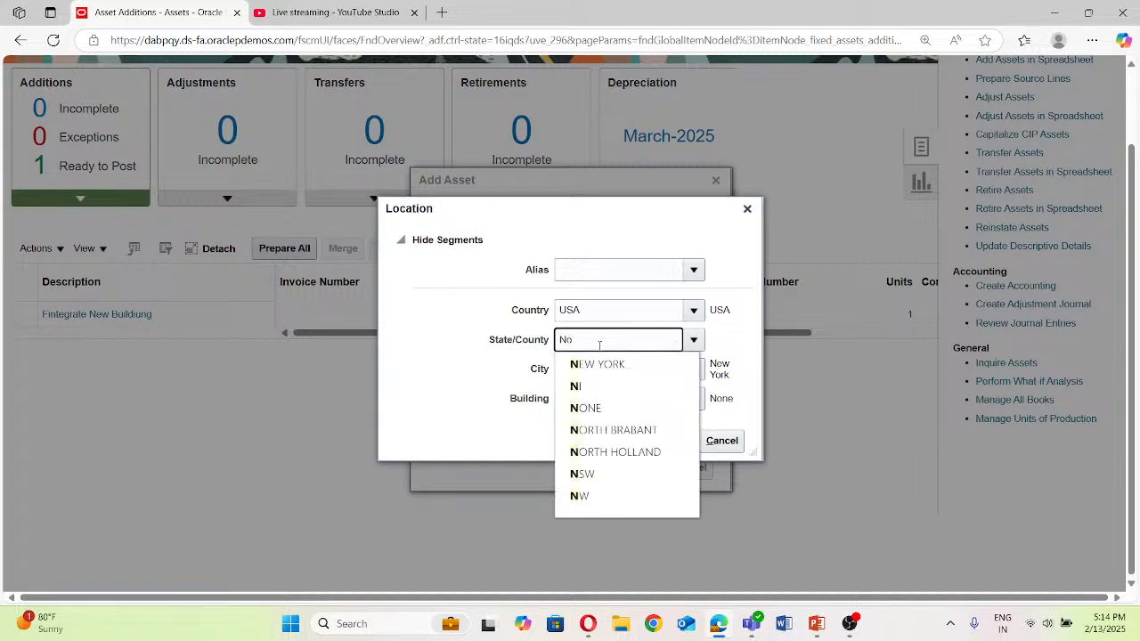
{"action": "left_click", "coordinate": [601, 361]}
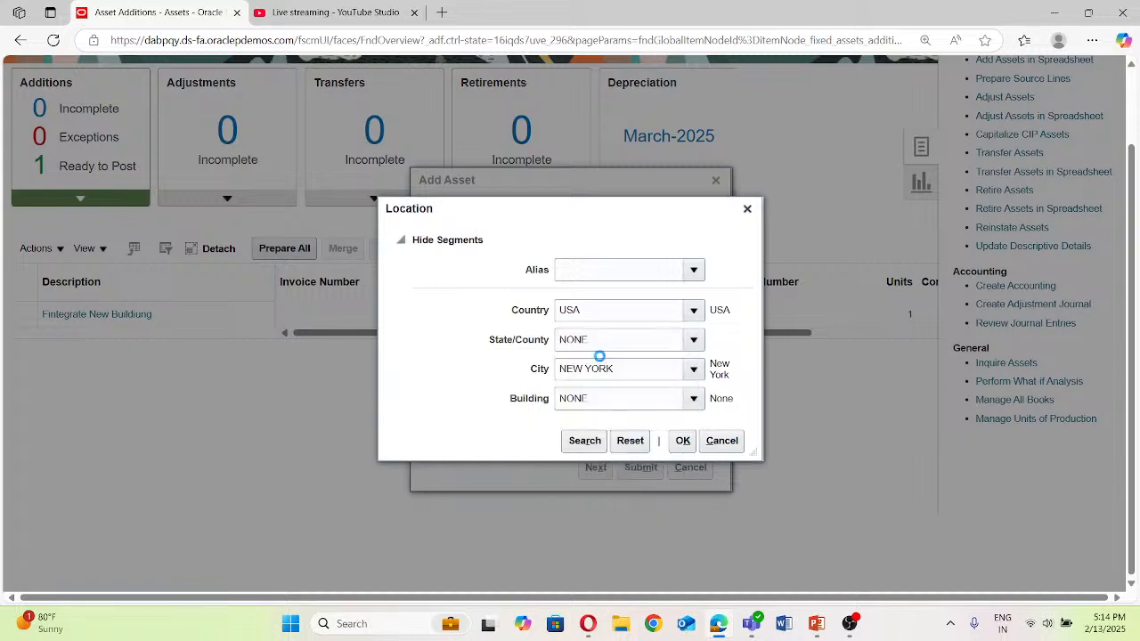
{"action": "left_click", "coordinate": [679, 443]}
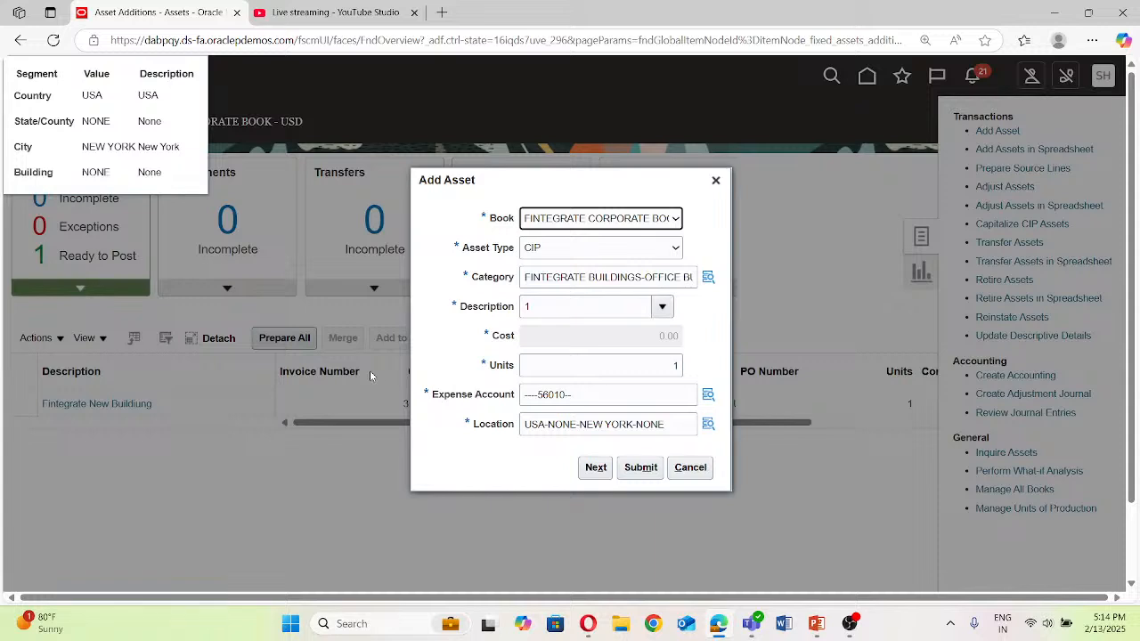
Step: Open the asset's expense account segments and set company, department and intercompany to 1111
{"action": "left_click", "coordinate": [596, 476]}
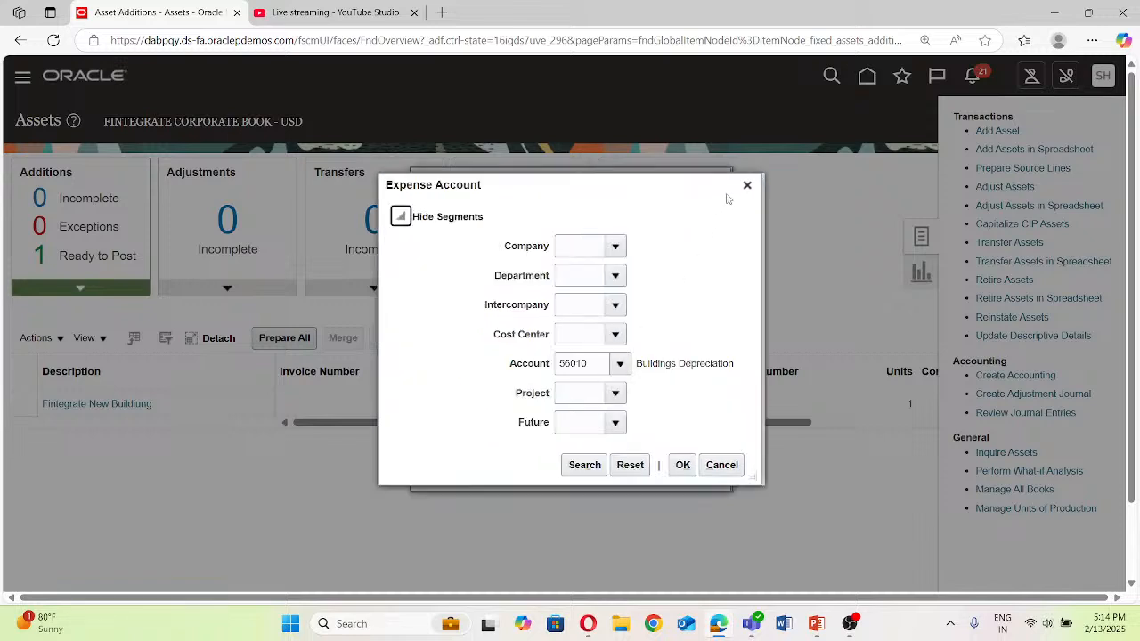
{"action": "left_click", "coordinate": [747, 185]}
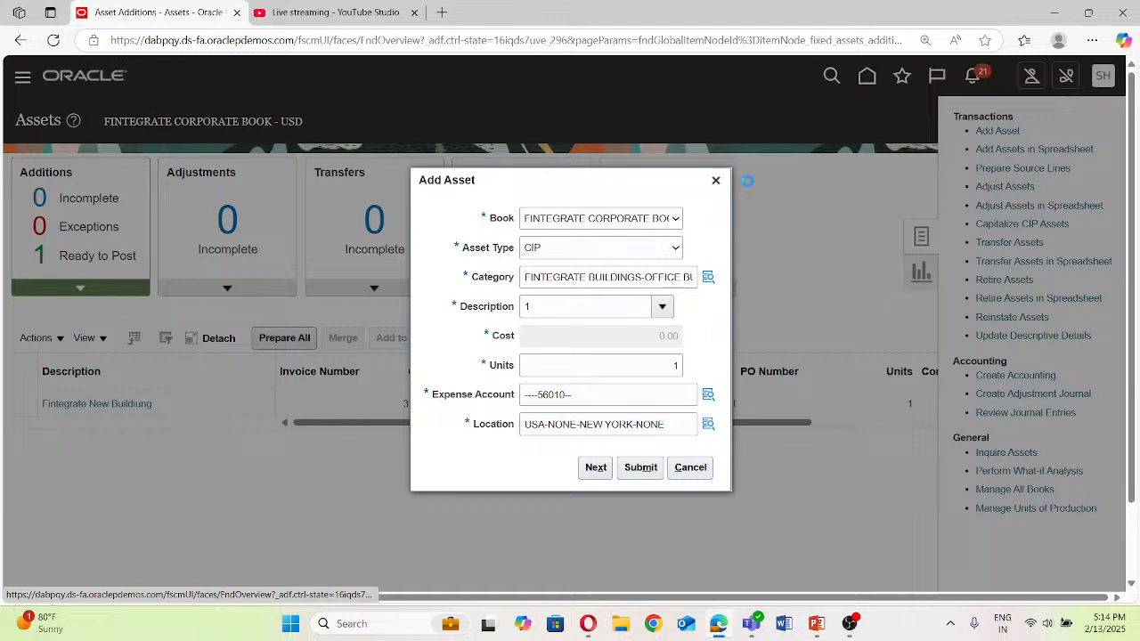
{"action": "left_click", "coordinate": [706, 394]}
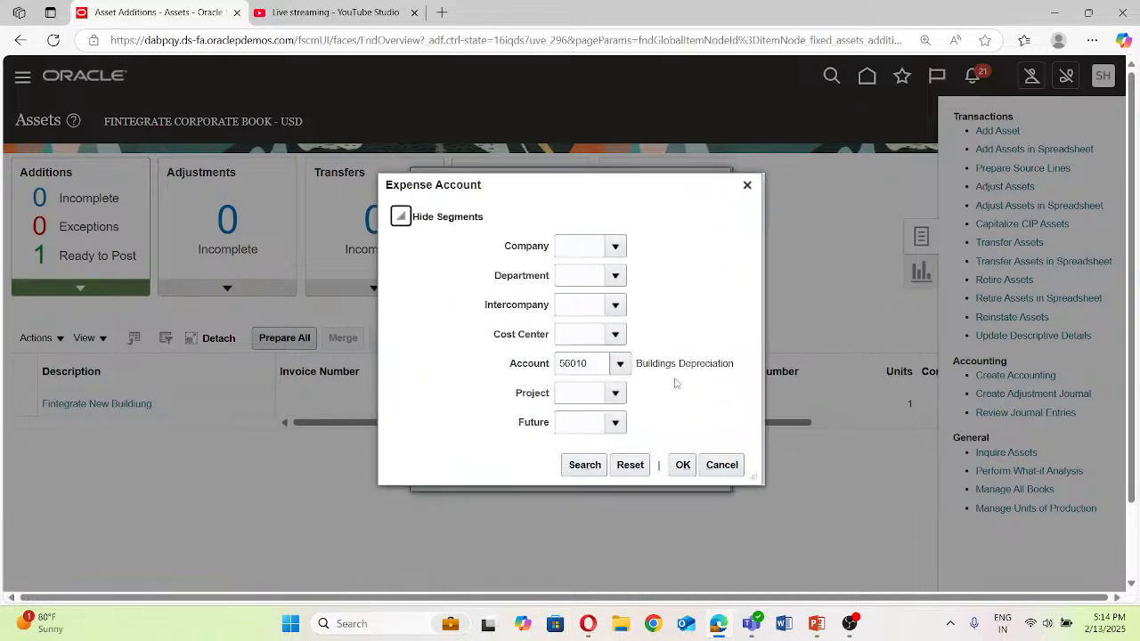
{"action": "left_click", "coordinate": [614, 245]}
{"action": "left_click", "coordinate": [590, 272]}
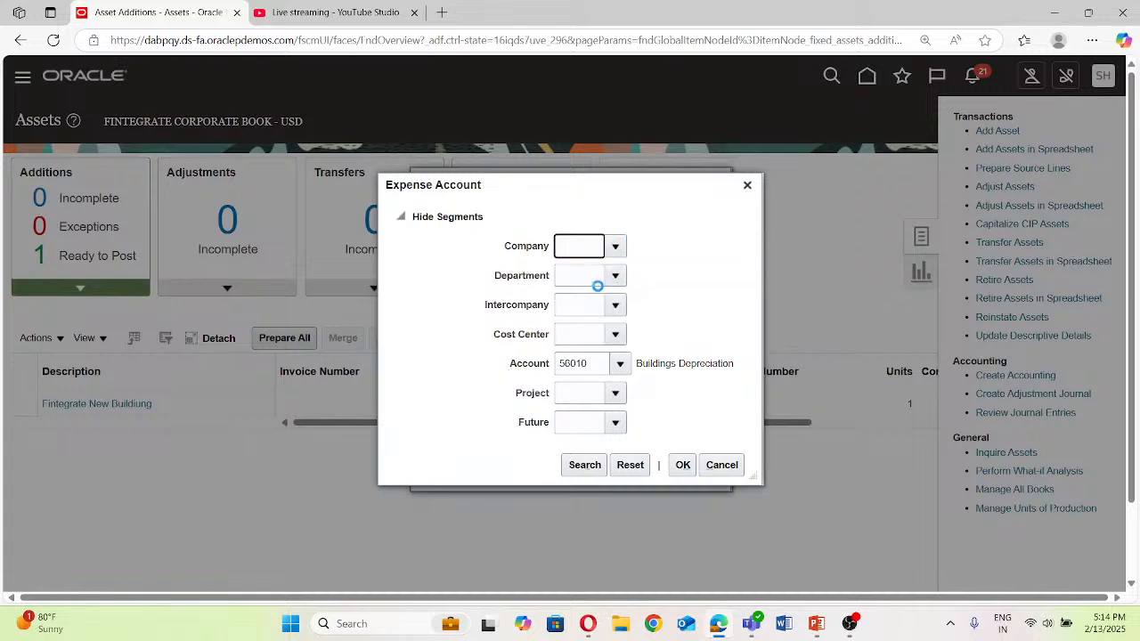
{"action": "left_click", "coordinate": [567, 277]}
{"action": "type", "text": "1111"}
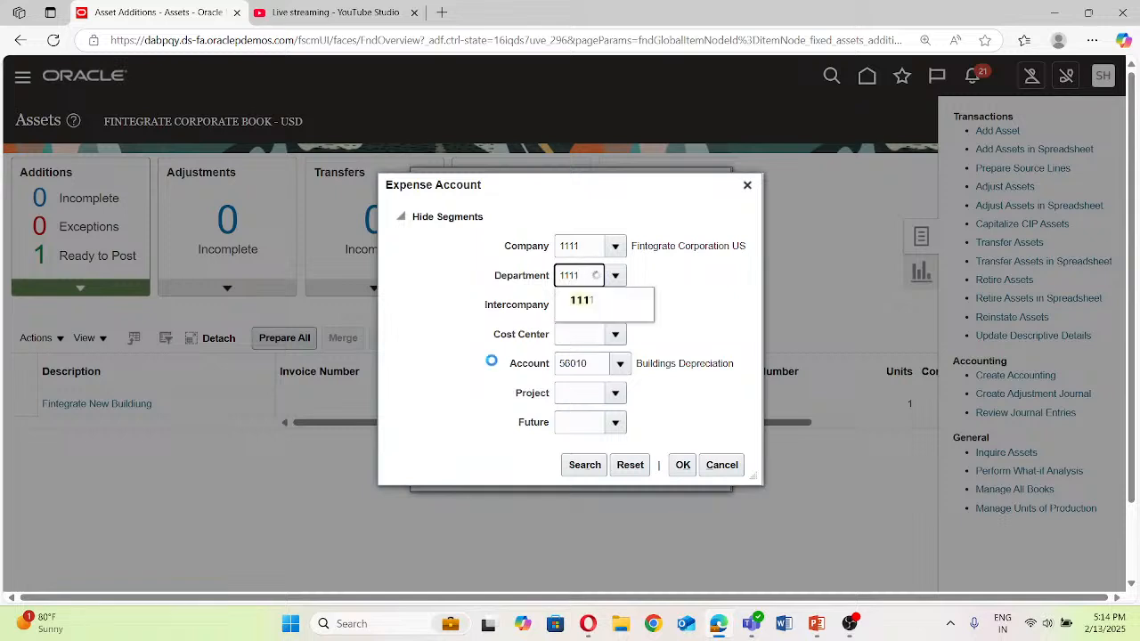
{"action": "key", "text": "Tab"}
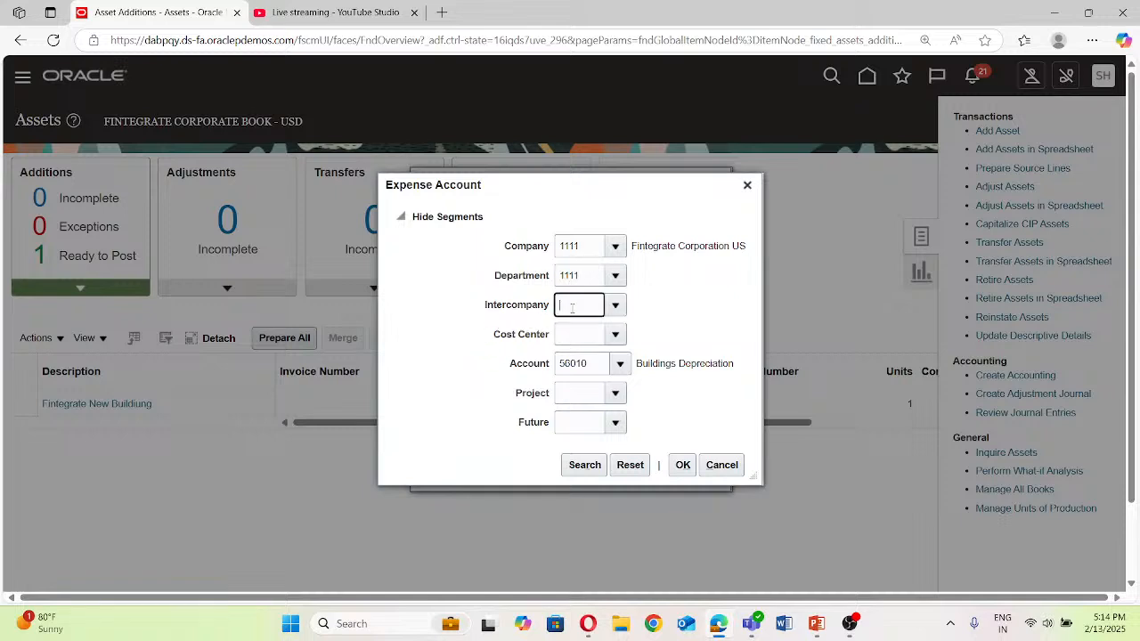
{"action": "type", "text": "1111"}
Step: Set the expense account's cost center and project to 1111 and future to 0000, and accept the combination
{"action": "left_click", "coordinate": [564, 335]}
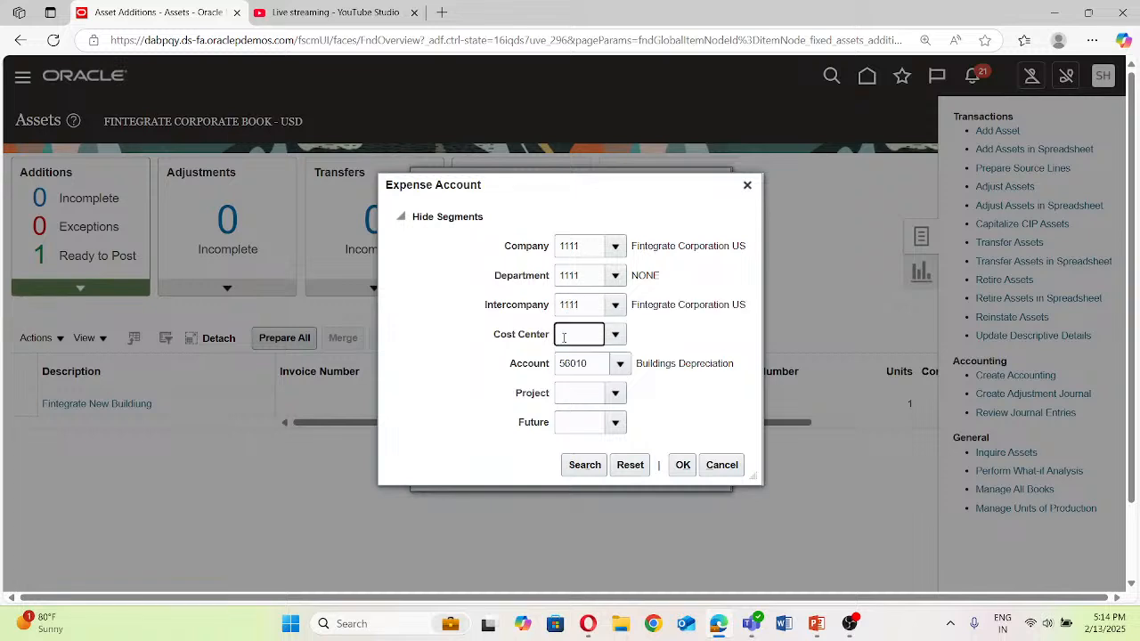
{"action": "type", "text": "1111"}
{"action": "left_click", "coordinate": [561, 395]}
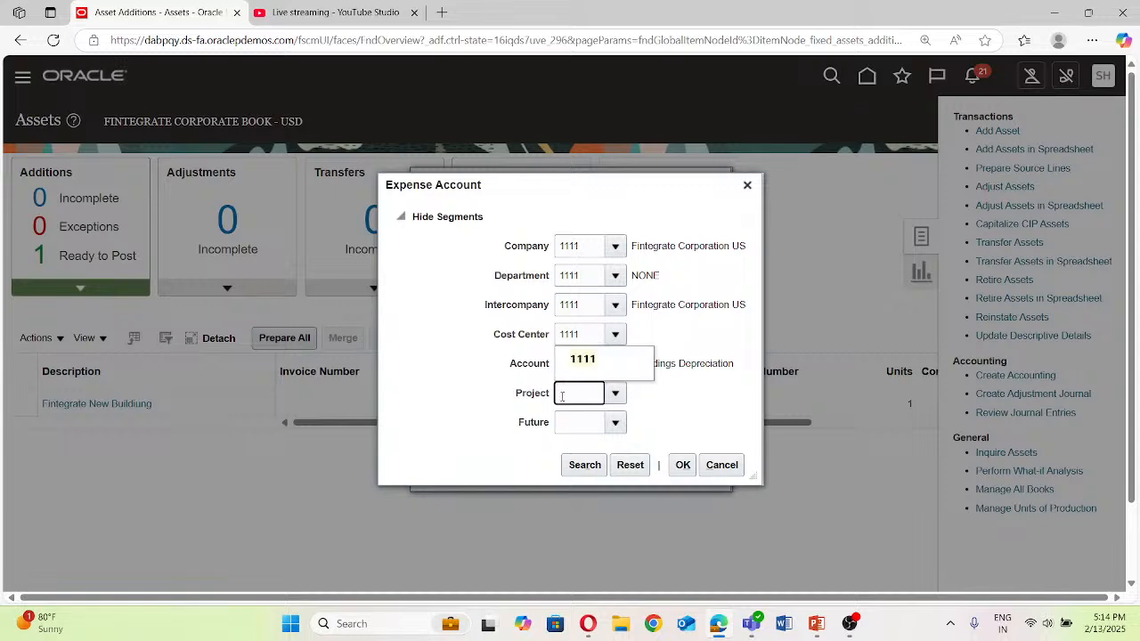
{"action": "type", "text": "1111"}
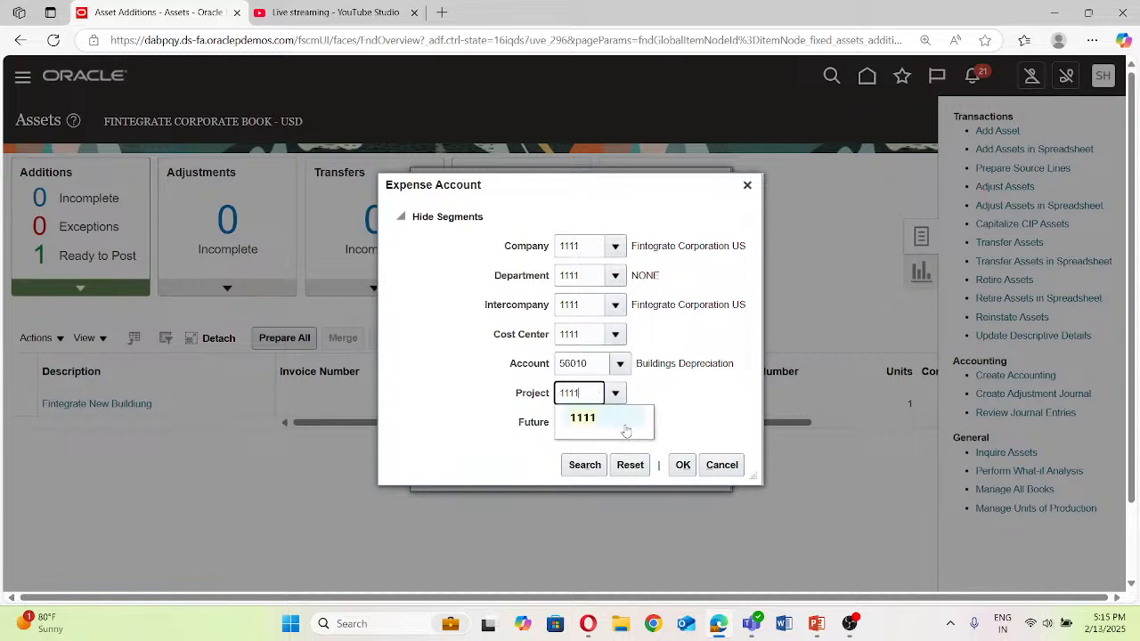
{"action": "left_click", "coordinate": [626, 431]}
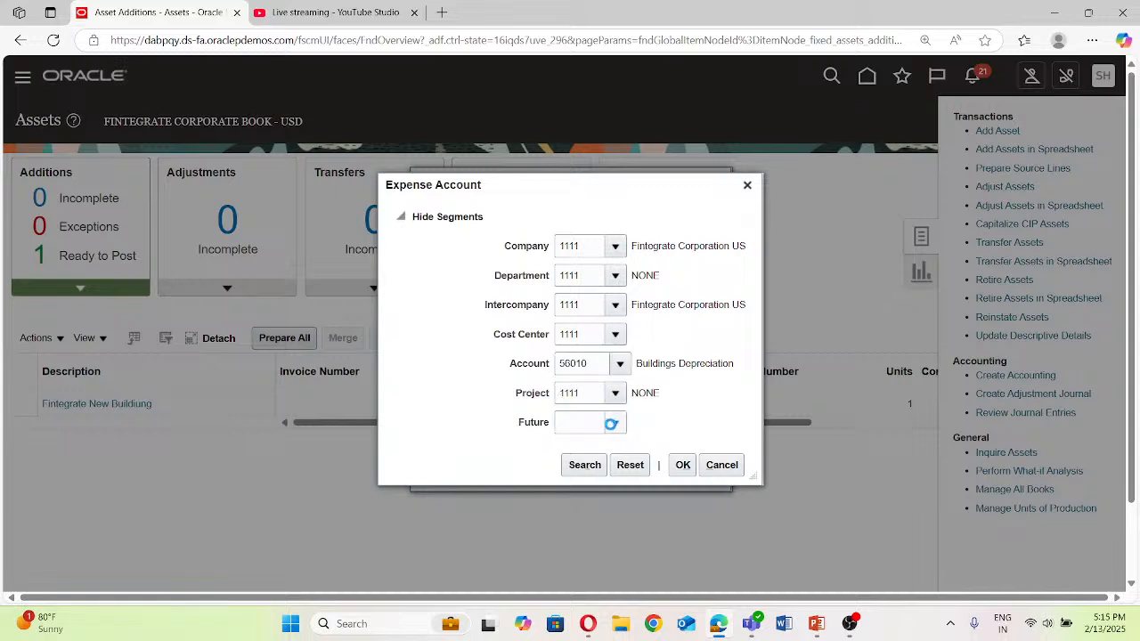
{"action": "left_click", "coordinate": [586, 448]}
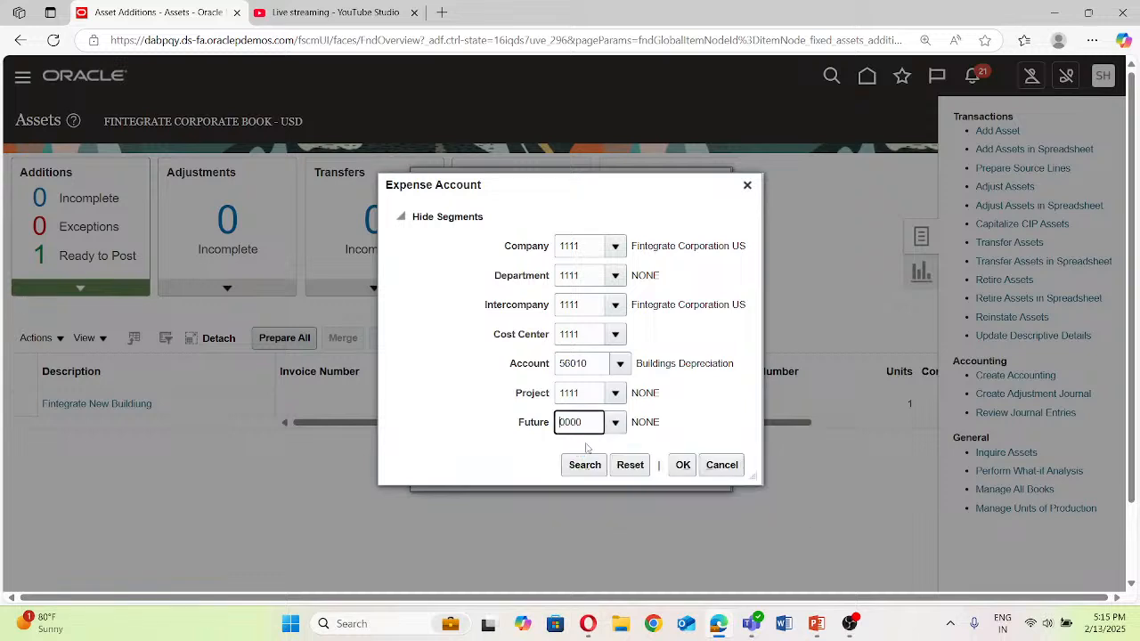
{"action": "left_click", "coordinate": [674, 468]}
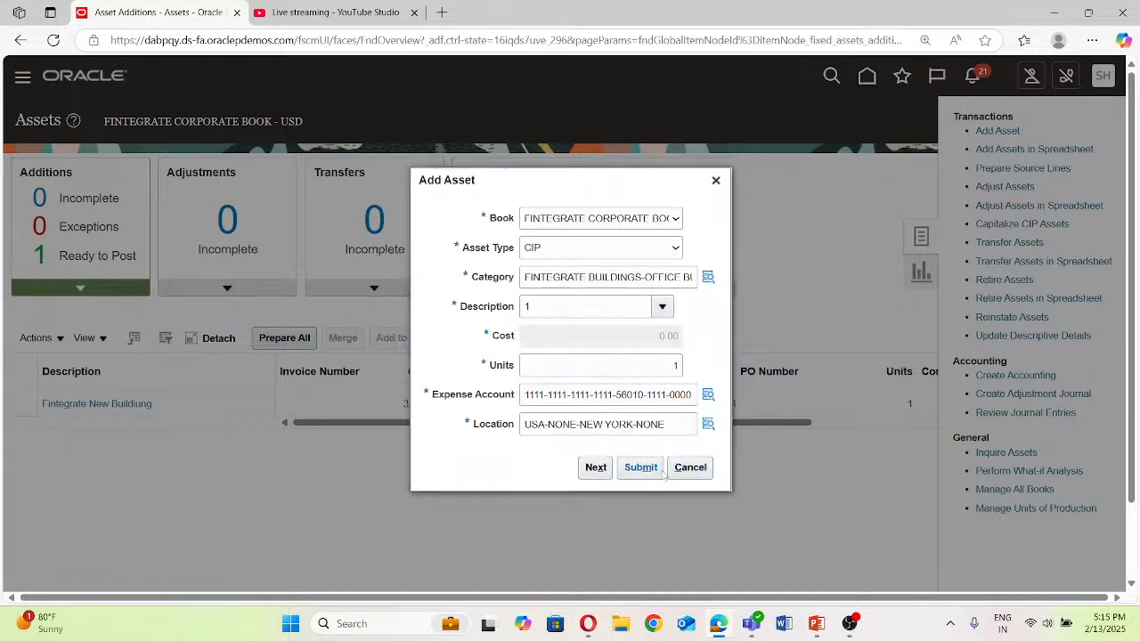
Step: Continue to the detailed entry of the CIP asset and look over its header, descriptive details and assignments
{"action": "left_click", "coordinate": [595, 469]}
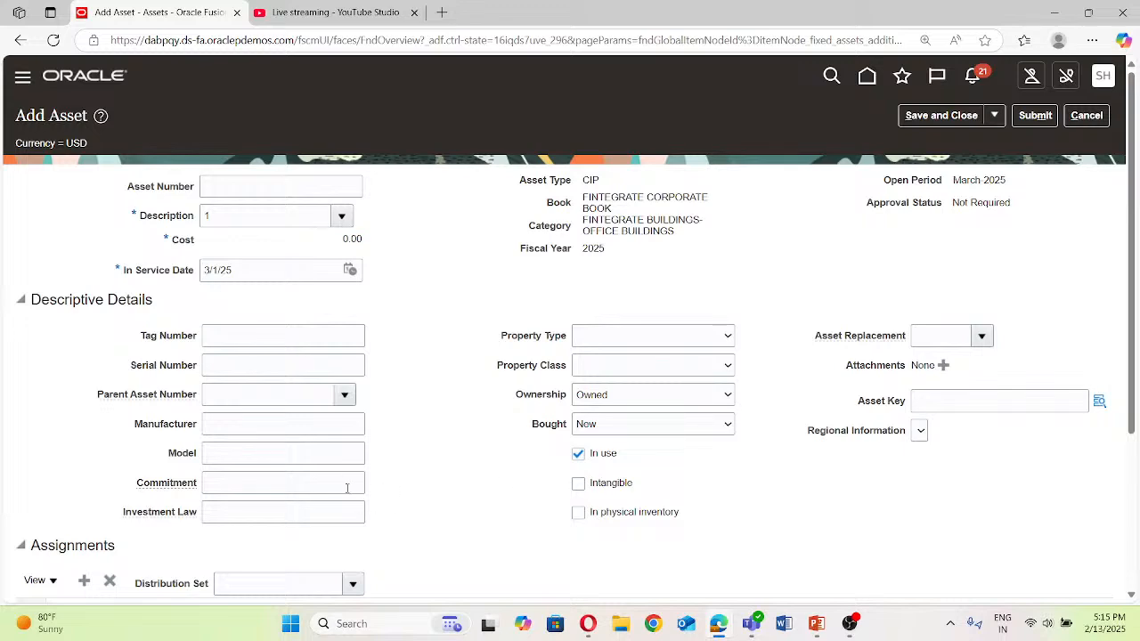
{"action": "scroll", "coordinate": [153, 234], "scroll_direction": "down", "scroll_amount": 3}
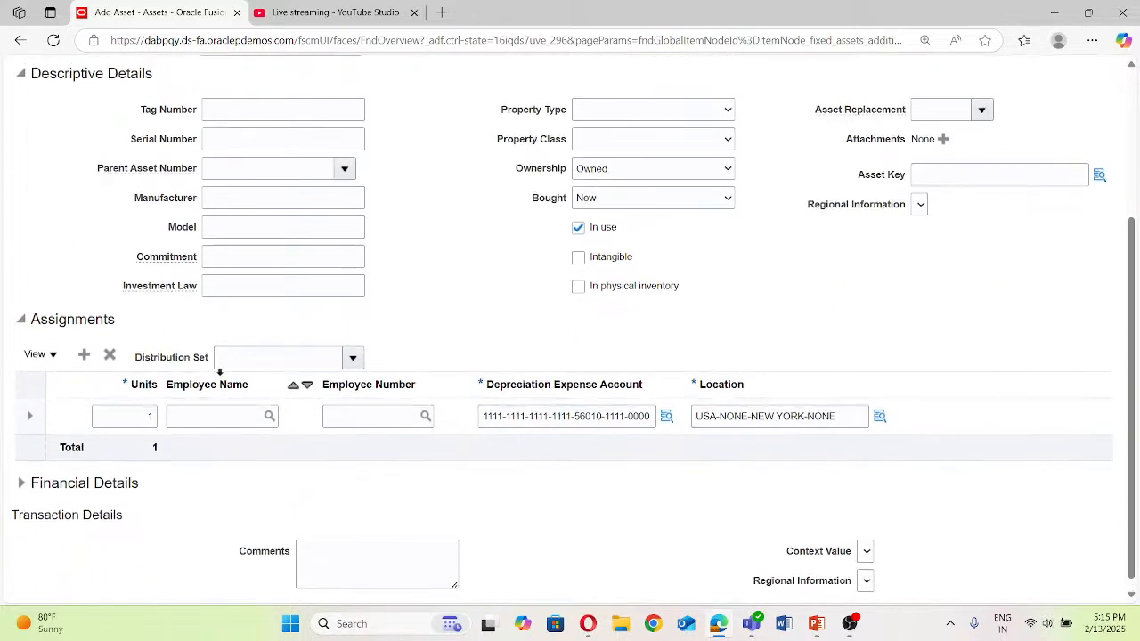
{"action": "scroll", "coordinate": [220, 370], "scroll_direction": "up", "scroll_amount": 3}
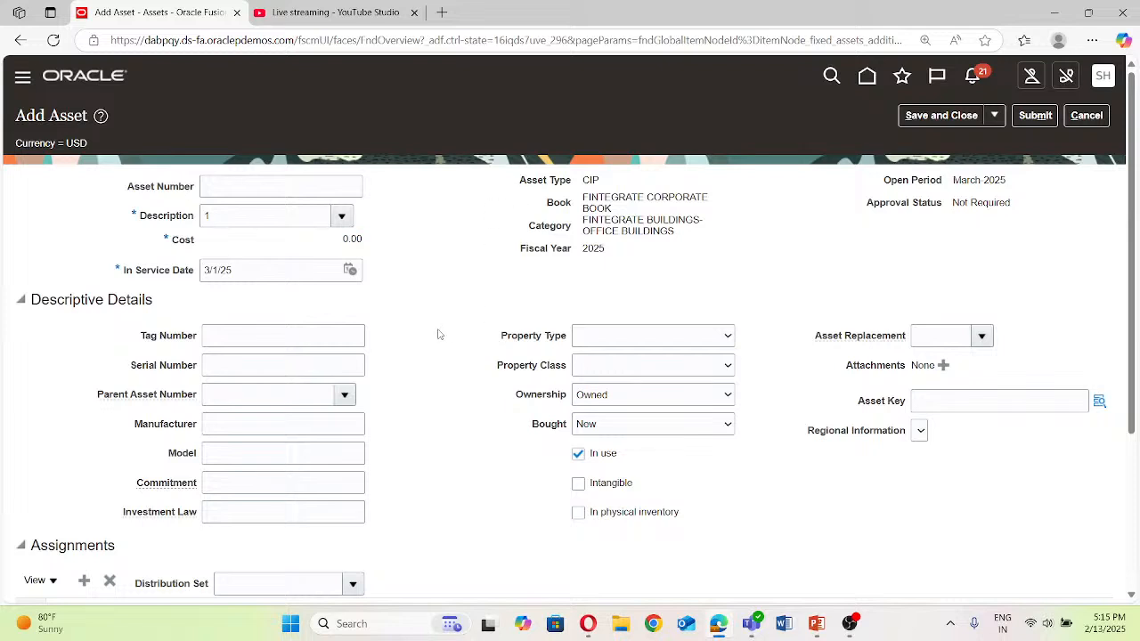
{"action": "scroll", "coordinate": [178, 402], "scroll_direction": "down", "scroll_amount": 1}
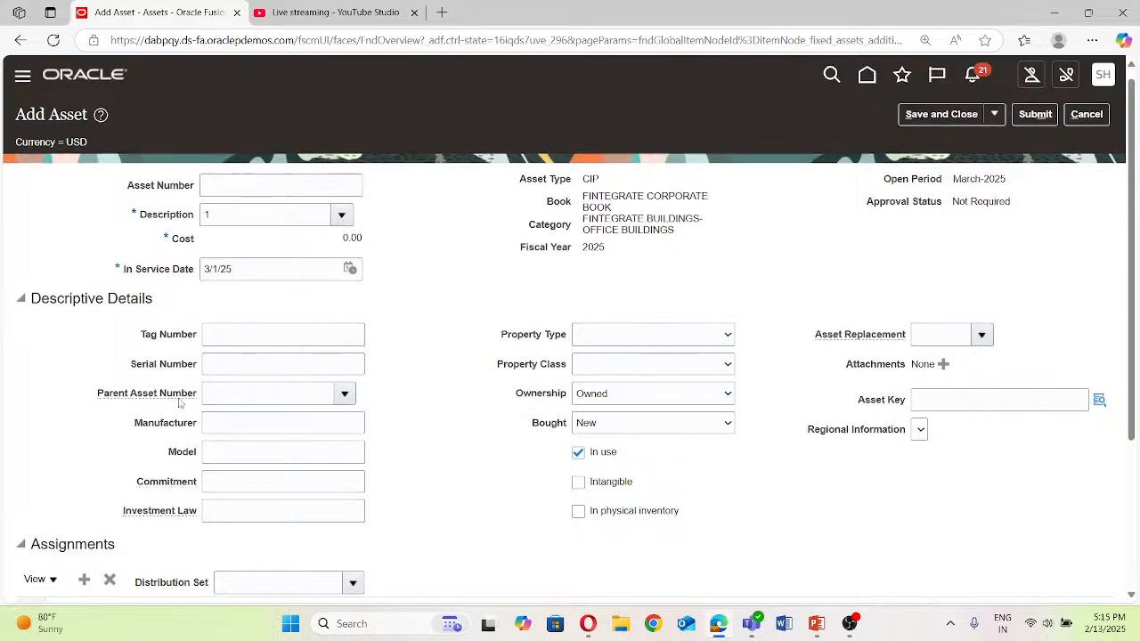
{"action": "scroll", "coordinate": [178, 402], "scroll_direction": "down", "scroll_amount": 2}
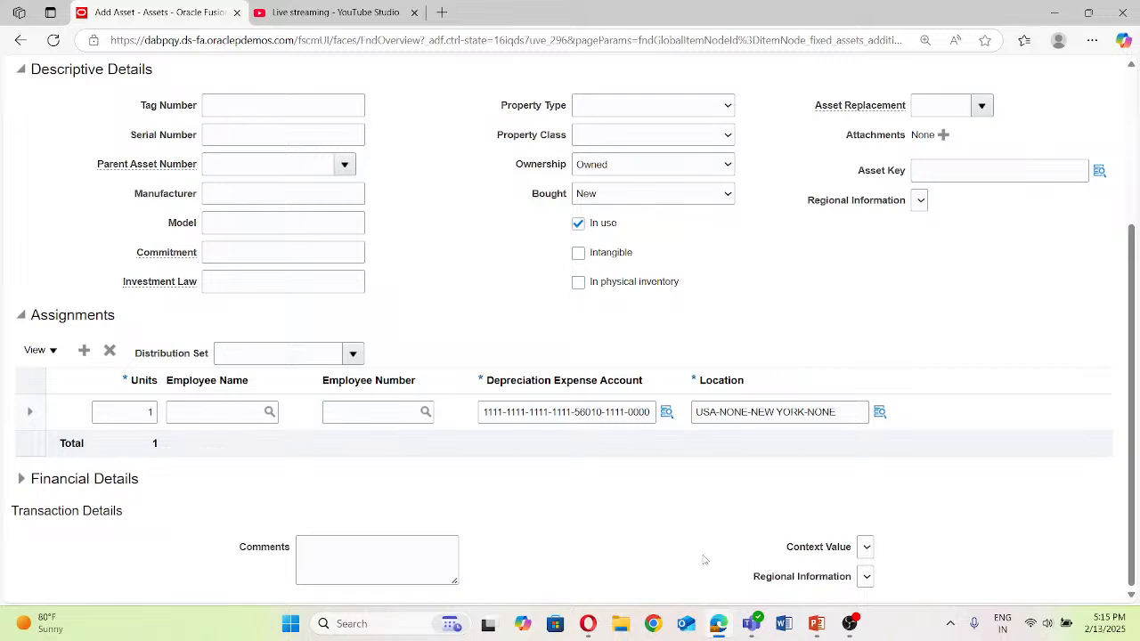
{"action": "scroll", "coordinate": [604, 542], "scroll_direction": "up", "scroll_amount": 1}
{"action": "scroll", "coordinate": [604, 542], "scroll_direction": "up", "scroll_amount": 2}
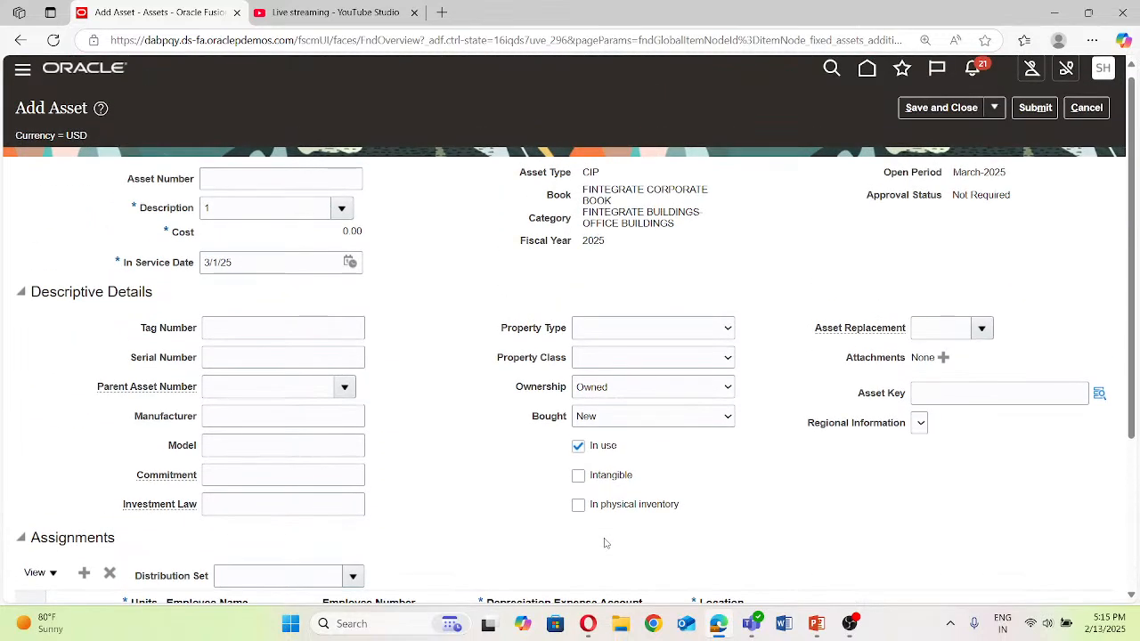
{"action": "scroll", "coordinate": [604, 538], "scroll_direction": "down", "scroll_amount": 3}
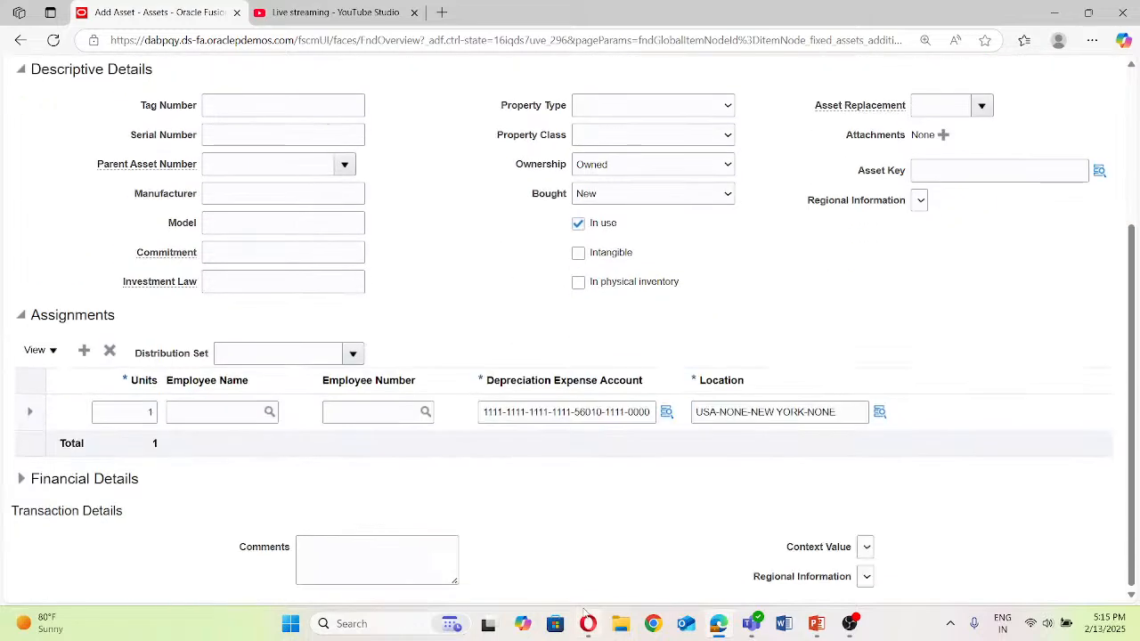
{"action": "scroll", "coordinate": [99, 384], "scroll_direction": "up", "scroll_amount": 2}
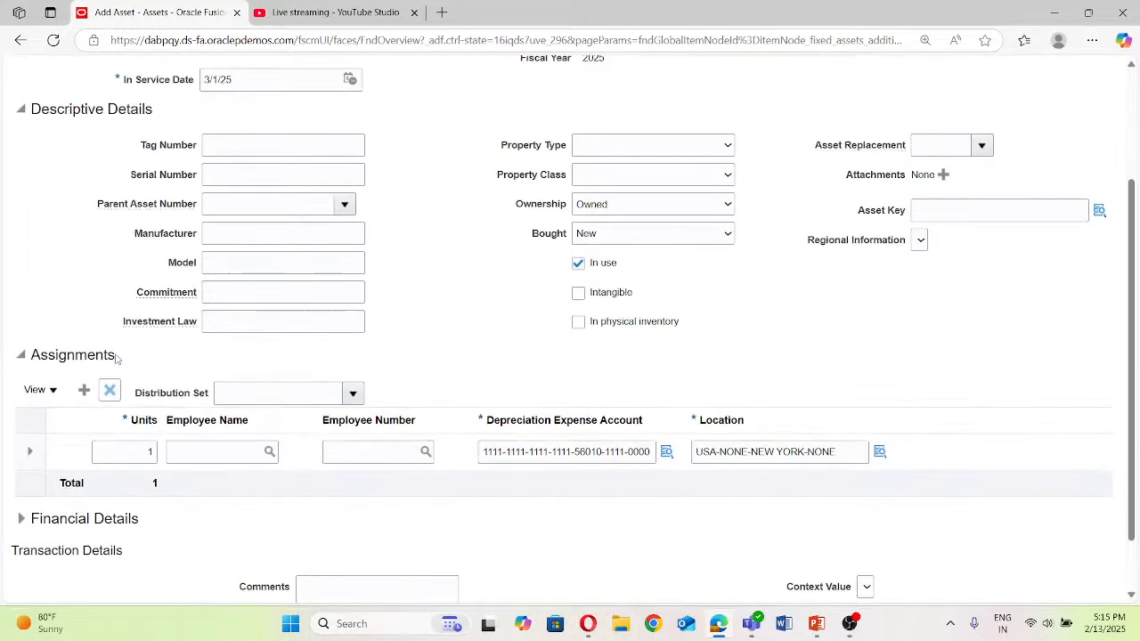
{"action": "scroll", "coordinate": [178, 534], "scroll_direction": "down", "scroll_amount": 2}
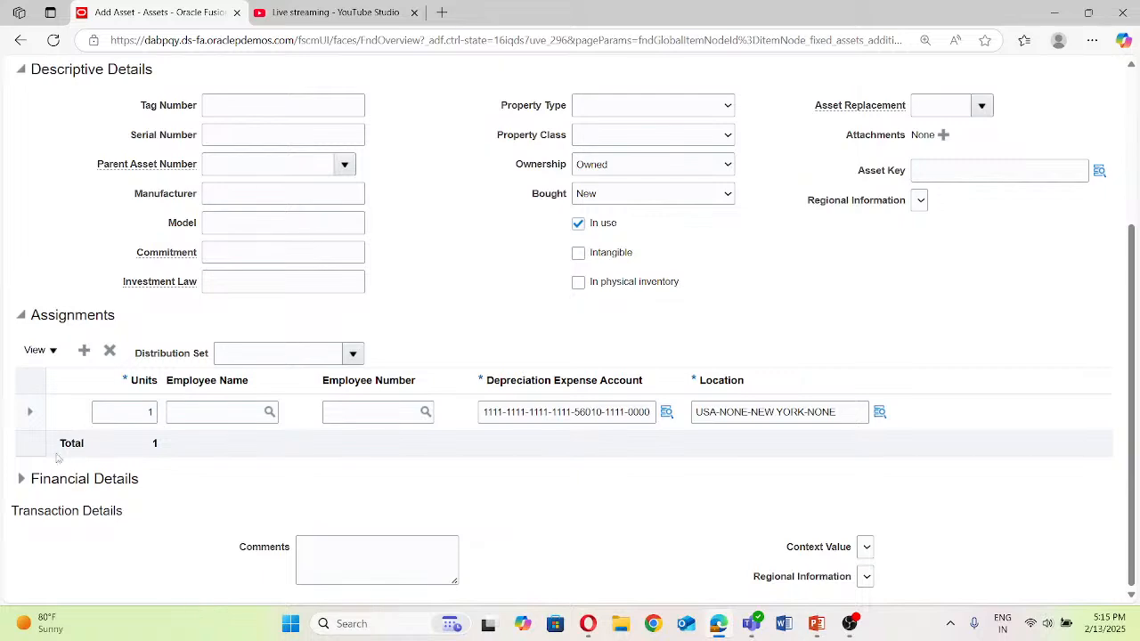
Step: Expand the financial details and add a source line with a line amount of 700,000
{"action": "left_click", "coordinate": [22, 480]}
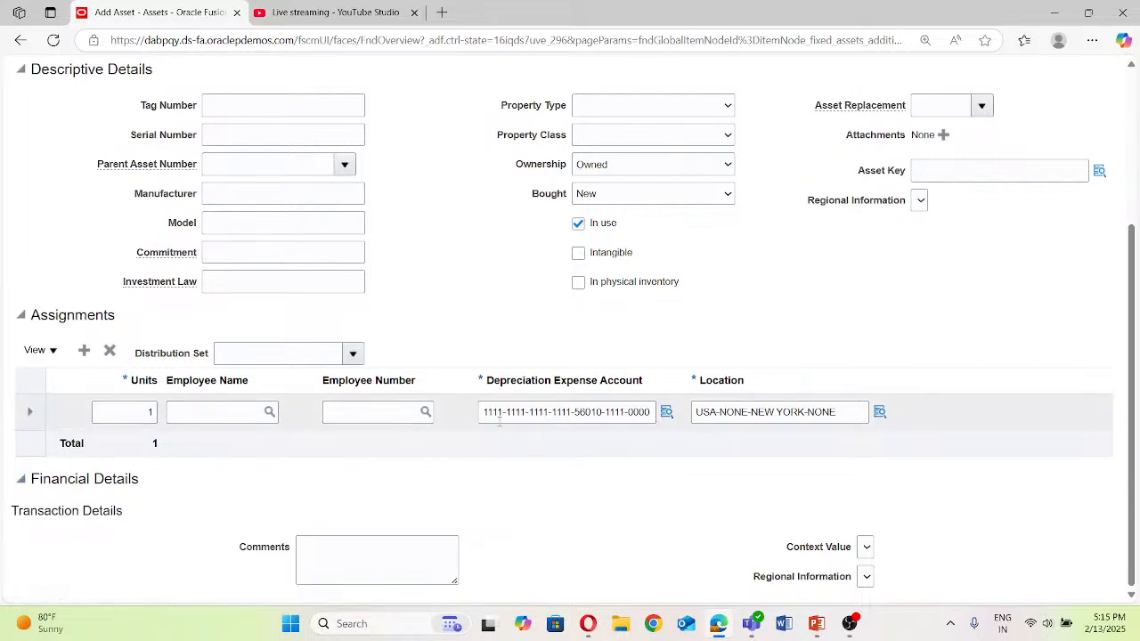
{"action": "scroll", "coordinate": [312, 294], "scroll_direction": "down", "scroll_amount": 3}
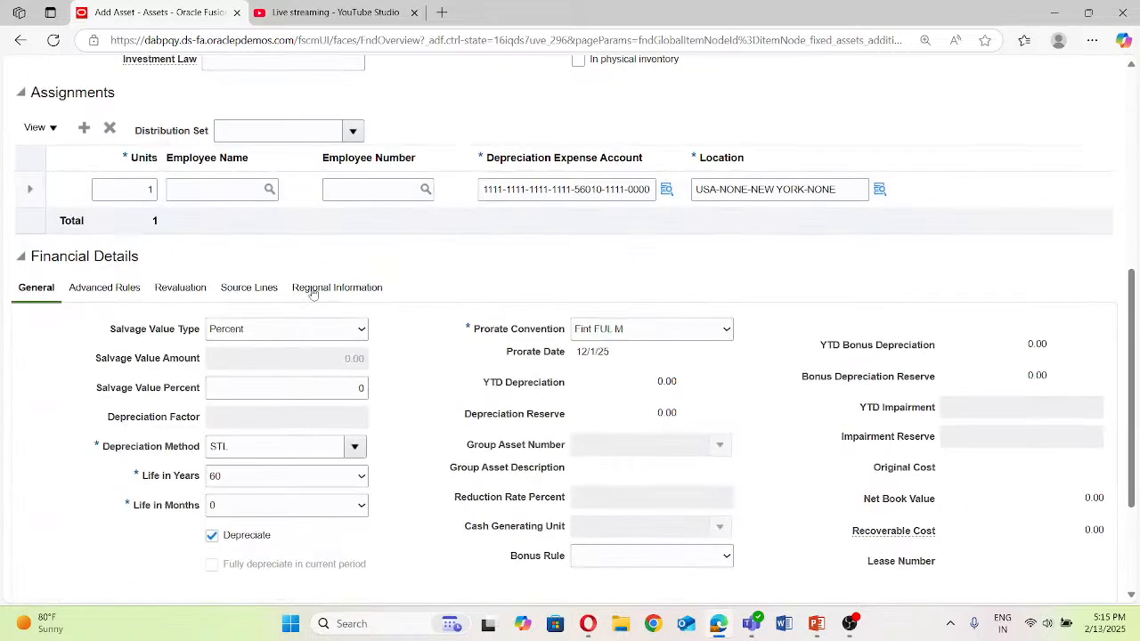
{"action": "left_click", "coordinate": [248, 289]}
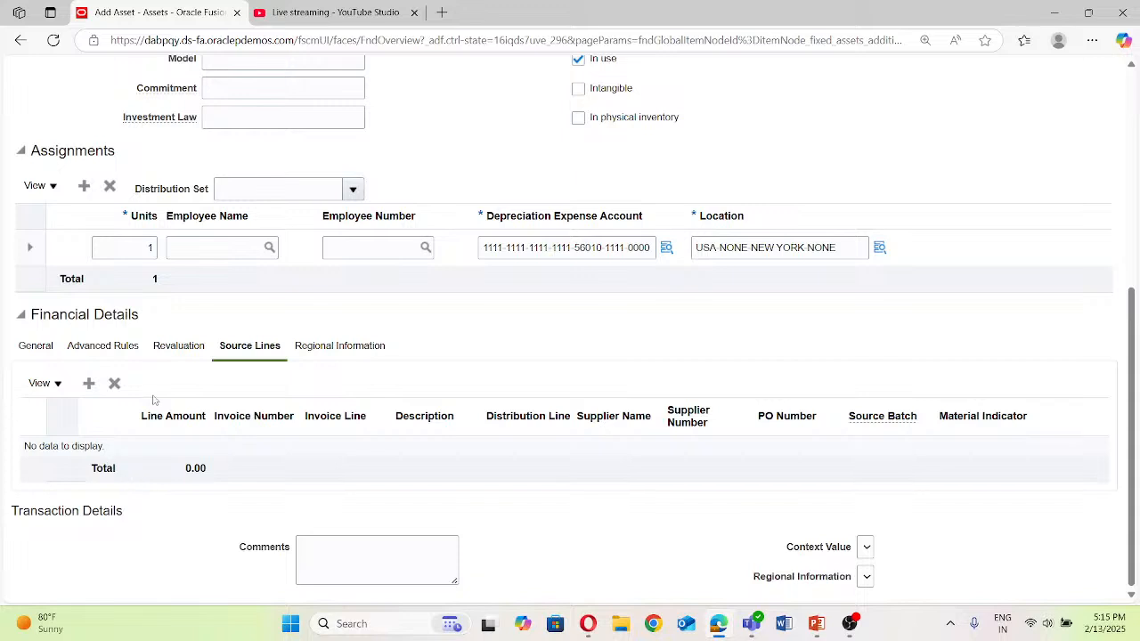
{"action": "left_click", "coordinate": [89, 384]}
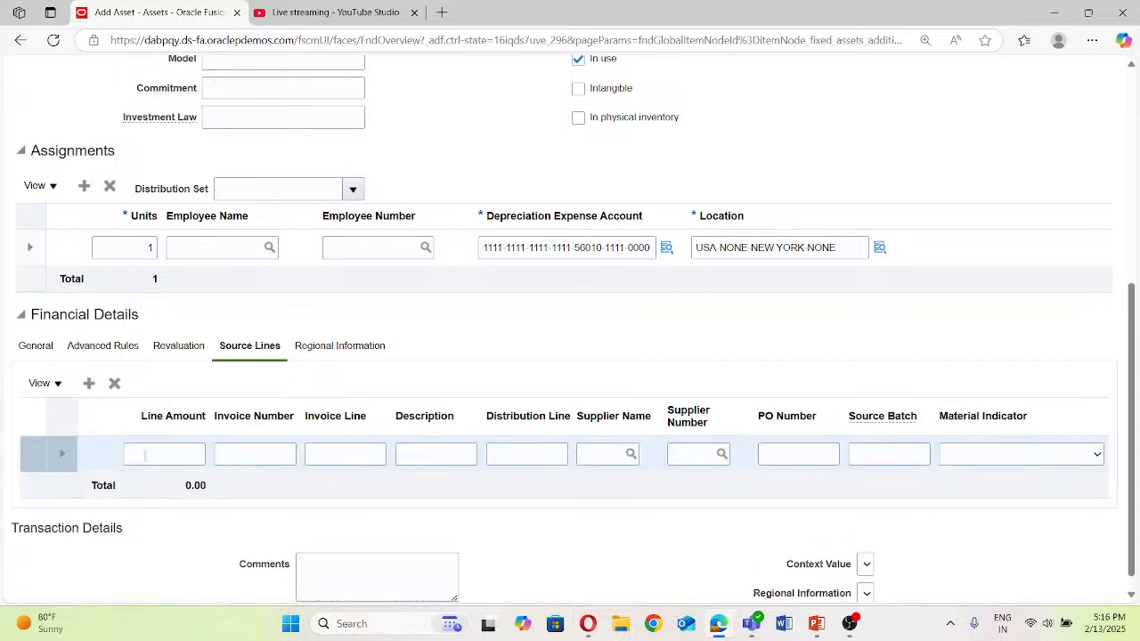
{"action": "left_click", "coordinate": [150, 455]}
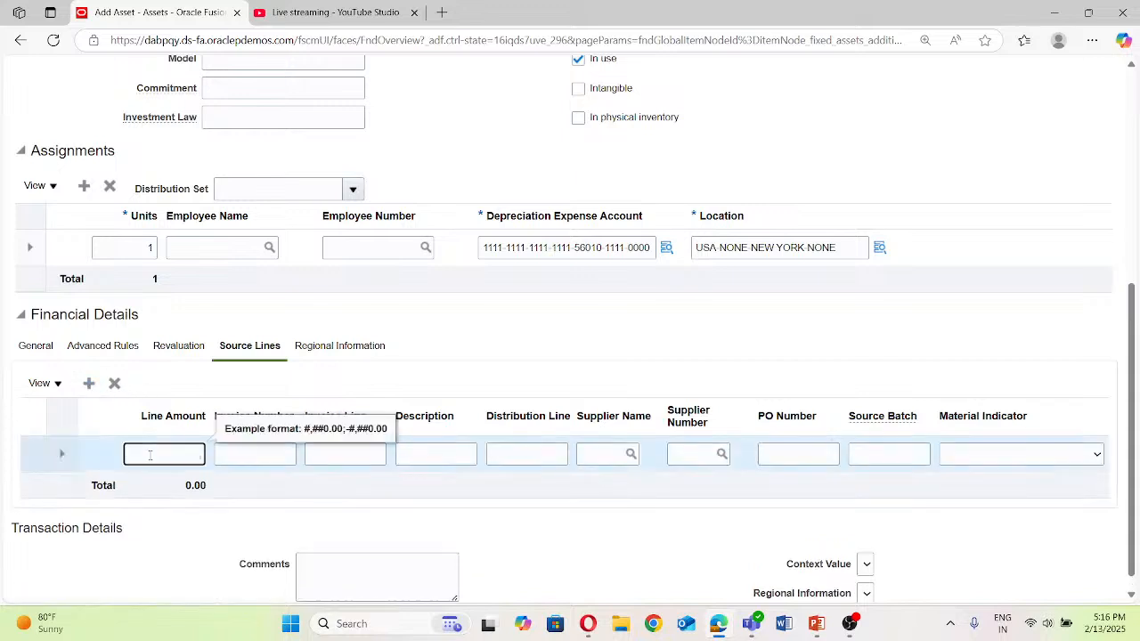
{"action": "type", "text": "700000"}
{"action": "left_click", "coordinate": [491, 315]}
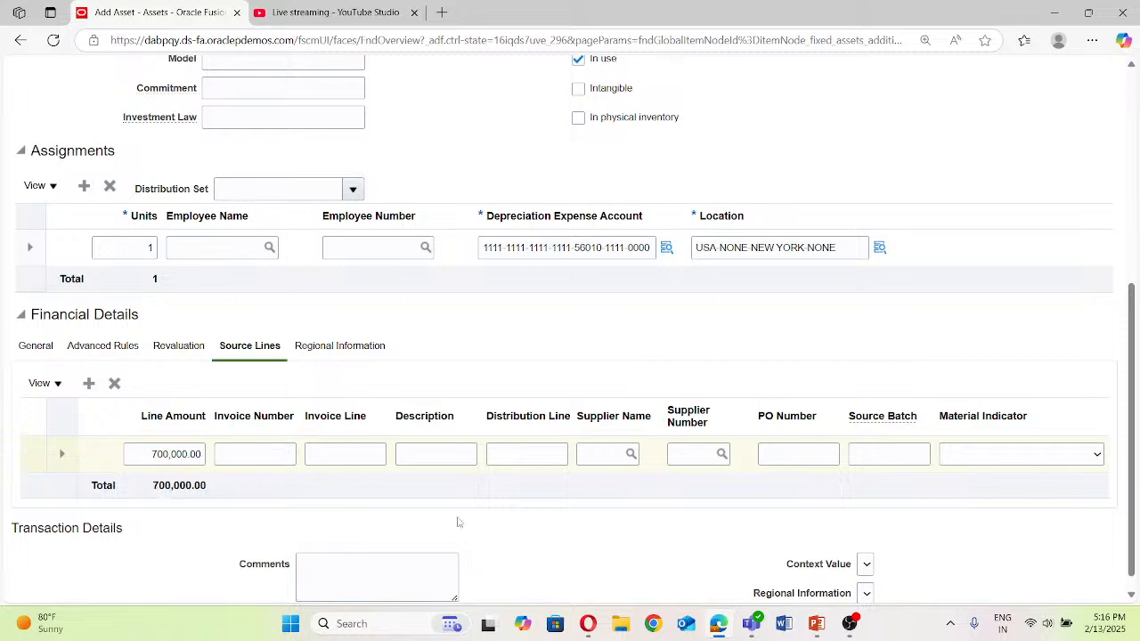
Step: Review the asset's header and descriptive details, and check which Asset Key segments are available
{"action": "scroll", "coordinate": [525, 486], "scroll_direction": "up", "scroll_amount": 2}
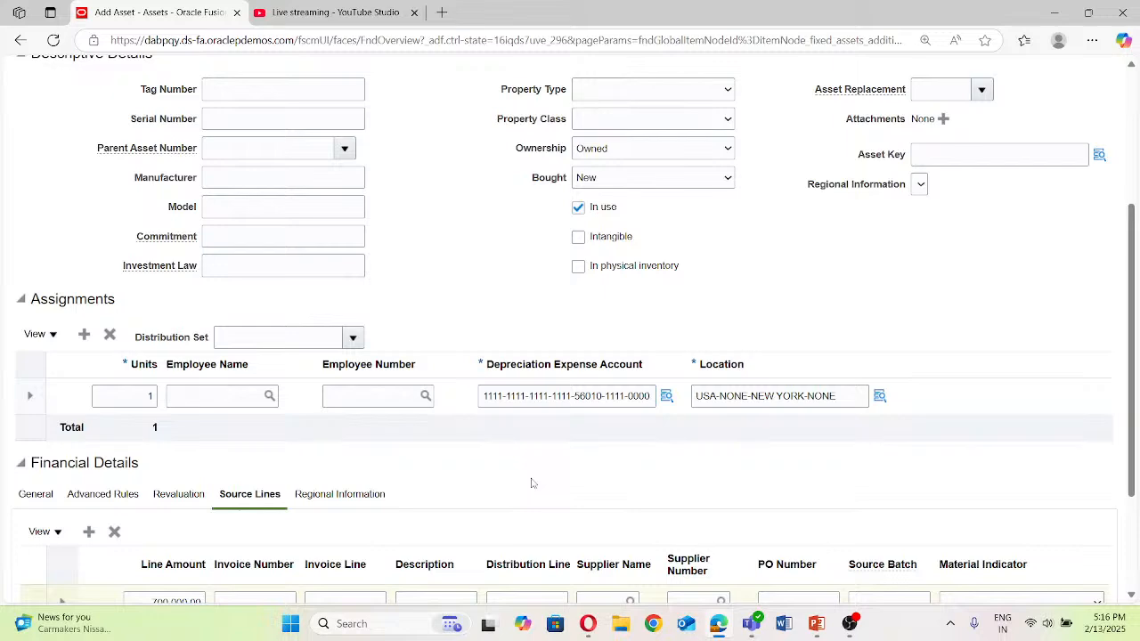
{"action": "scroll", "coordinate": [641, 425], "scroll_direction": "up", "scroll_amount": 3}
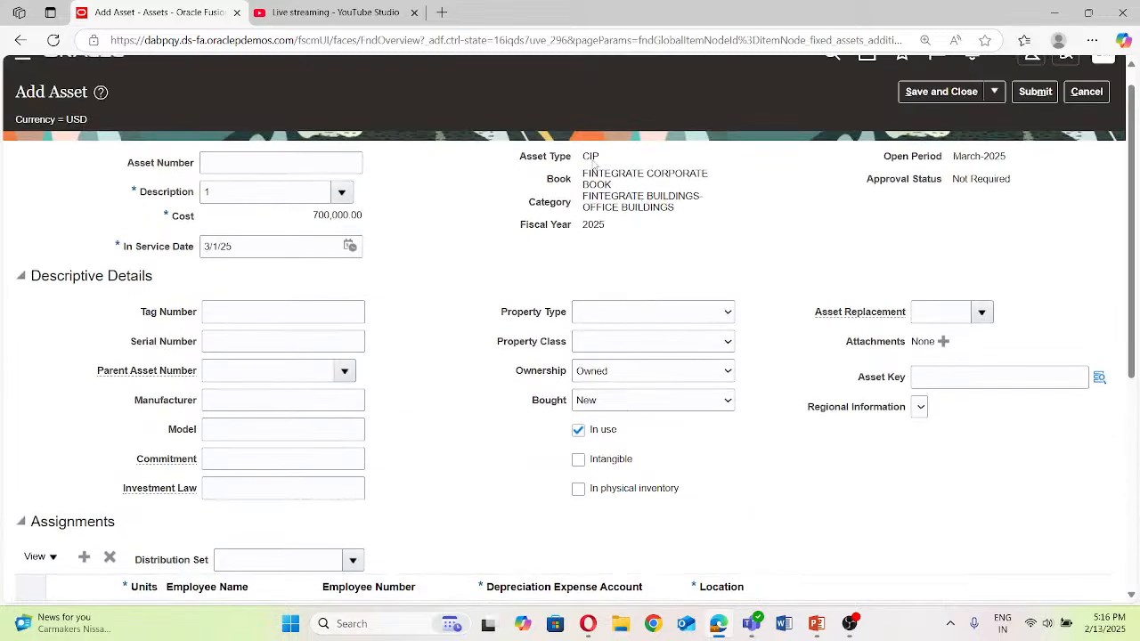
{"action": "scroll", "coordinate": [635, 331], "scroll_direction": "down", "scroll_amount": 1}
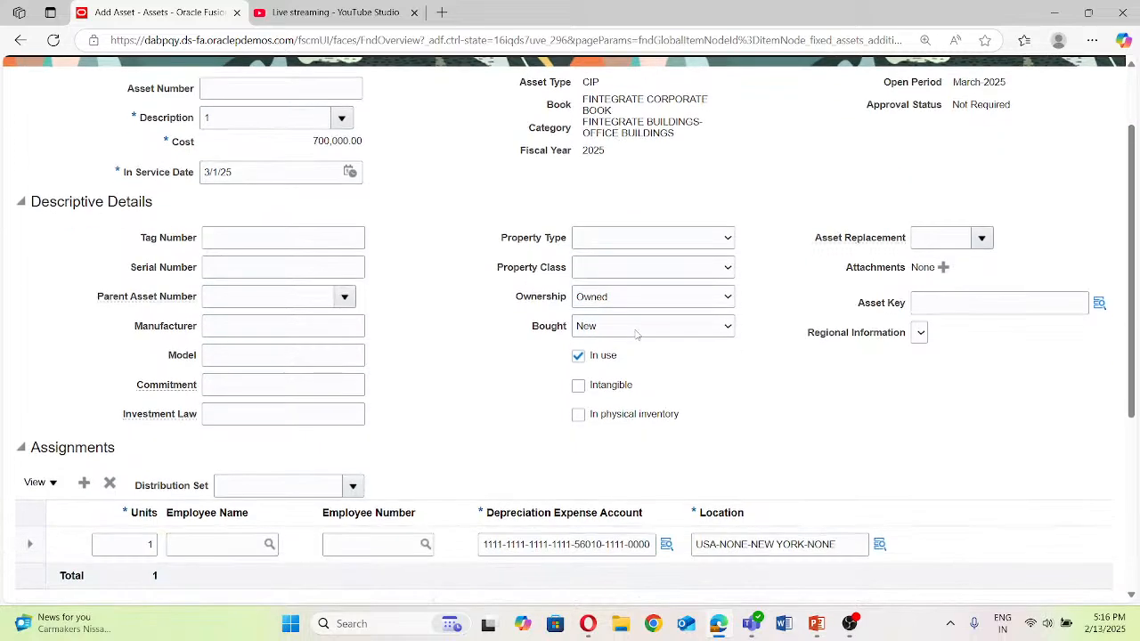
{"action": "scroll", "coordinate": [232, 253], "scroll_direction": "up", "scroll_amount": 1}
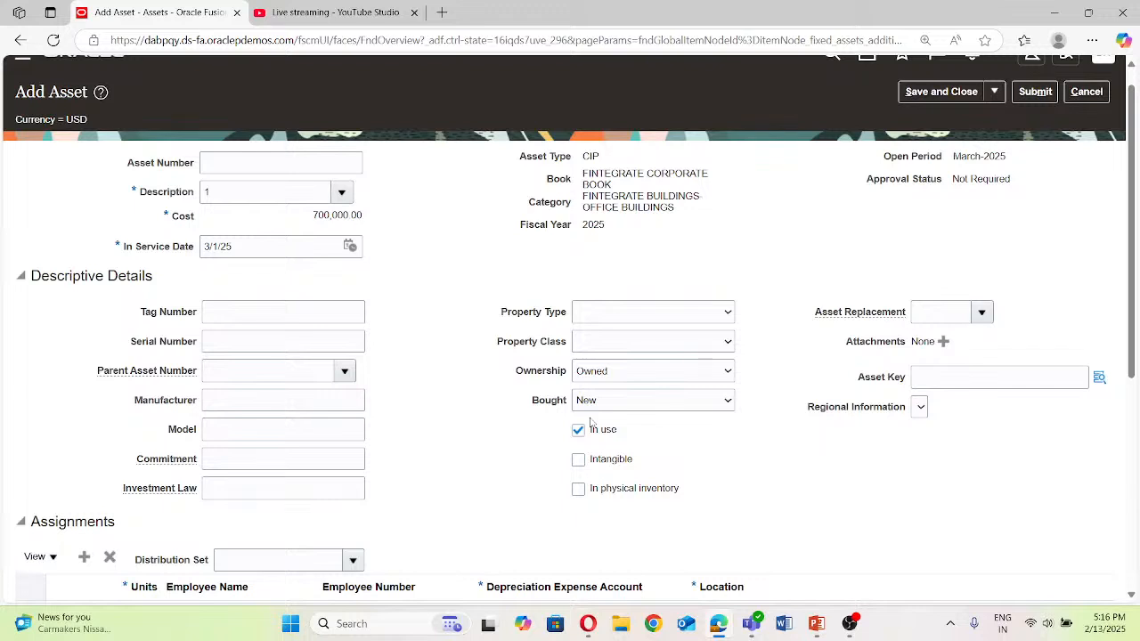
{"action": "left_click", "coordinate": [1098, 378]}
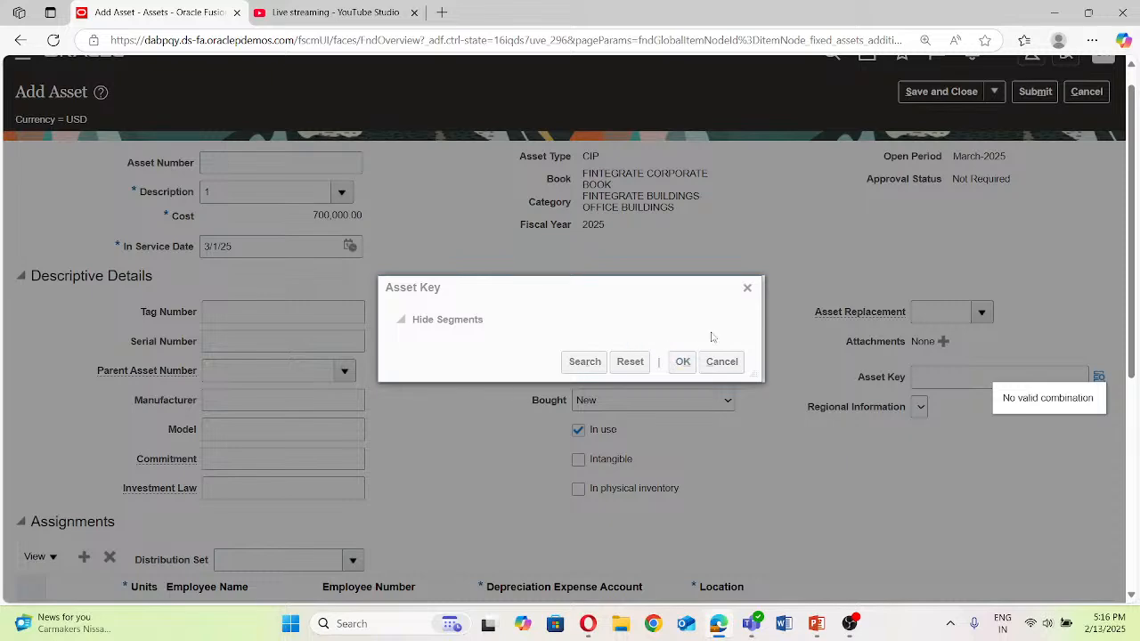
{"action": "left_click", "coordinate": [747, 288]}
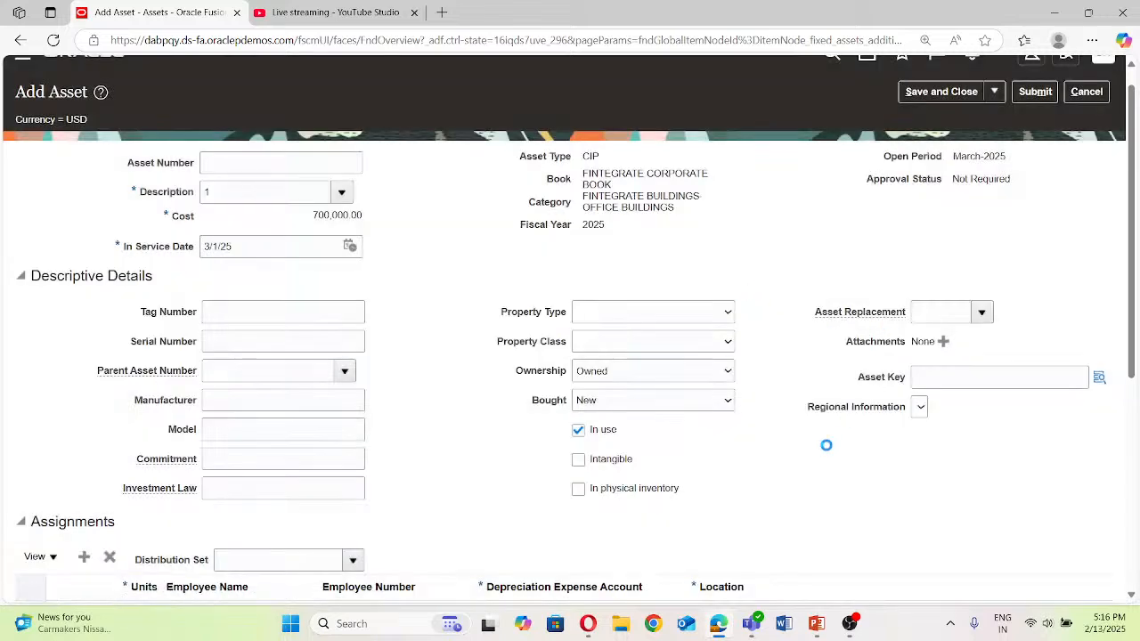
Step: Check the asset's assignments and source line once more, and submit the CIP asset
{"action": "scroll", "coordinate": [828, 450], "scroll_direction": "down", "scroll_amount": 1}
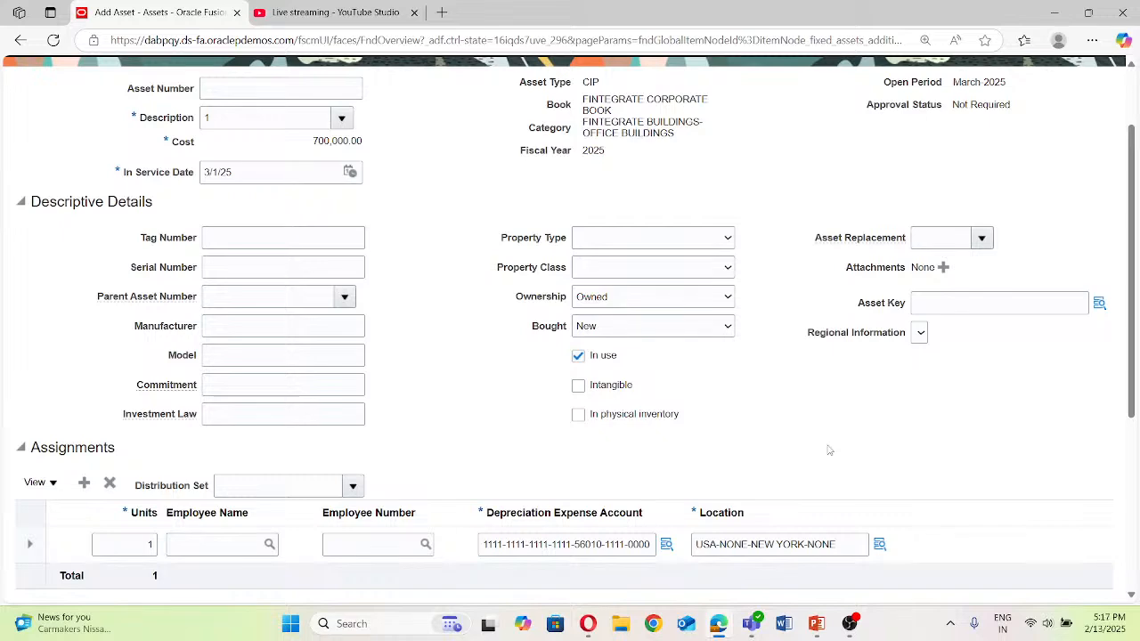
{"action": "scroll", "coordinate": [828, 450], "scroll_direction": "down", "scroll_amount": 3}
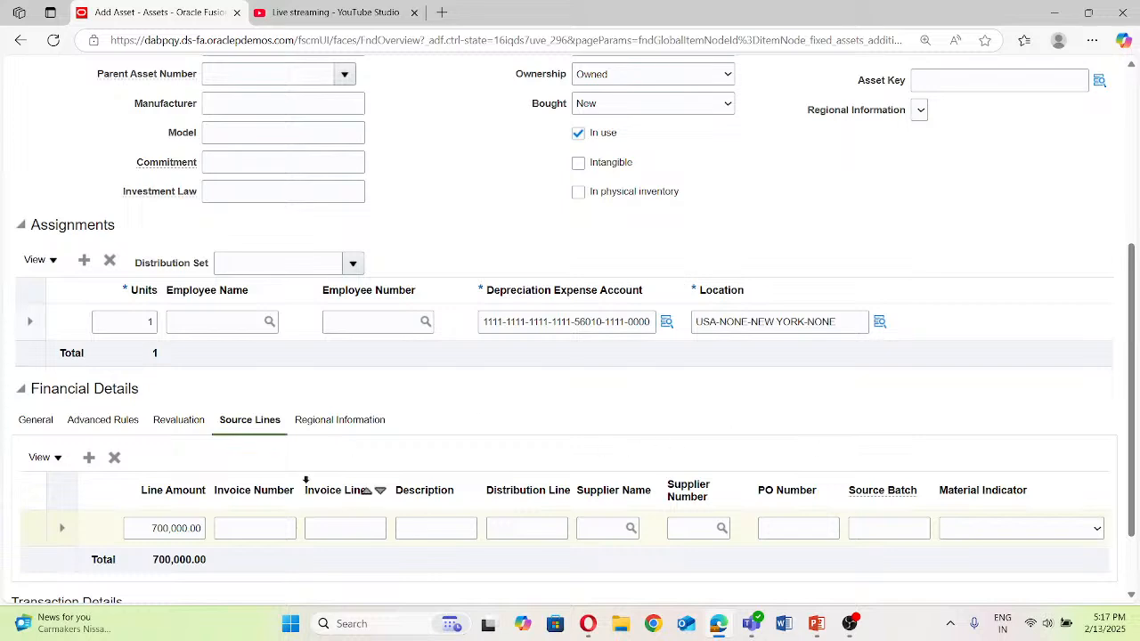
{"action": "scroll", "coordinate": [306, 481], "scroll_direction": "up", "scroll_amount": 1}
{"action": "scroll", "coordinate": [278, 433], "scroll_direction": "down", "scroll_amount": 5}
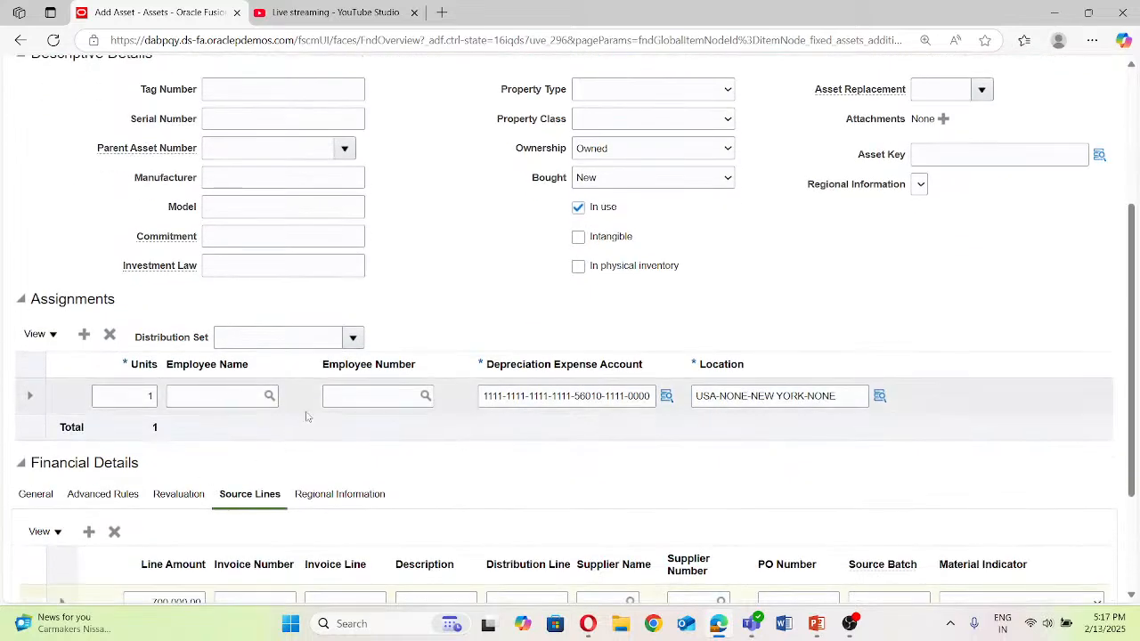
{"action": "scroll", "coordinate": [305, 416], "scroll_direction": "up", "scroll_amount": 5}
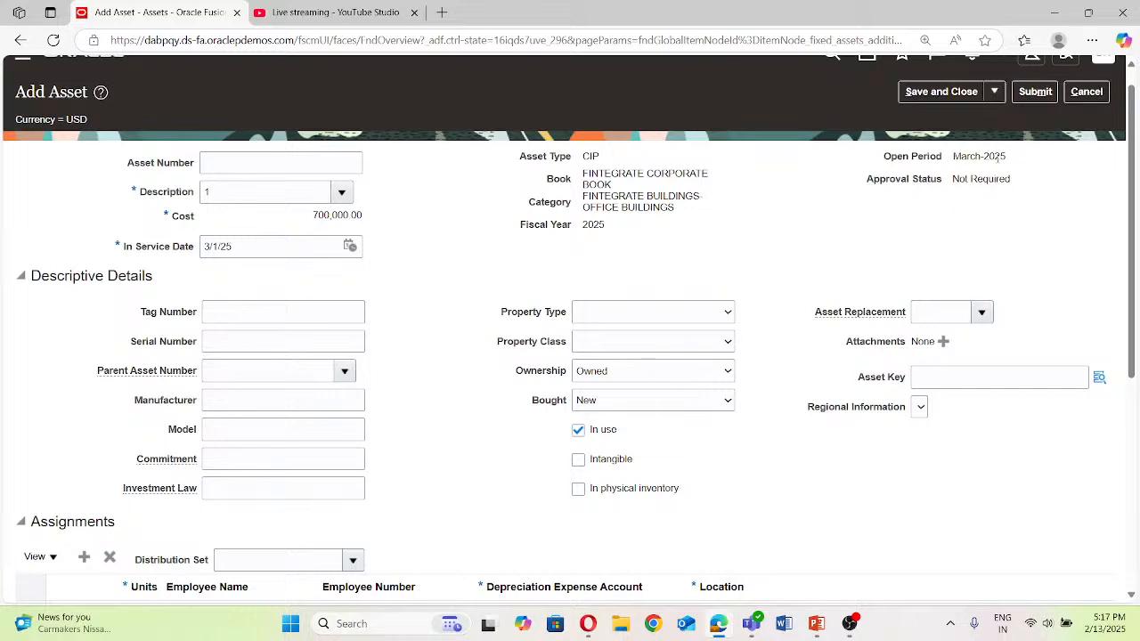
{"action": "scroll", "coordinate": [933, 255], "scroll_direction": "up", "scroll_amount": 1}
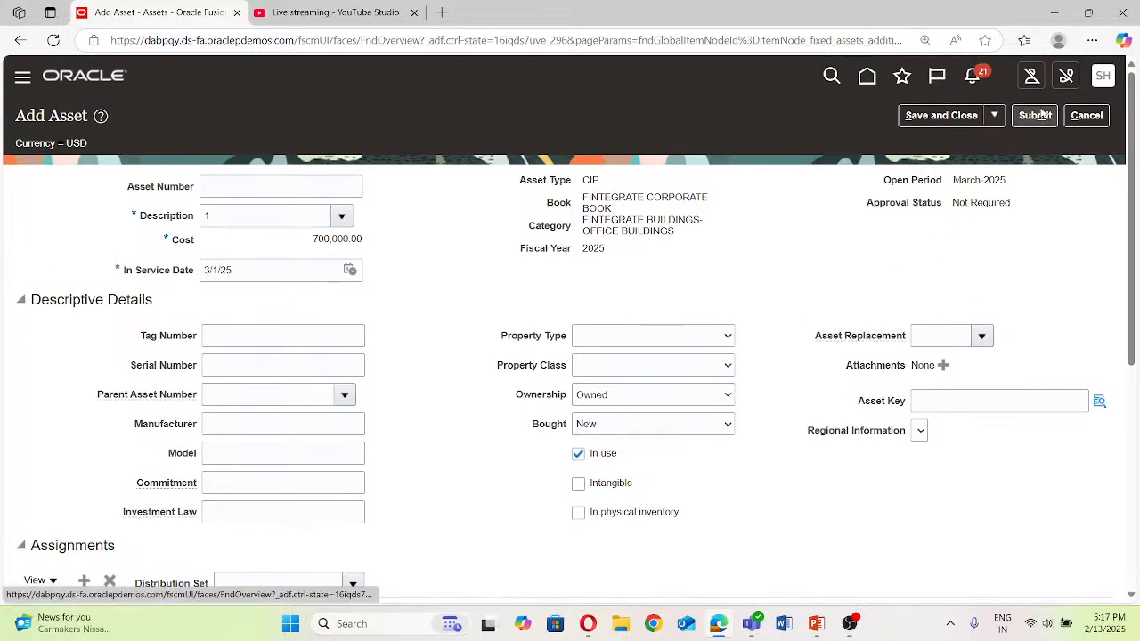
{"action": "left_click", "coordinate": [1035, 115]}
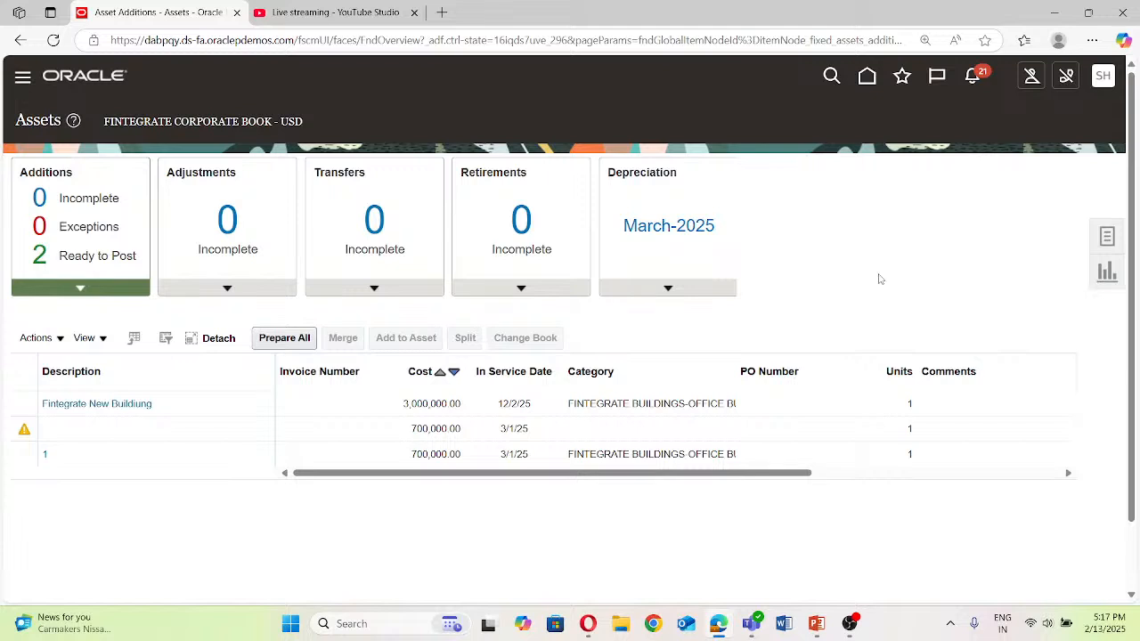
Step: Go to Capitalize CIP Assets, set the asset type to CIP and try searching with no category, asset number or tag number
{"action": "left_click", "coordinate": [1110, 237]}
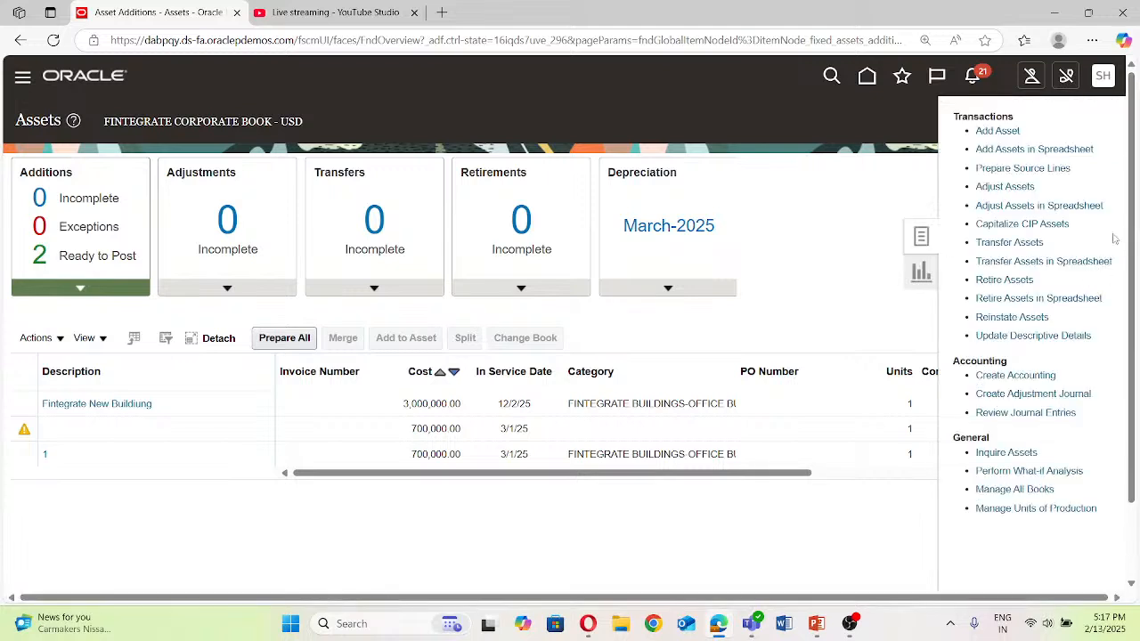
{"action": "left_click", "coordinate": [1007, 223]}
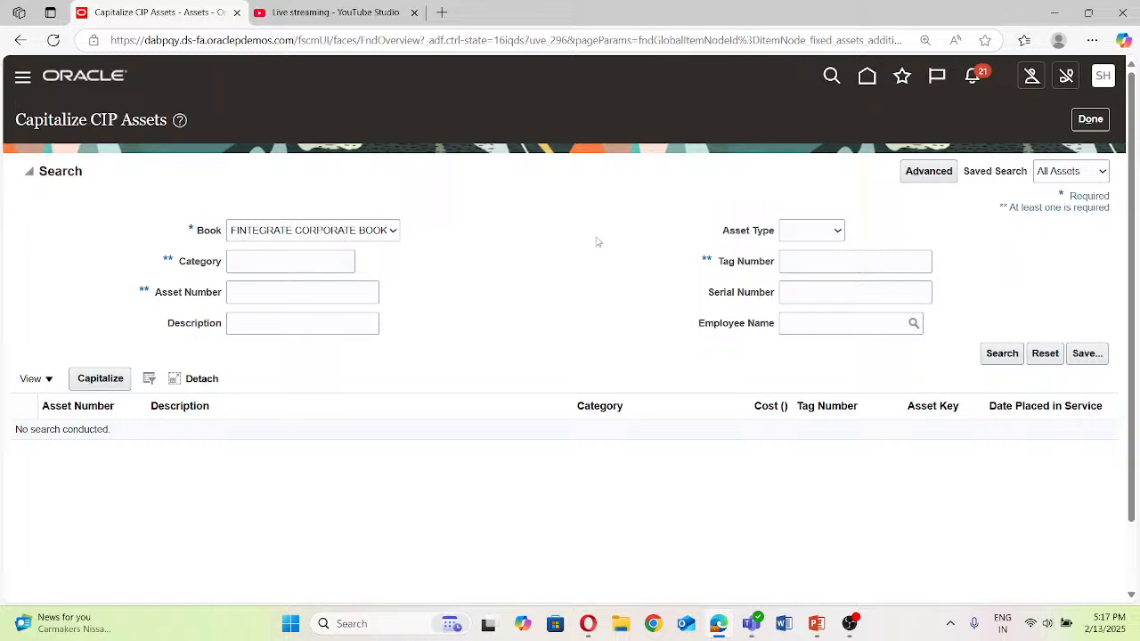
{"action": "left_click", "coordinate": [826, 230]}
{"action": "left_click", "coordinate": [811, 281]}
{"action": "left_click", "coordinate": [1001, 354]}
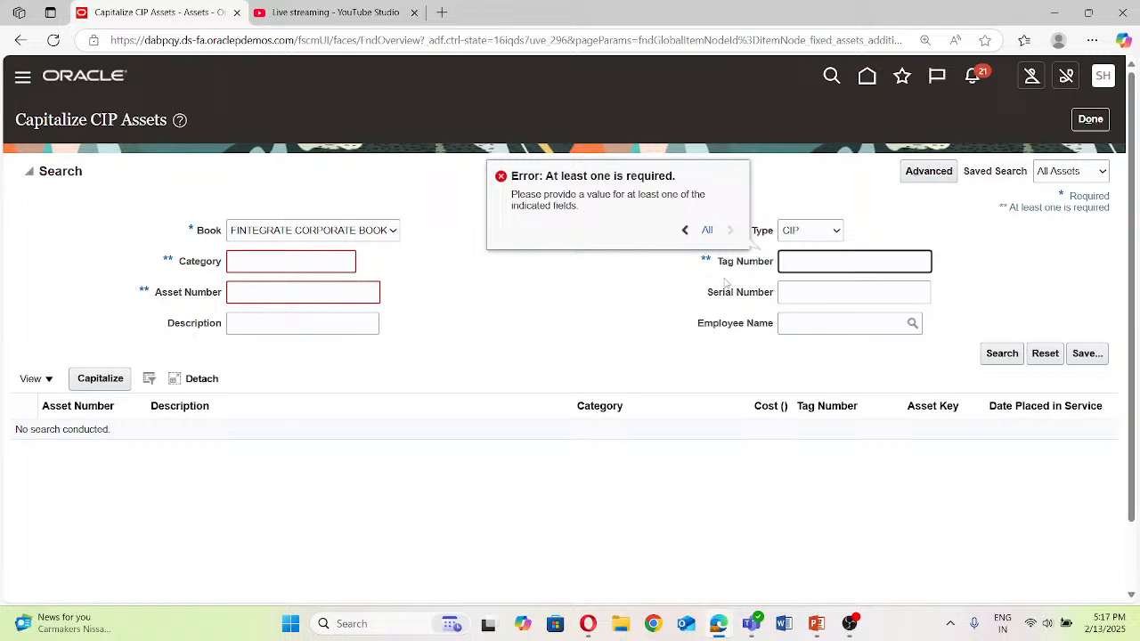
Step: Enter FINTEGRATE as the category and search for the CIP assets
{"action": "left_click", "coordinate": [296, 263]}
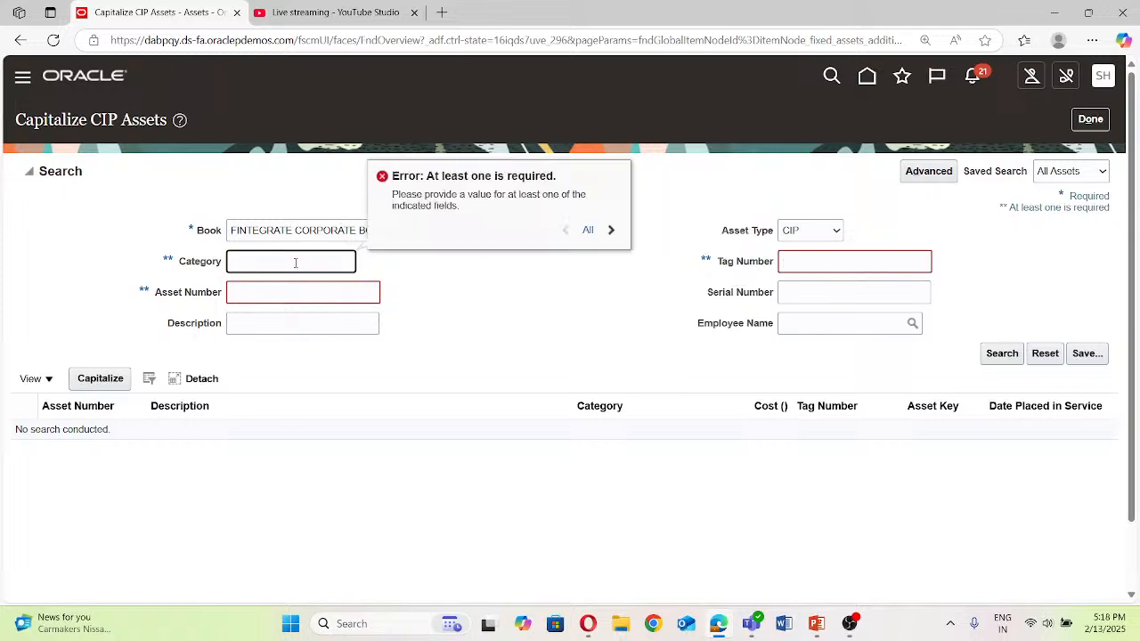
{"action": "type", "text": "FINTEGRATE"}
{"action": "left_click", "coordinate": [988, 352]}
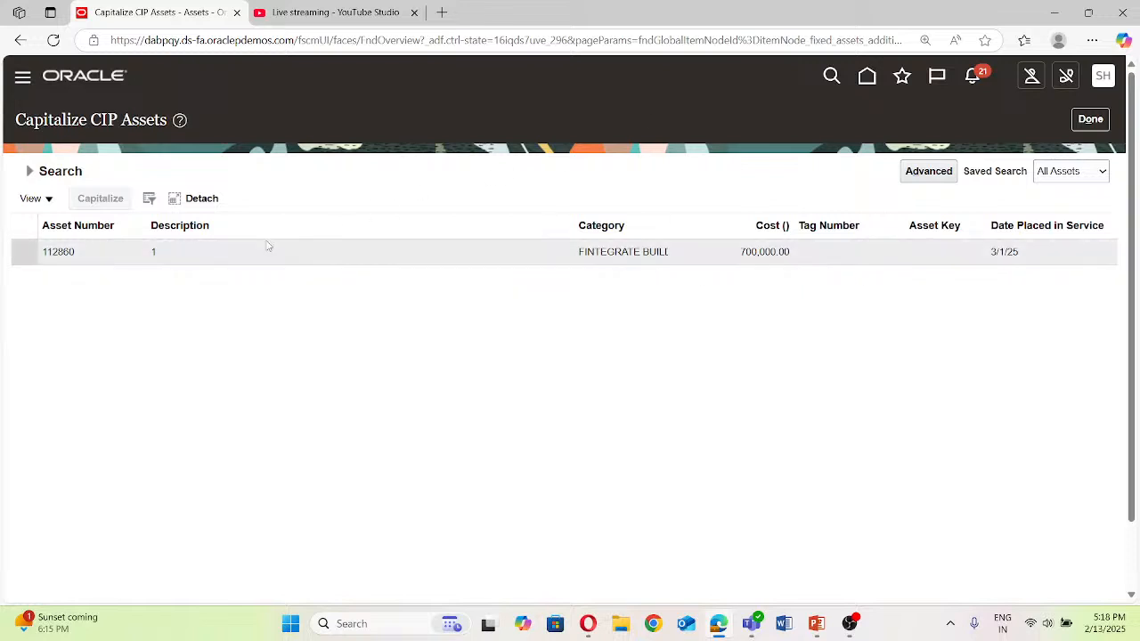
Step: Capitalize the CIP asset from the search results, accepting 3/1/25 as its date placed in service
{"action": "left_click", "coordinate": [11, 254]}
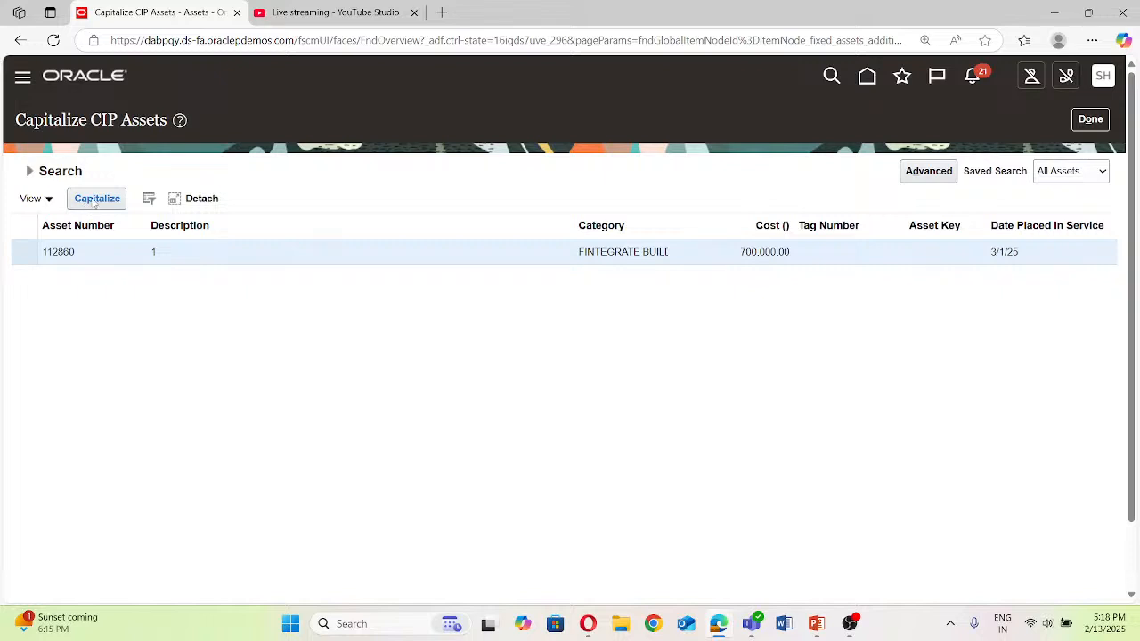
{"action": "left_click", "coordinate": [97, 198]}
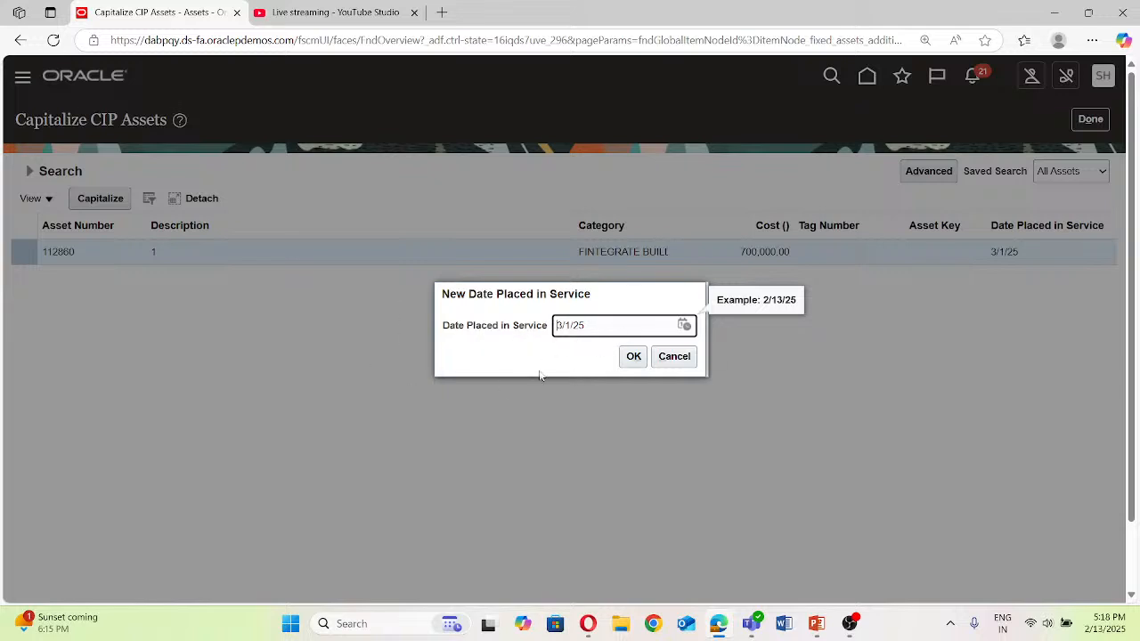
{"action": "left_click", "coordinate": [643, 361]}
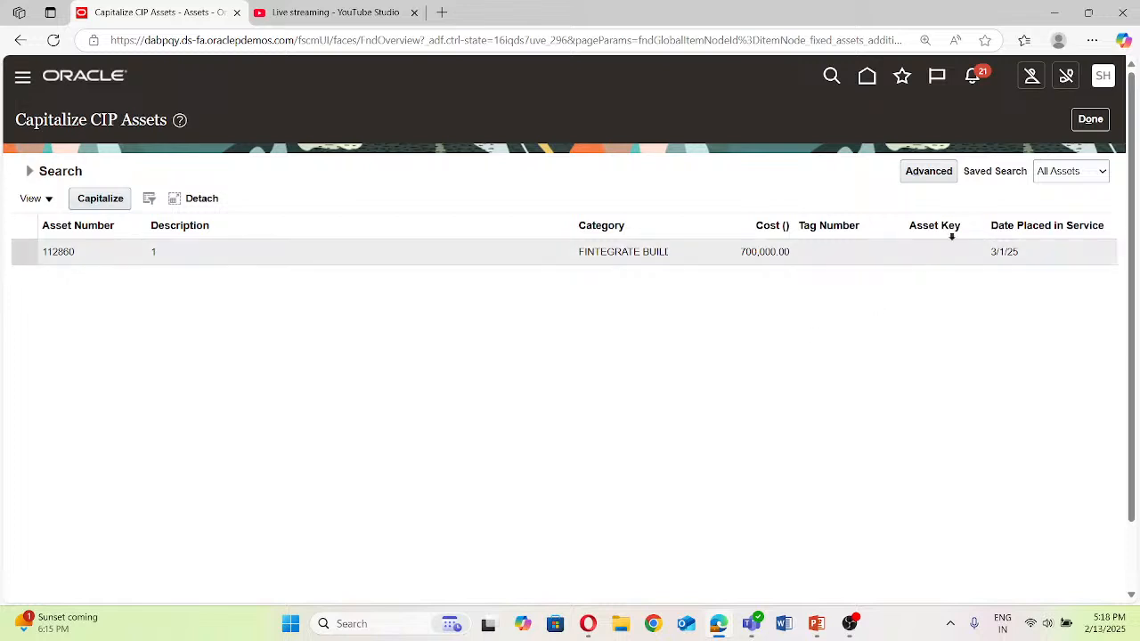
Step: Finish the Capitalize CIP Assets task and go to Asset Inquiry under Fixed Assets
{"action": "left_click", "coordinate": [1093, 119]}
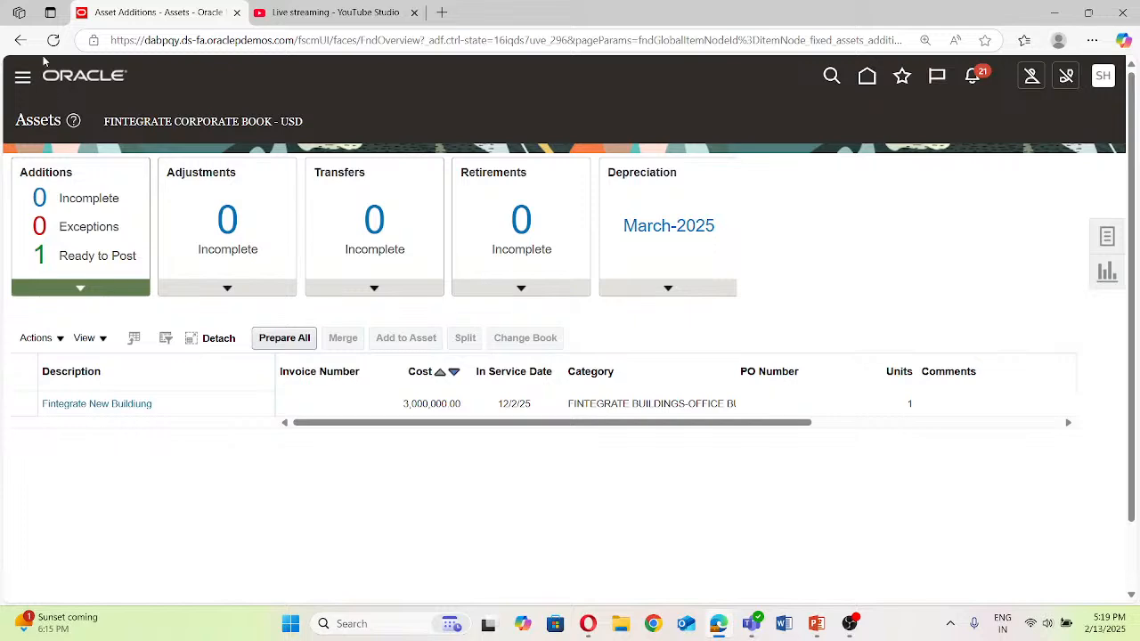
{"action": "left_click", "coordinate": [24, 79]}
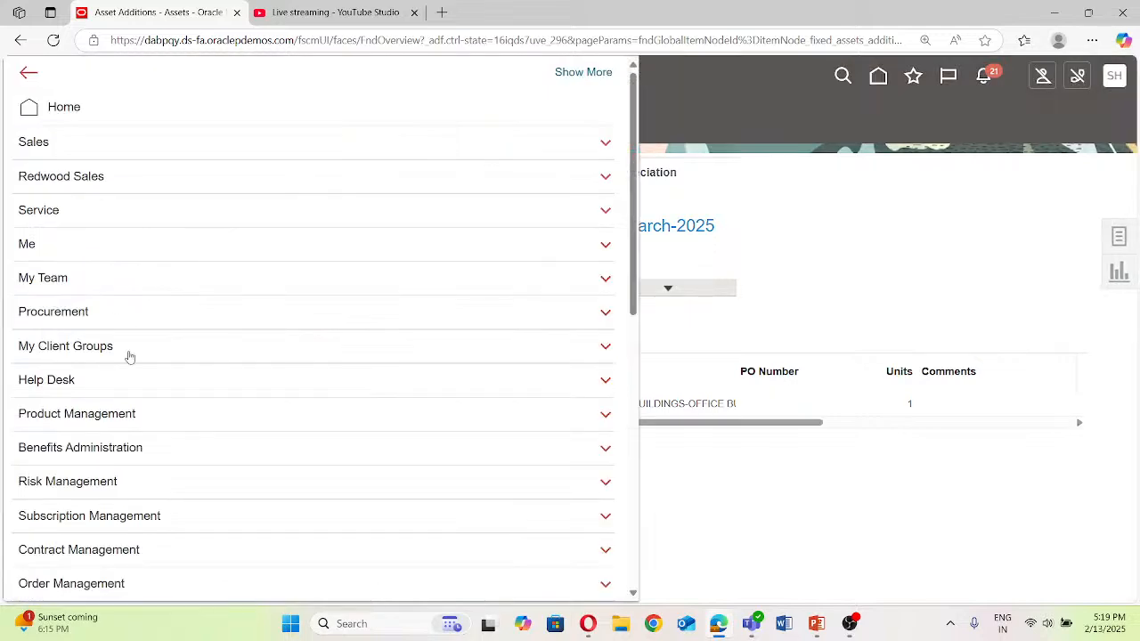
{"action": "scroll", "coordinate": [68, 402], "scroll_direction": "down", "scroll_amount": 5}
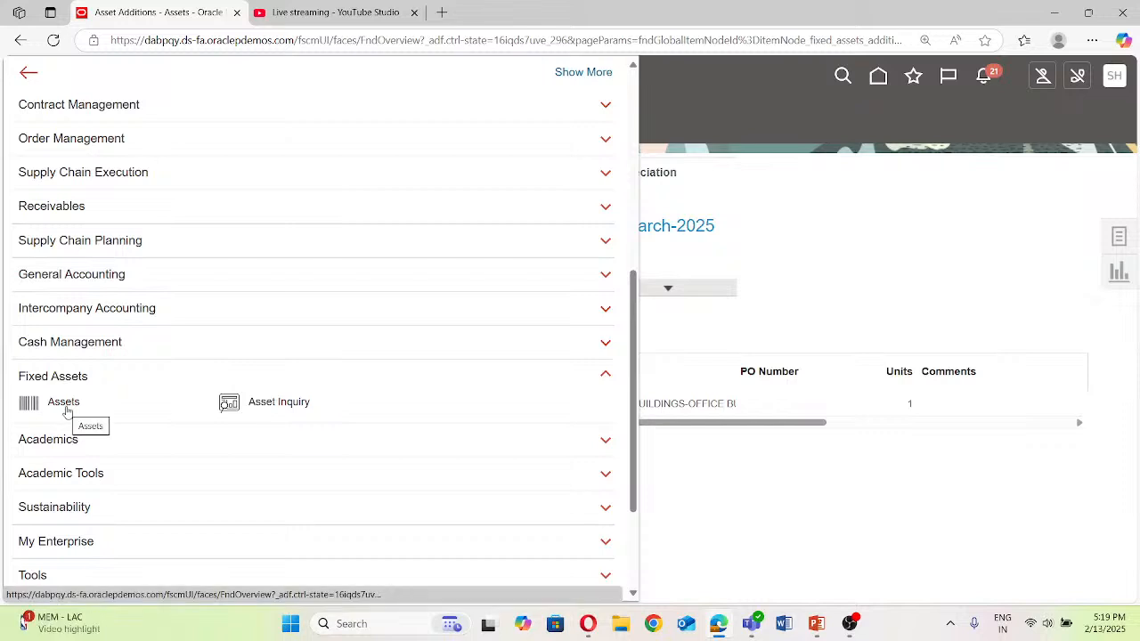
{"action": "left_click", "coordinate": [278, 402]}
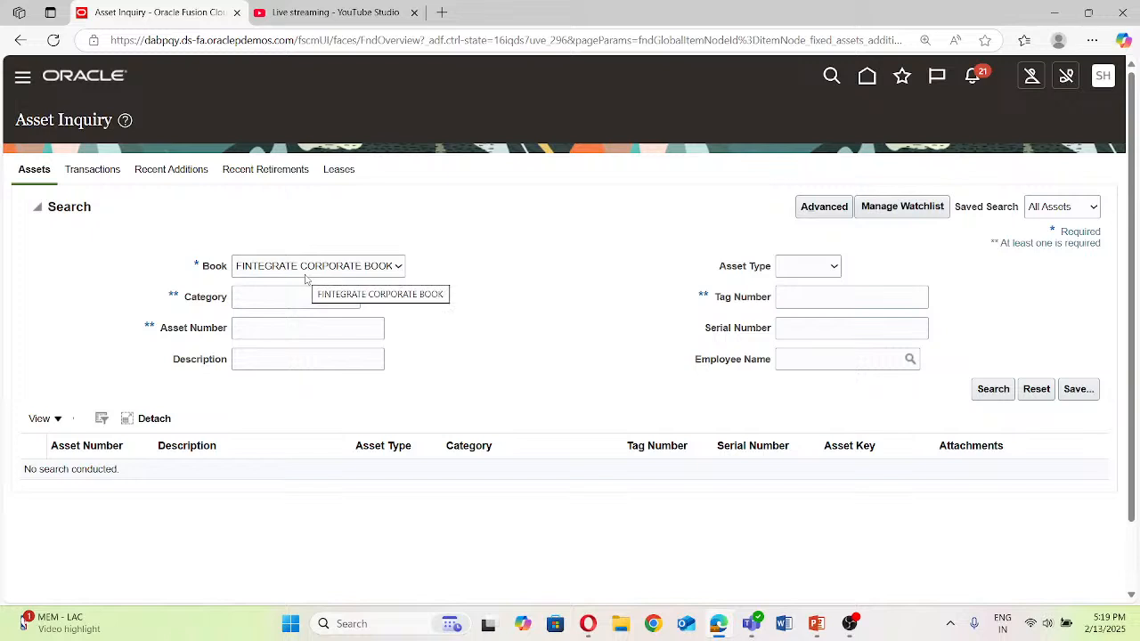
Step: Search the Fintegrate Corporate Book for assets with FINTEGRATE as the category
{"action": "left_click", "coordinate": [276, 296]}
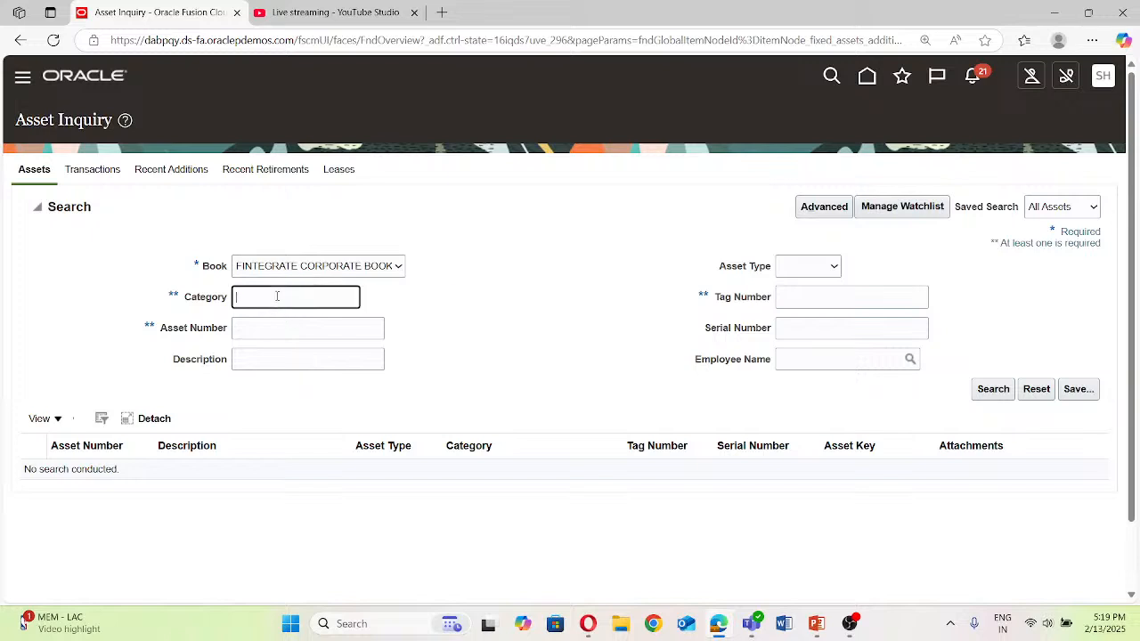
{"action": "type", "text": "FINTEGRATE"}
{"action": "left_click", "coordinate": [992, 389]}
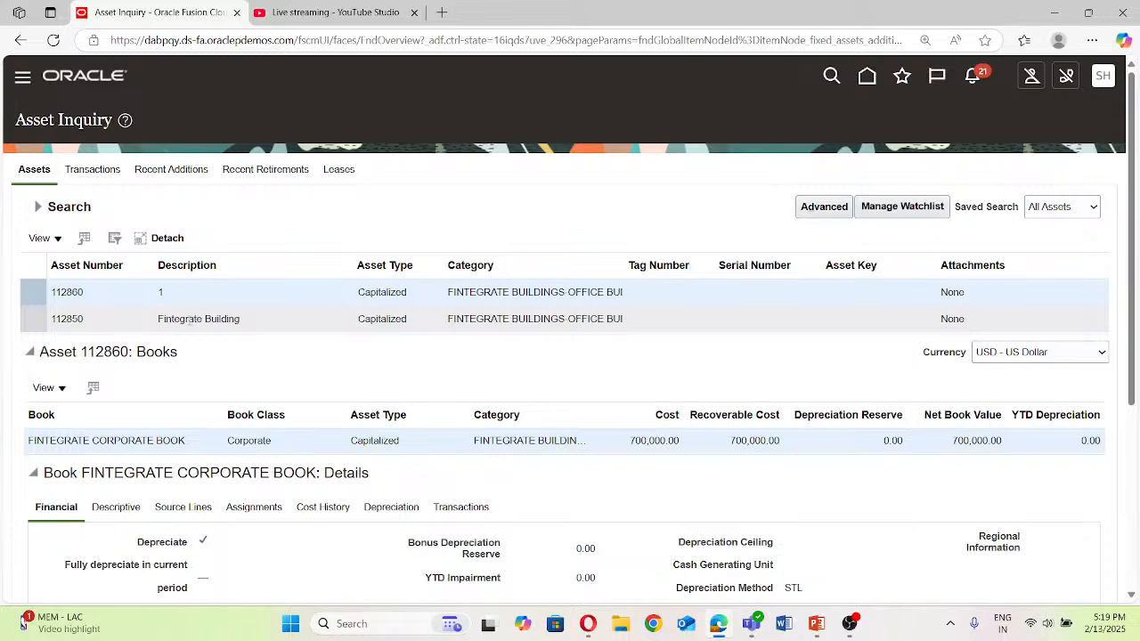
Step: Review the capitalized 700,000 asset's book entry, depreciation and financial details
{"action": "scroll", "coordinate": [181, 326], "scroll_direction": "down", "scroll_amount": 5}
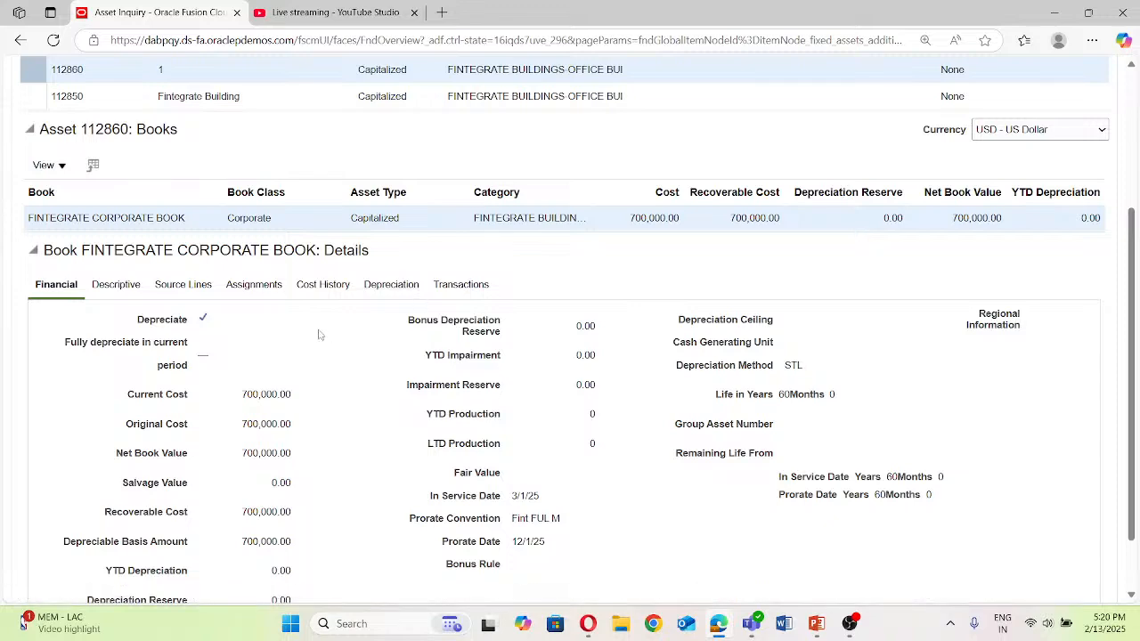
{"action": "scroll", "coordinate": [320, 333], "scroll_direction": "up", "scroll_amount": 2}
{"action": "scroll", "coordinate": [317, 331], "scroll_direction": "up", "scroll_amount": 1}
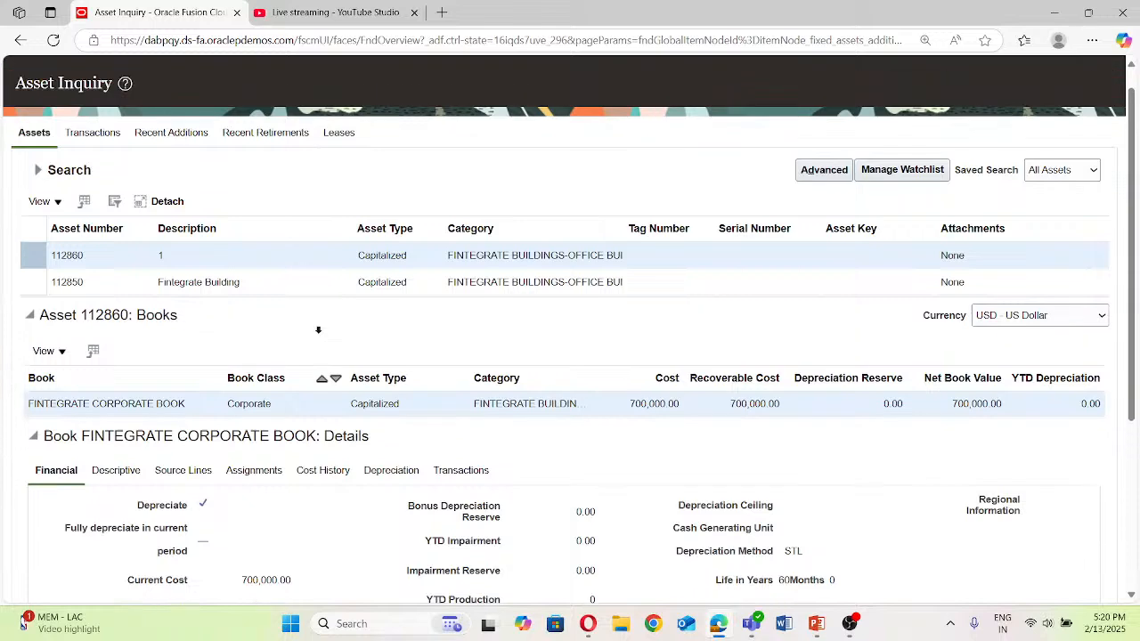
{"action": "scroll", "coordinate": [320, 333], "scroll_direction": "down", "scroll_amount": 2}
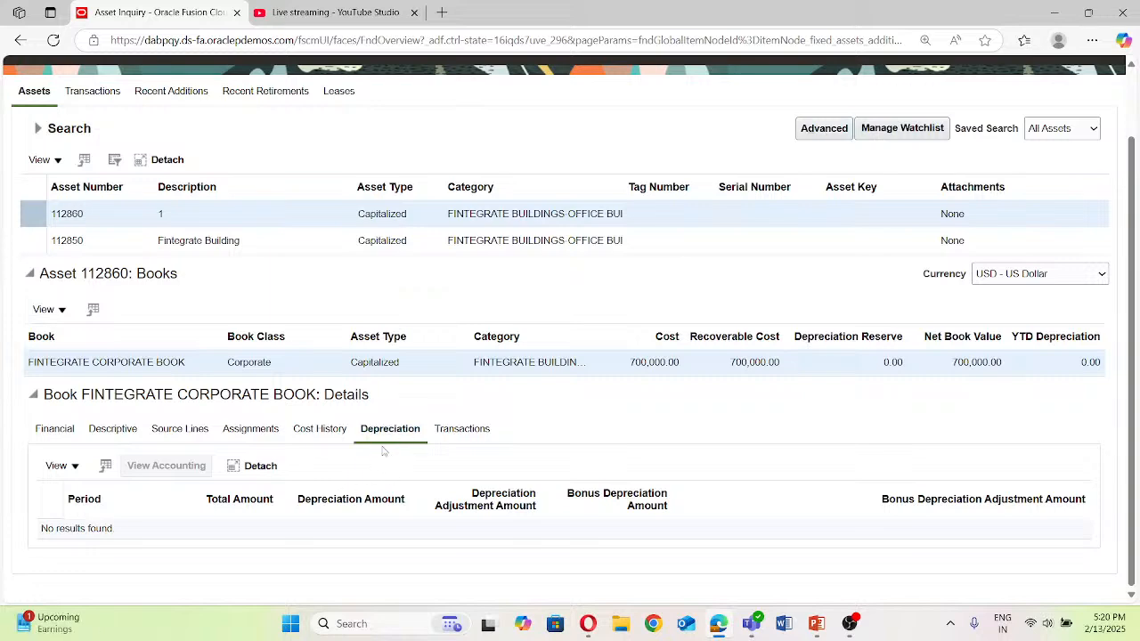
{"action": "left_click", "coordinate": [52, 432]}
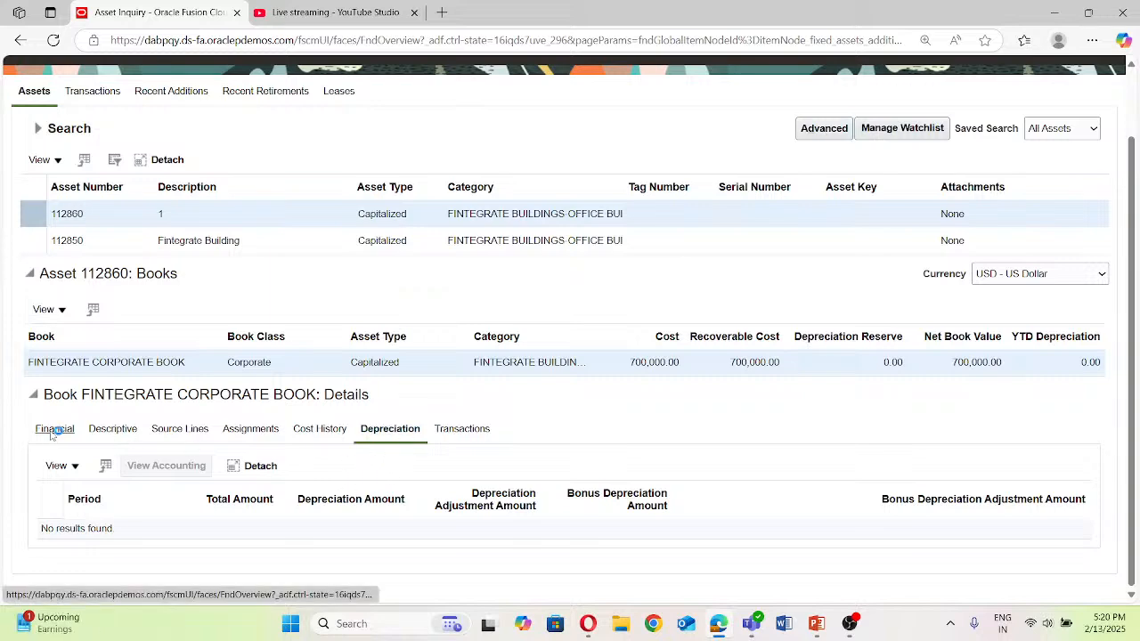
{"action": "scroll", "coordinate": [318, 415], "scroll_direction": "down", "scroll_amount": 3}
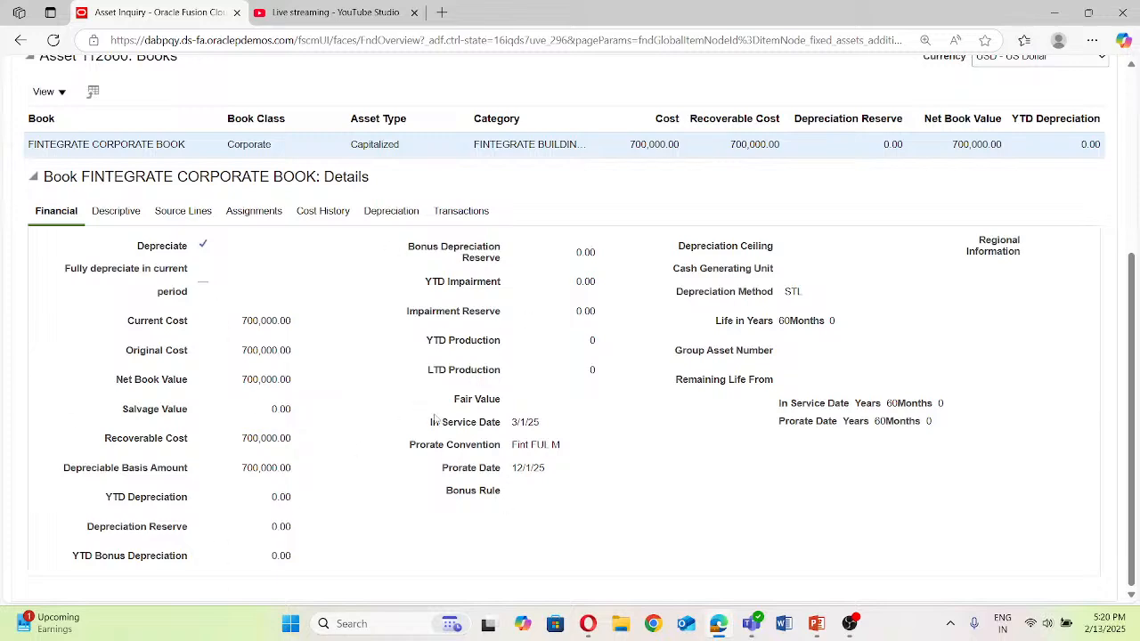
{"action": "scroll", "coordinate": [548, 525], "scroll_direction": "up", "scroll_amount": 3}
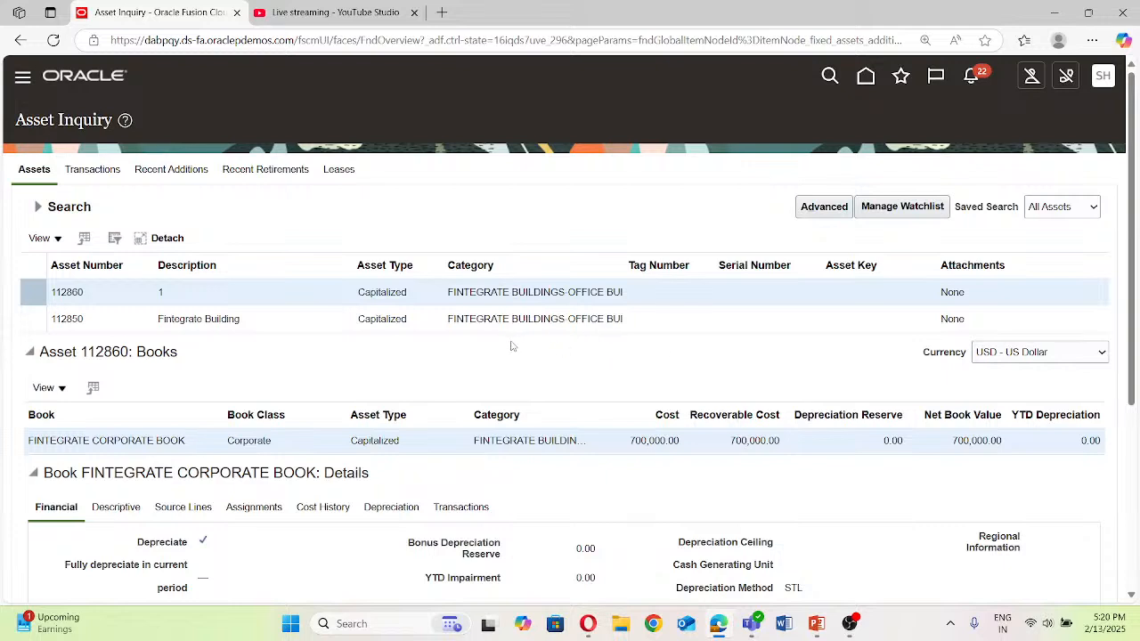
Step: Switch to the PowerPoint presentation and review the Agenda Overview slide
{"action": "left_click", "coordinate": [816, 623]}
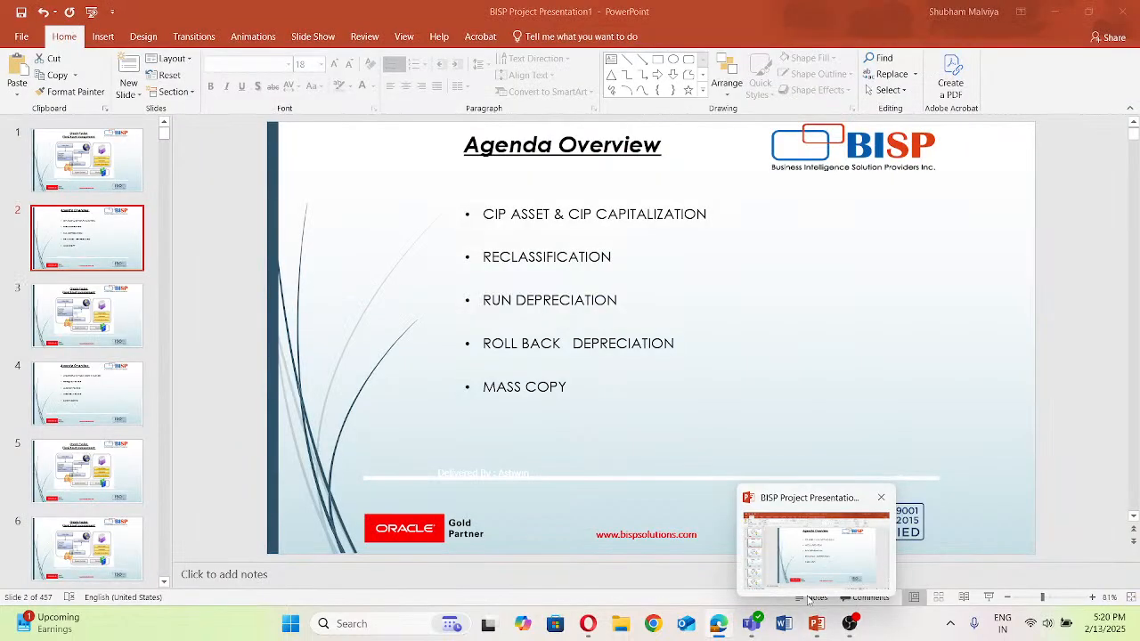
{"action": "key", "text": "alt+Tab"}
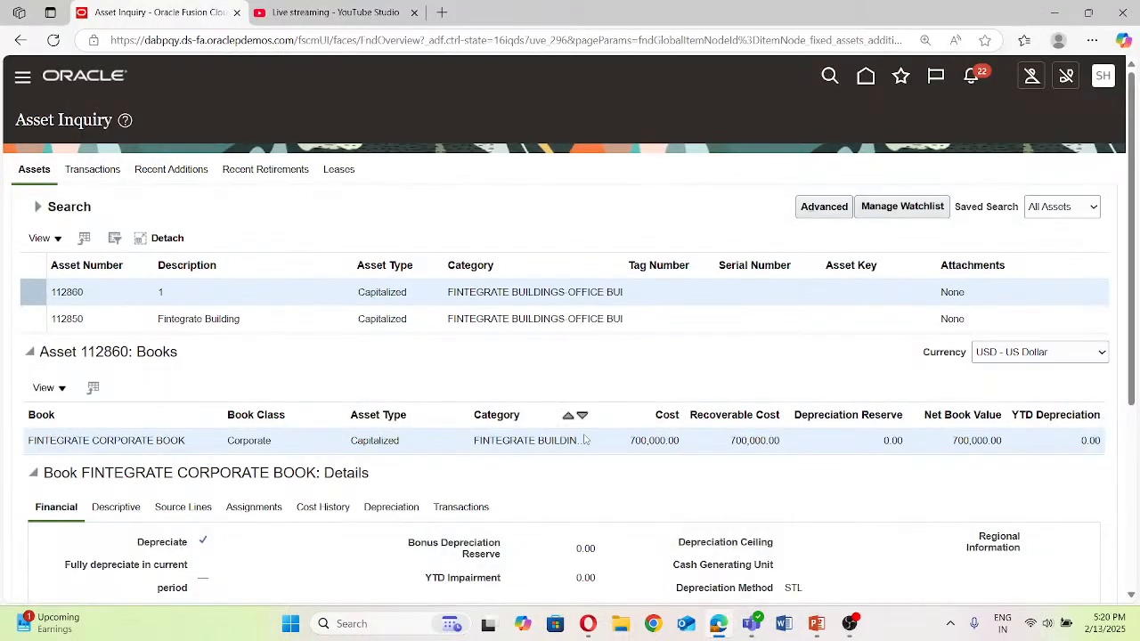
{"action": "left_click", "coordinate": [816, 627]}
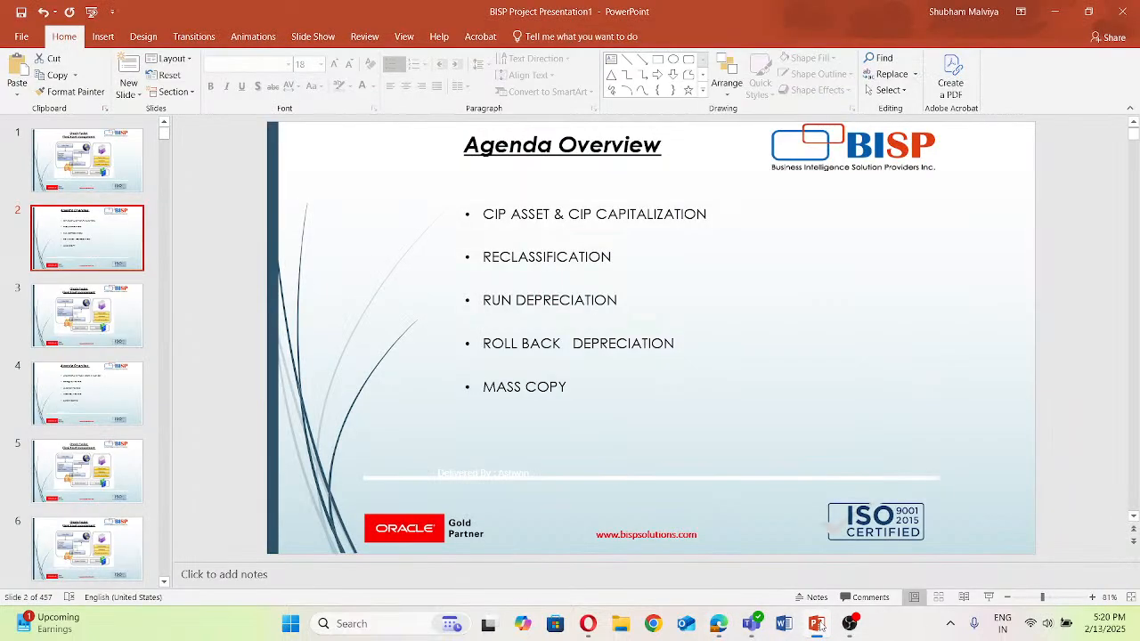
{"action": "left_click", "coordinate": [818, 626]}
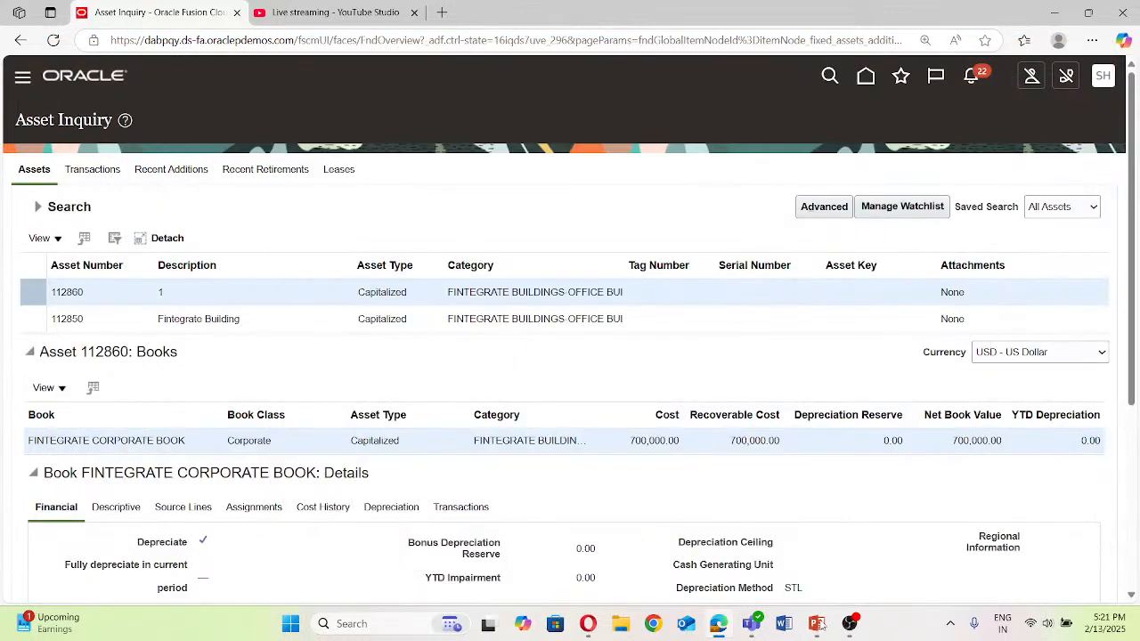
{"action": "left_click", "coordinate": [818, 626]}
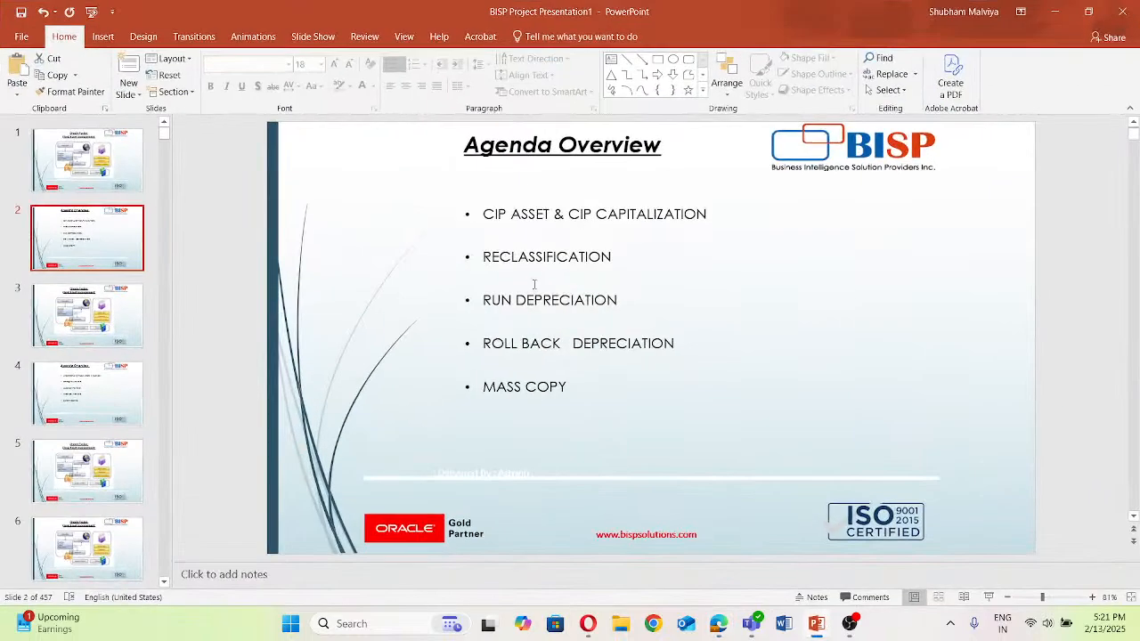
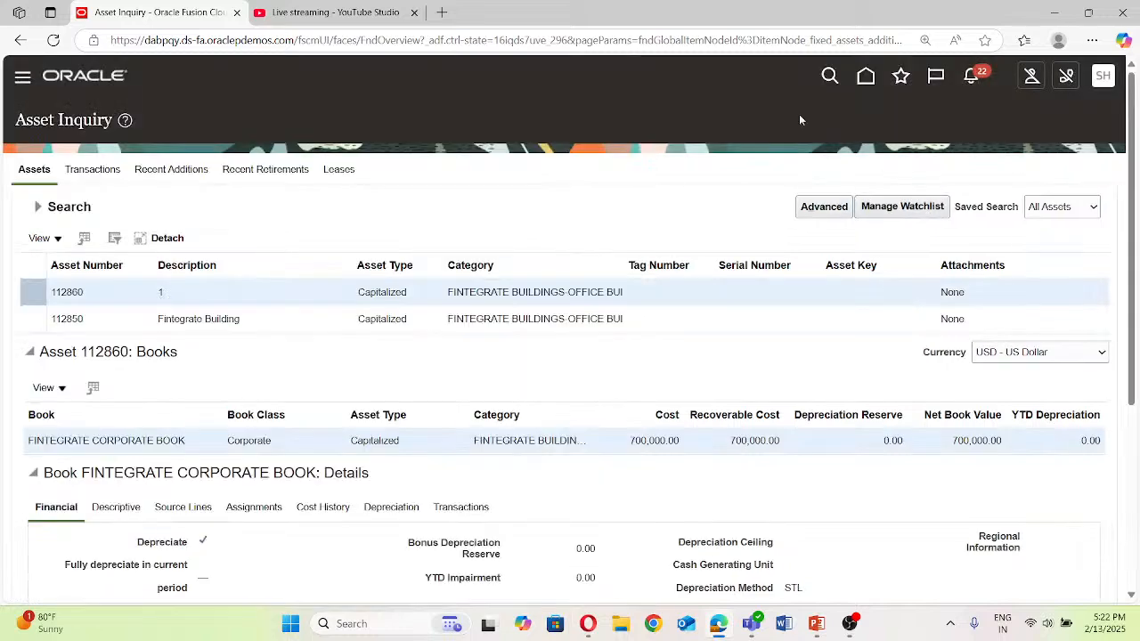
Step: Go to Oracle's Setup and Maintenance and open the Fintegrate Implementation project from Manage Implementation Projects
{"action": "left_click", "coordinate": [1102, 79]}
{"action": "left_click", "coordinate": [823, 322]}
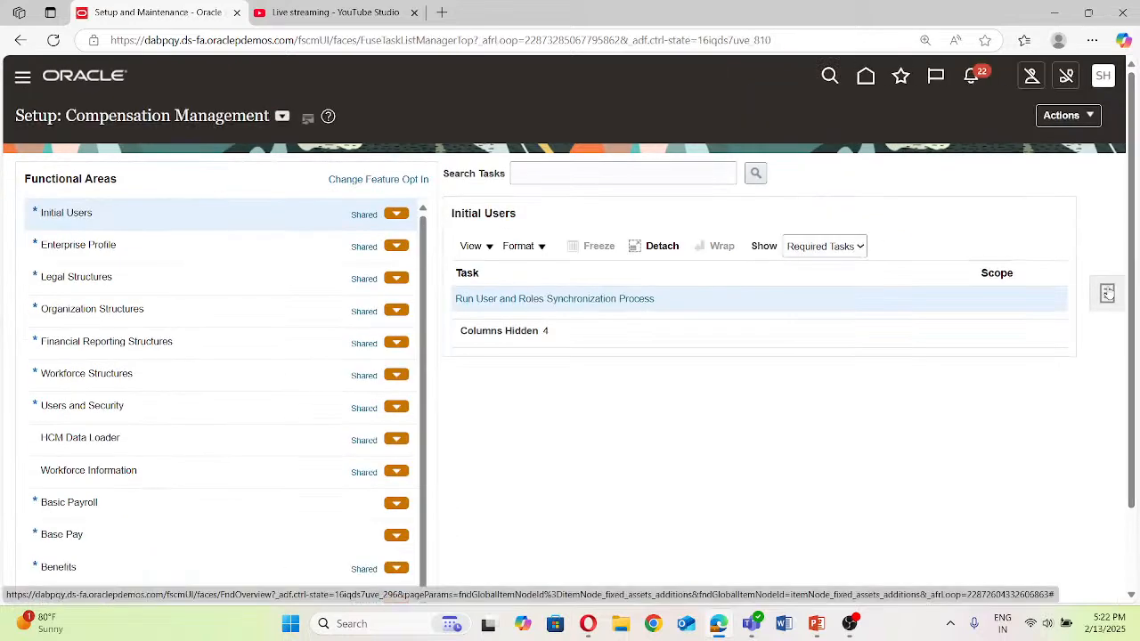
{"action": "left_click", "coordinate": [1107, 294]}
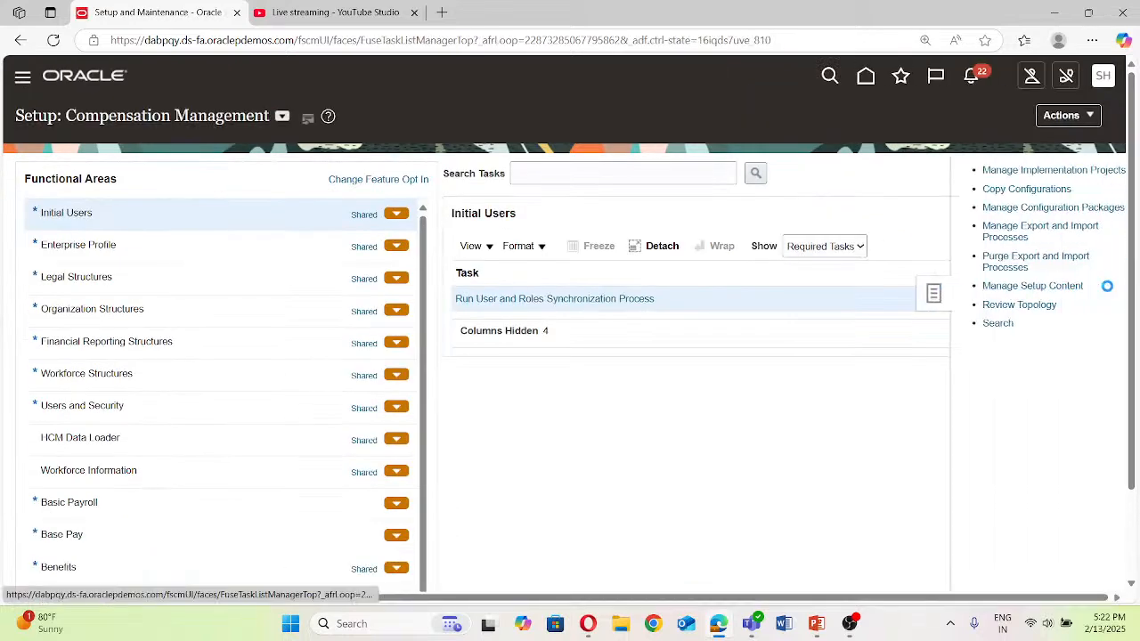
{"action": "left_click", "coordinate": [1006, 171]}
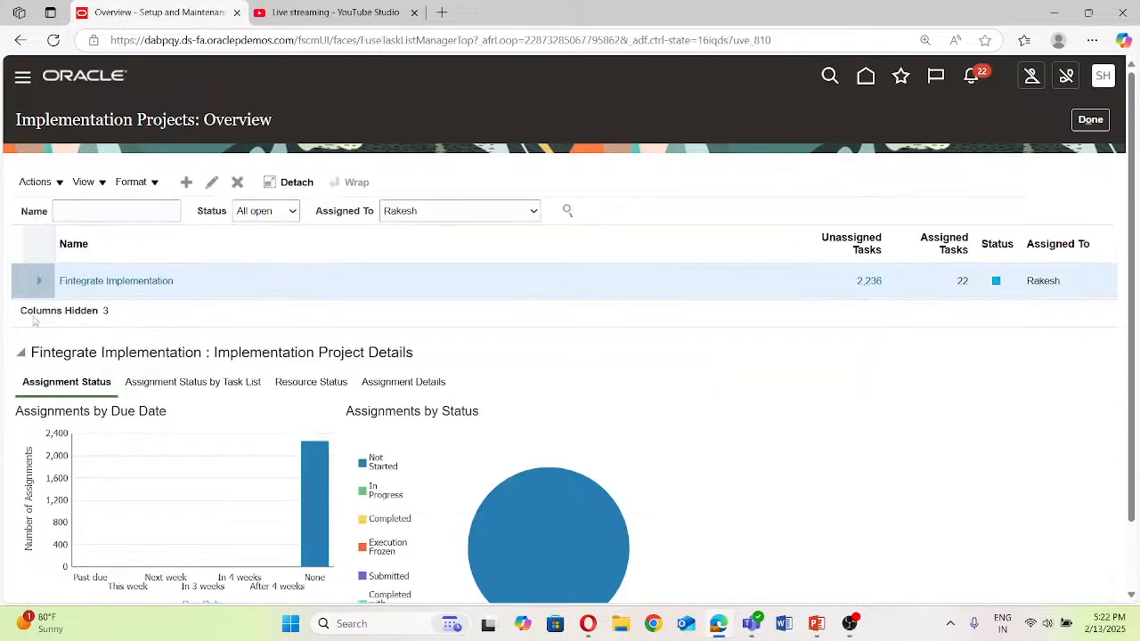
{"action": "left_click", "coordinate": [127, 281]}
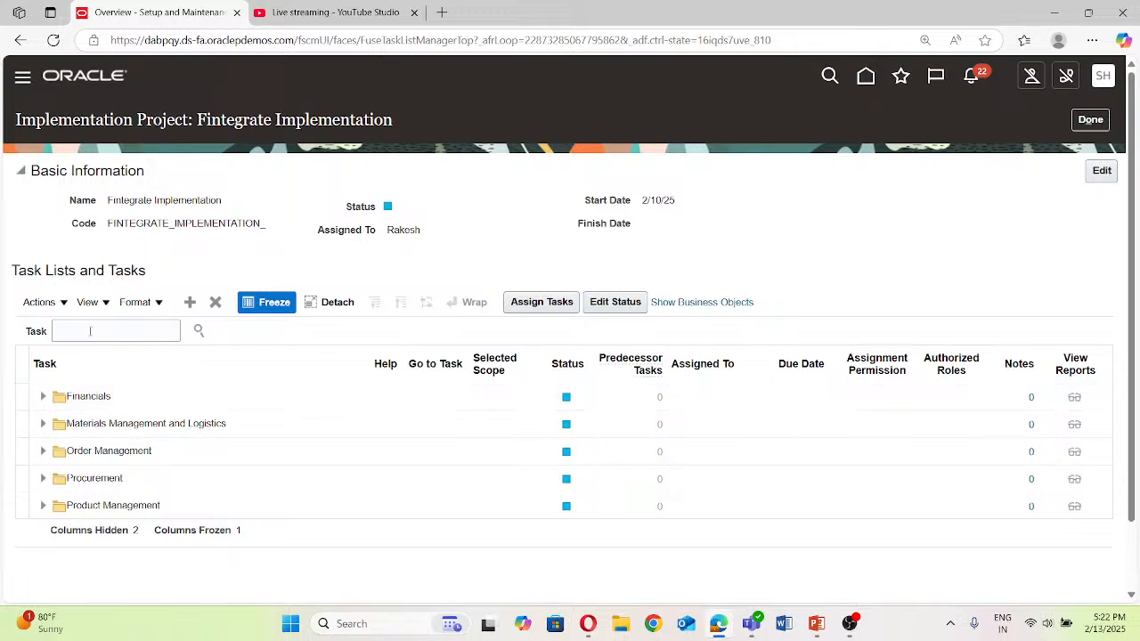
Step: Search the project's tasks for Manage Asset categories and go to the Manage Asset Categories task
{"action": "left_click", "coordinate": [90, 331]}
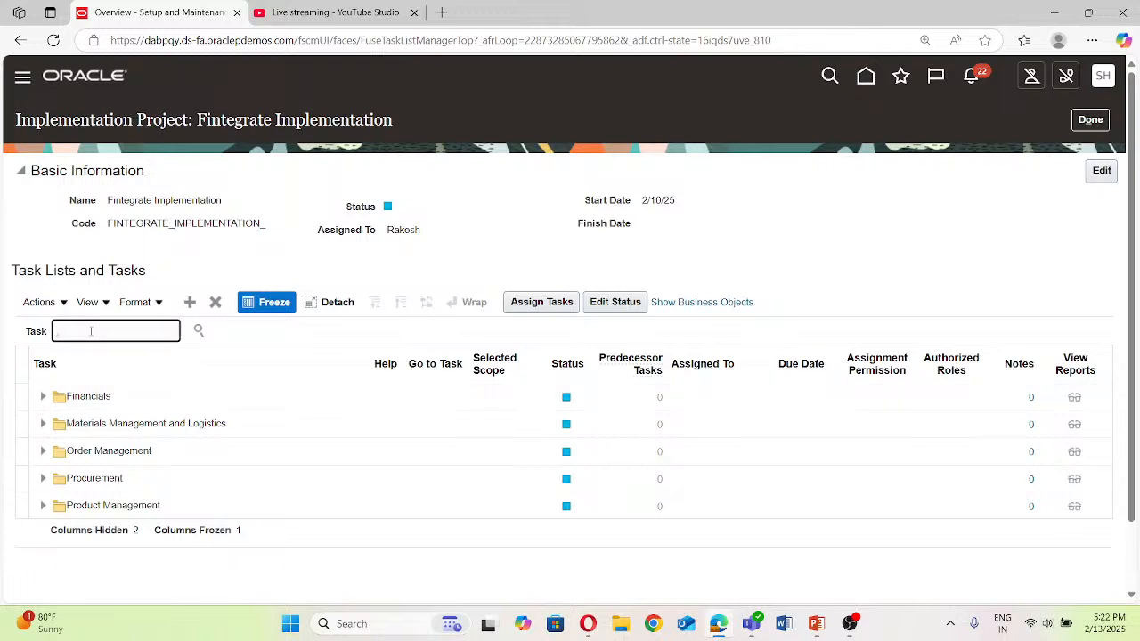
{"action": "type", "text": "Manage Asset categories"}
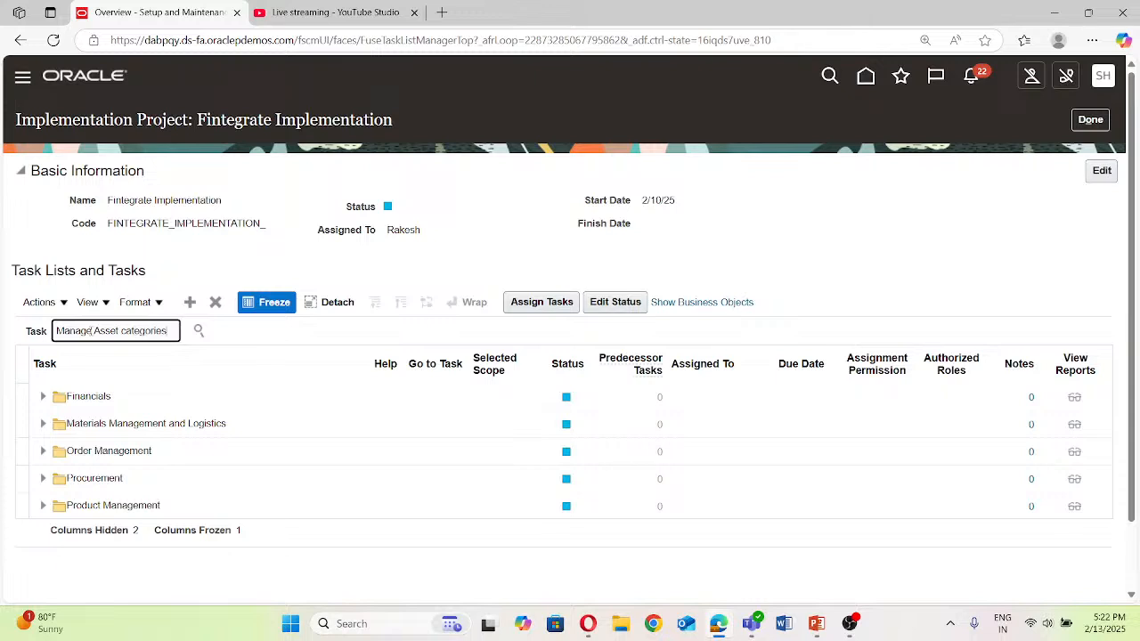
{"action": "left_click", "coordinate": [199, 331]}
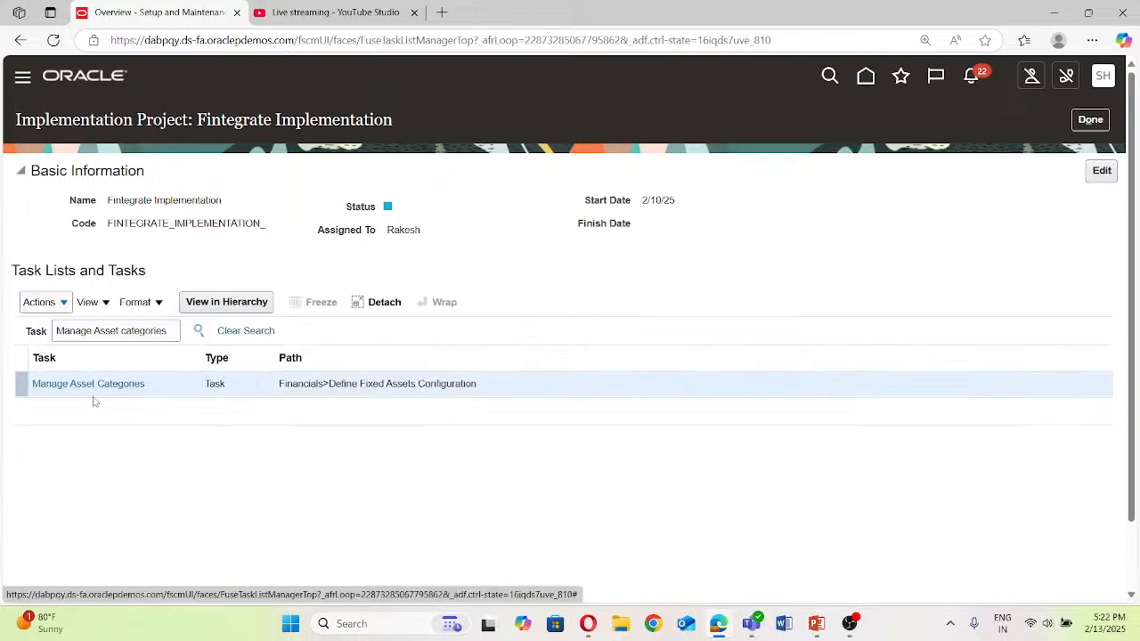
{"action": "left_click", "coordinate": [89, 384]}
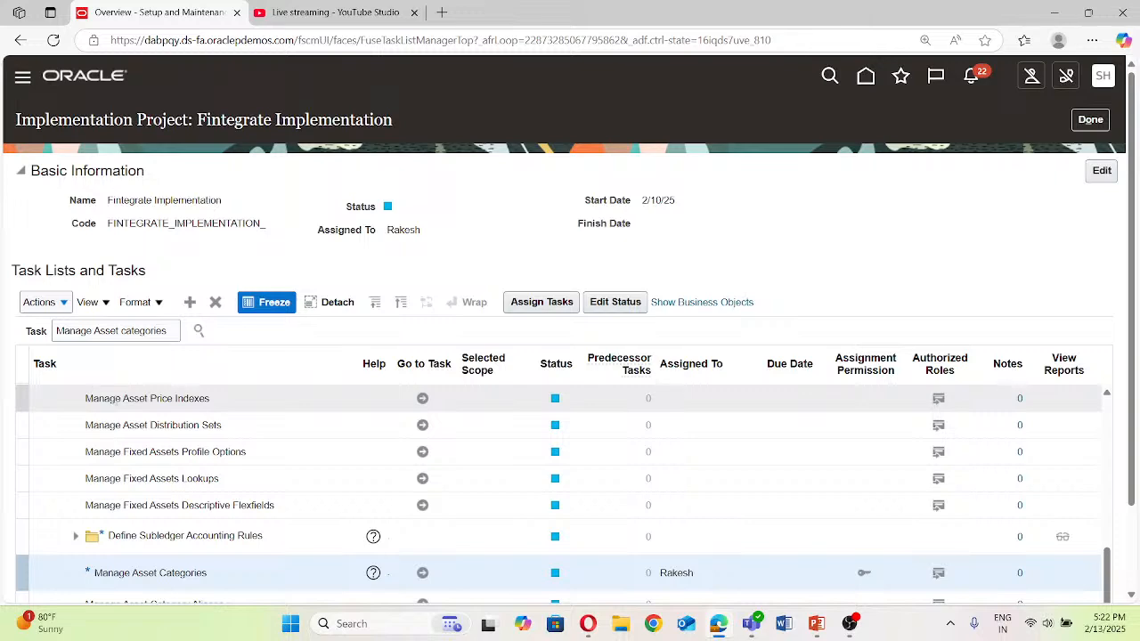
{"action": "scroll", "coordinate": [242, 504], "scroll_direction": "down", "scroll_amount": 2}
{"action": "left_click", "coordinate": [423, 473]}
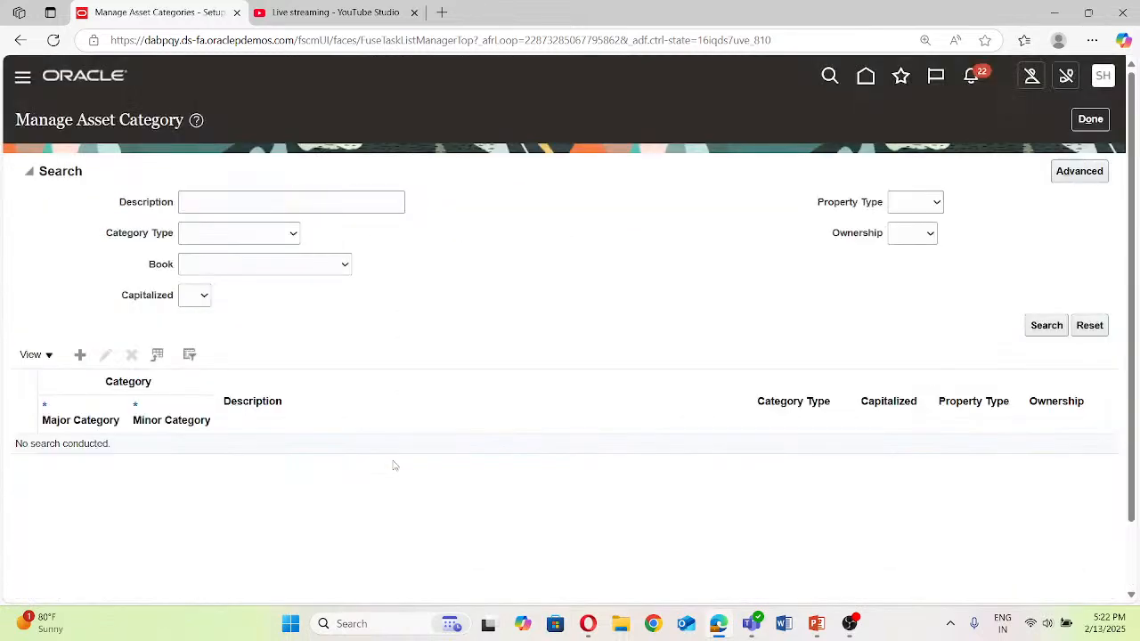
Step: Start a new asset category and set its major category to FINTEGRATE BUILDINGS by searching for FINTEGRATE
{"action": "left_click", "coordinate": [81, 356]}
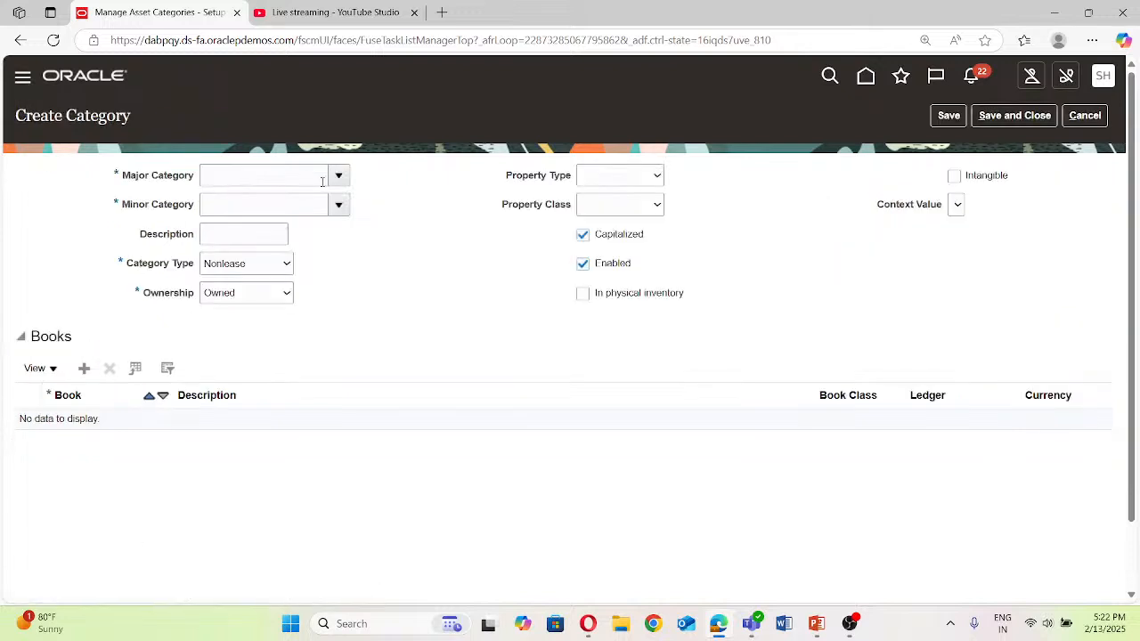
{"action": "left_click", "coordinate": [338, 176]}
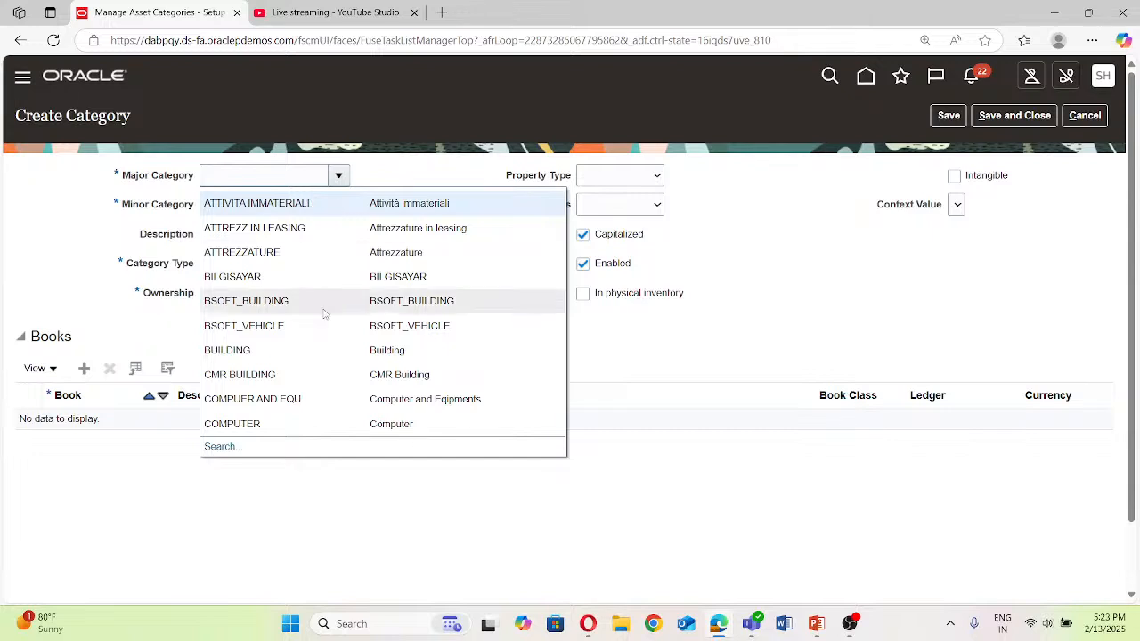
{"action": "left_click", "coordinate": [258, 174]}
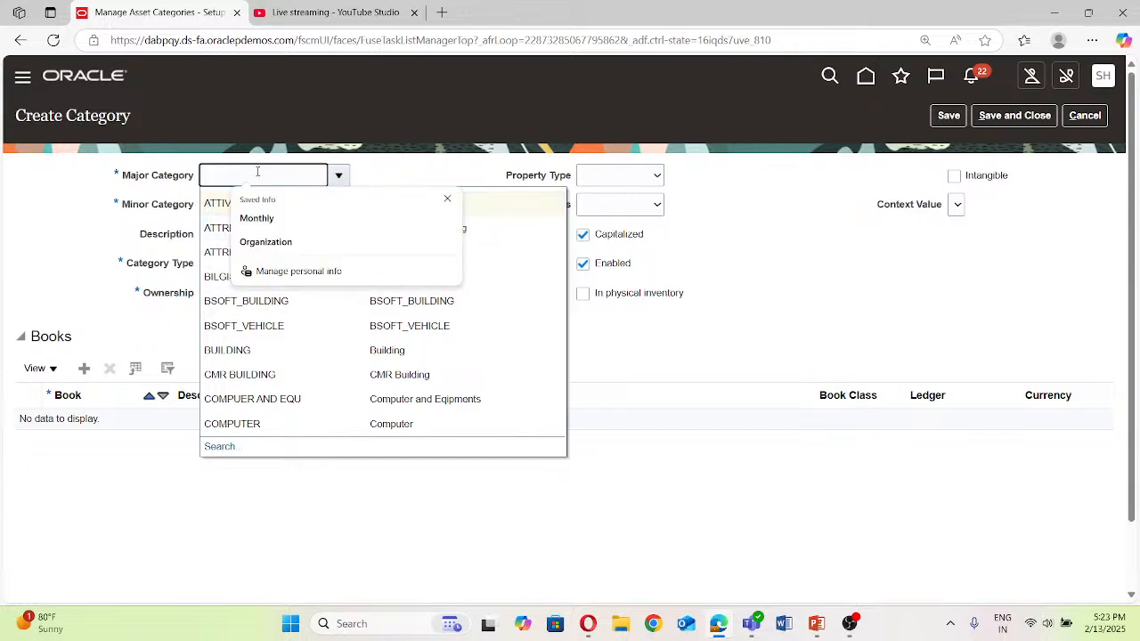
{"action": "type", "text": "FINTE"}
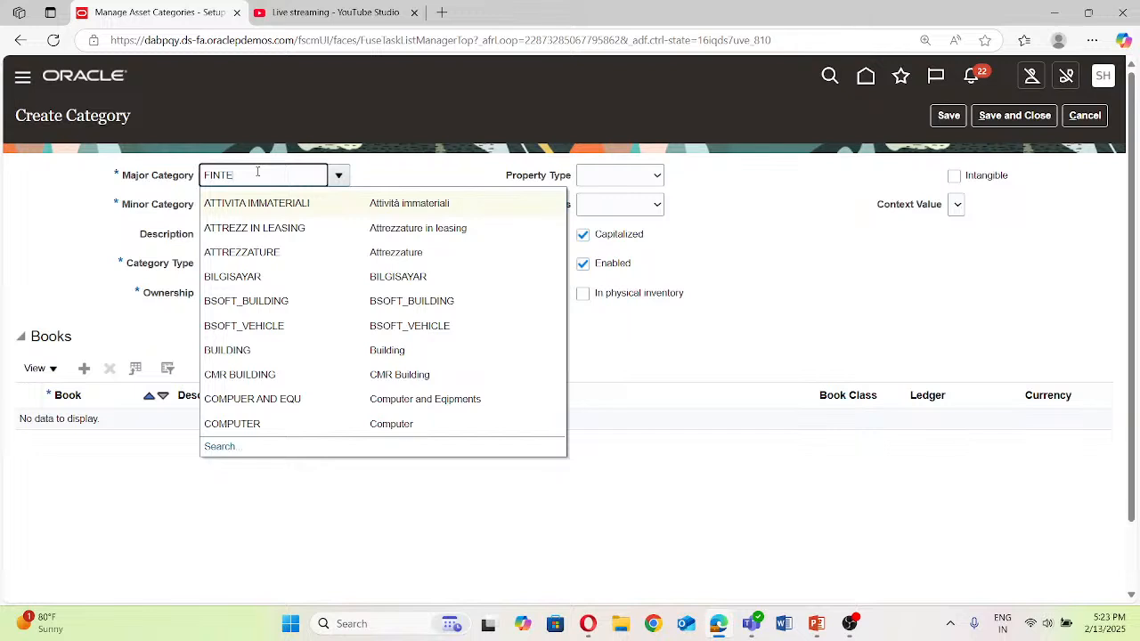
{"action": "type", "text": "GRATEW"}
{"action": "key", "text": "BackSpace"}
{"action": "key", "text": "ctrl+a"}
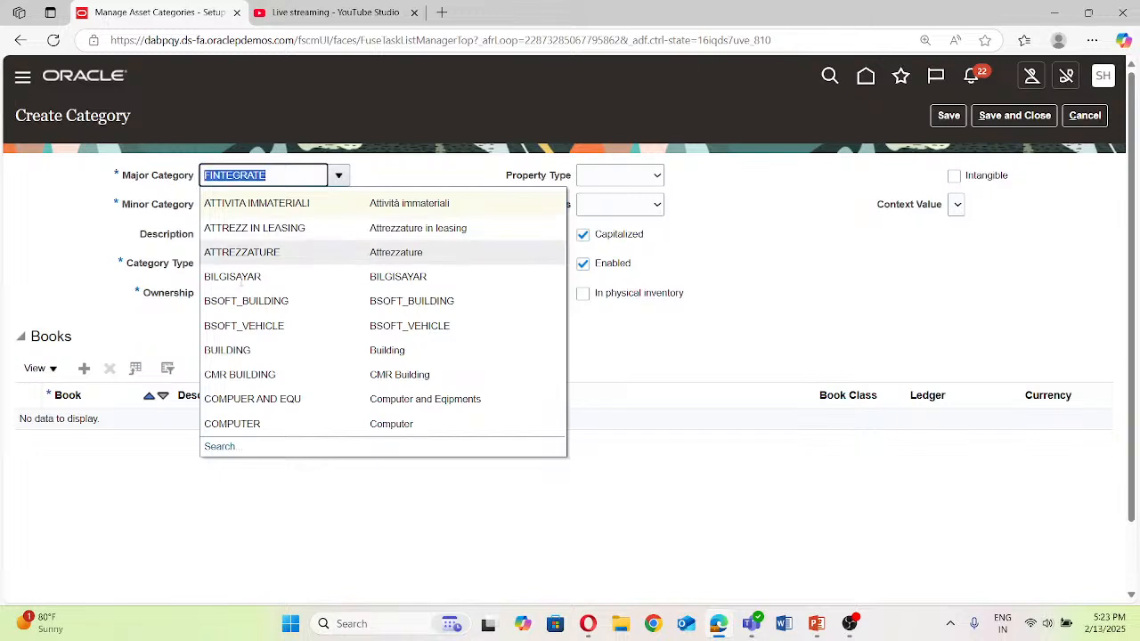
{"action": "left_click", "coordinate": [214, 446]}
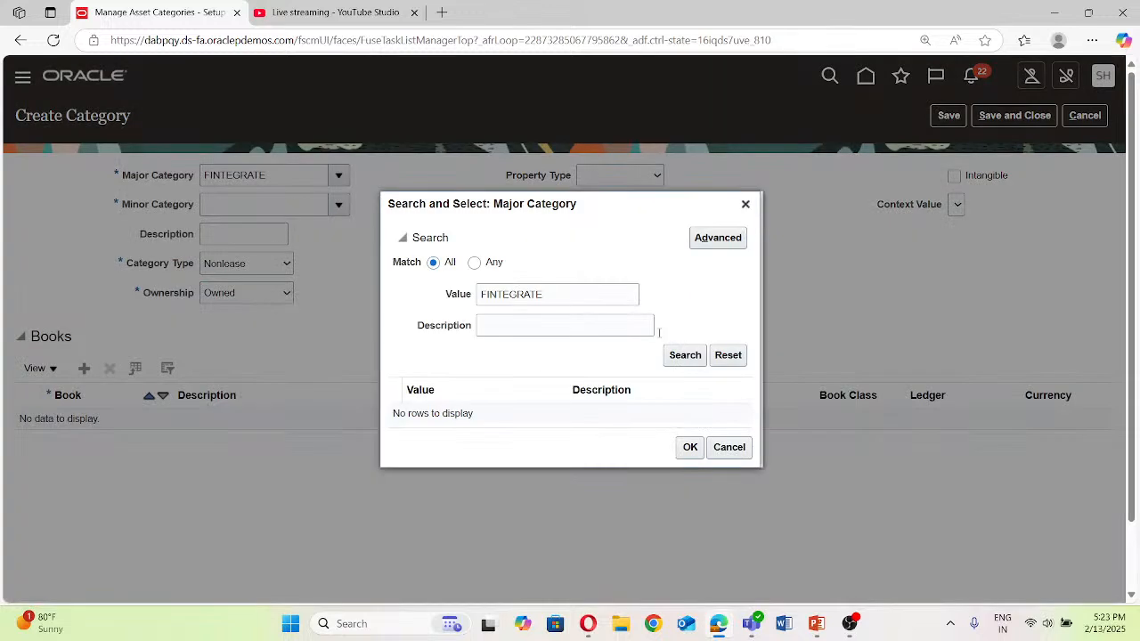
{"action": "left_click", "coordinate": [684, 356]}
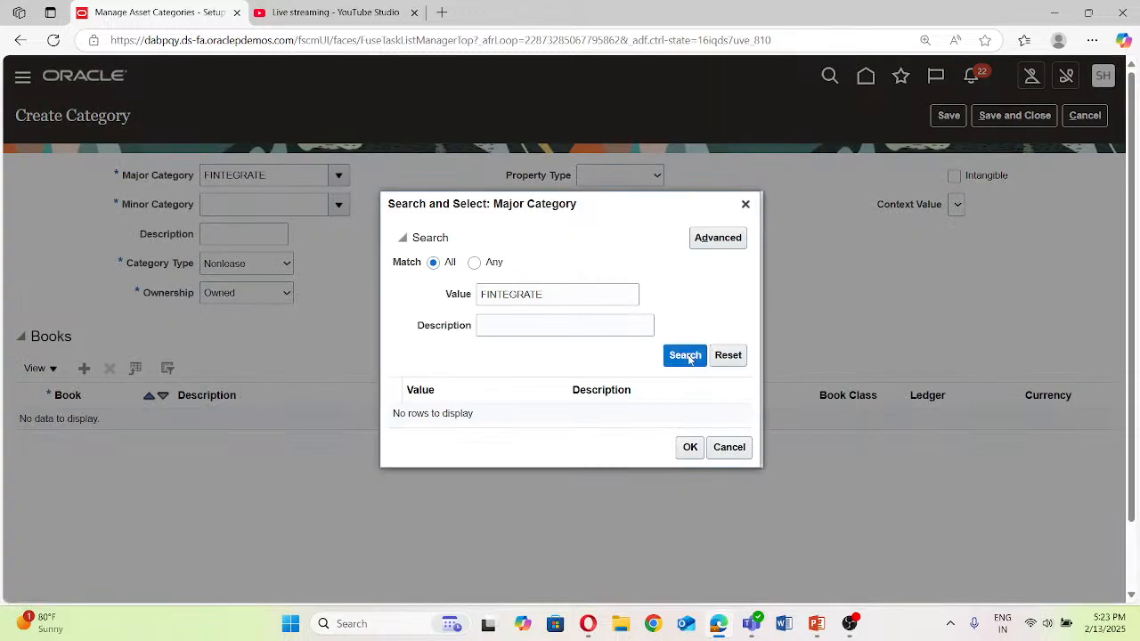
{"action": "left_click", "coordinate": [690, 452]}
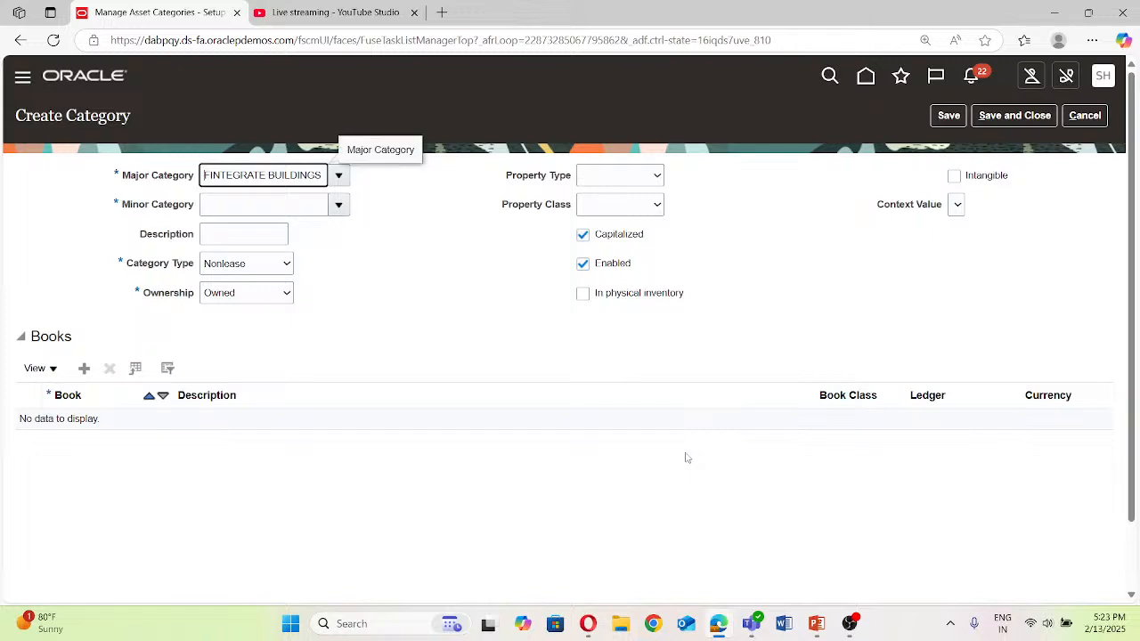
Step: Set the minor category to SHOPPING COMPLEX and add the FINTEGRATE CORPORATE BOOK to the category's books
{"action": "left_click", "coordinate": [340, 206]}
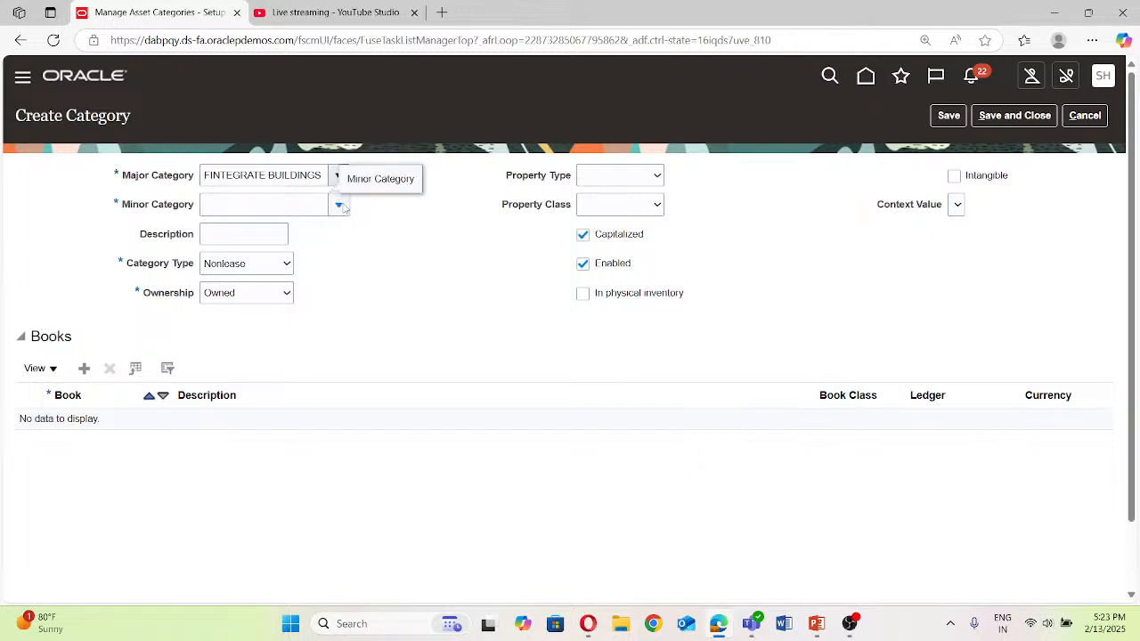
{"action": "left_click", "coordinate": [239, 256]}
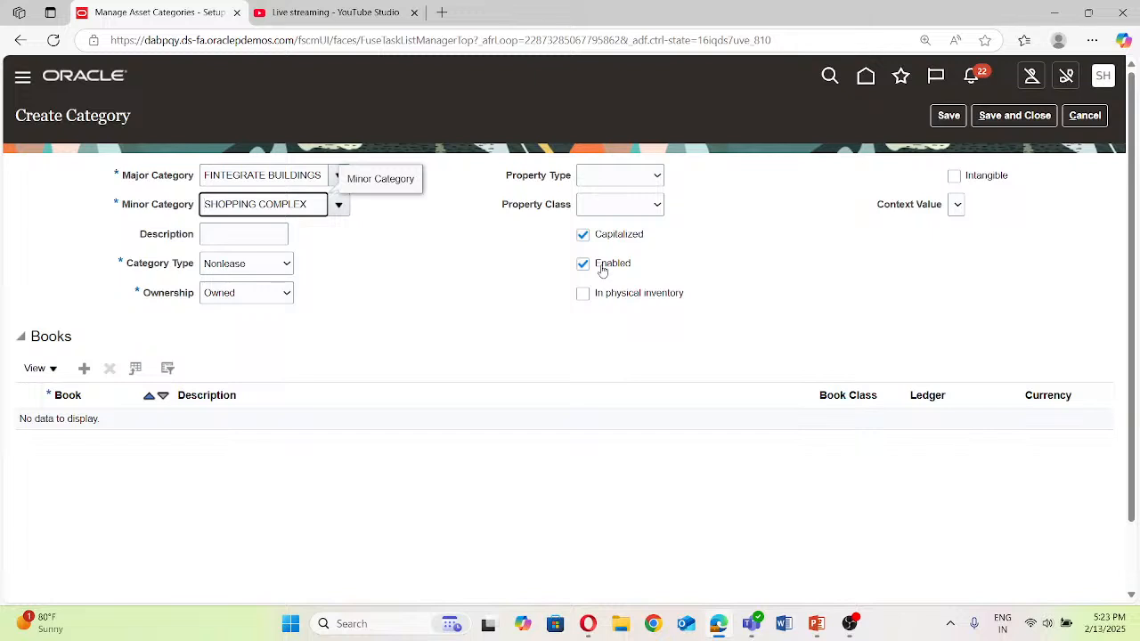
{"action": "scroll", "coordinate": [568, 320], "scroll_direction": "down", "scroll_amount": 2}
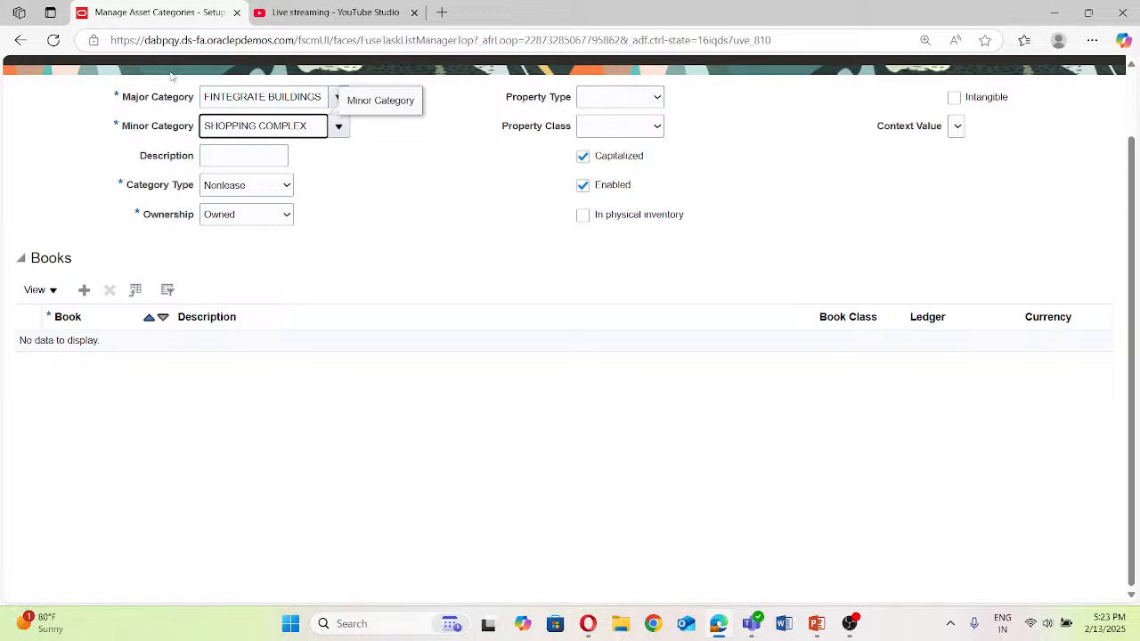
{"action": "left_click", "coordinate": [86, 291]}
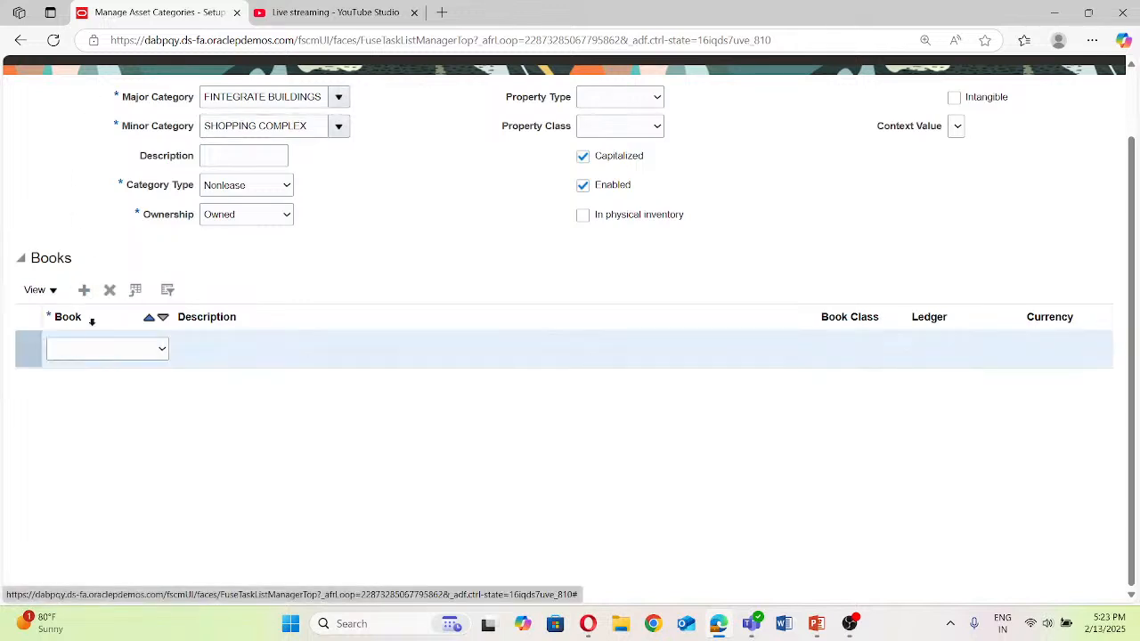
{"action": "left_click", "coordinate": [162, 354]}
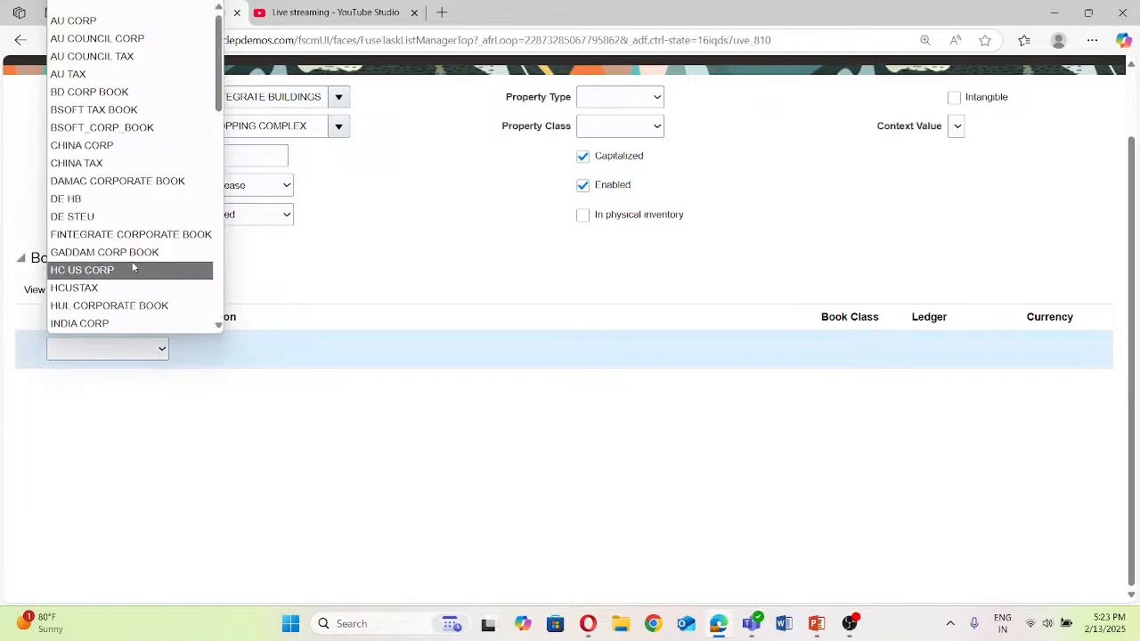
{"action": "left_click", "coordinate": [123, 237]}
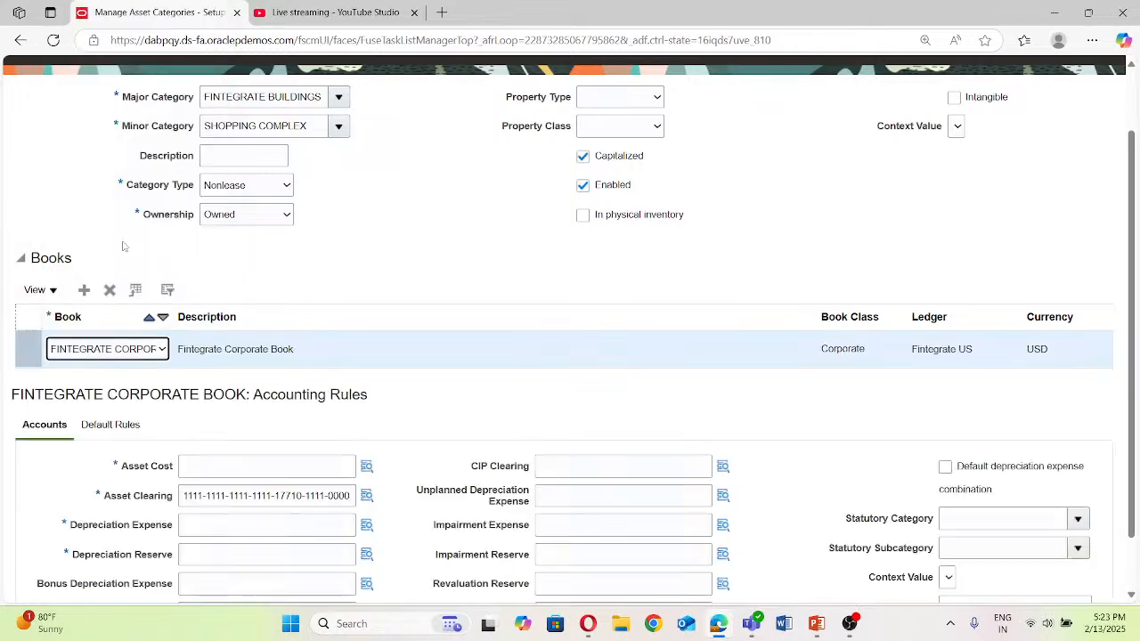
Step: Enter 1111 for the Company, Department, Cost Center and Intercompany segments of the book's Asset Cost account
{"action": "scroll", "coordinate": [210, 432], "scroll_direction": "down", "scroll_amount": 1}
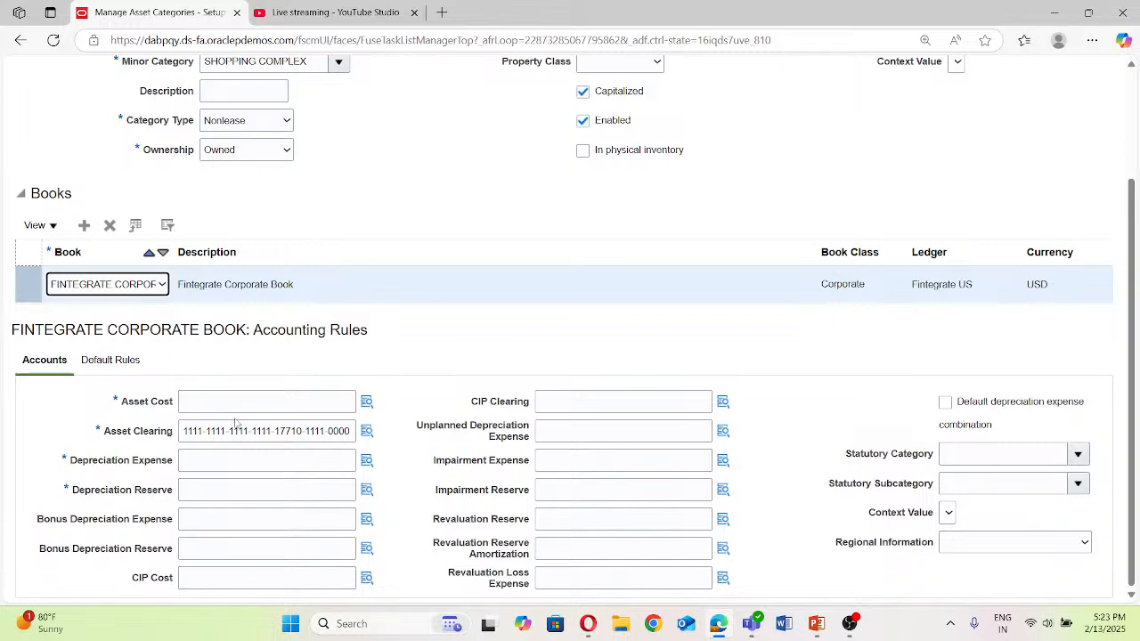
{"action": "left_click", "coordinate": [367, 401]}
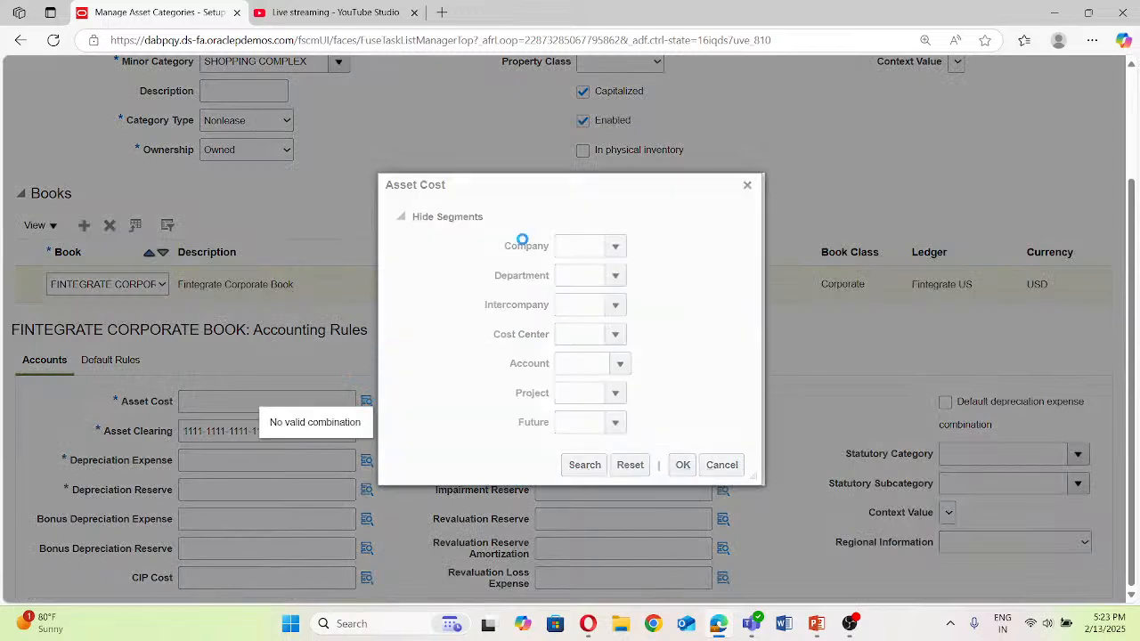
{"action": "left_click", "coordinate": [578, 246]}
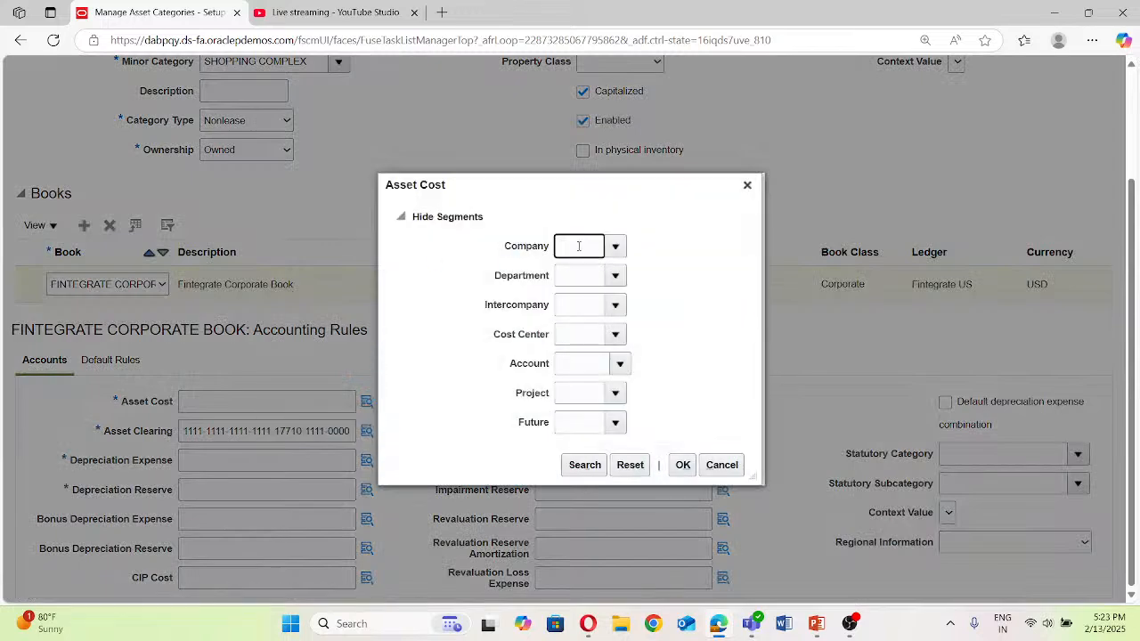
{"action": "type", "text": "1111"}
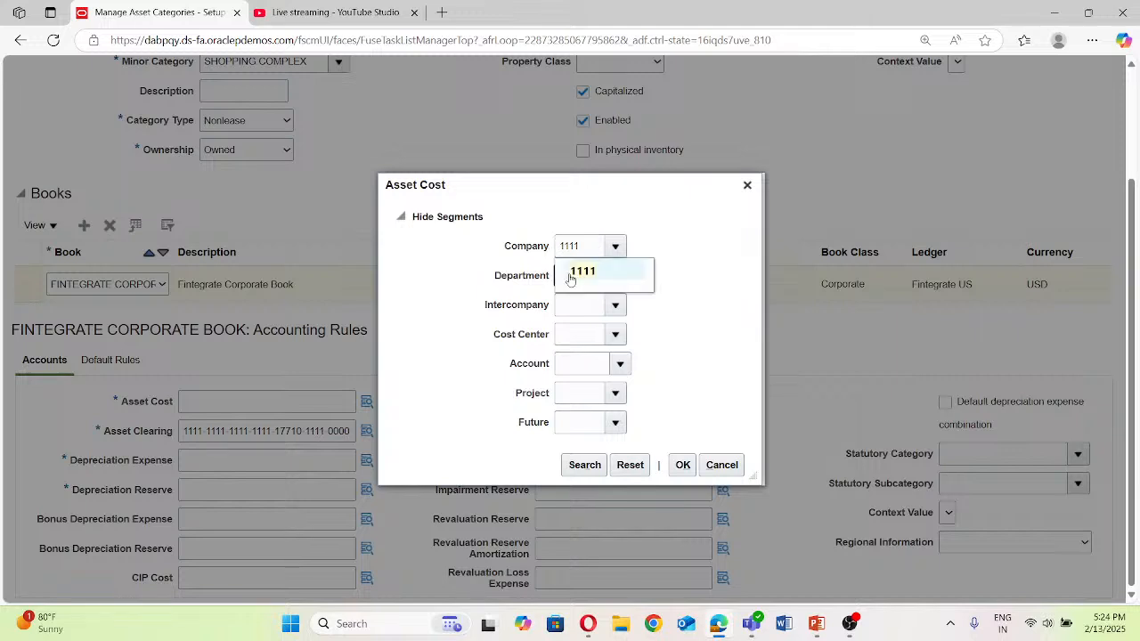
{"action": "left_click", "coordinate": [570, 274]}
{"action": "type", "text": "1111"}
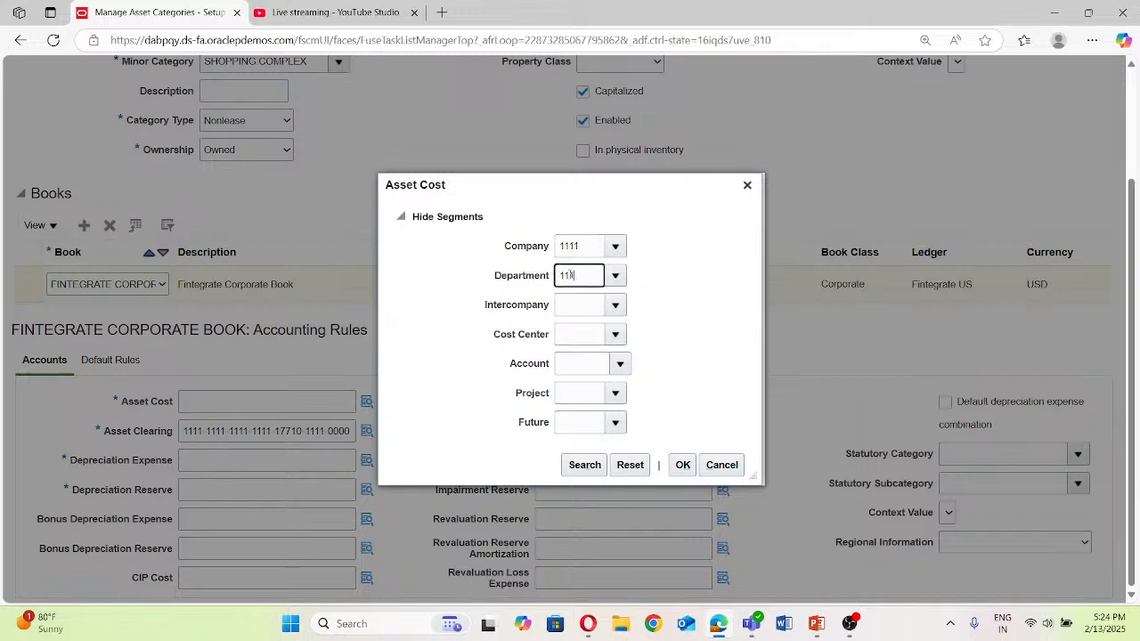
{"action": "left_click", "coordinate": [570, 326]}
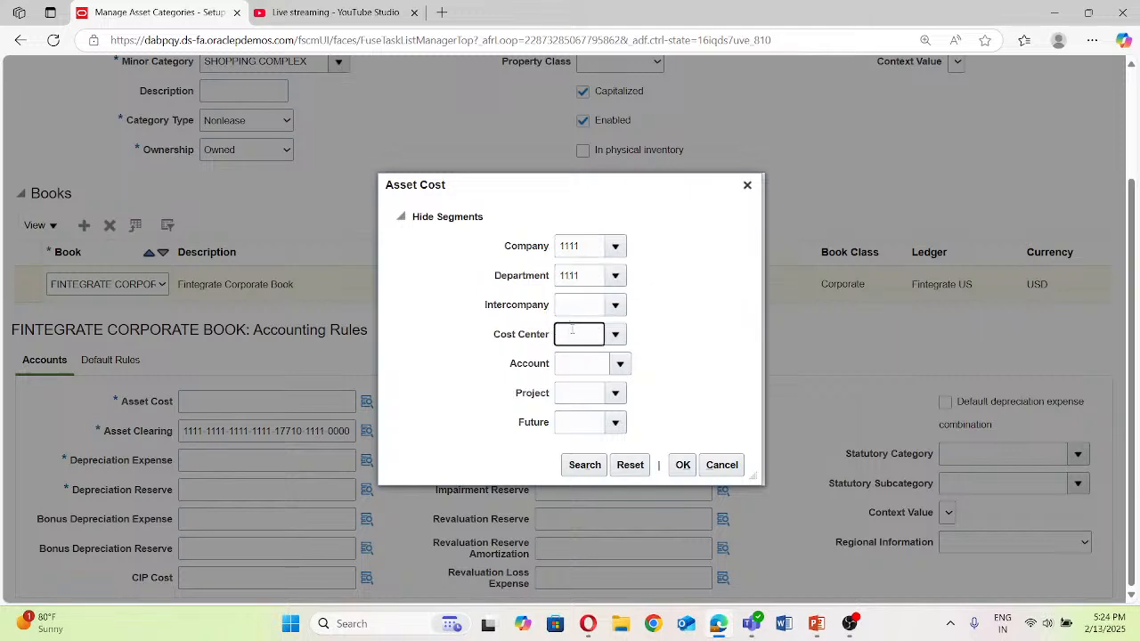
{"action": "type", "text": "1111"}
{"action": "left_click", "coordinate": [578, 305]}
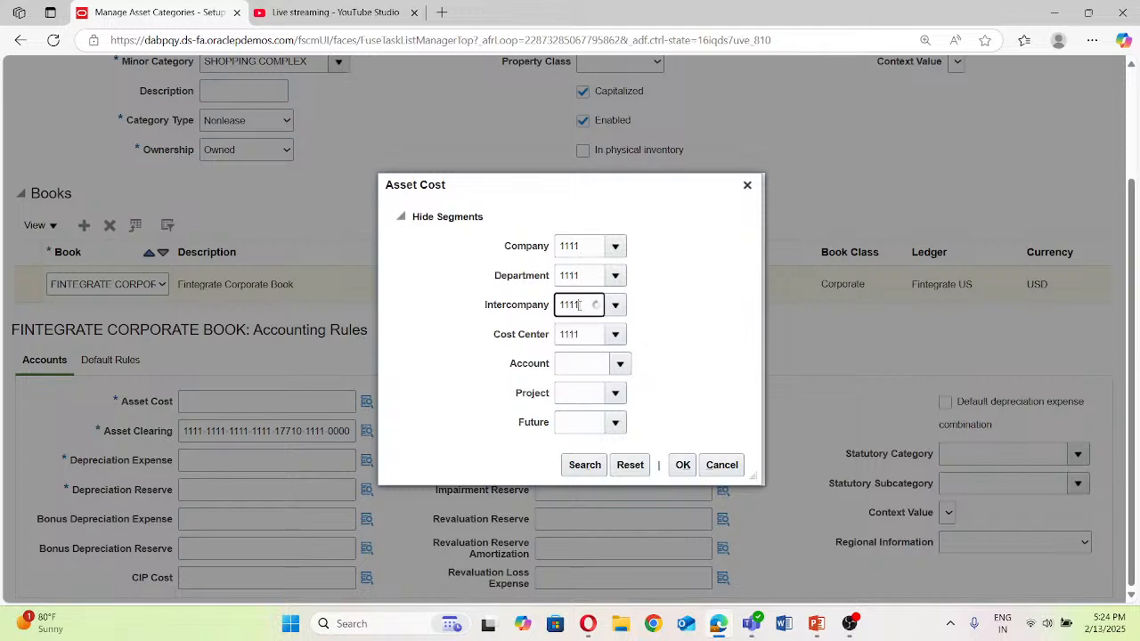
{"action": "type", "text": "1111"}
{"action": "left_click", "coordinate": [581, 328]}
Step: Reselect 1111 NONE as the Department and 1111 Fintegrate Corporation US as the Company of the Asset Cost account
{"action": "left_click", "coordinate": [615, 277]}
{"action": "left_click", "coordinate": [618, 303]}
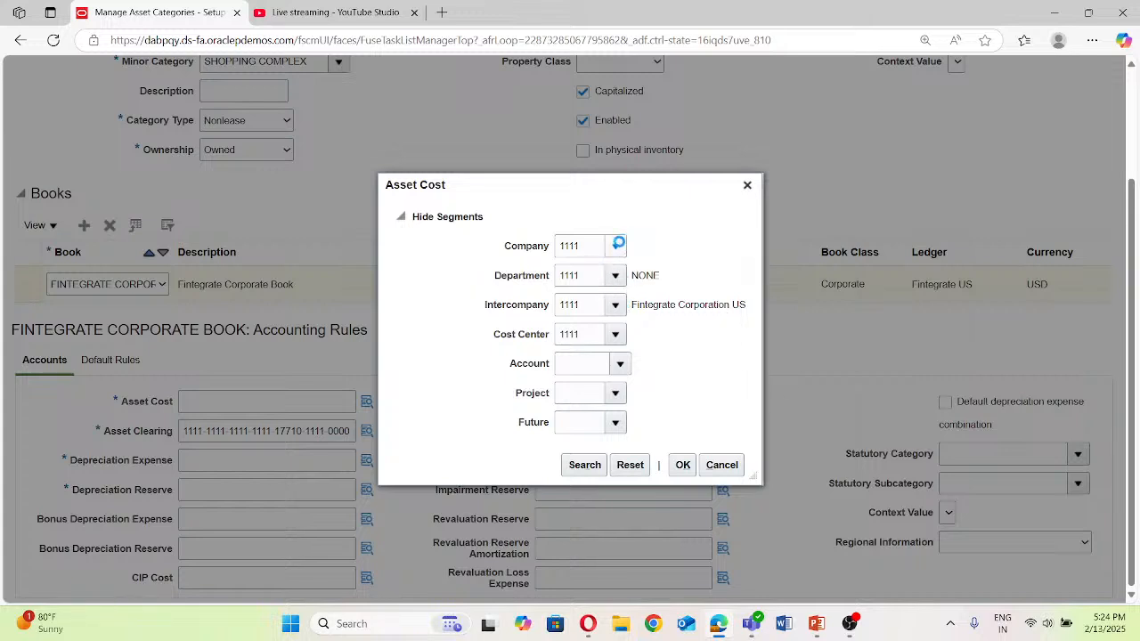
{"action": "left_click", "coordinate": [614, 246]}
{"action": "left_click", "coordinate": [610, 278]}
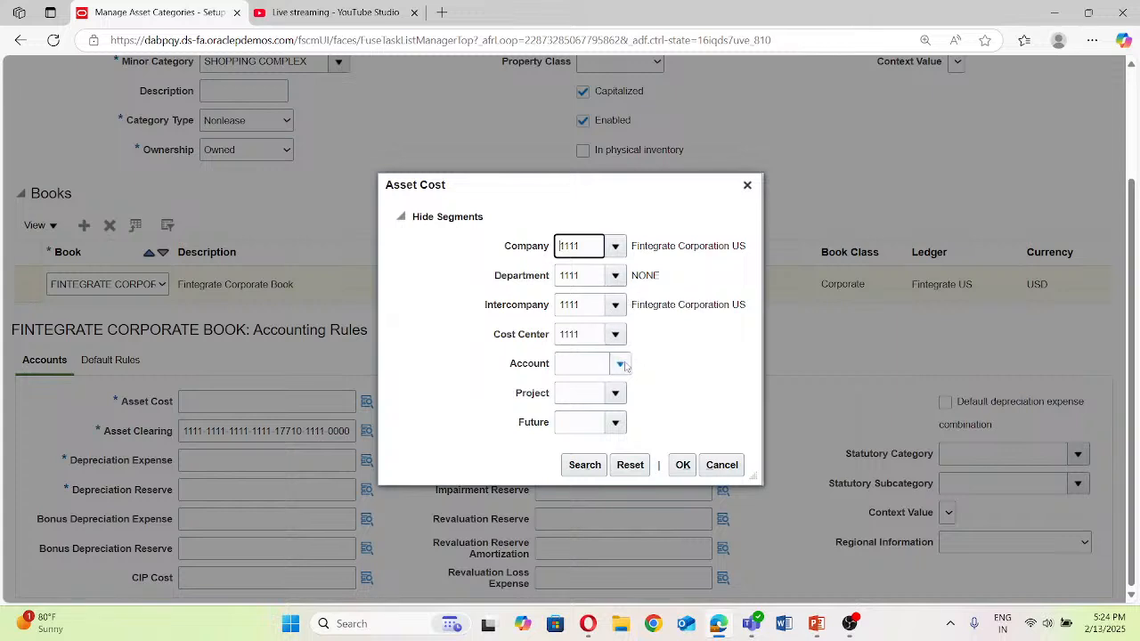
Step: Complete the Asset Cost combination with Account 17400 Buildings, Project 1111 and Future 0000, and accept it
{"action": "left_click", "coordinate": [580, 365]}
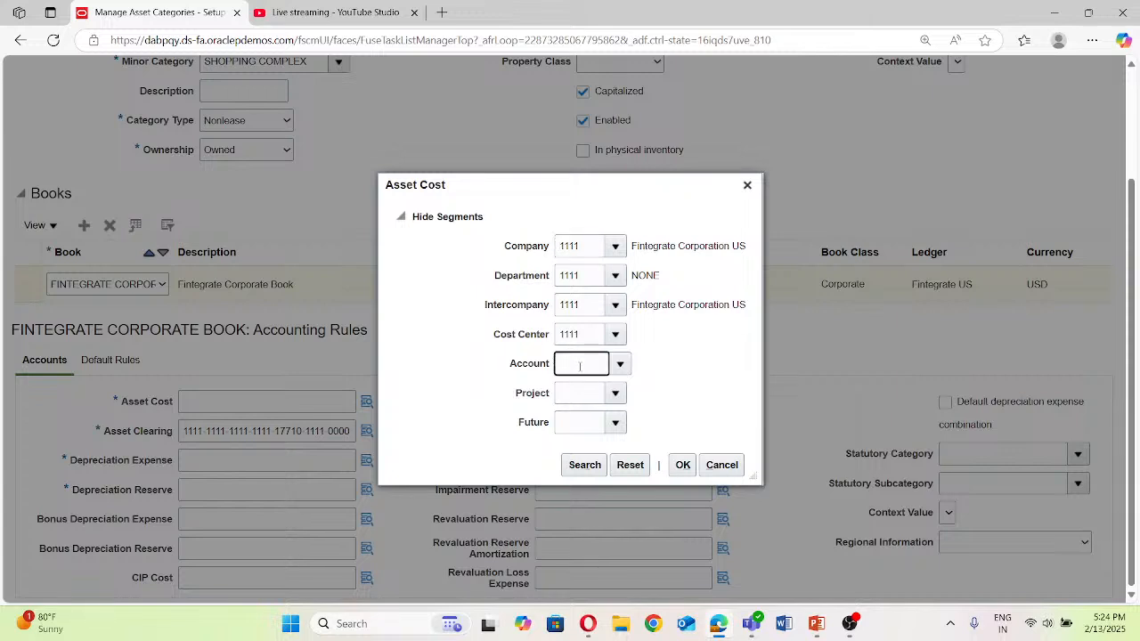
{"action": "type", "text": "174"}
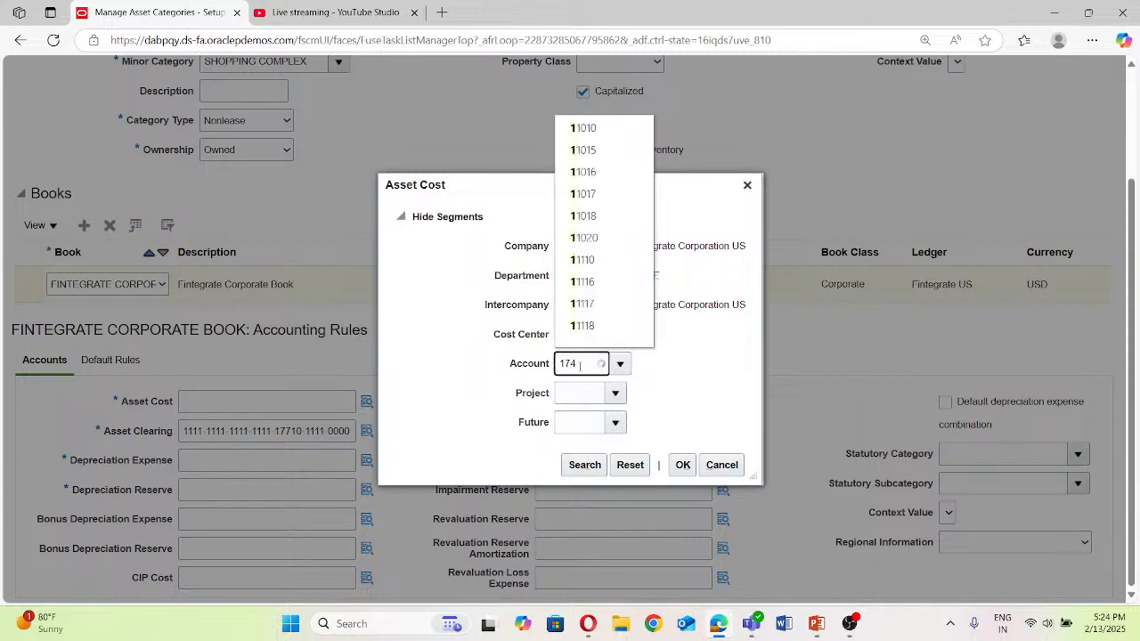
{"action": "type", "text": "00"}
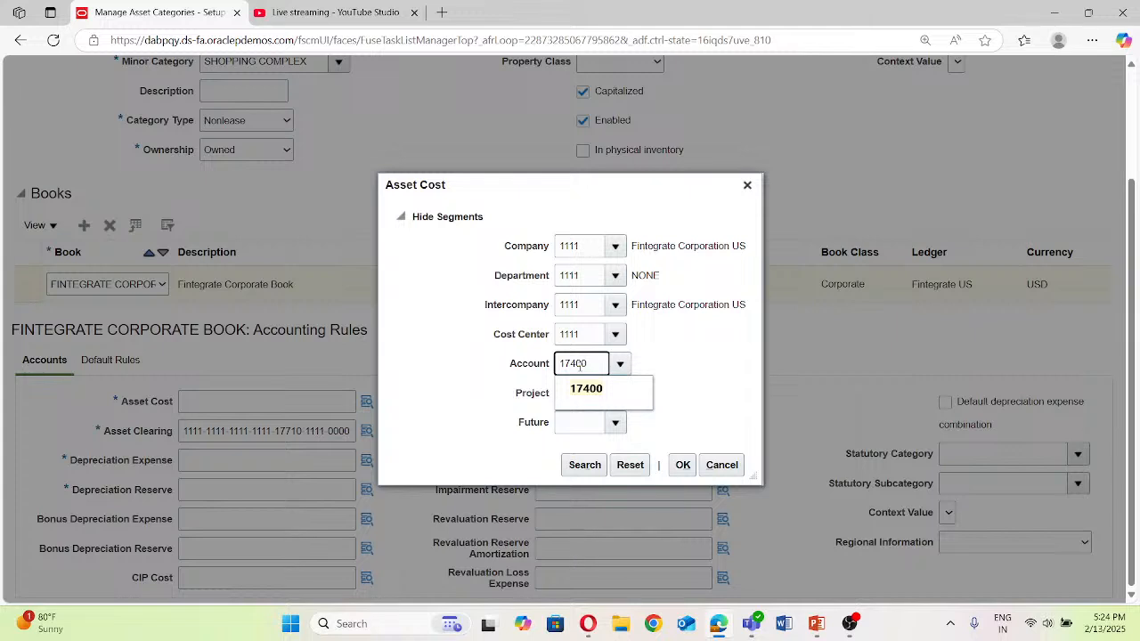
{"action": "left_click", "coordinate": [587, 389]}
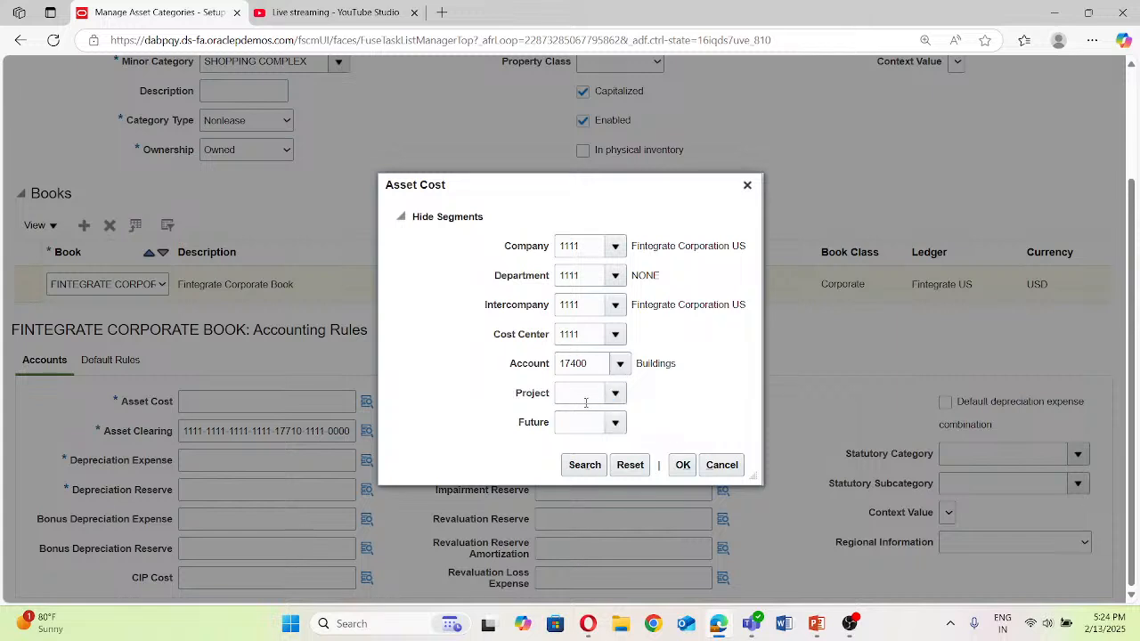
{"action": "left_click", "coordinate": [586, 403]}
{"action": "left_click", "coordinate": [612, 419]}
{"action": "left_click", "coordinate": [574, 451]}
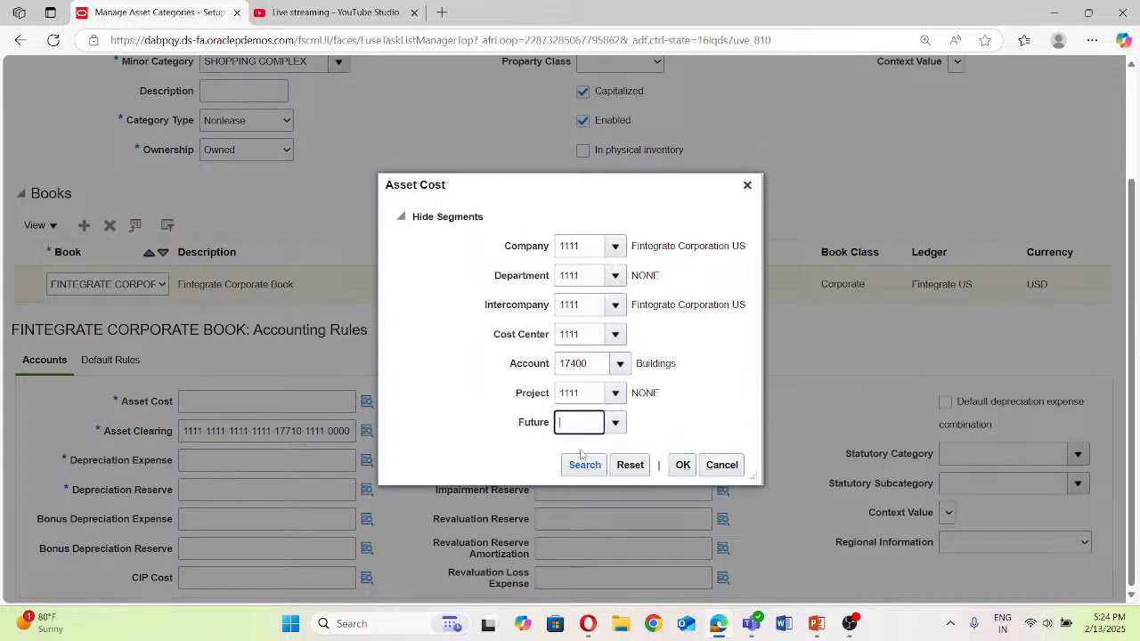
{"action": "left_click", "coordinate": [615, 245]}
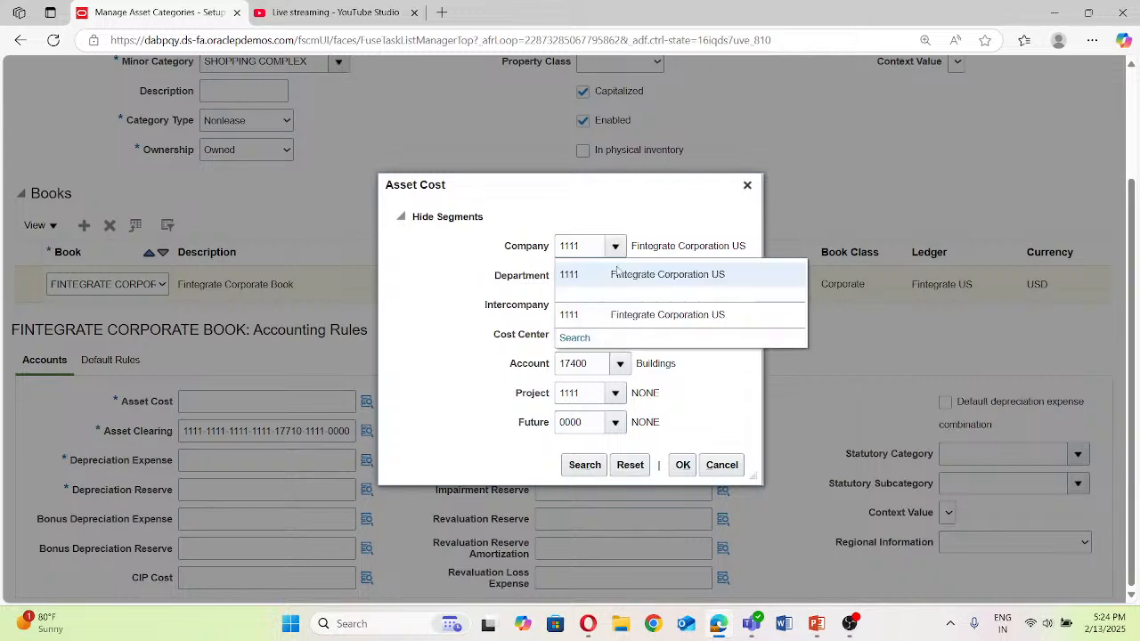
{"action": "left_click", "coordinate": [656, 215]}
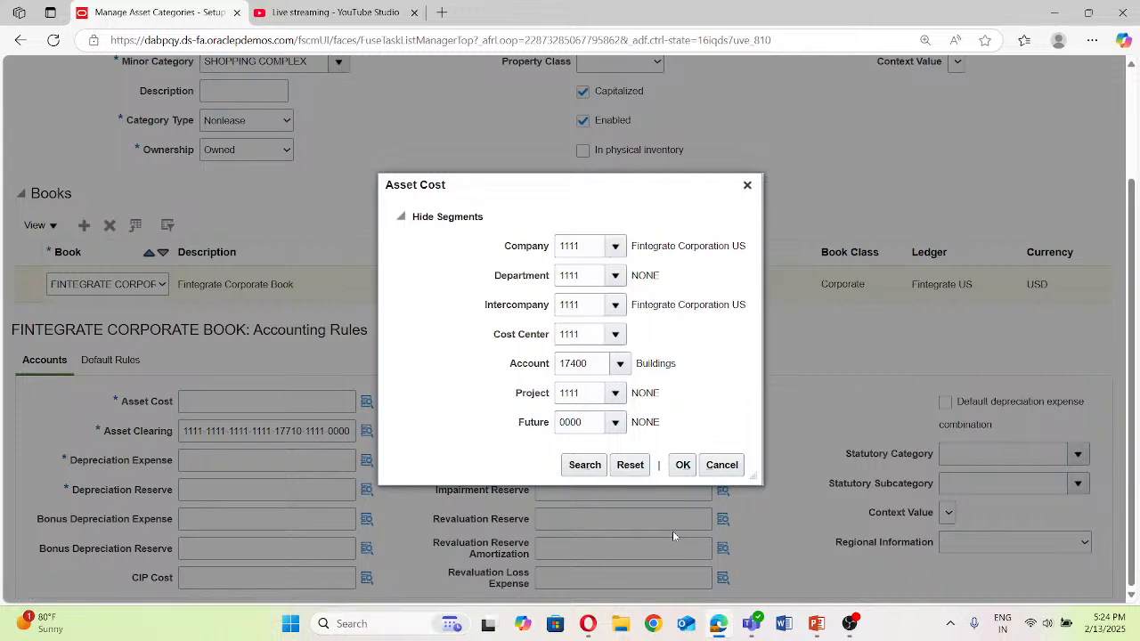
{"action": "left_click", "coordinate": [683, 464]}
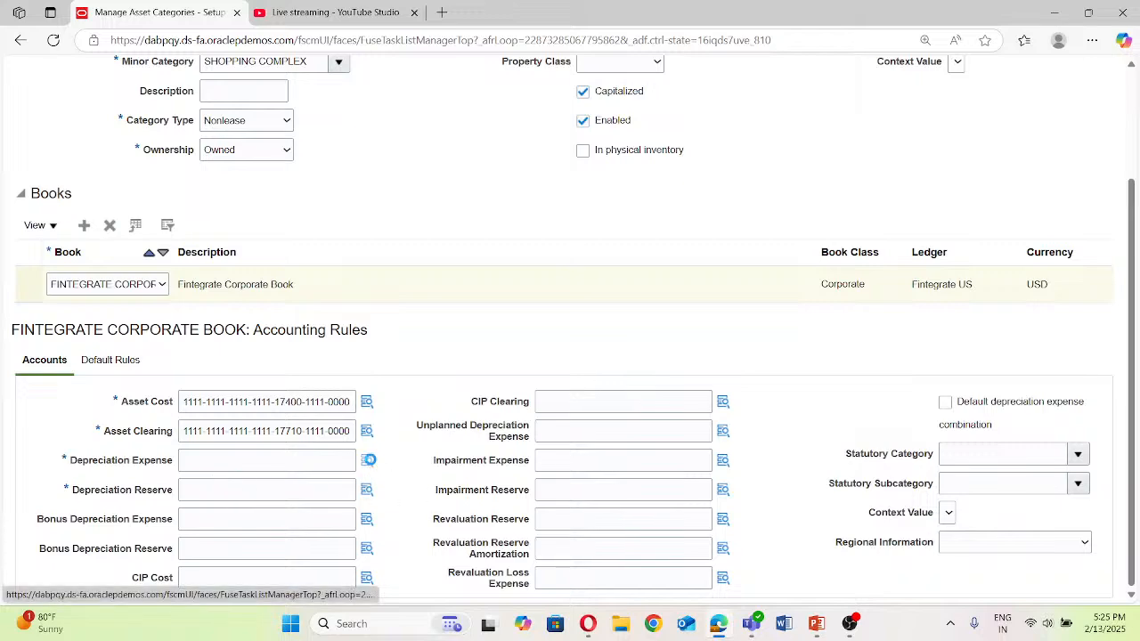
Step: Start the Depreciation Expense combination with 1111 for Company, Department, Intercompany and Cost Center
{"action": "left_click", "coordinate": [367, 459]}
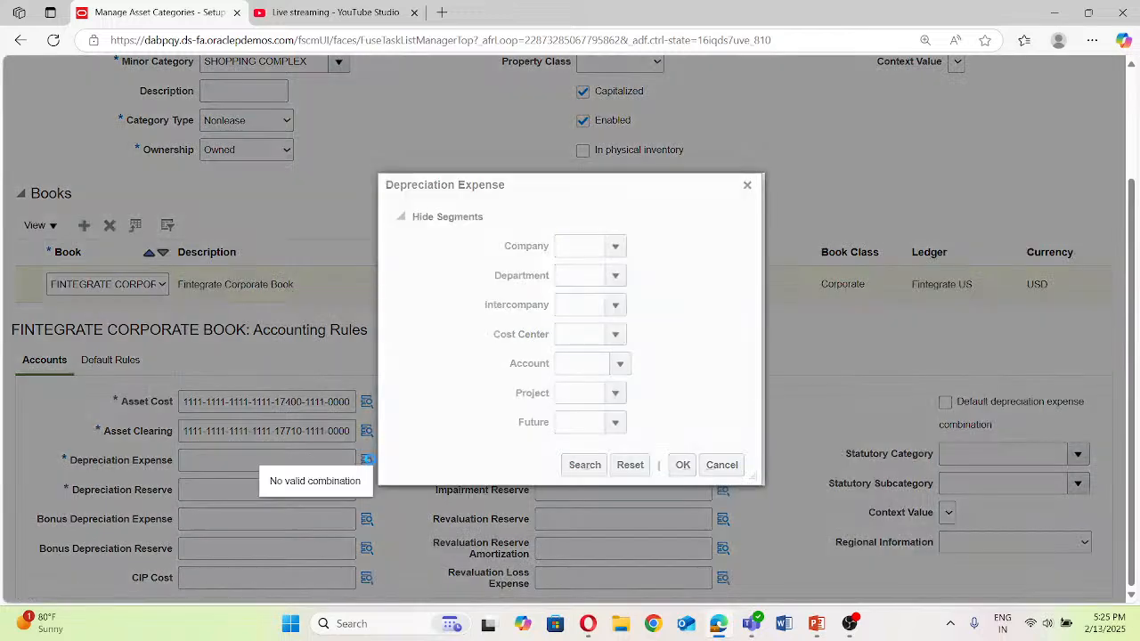
{"action": "left_click", "coordinate": [618, 250]}
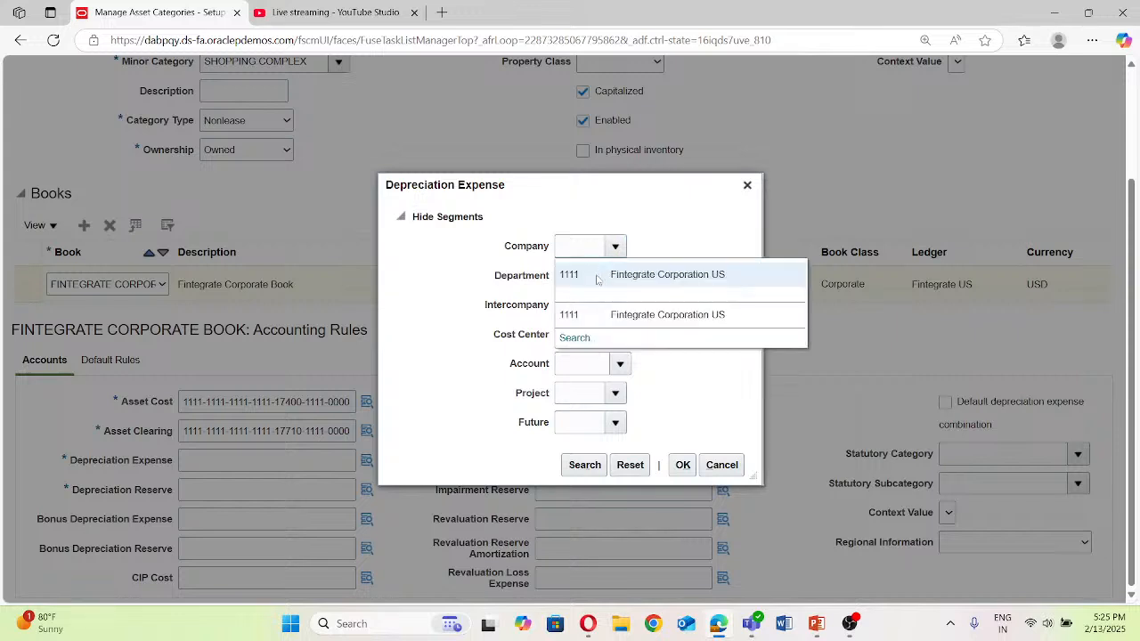
{"action": "left_click", "coordinate": [600, 276]}
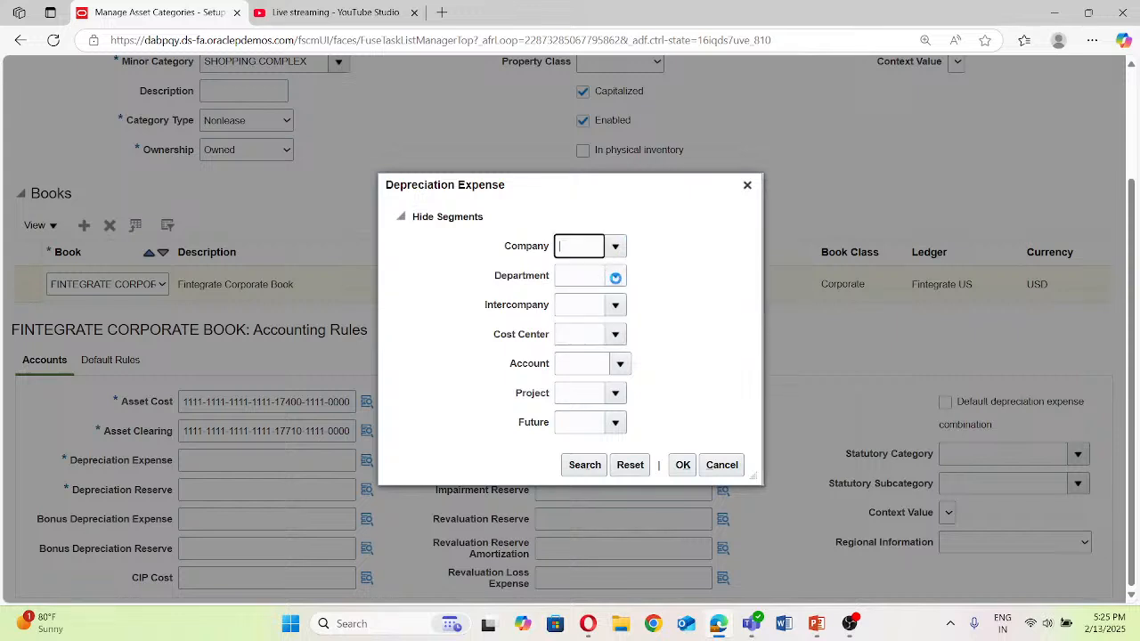
{"action": "left_click", "coordinate": [614, 276]}
{"action": "left_click", "coordinate": [611, 302]}
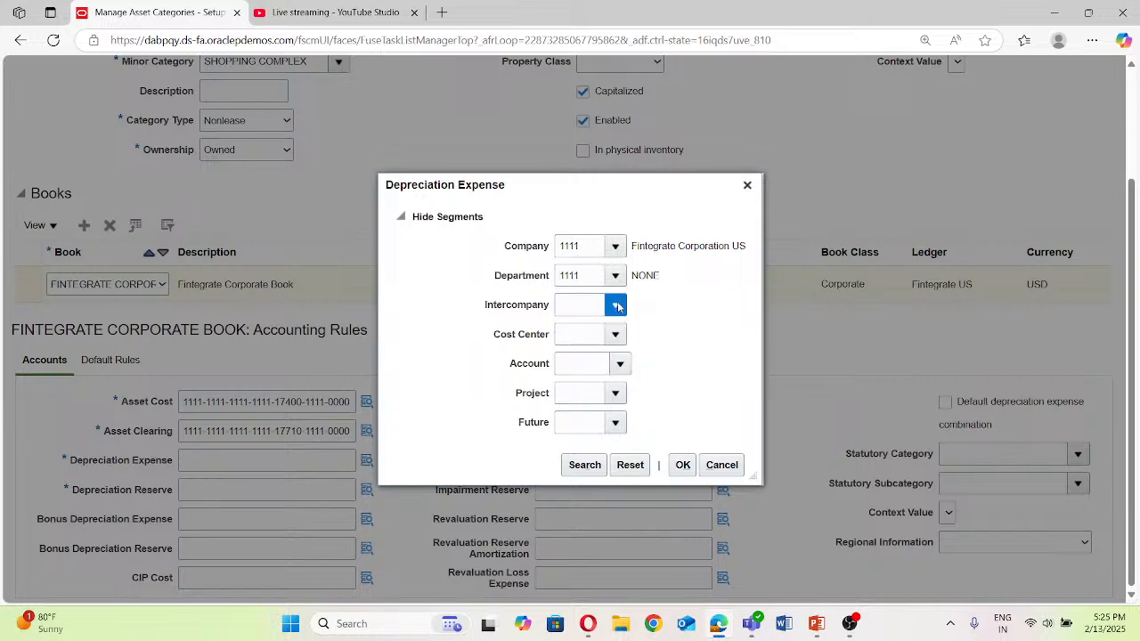
{"action": "left_click", "coordinate": [595, 330]}
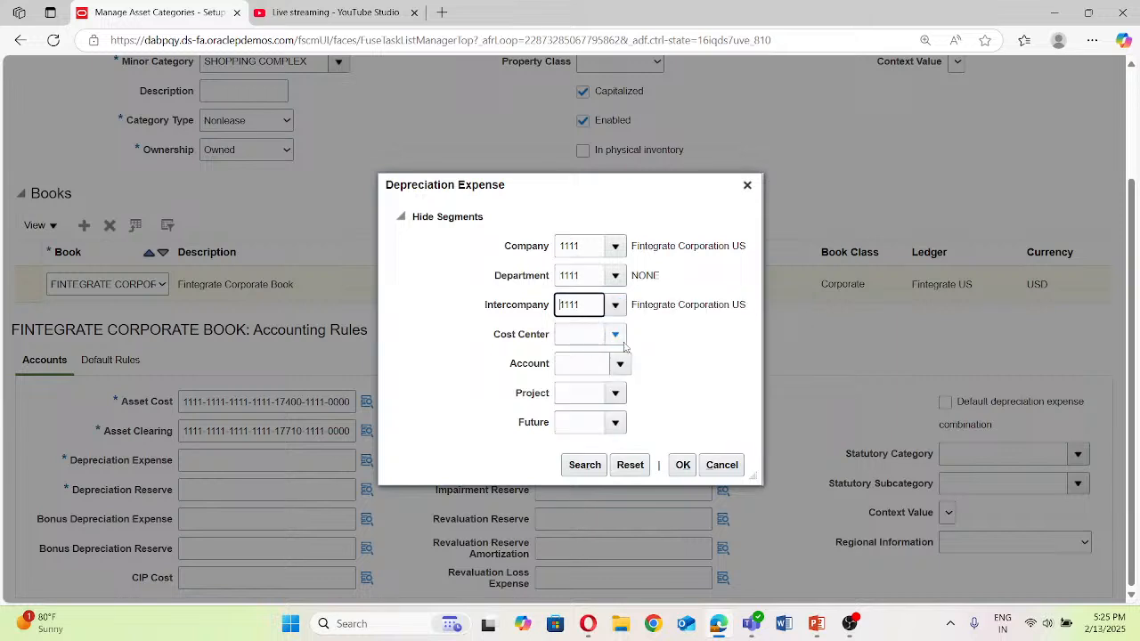
{"action": "left_click", "coordinate": [594, 361]}
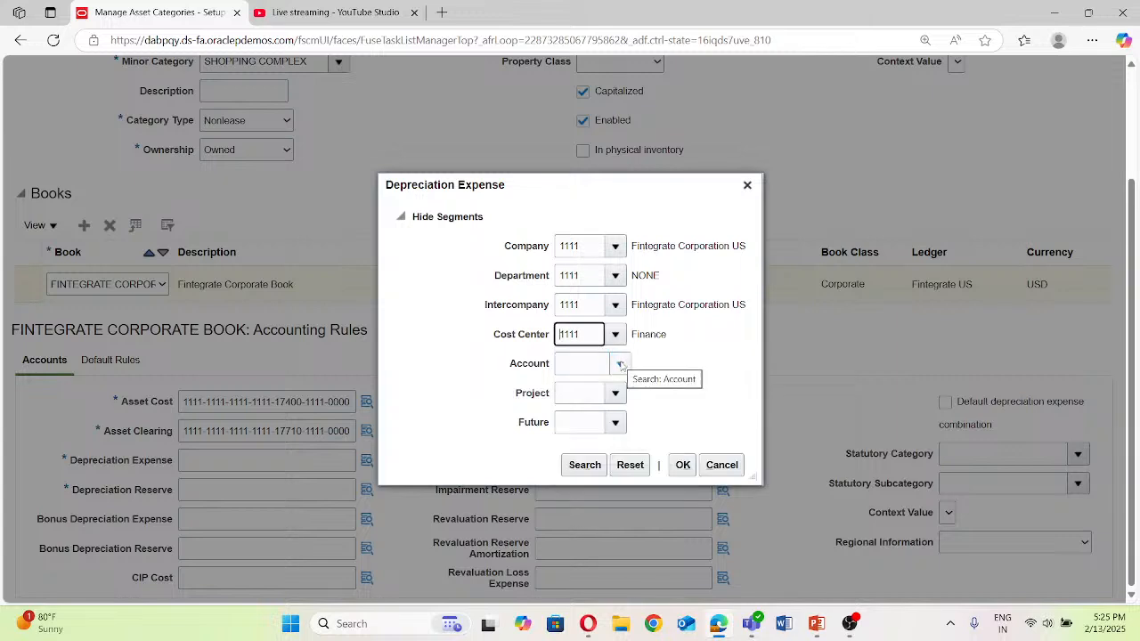
Step: Try to set the Account segment of the Depreciation Expense combination to 58010
{"action": "left_click", "coordinate": [568, 364]}
{"action": "type", "text": "58010"}
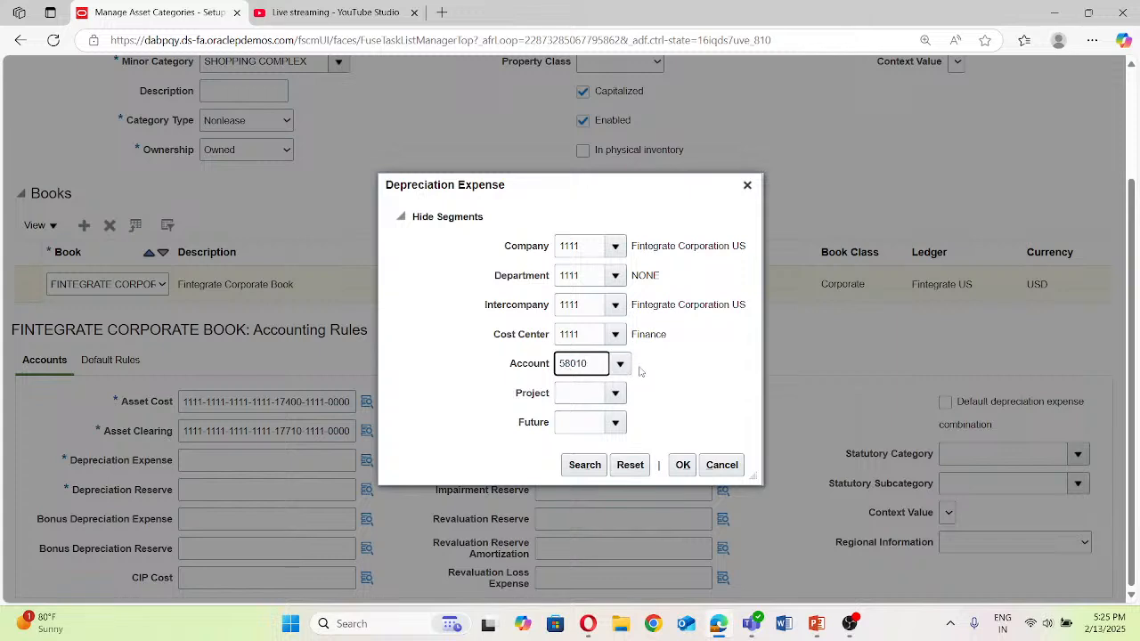
{"action": "left_click", "coordinate": [676, 370]}
{"action": "left_click", "coordinate": [595, 368]}
Step: Clear 58010 from the Account value search and search for accounts by the description Depreciation
{"action": "left_click", "coordinate": [619, 365]}
{"action": "double_click", "coordinate": [595, 363]}
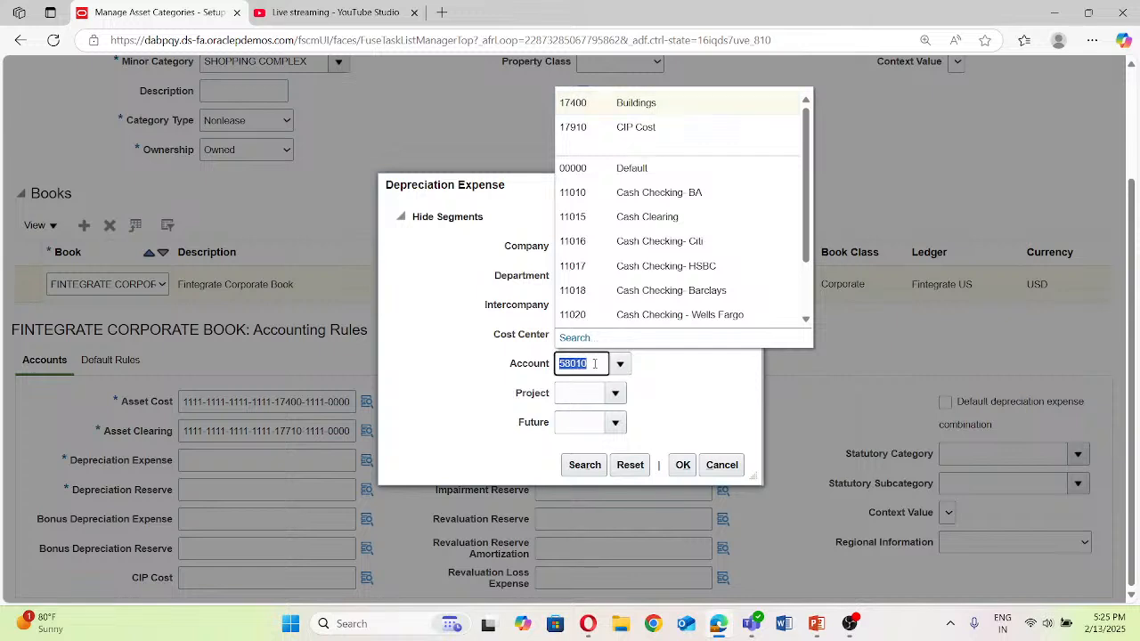
{"action": "left_click", "coordinate": [583, 338]}
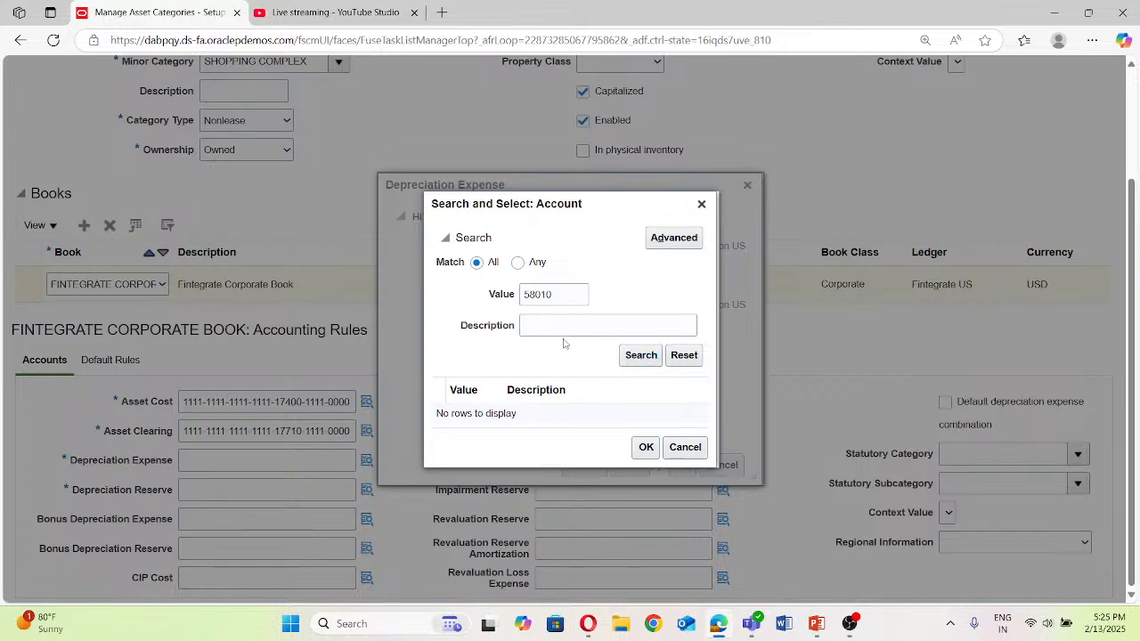
{"action": "left_click", "coordinate": [561, 297]}
{"action": "double_click", "coordinate": [561, 298]}
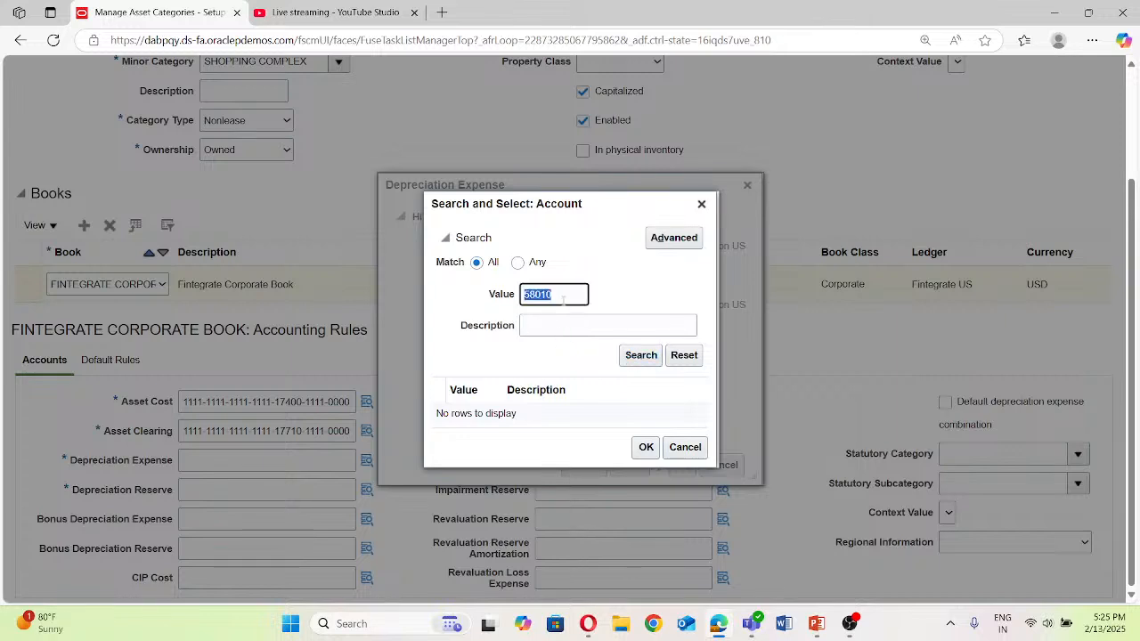
{"action": "key", "text": "BackSpace"}
{"action": "left_click", "coordinate": [541, 322]}
{"action": "type", "text": "De"}
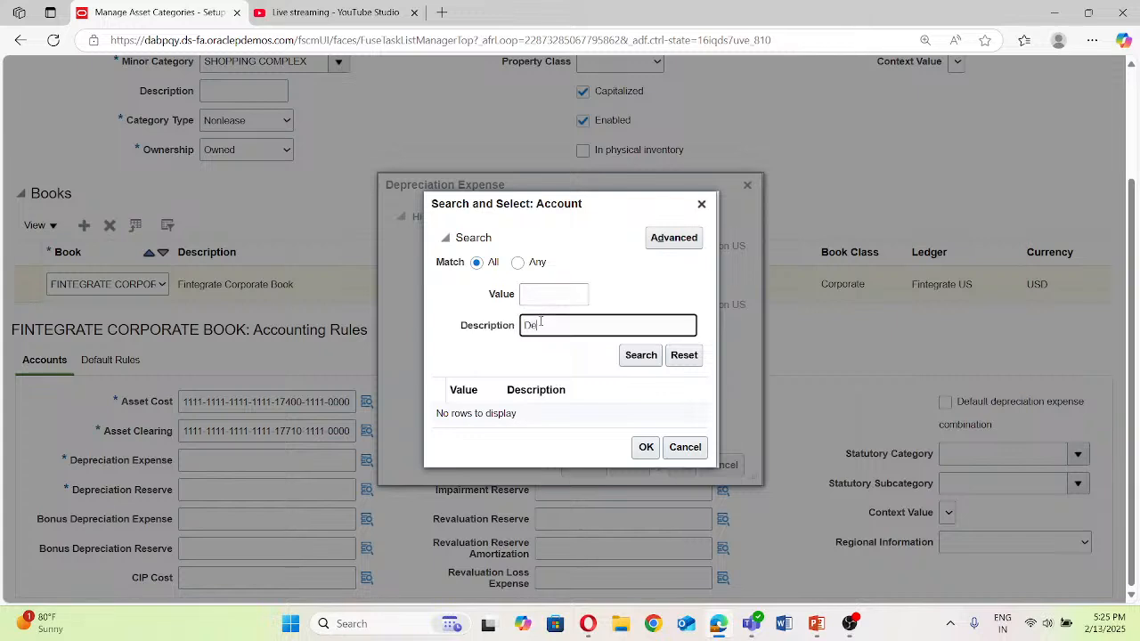
{"action": "type", "text": "preciation"}
{"action": "left_click", "coordinate": [643, 356]}
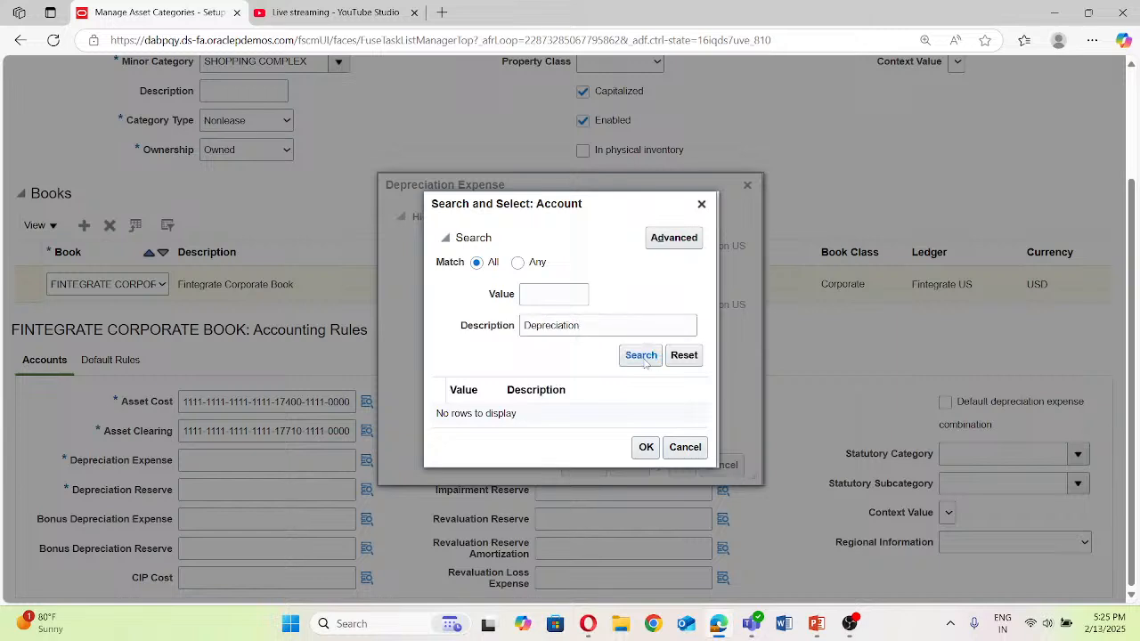
Step: Switch to the advanced account search and look for descriptions that contain Depreciation
{"action": "left_click", "coordinate": [675, 237]}
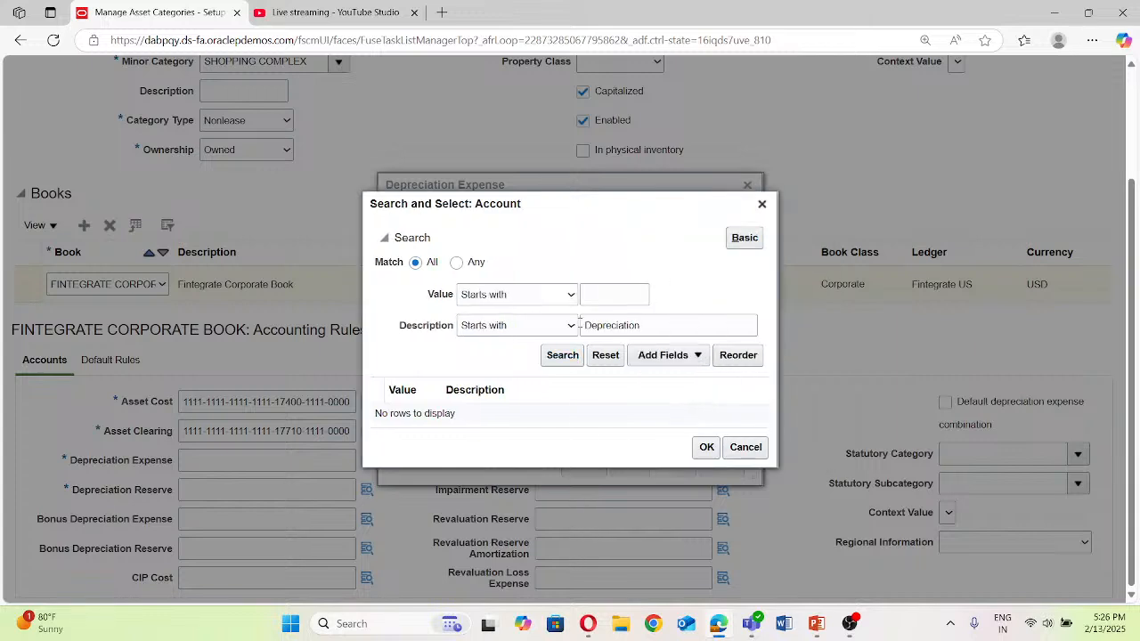
{"action": "left_click", "coordinate": [566, 324]}
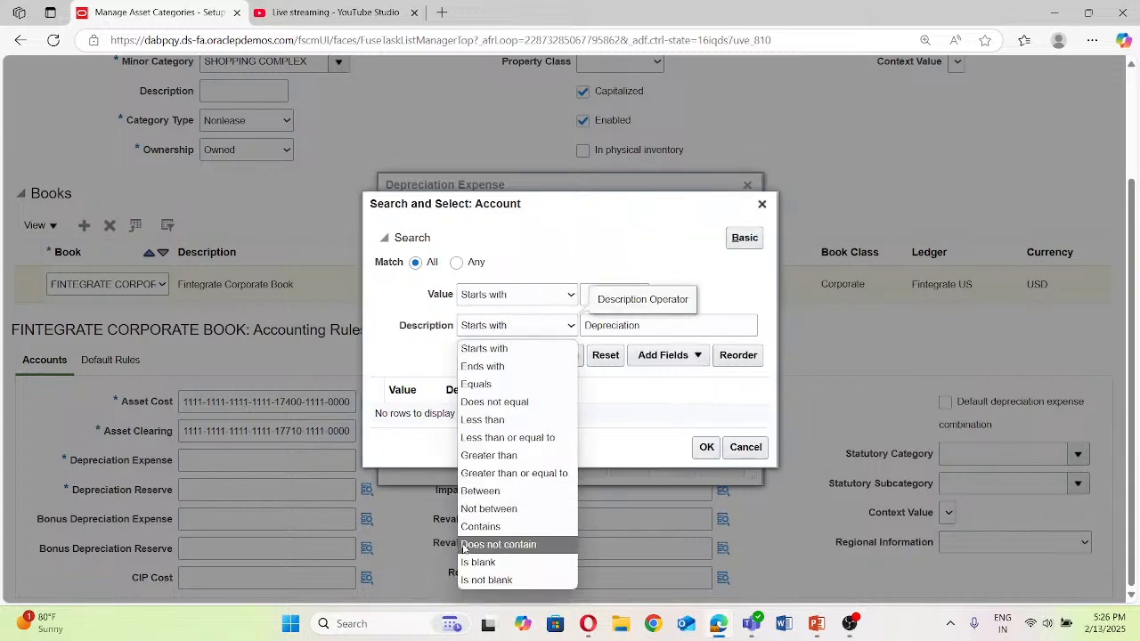
{"action": "left_click", "coordinate": [481, 526]}
{"action": "left_click", "coordinate": [570, 358]}
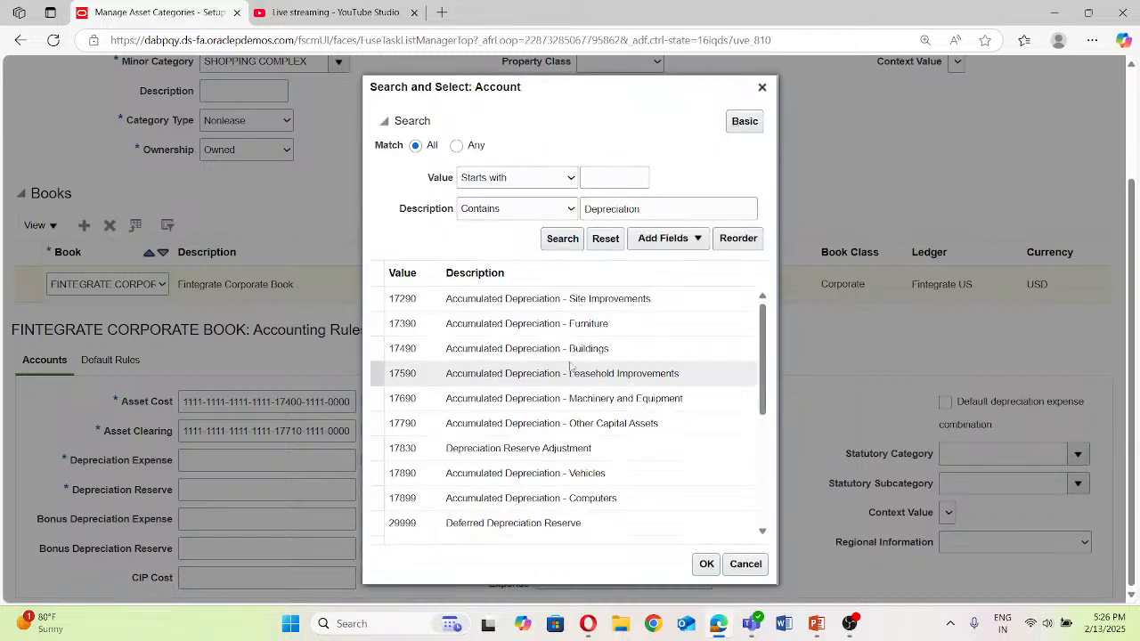
Step: Choose 56010 Buildings Depreciation from the found accounts as the Account segment of the Depreciation Expense combination
{"action": "scroll", "coordinate": [562, 472], "scroll_direction": "down", "scroll_amount": 1}
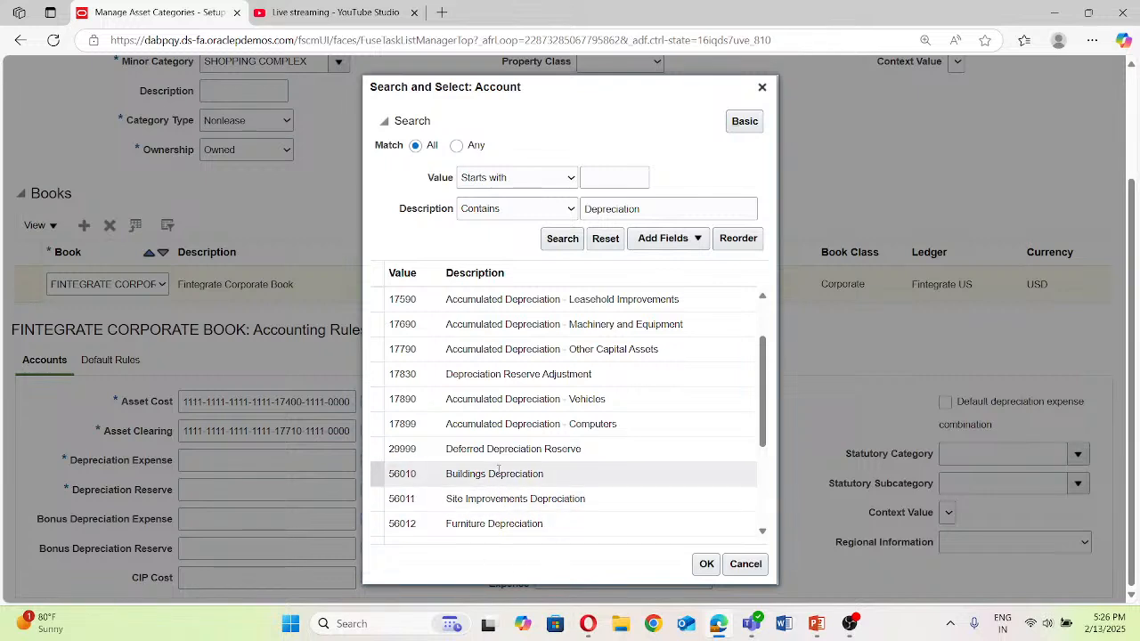
{"action": "scroll", "coordinate": [508, 423], "scroll_direction": "down", "scroll_amount": 2}
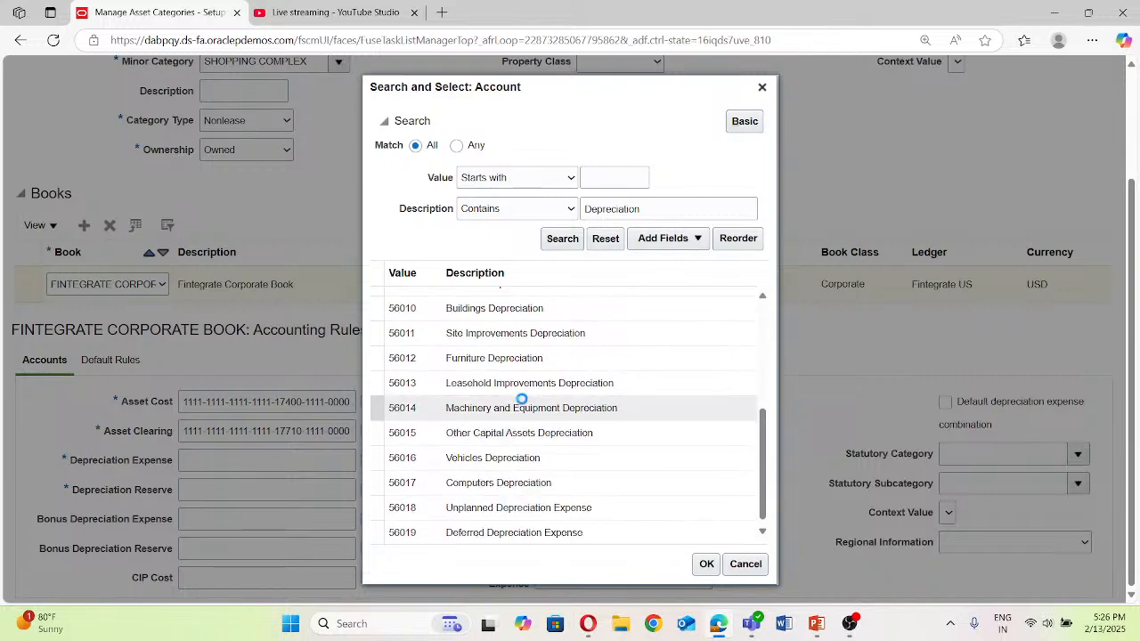
{"action": "scroll", "coordinate": [559, 482], "scroll_direction": "up", "scroll_amount": 5}
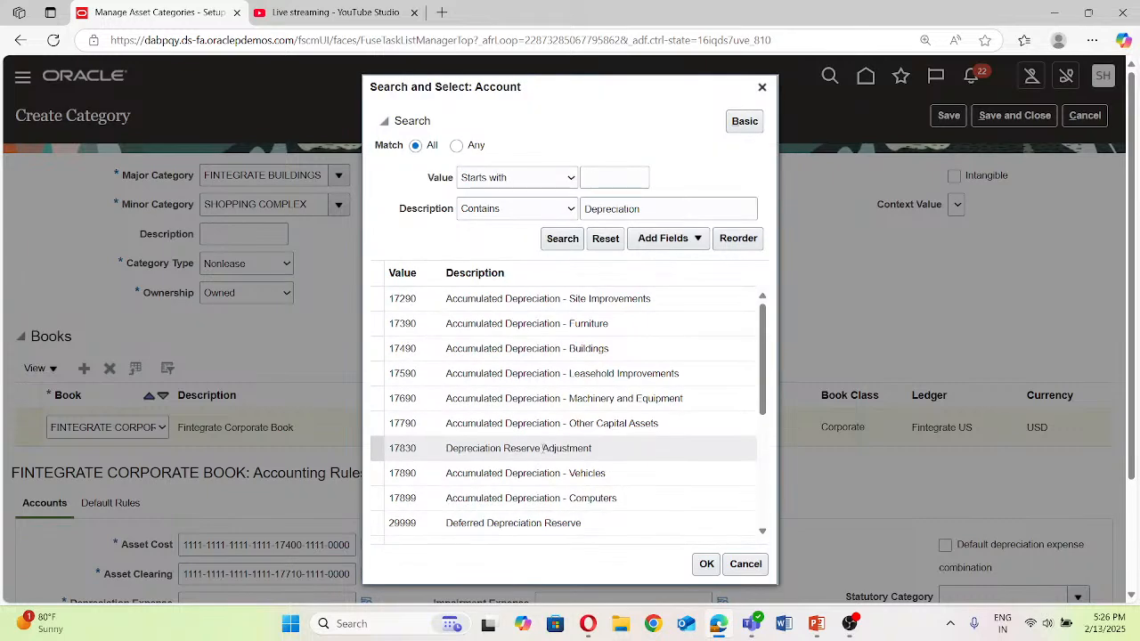
{"action": "scroll", "coordinate": [543, 448], "scroll_direction": "down", "scroll_amount": 5}
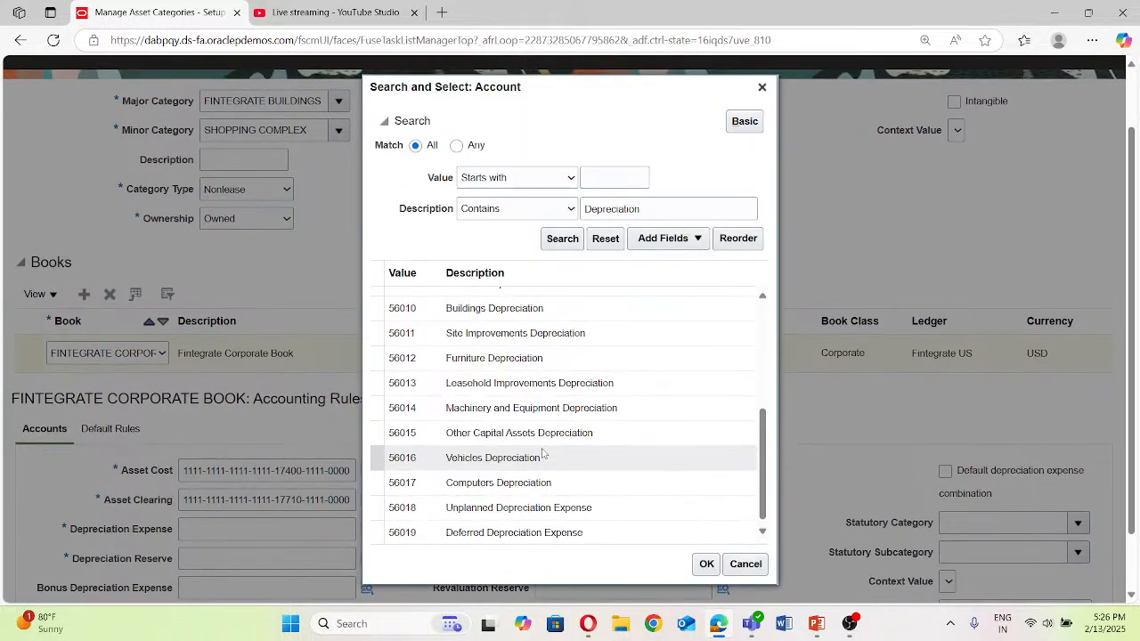
{"action": "scroll", "coordinate": [542, 454], "scroll_direction": "down", "scroll_amount": 1}
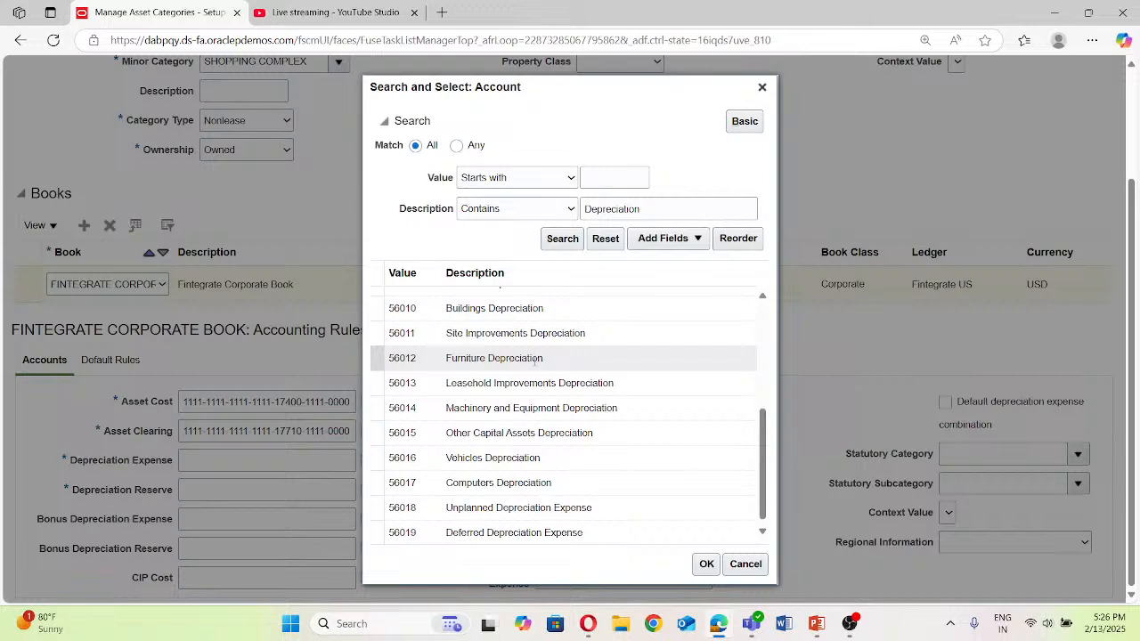
{"action": "left_click", "coordinate": [498, 318]}
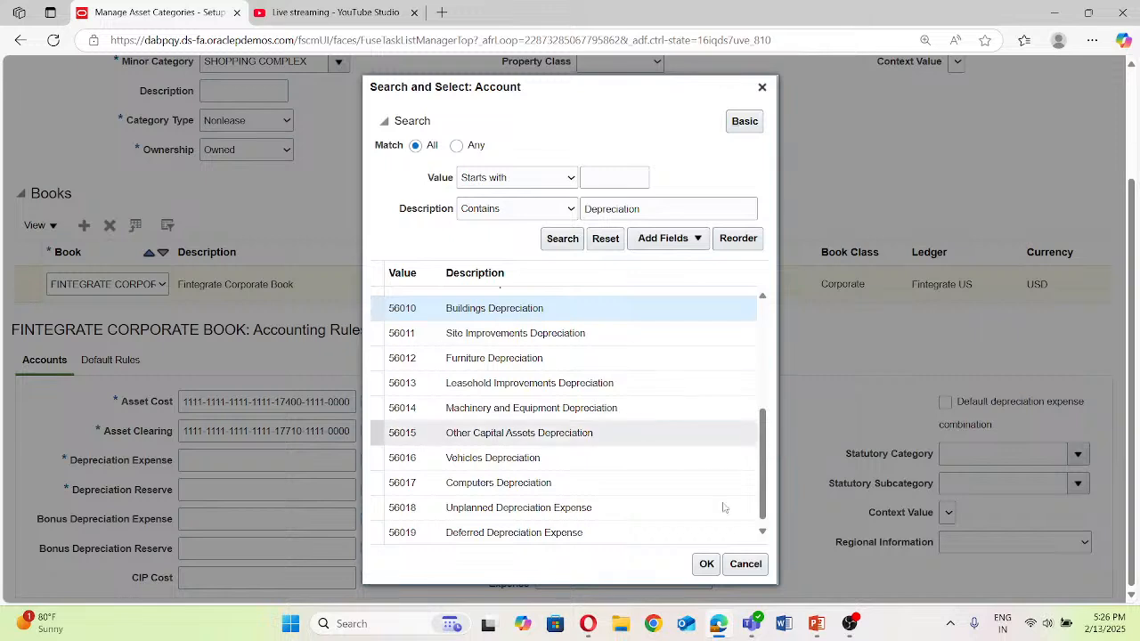
{"action": "left_click", "coordinate": [709, 564]}
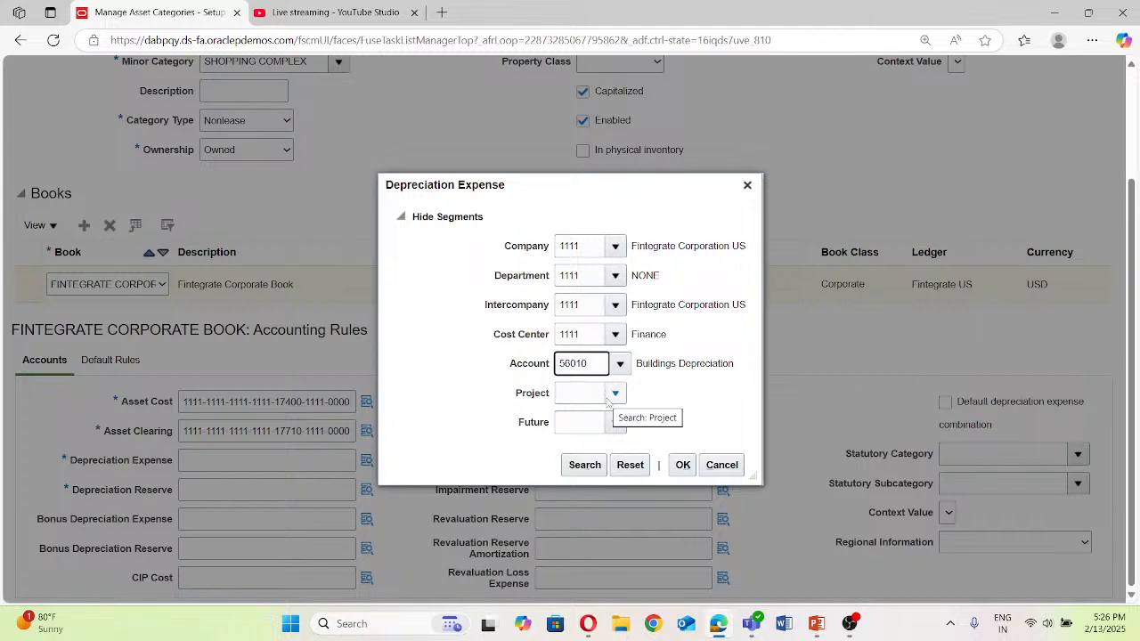
Step: Complete the Depreciation Expense combination with Project 1111 NONE and Future 0000, and accept it
{"action": "left_click", "coordinate": [614, 393]}
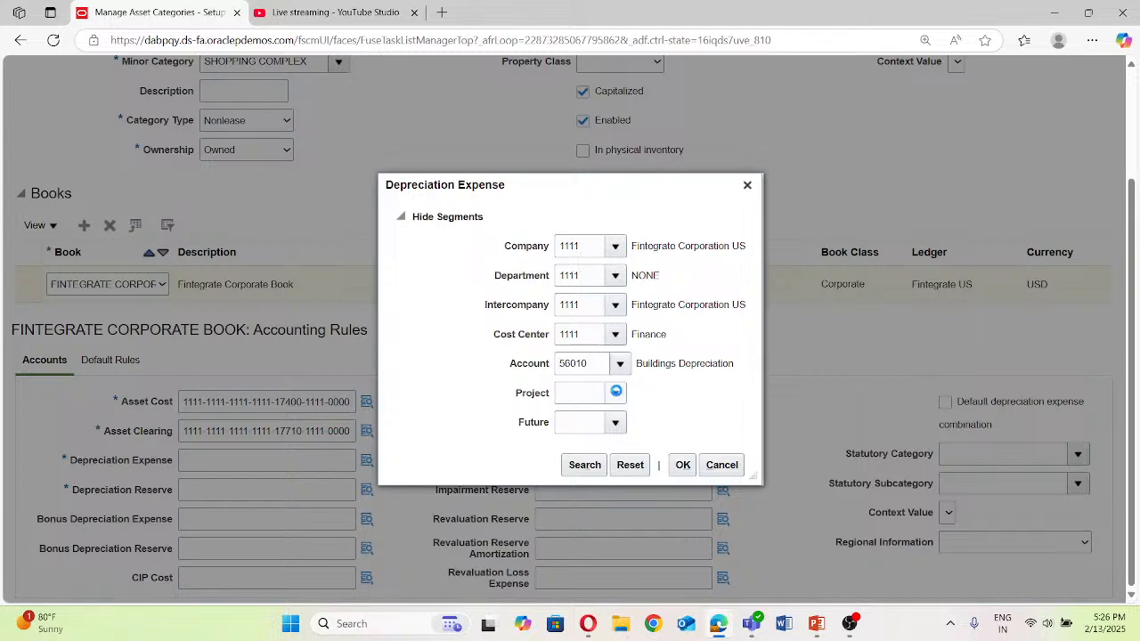
{"action": "left_click", "coordinate": [574, 421]}
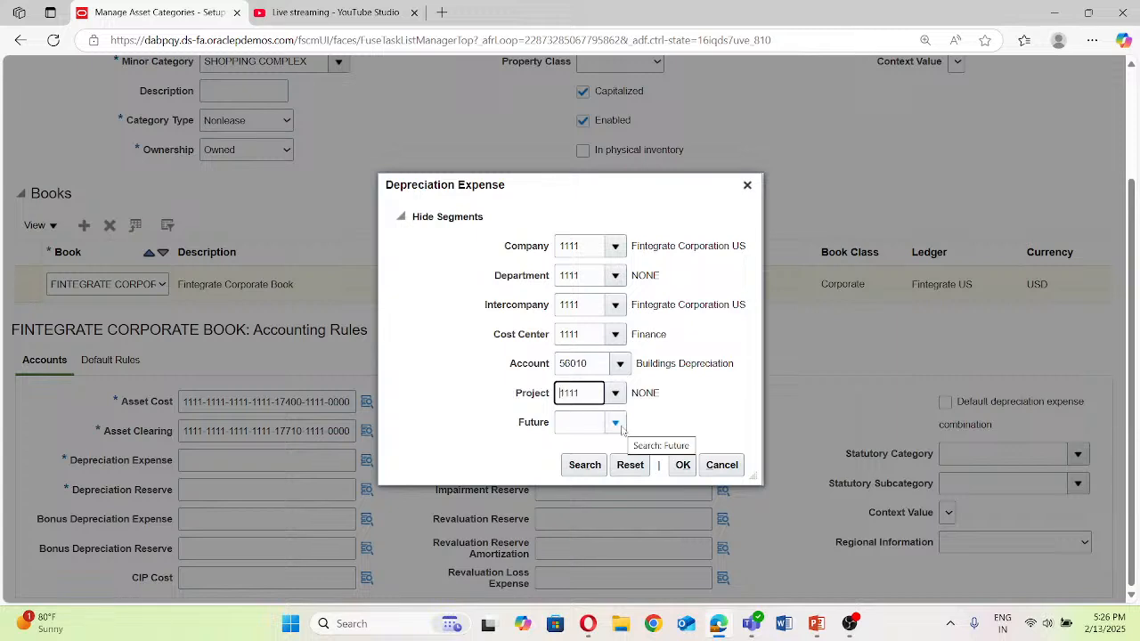
{"action": "left_click", "coordinate": [571, 448]}
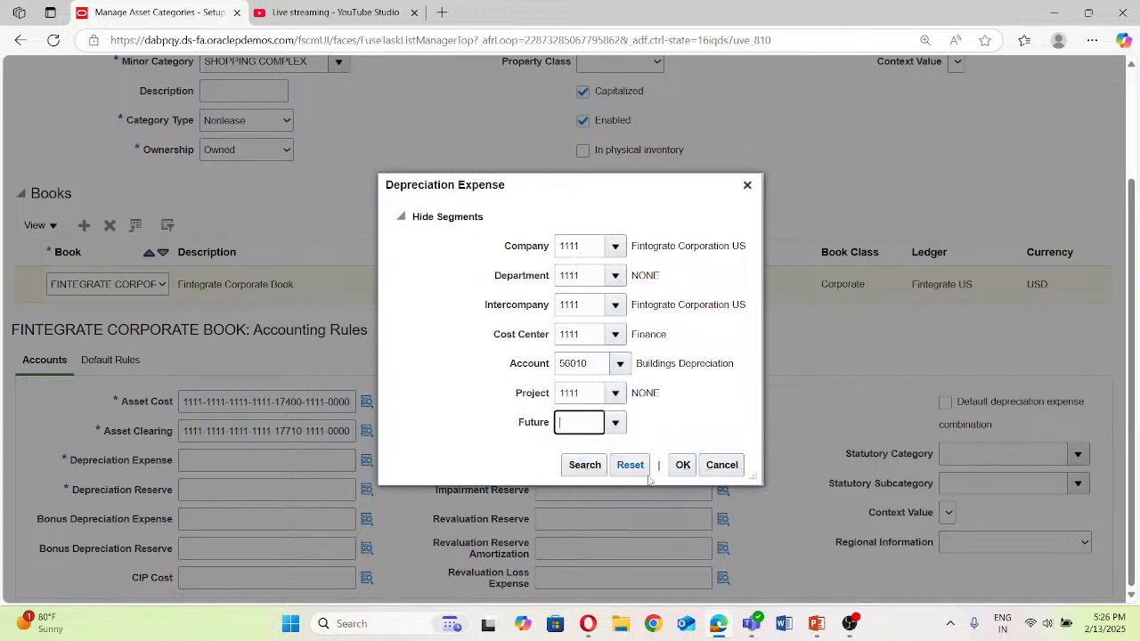
{"action": "left_click", "coordinate": [673, 469]}
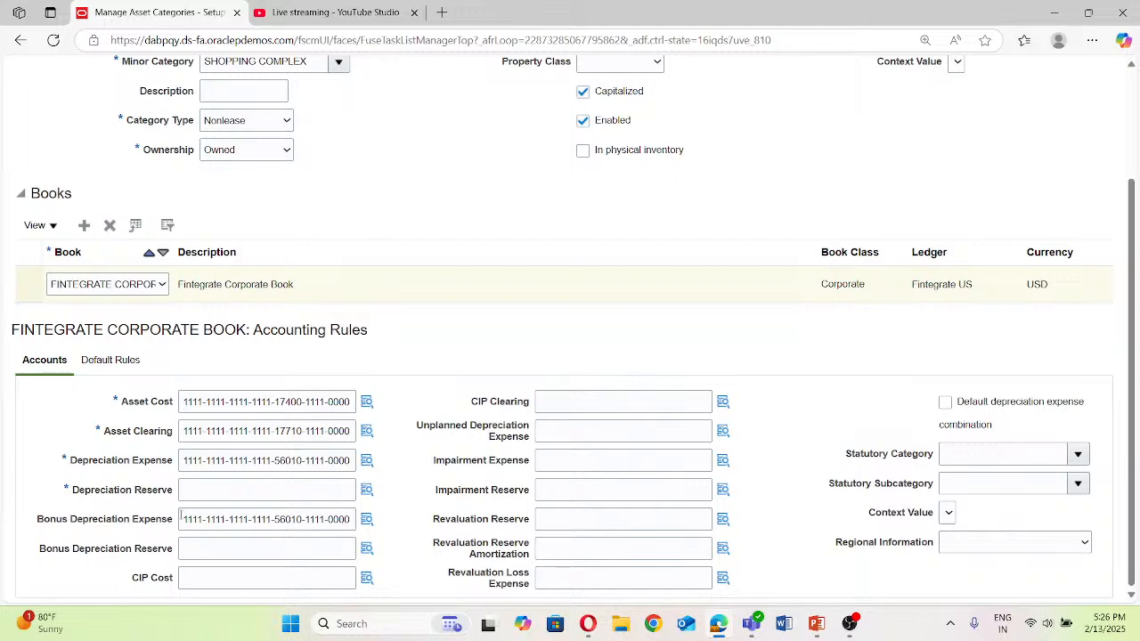
{"action": "triple_click", "coordinate": [187, 460]}
{"action": "key", "text": "ctrl+c"}
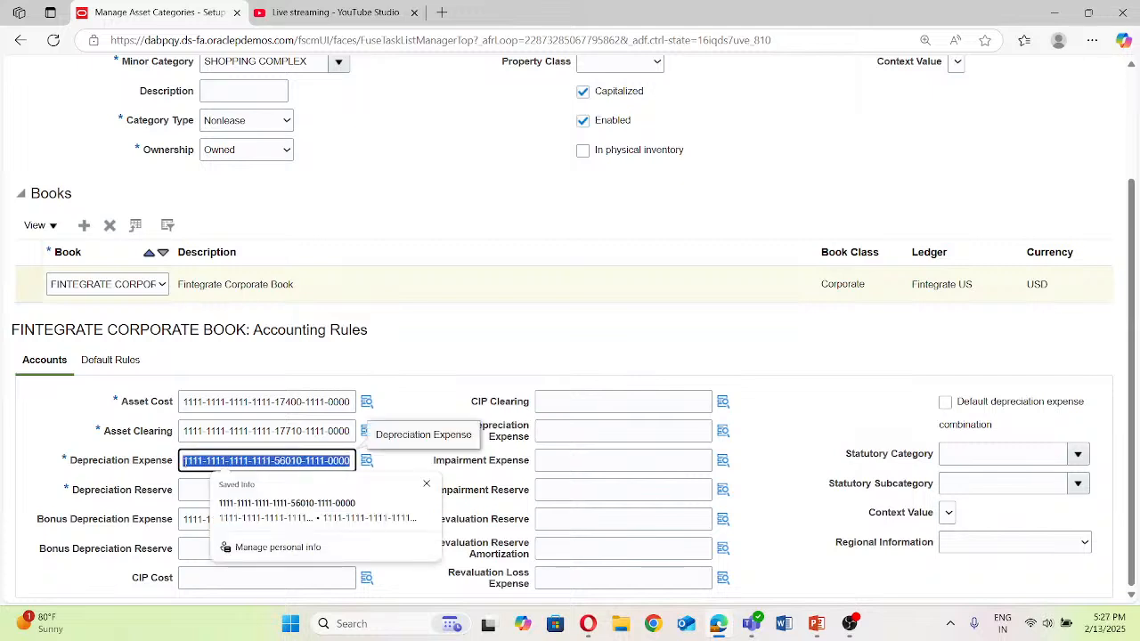
{"action": "left_click", "coordinate": [186, 490]}
{"action": "key", "text": "ctrl+v"}
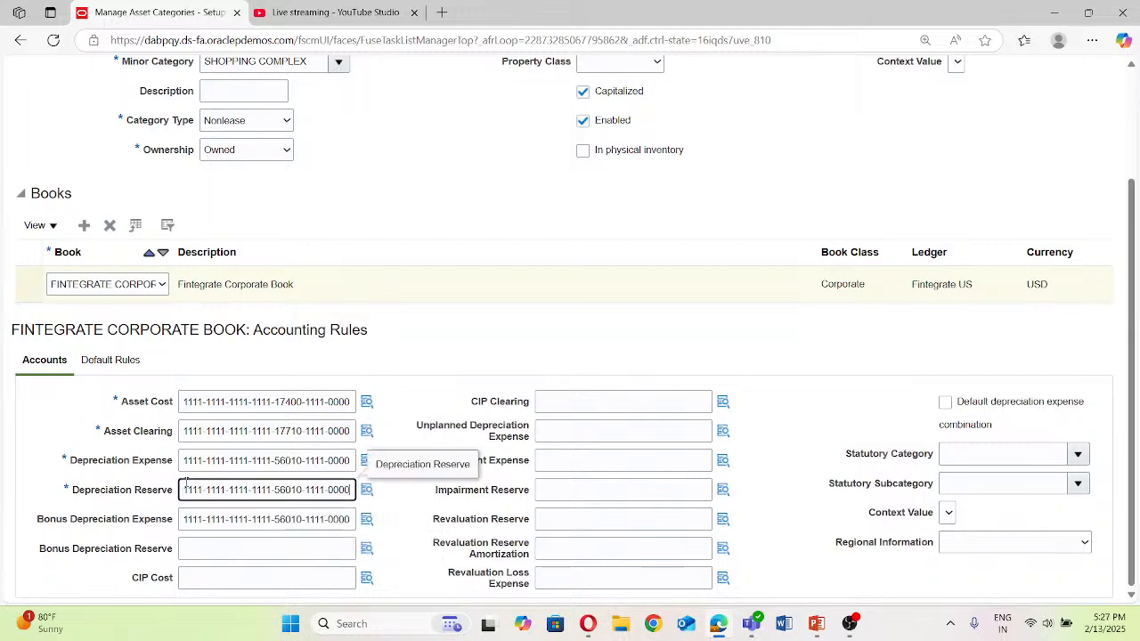
{"action": "left_click", "coordinate": [443, 378]}
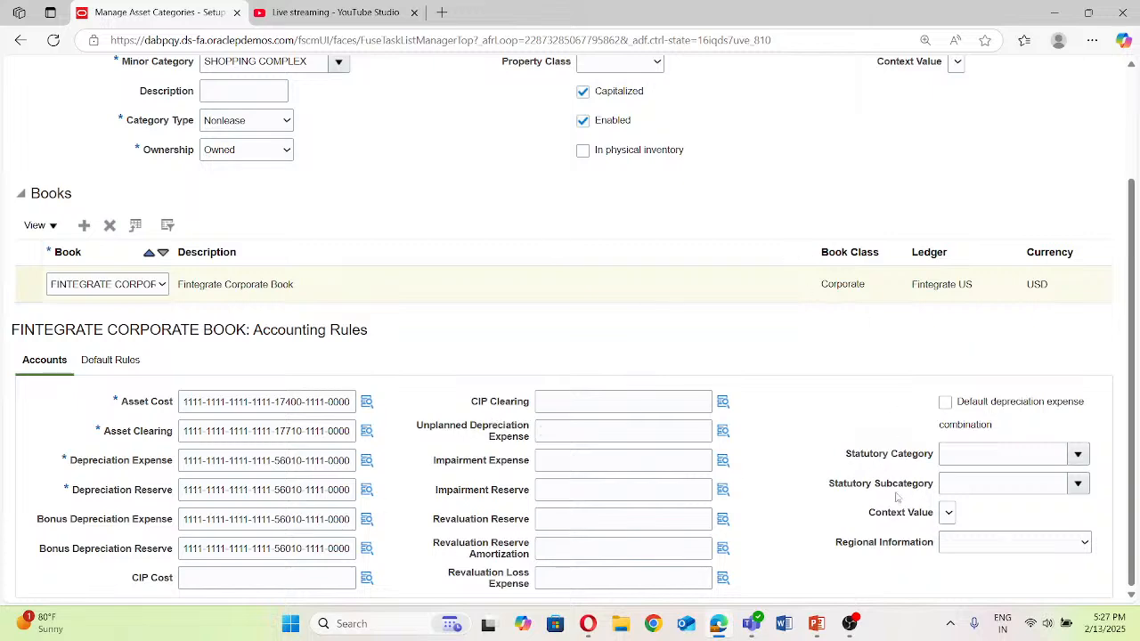
Step: Add a default rule row to the accounting rules of the FINTEGRATE CORPORATE BOOK
{"action": "scroll", "coordinate": [859, 478], "scroll_direction": "up", "scroll_amount": 2}
{"action": "scroll", "coordinate": [859, 478], "scroll_direction": "down", "scroll_amount": 2}
{"action": "left_click", "coordinate": [98, 363]}
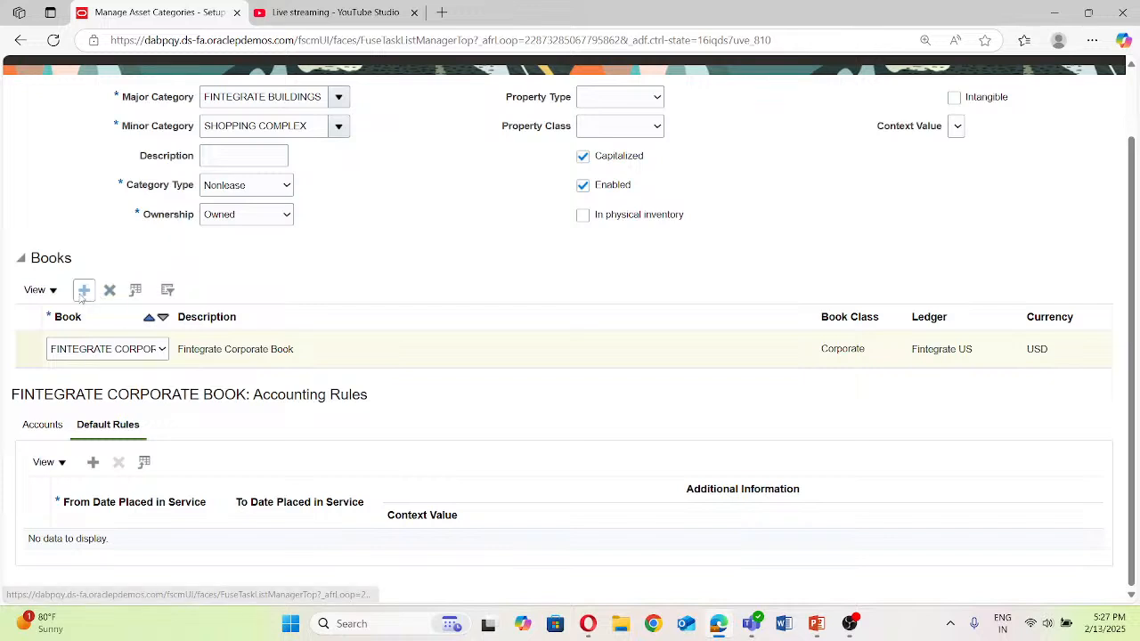
{"action": "left_click", "coordinate": [92, 463]}
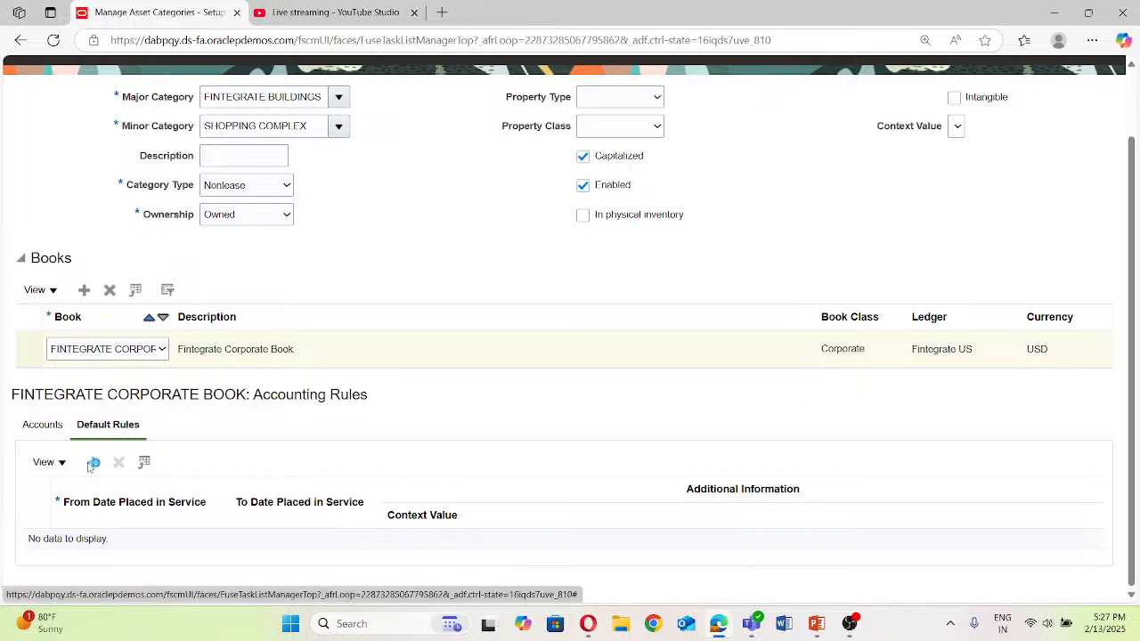
{"action": "scroll", "coordinate": [233, 476], "scroll_direction": "down", "scroll_amount": 3}
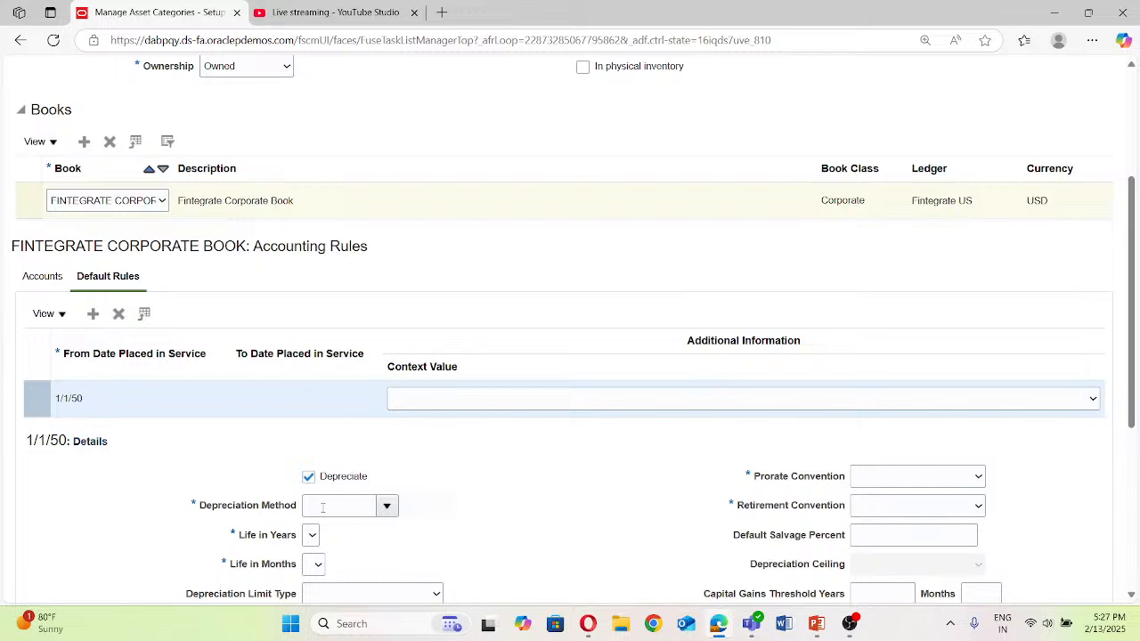
Step: Search the depreciation methods for STL and assign STL Straight-Line as the default rule's depreciation method
{"action": "left_click", "coordinate": [387, 505]}
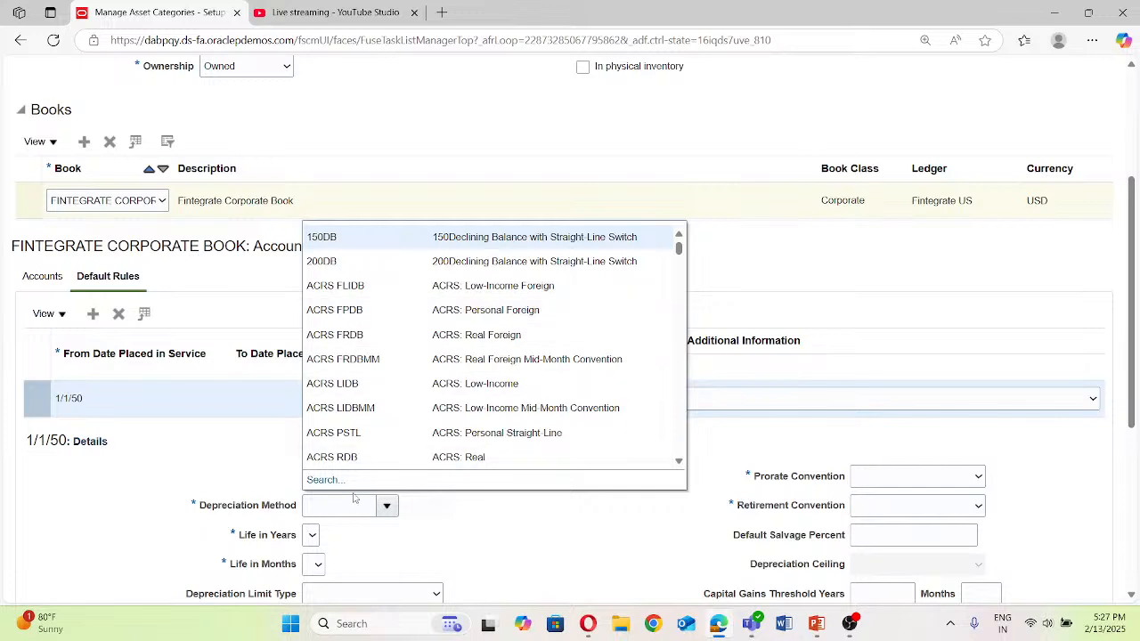
{"action": "left_click", "coordinate": [326, 480]}
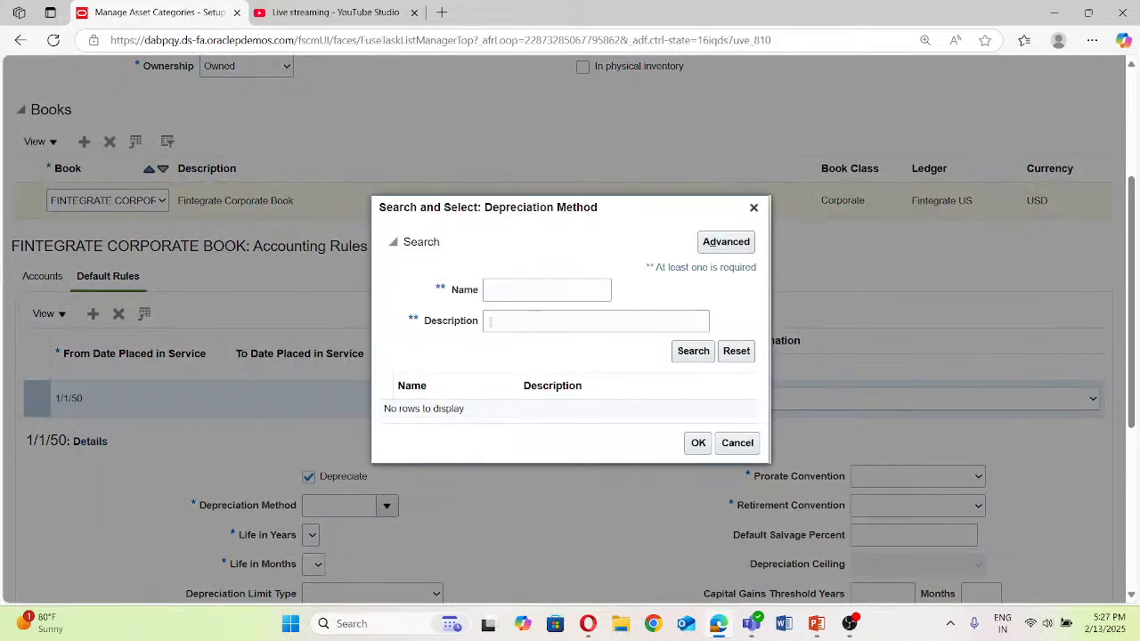
{"action": "left_click", "coordinate": [520, 290]}
{"action": "type", "text": "STL"}
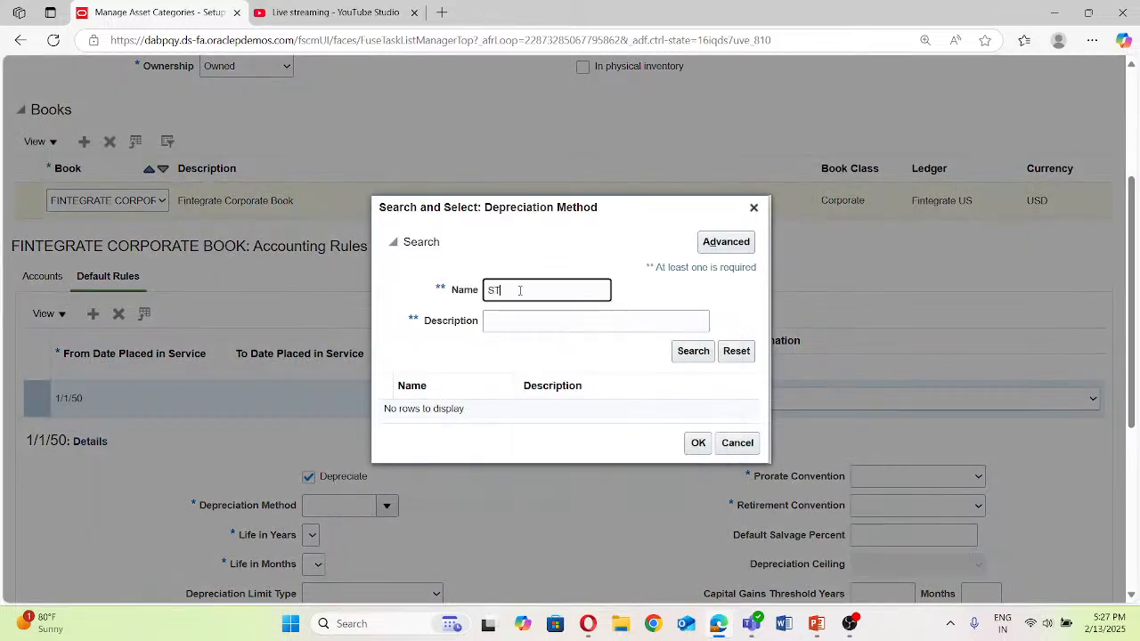
{"action": "left_click", "coordinate": [690, 352]}
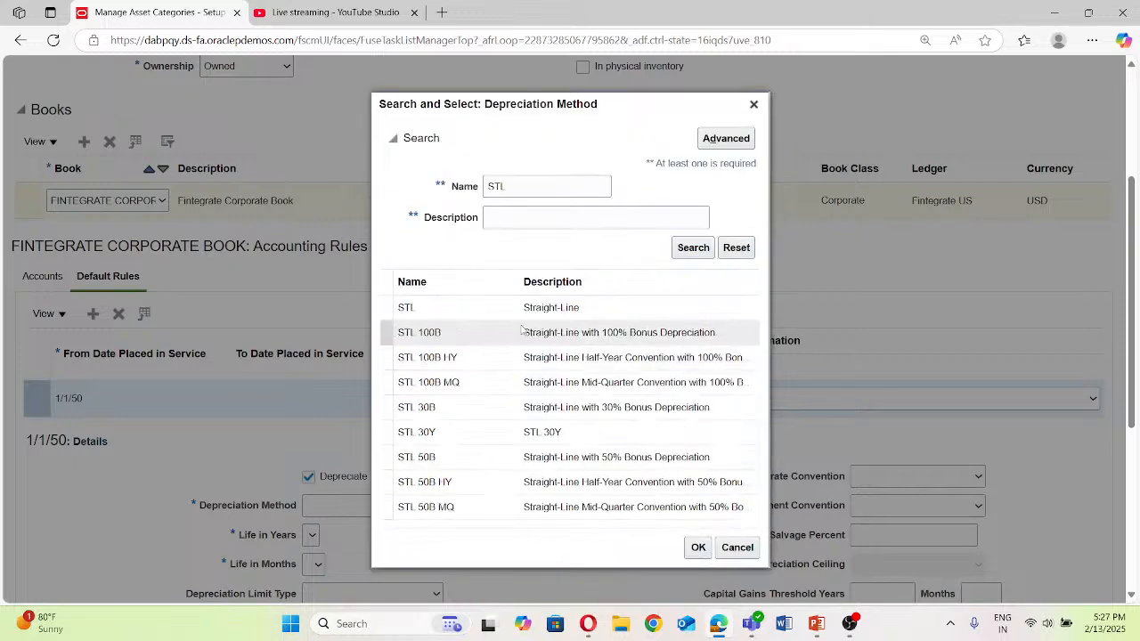
{"action": "left_click", "coordinate": [699, 548]}
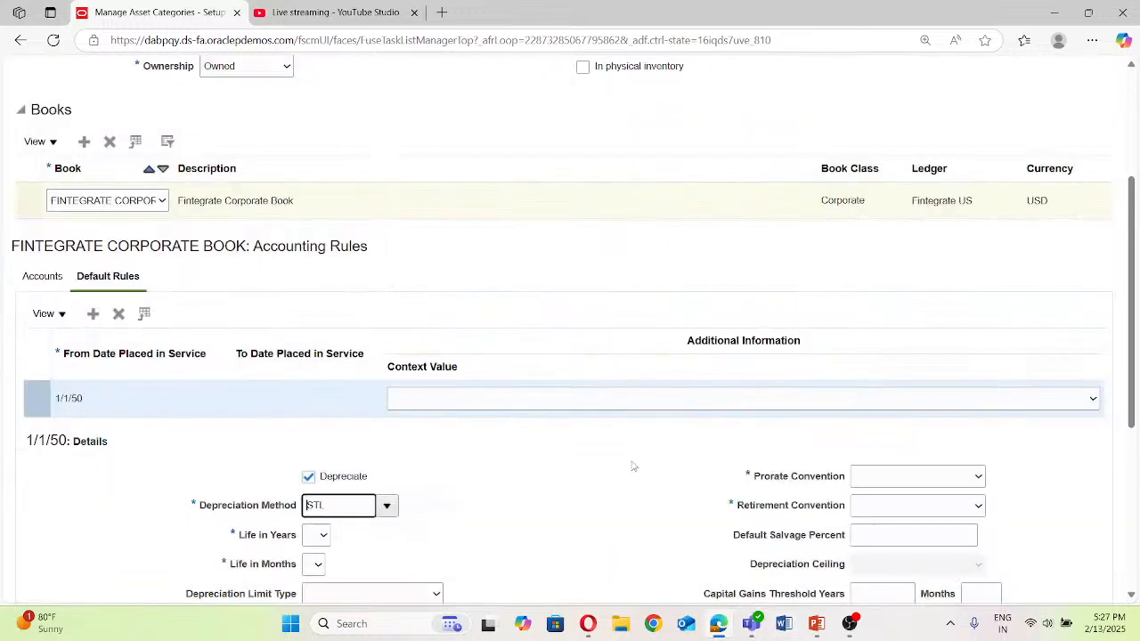
Step: Set the default rule's life to 60 years and 0 months
{"action": "scroll", "coordinate": [400, 441], "scroll_direction": "down", "scroll_amount": 2}
{"action": "left_click", "coordinate": [323, 386]}
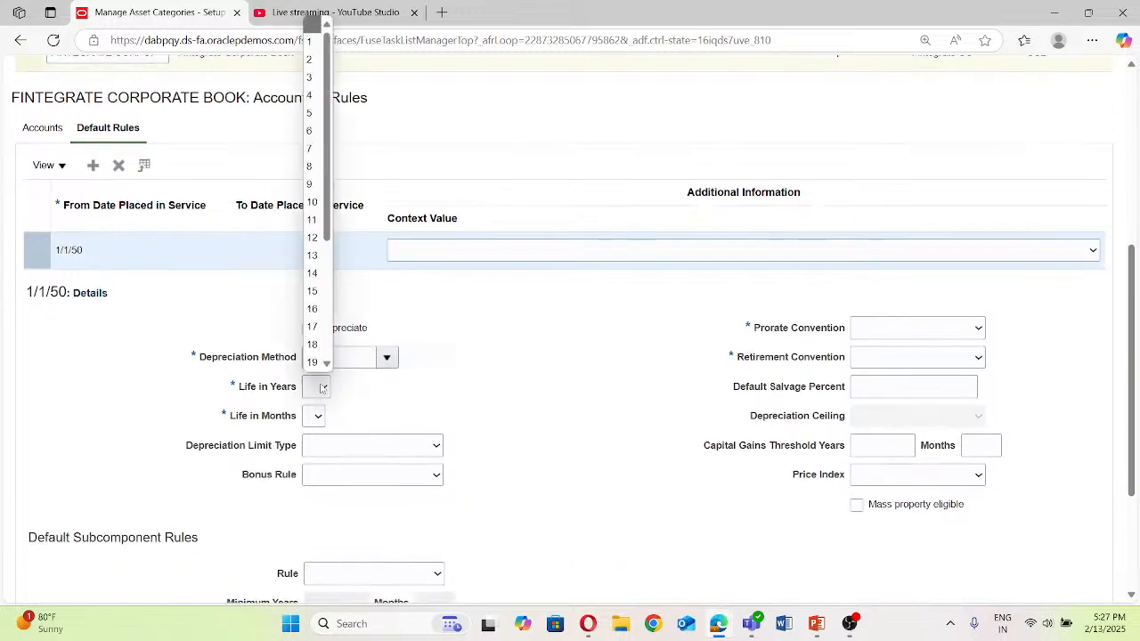
{"action": "scroll", "coordinate": [328, 301], "scroll_direction": "down", "scroll_amount": 3}
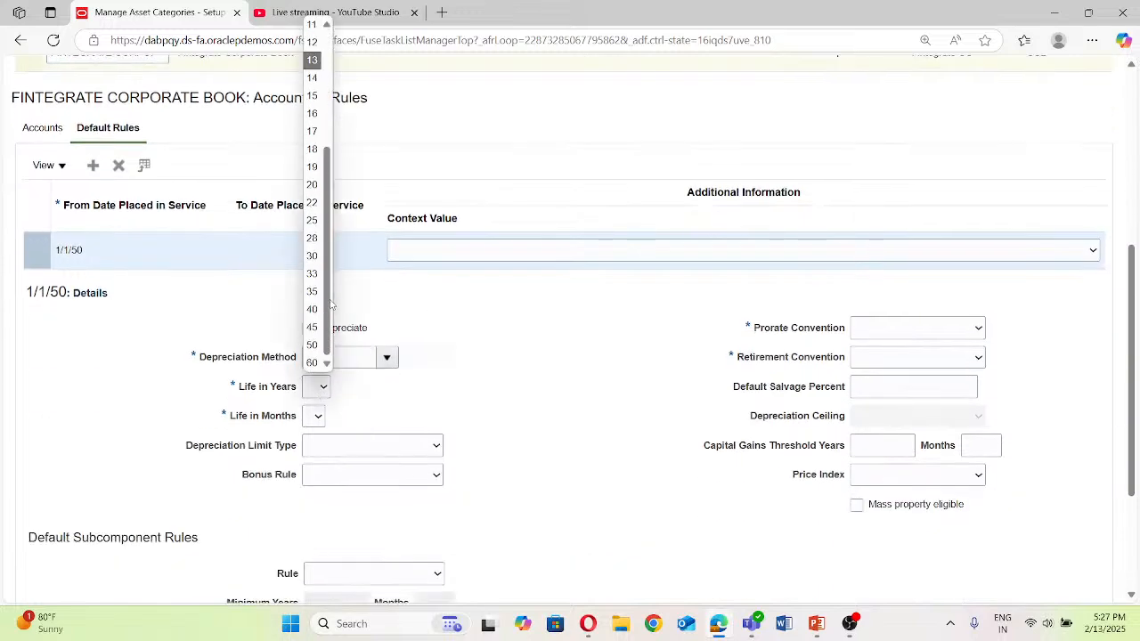
{"action": "left_click", "coordinate": [312, 362]}
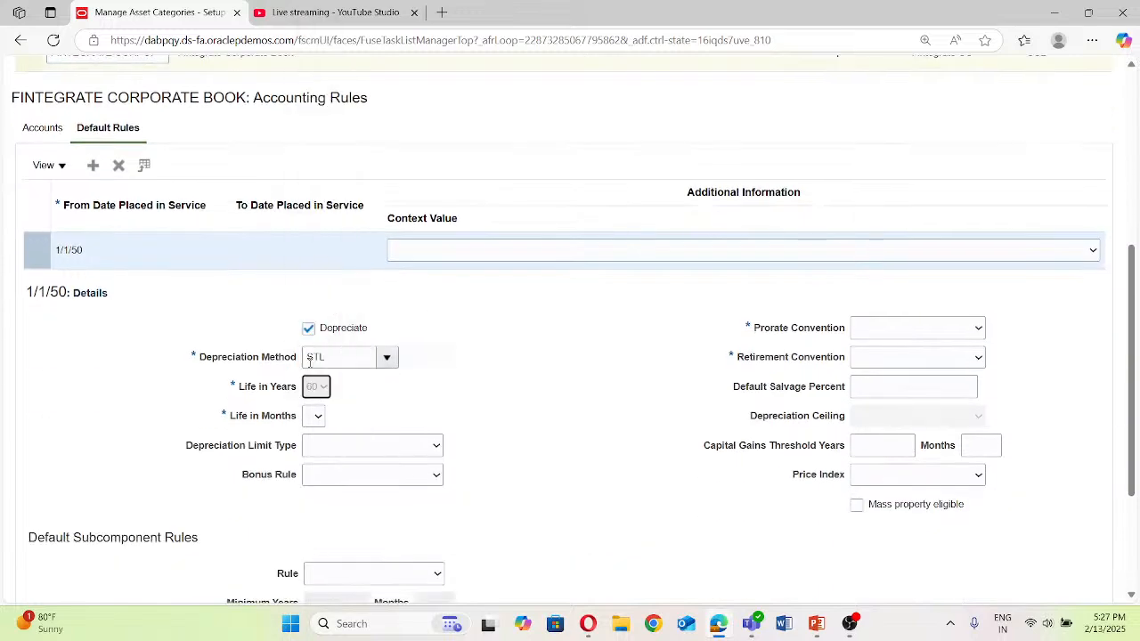
{"action": "left_click", "coordinate": [318, 415]}
{"action": "left_click", "coordinate": [312, 456]}
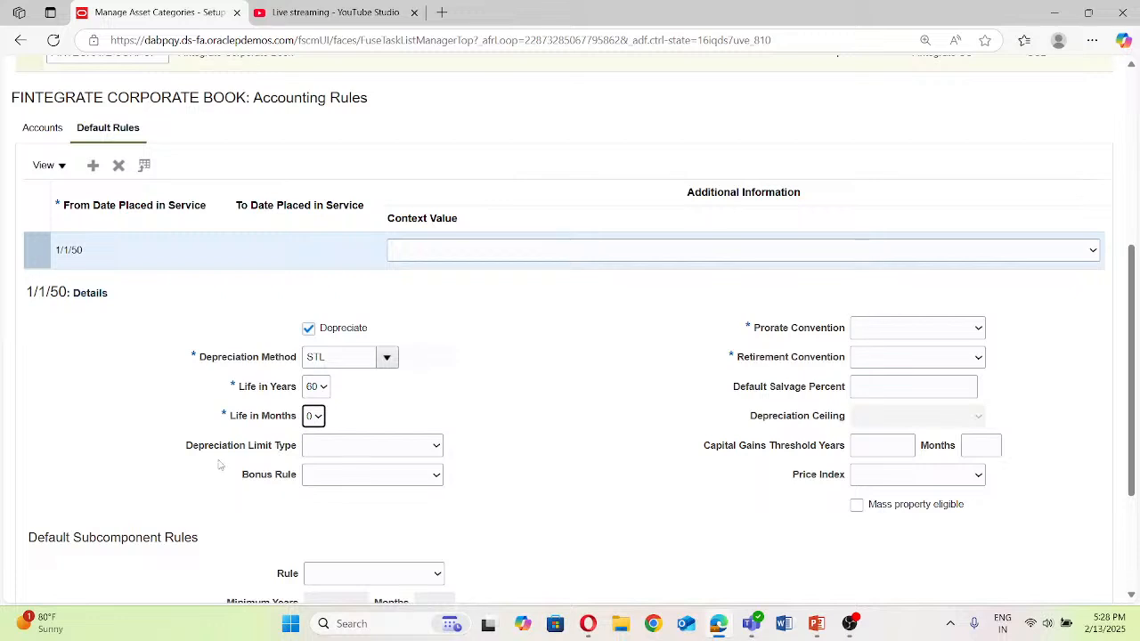
{"action": "scroll", "coordinate": [321, 469], "scroll_direction": "down", "scroll_amount": 1}
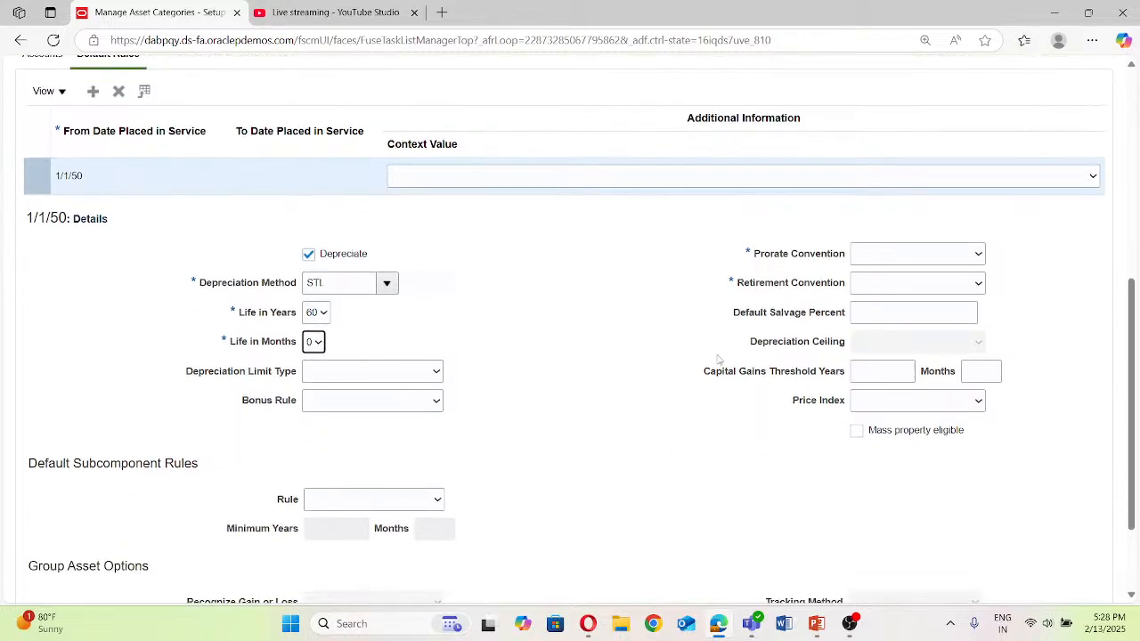
Step: Set both the prorate convention and the retirement convention of the default rule to Fint FUL M
{"action": "left_click", "coordinate": [941, 253]}
{"action": "left_click", "coordinate": [876, 310]}
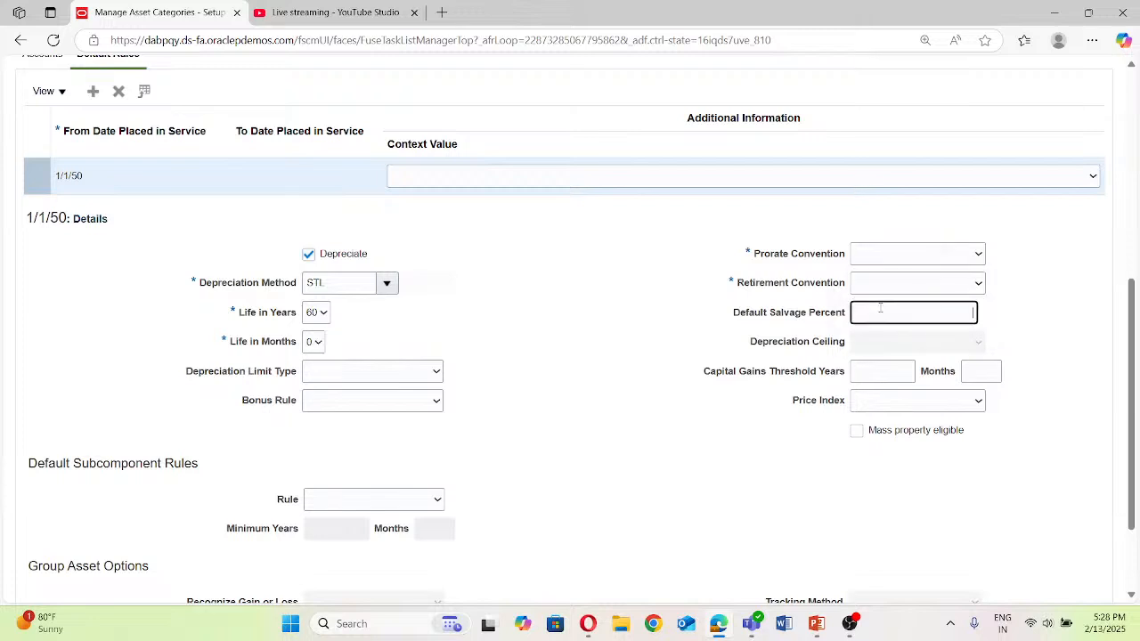
{"action": "left_click", "coordinate": [948, 258]}
{"action": "left_click", "coordinate": [895, 295]}
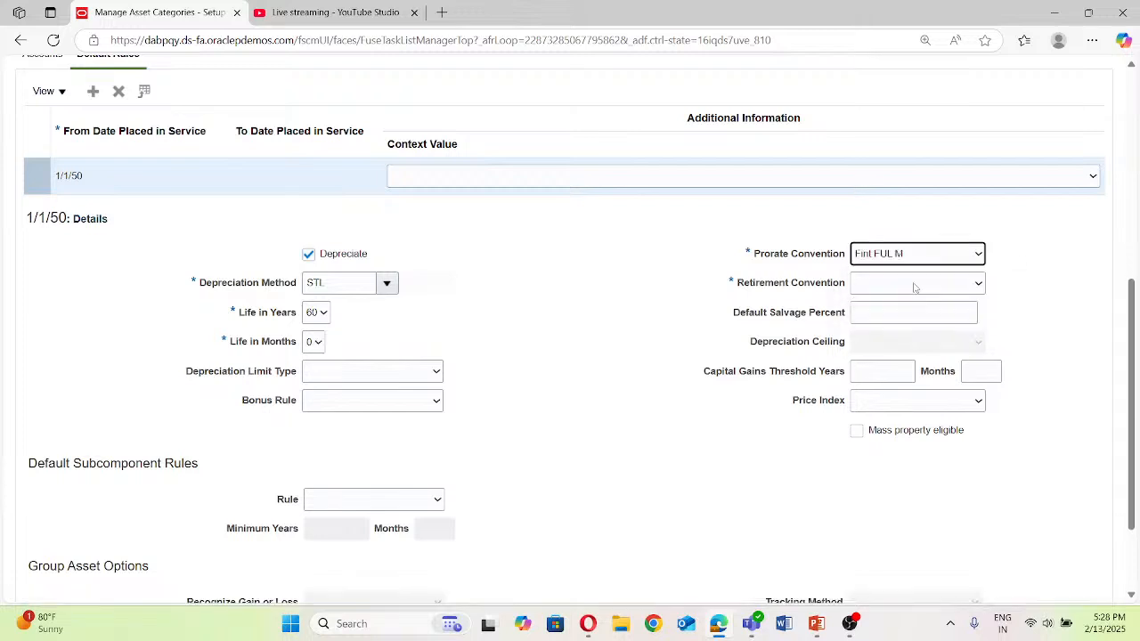
{"action": "left_click", "coordinate": [961, 283]}
{"action": "left_click", "coordinate": [913, 323]}
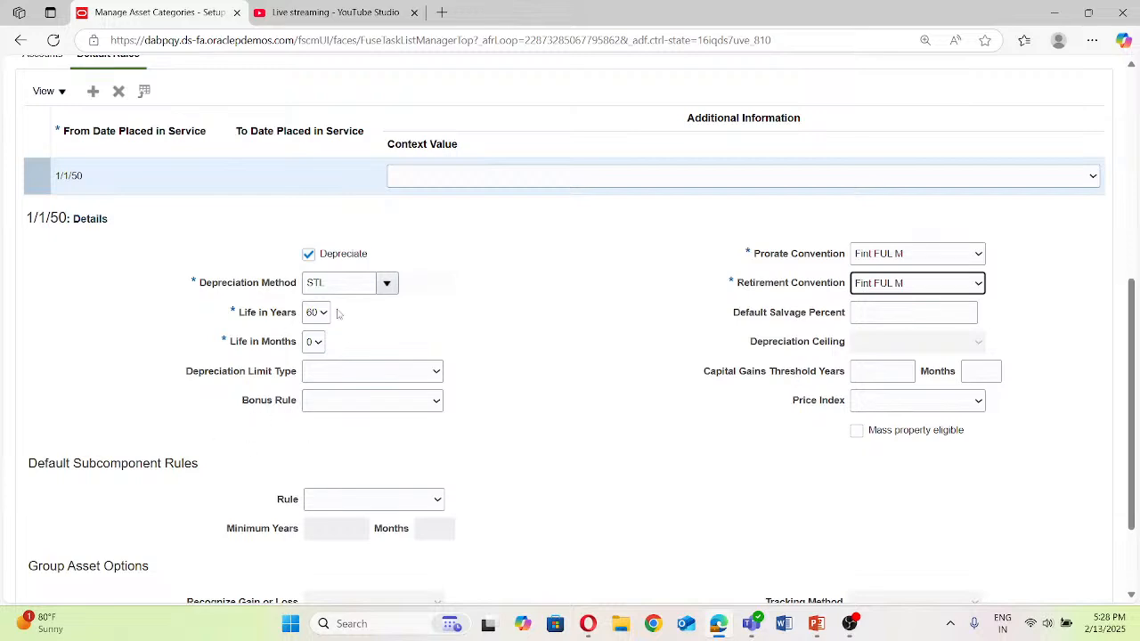
Step: Save and close the new FINTEGRATE BUILDINGS – SHOPPING COMPLEX category and return to the Fintegrate Implementation project
{"action": "scroll", "coordinate": [409, 394], "scroll_direction": "down", "scroll_amount": 3}
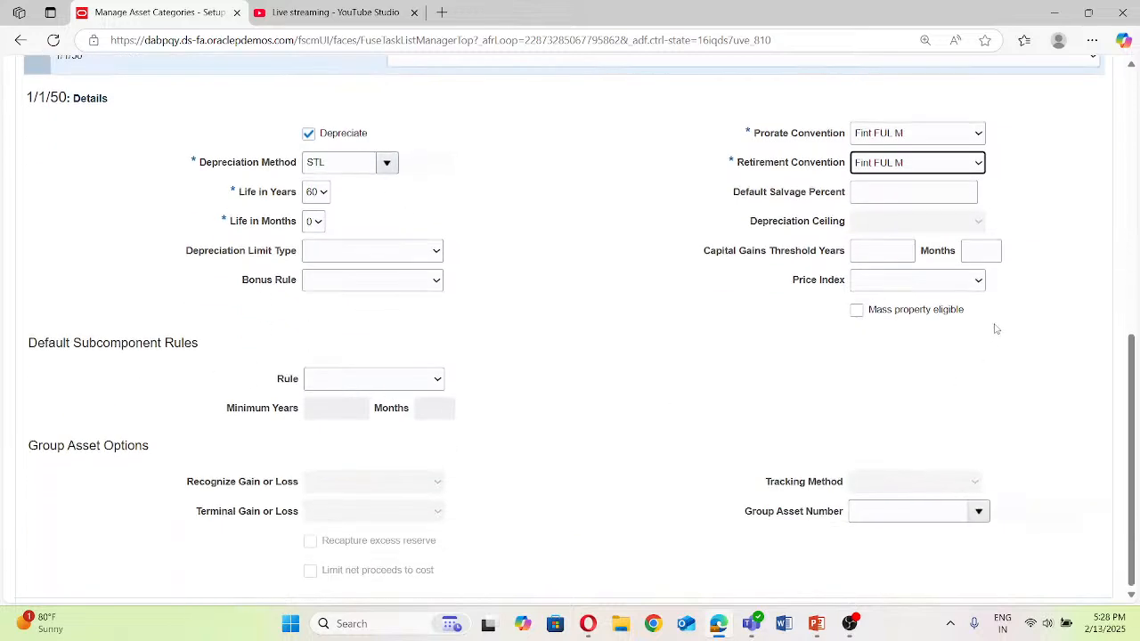
{"action": "scroll", "coordinate": [69, 428], "scroll_direction": "up", "scroll_amount": 10}
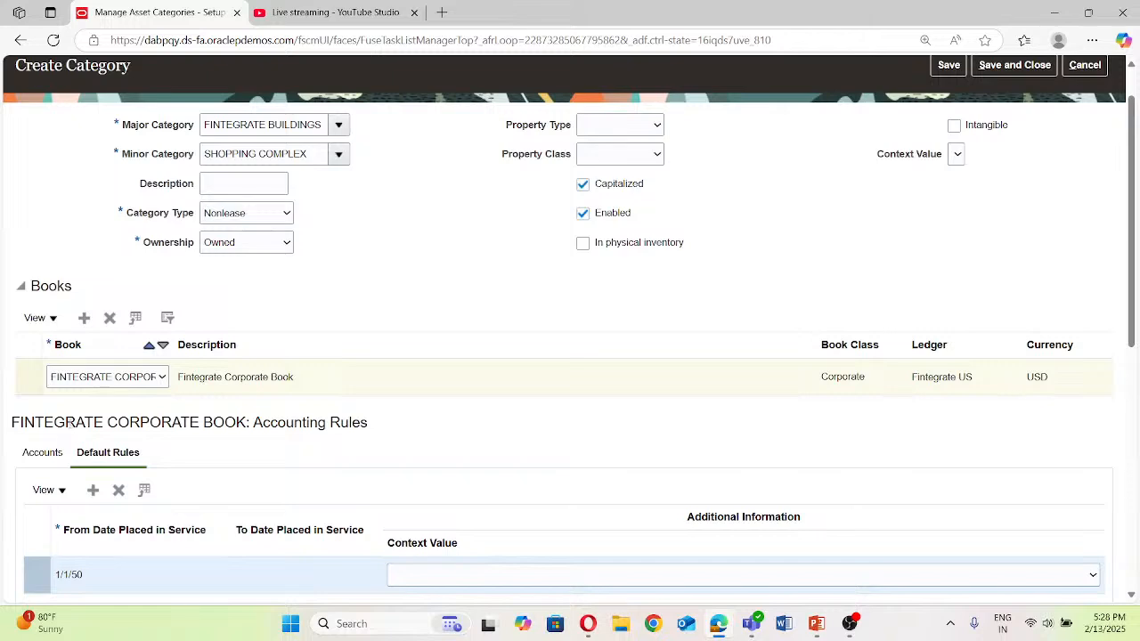
{"action": "scroll", "coordinate": [453, 339], "scroll_direction": "up", "scroll_amount": 1}
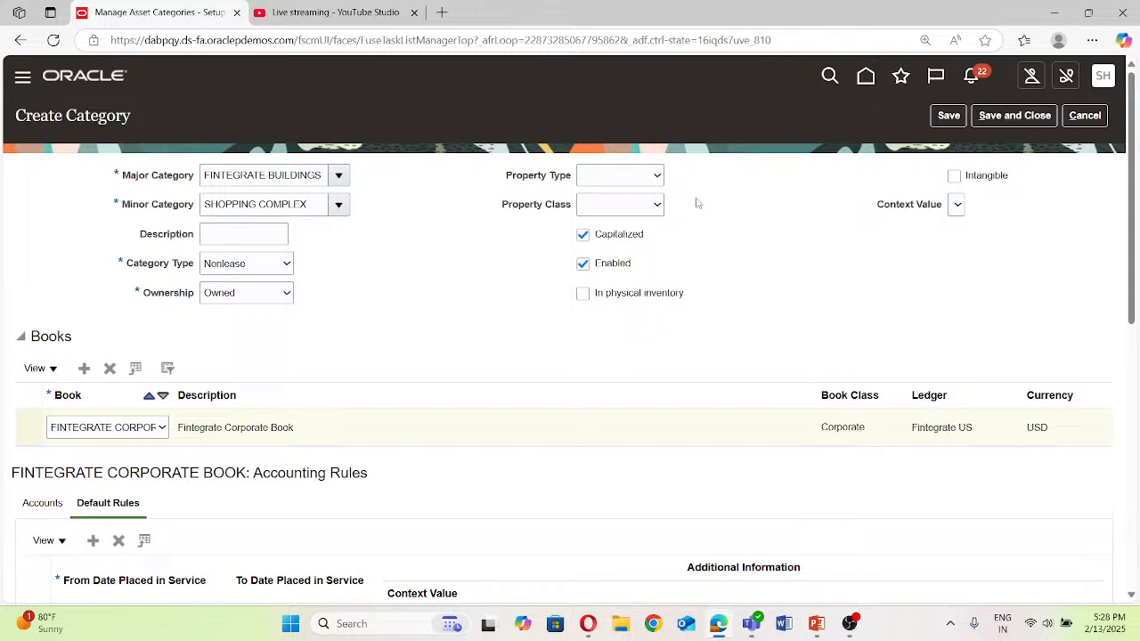
{"action": "left_click", "coordinate": [1013, 116]}
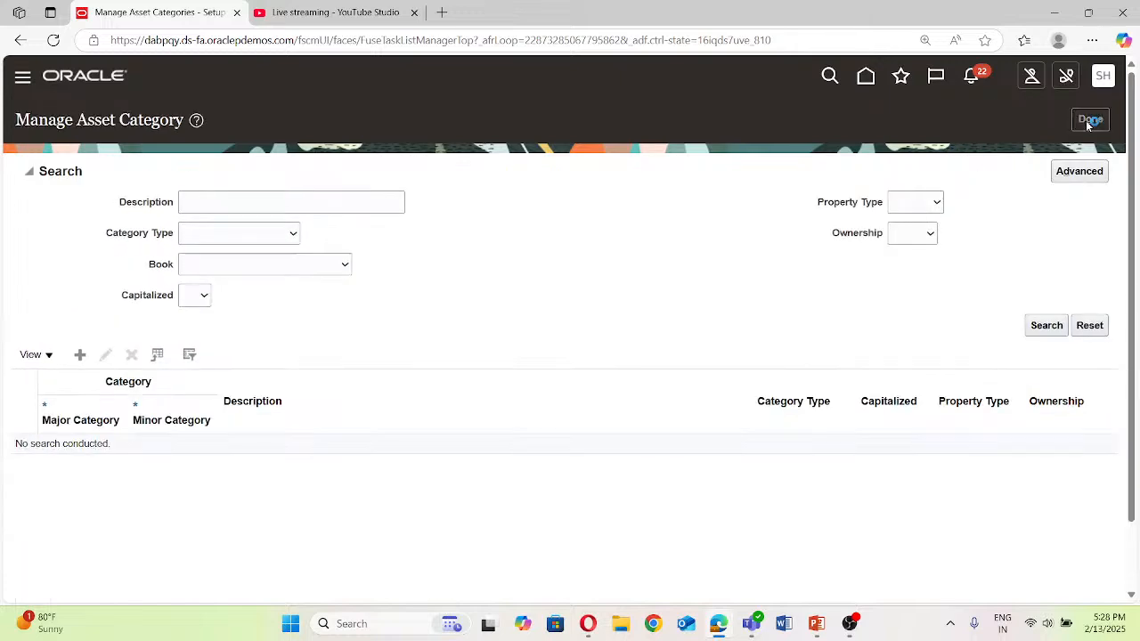
{"action": "left_click", "coordinate": [1087, 121]}
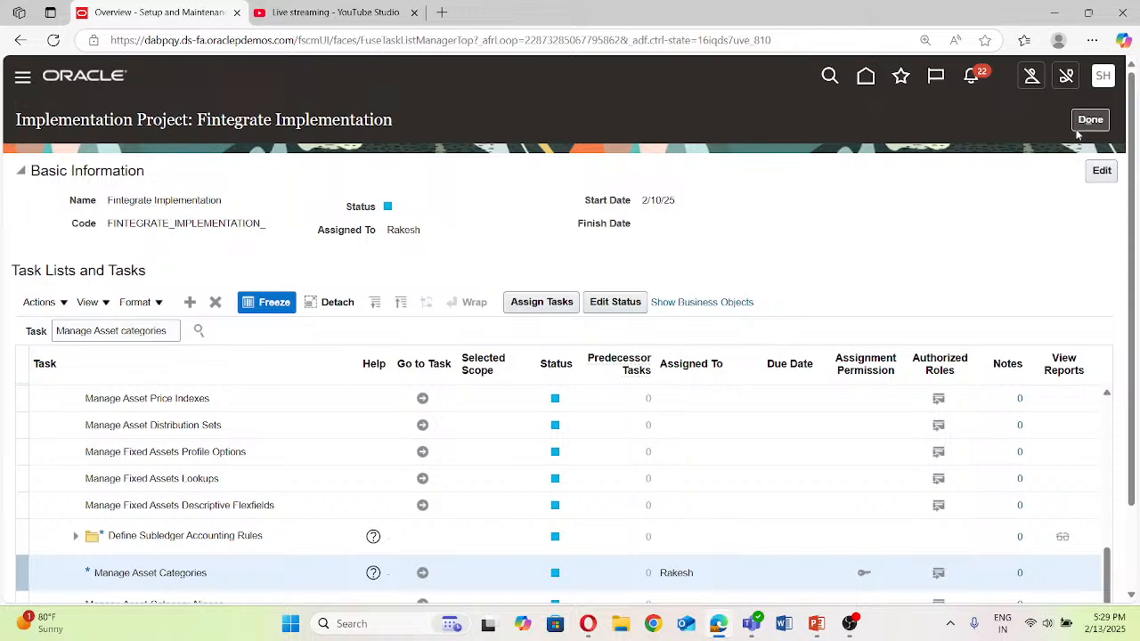
Step: Go to the Assets work area under Fixed Assets
{"action": "left_click", "coordinate": [25, 82]}
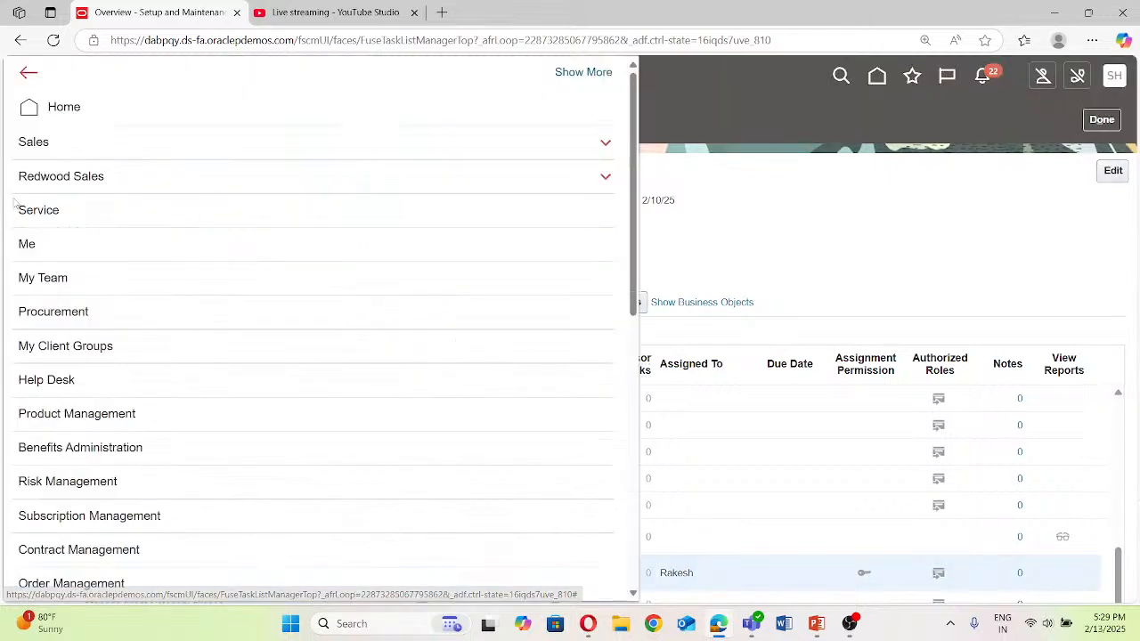
{"action": "scroll", "coordinate": [117, 295], "scroll_direction": "down", "scroll_amount": 5}
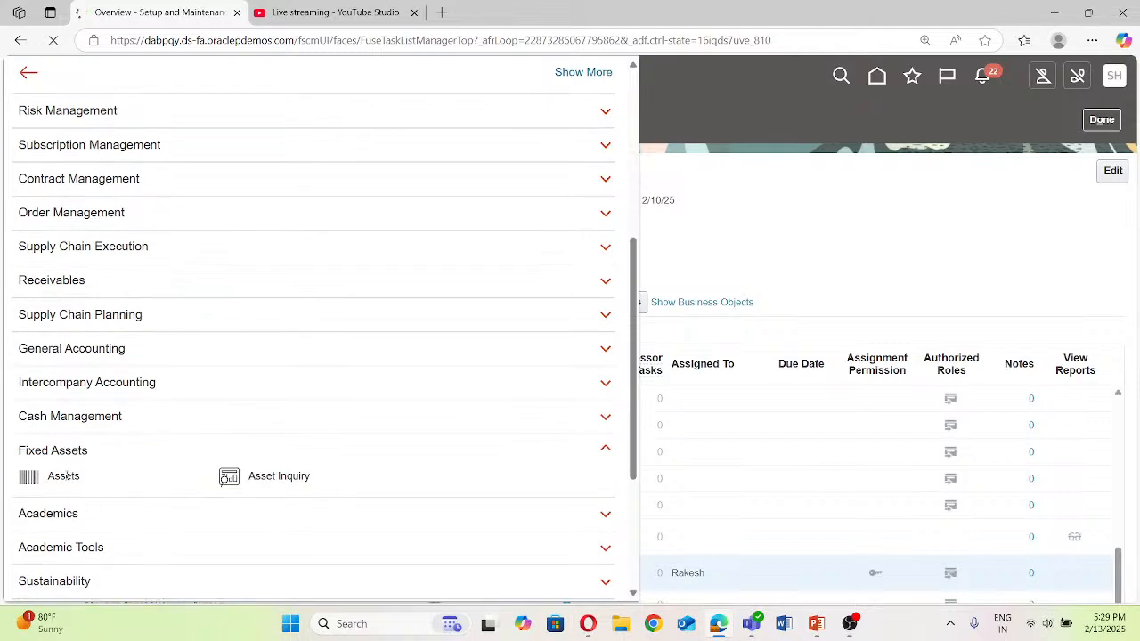
{"action": "left_click", "coordinate": [64, 477]}
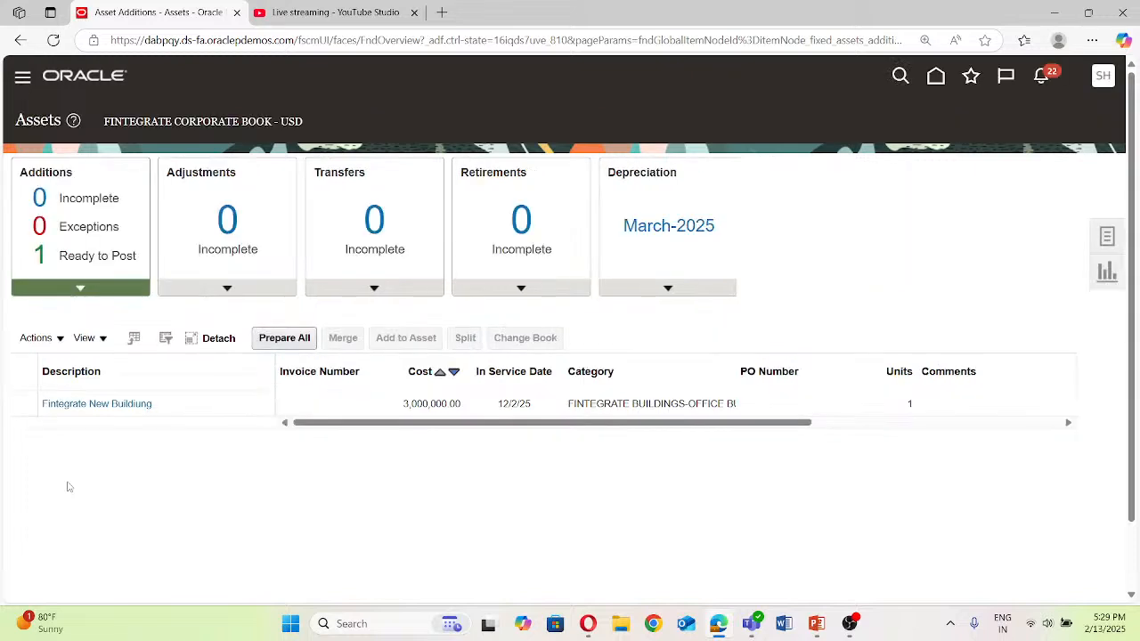
Step: Open Adjust Assets and search the FINTEGRATE CORPORATE BOOK for assets with category Fint
{"action": "left_click", "coordinate": [1105, 239]}
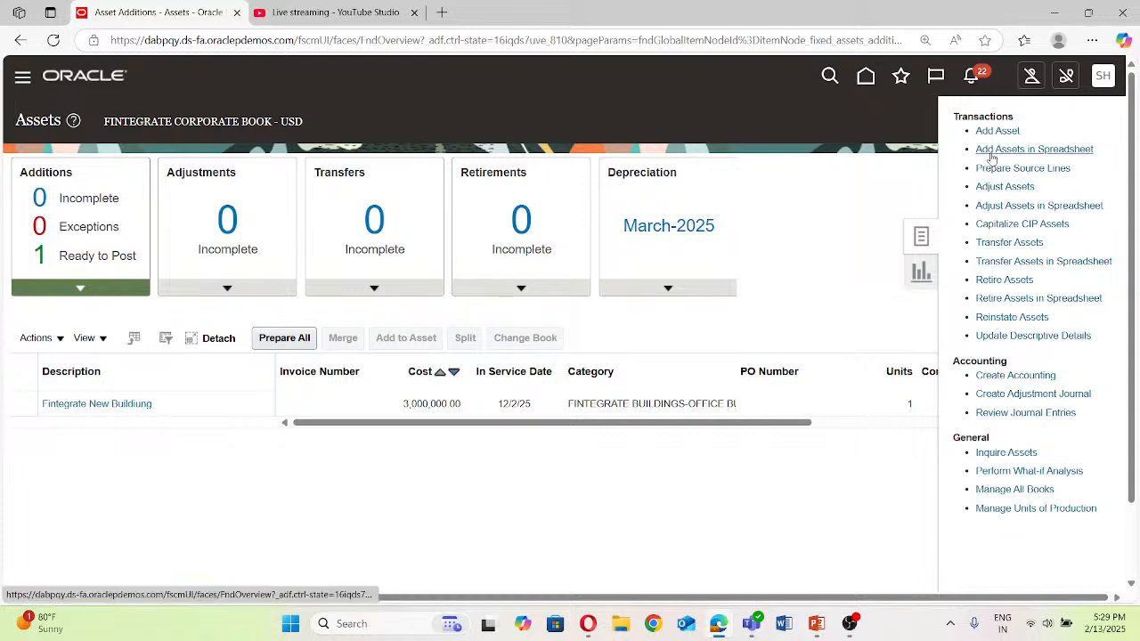
{"action": "left_click", "coordinate": [1001, 188]}
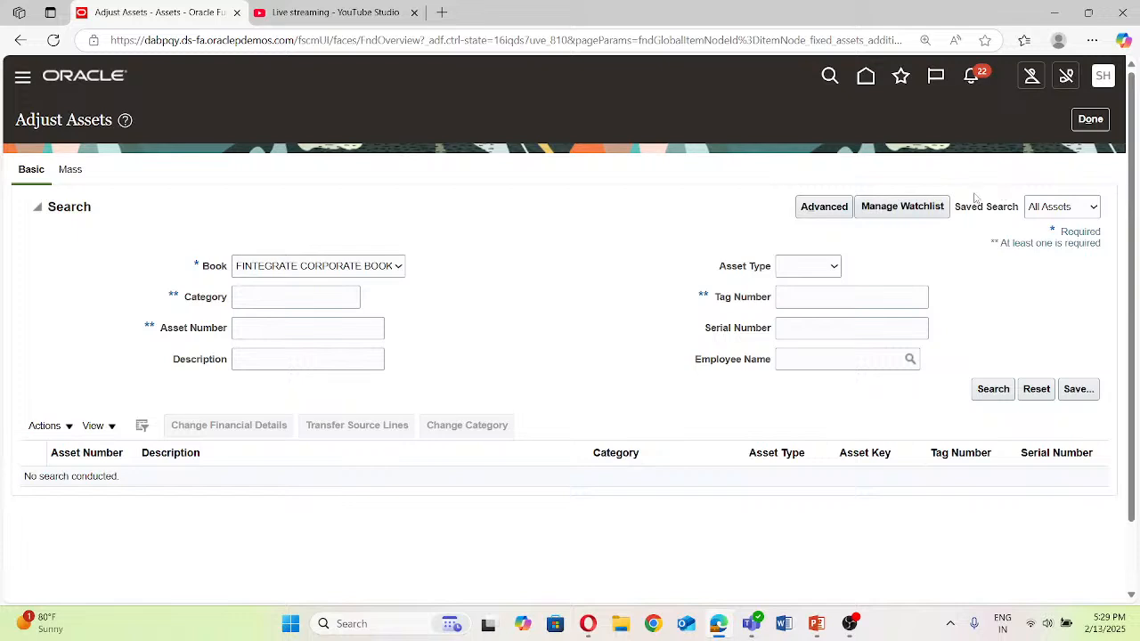
{"action": "left_click", "coordinate": [272, 300]}
{"action": "type", "text": "Fin"}
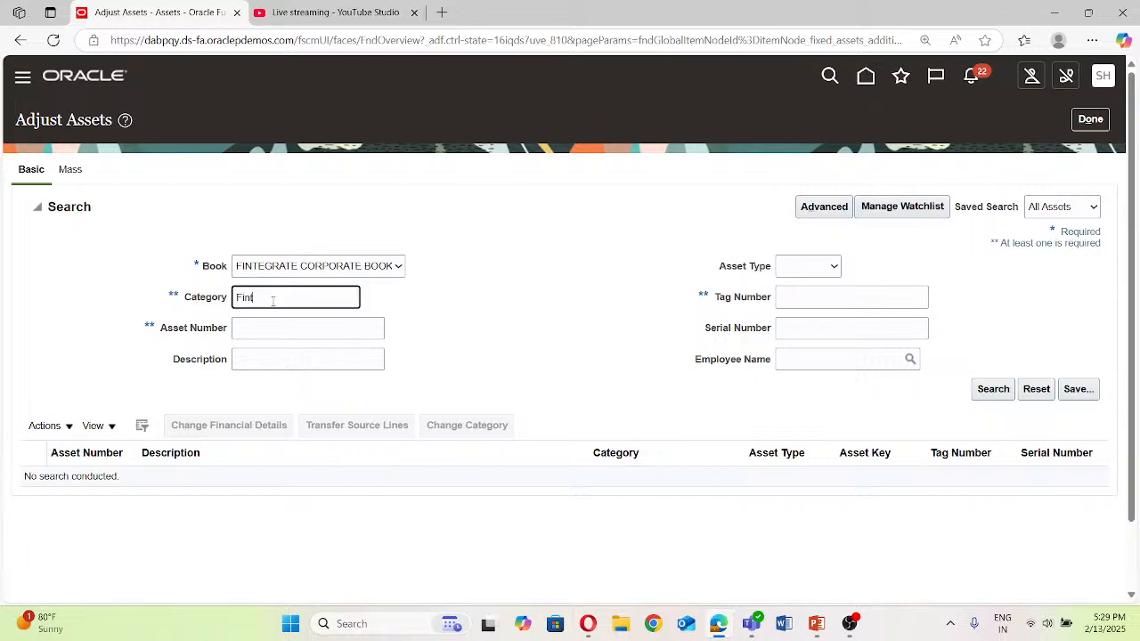
{"action": "type", "text": "t"}
{"action": "left_click", "coordinate": [991, 391]}
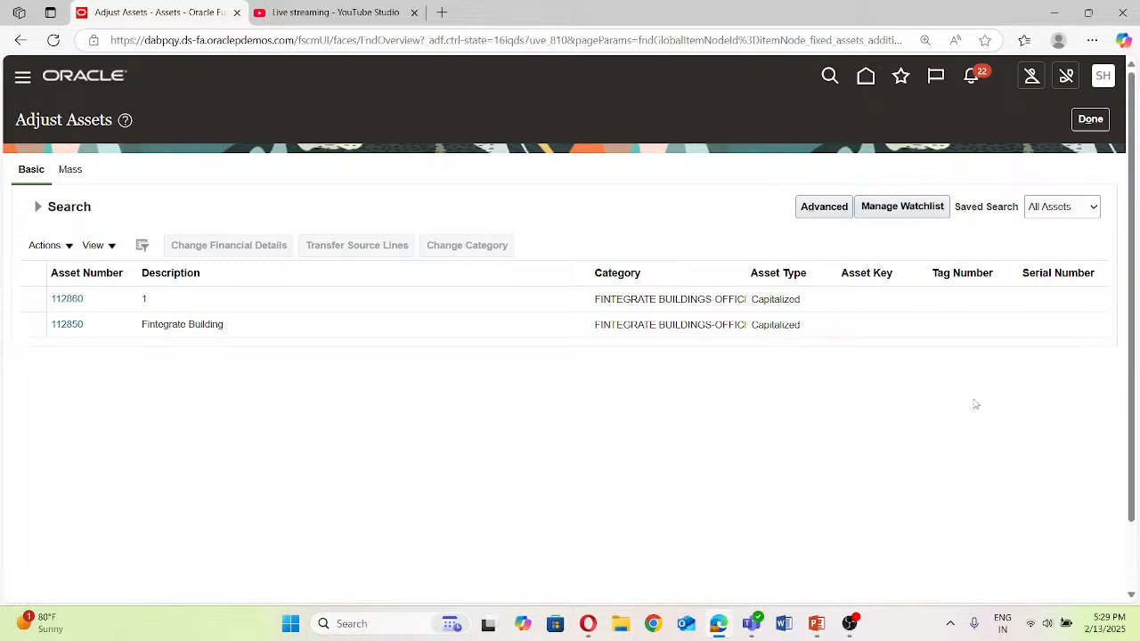
Step: Review the book and financial details of asset 112860, then return to the Assets overview
{"action": "left_click", "coordinate": [65, 300]}
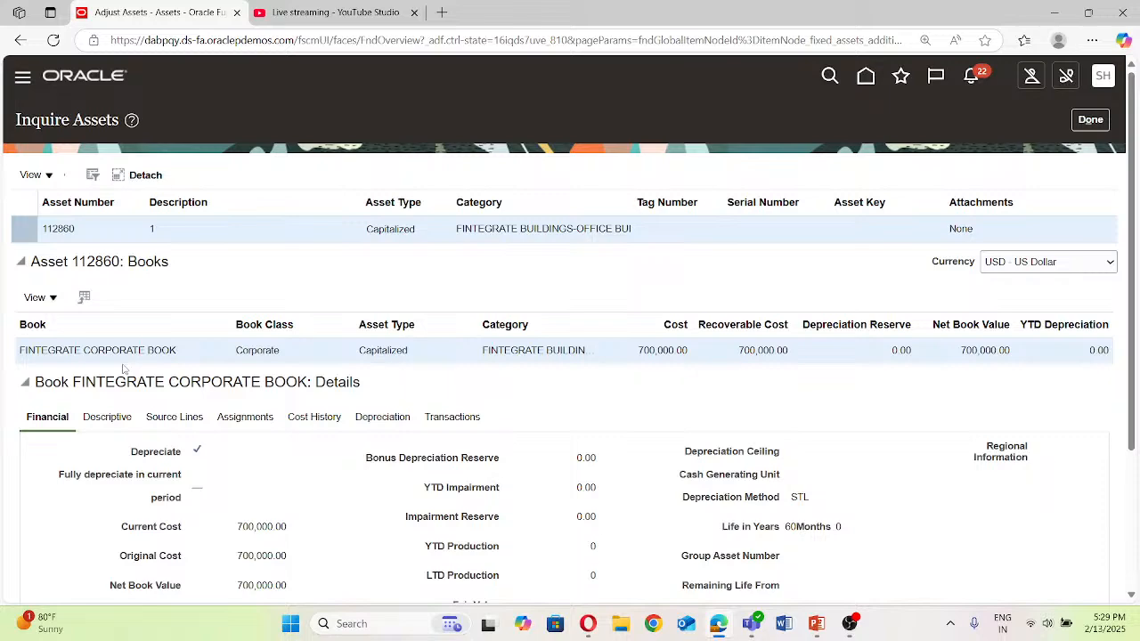
{"action": "scroll", "coordinate": [134, 361], "scroll_direction": "down", "scroll_amount": 3}
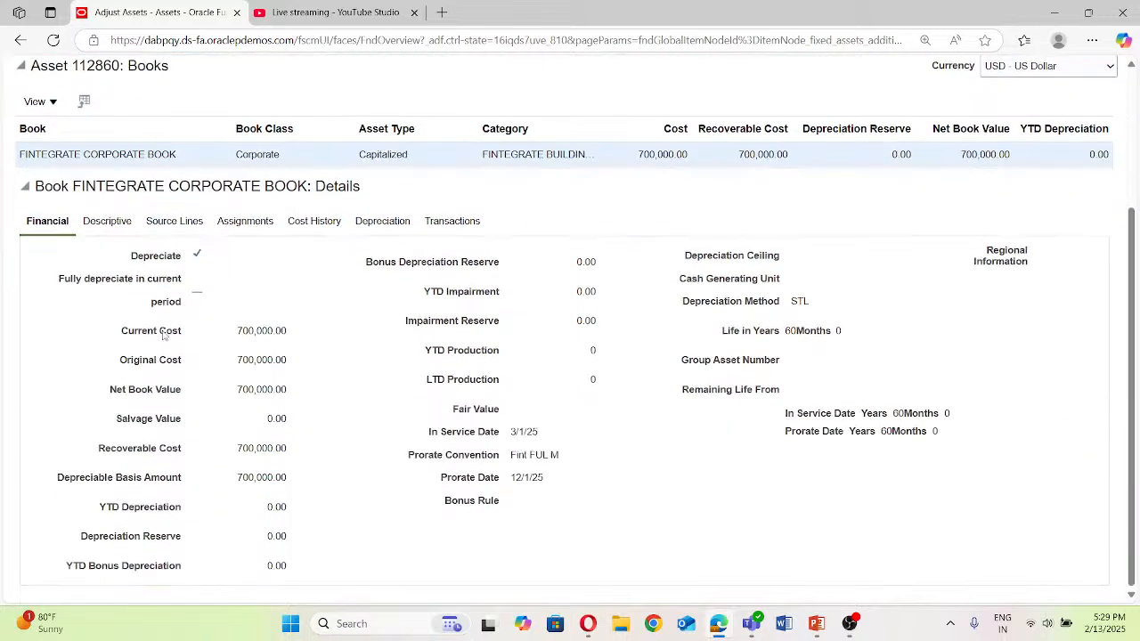
{"action": "scroll", "coordinate": [163, 343], "scroll_direction": "up", "scroll_amount": 3}
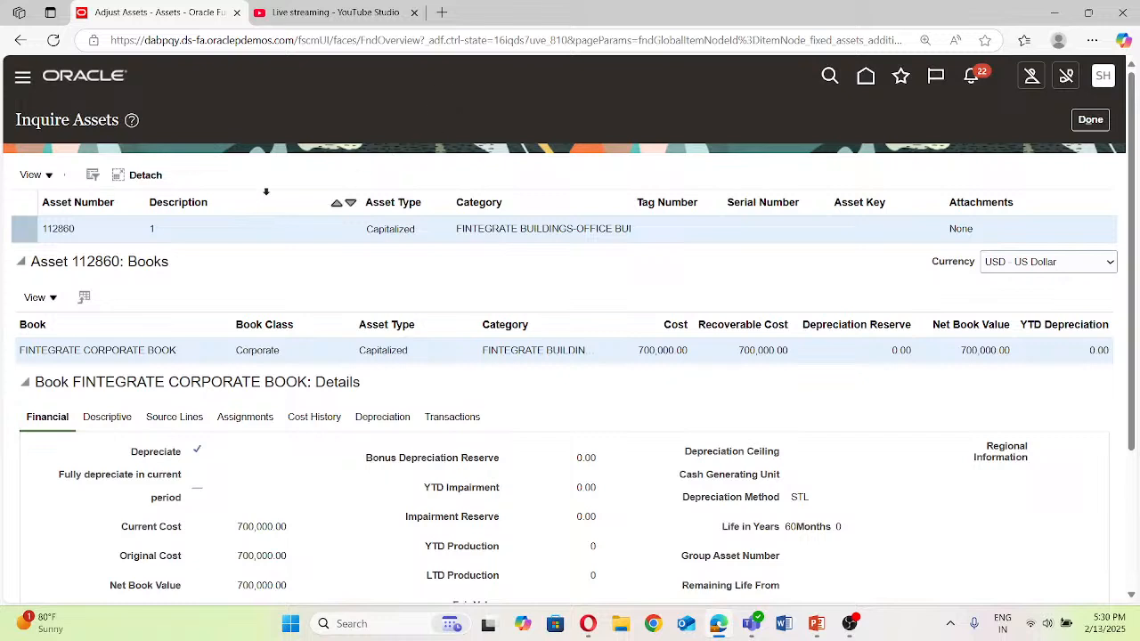
{"action": "left_click", "coordinate": [1102, 120]}
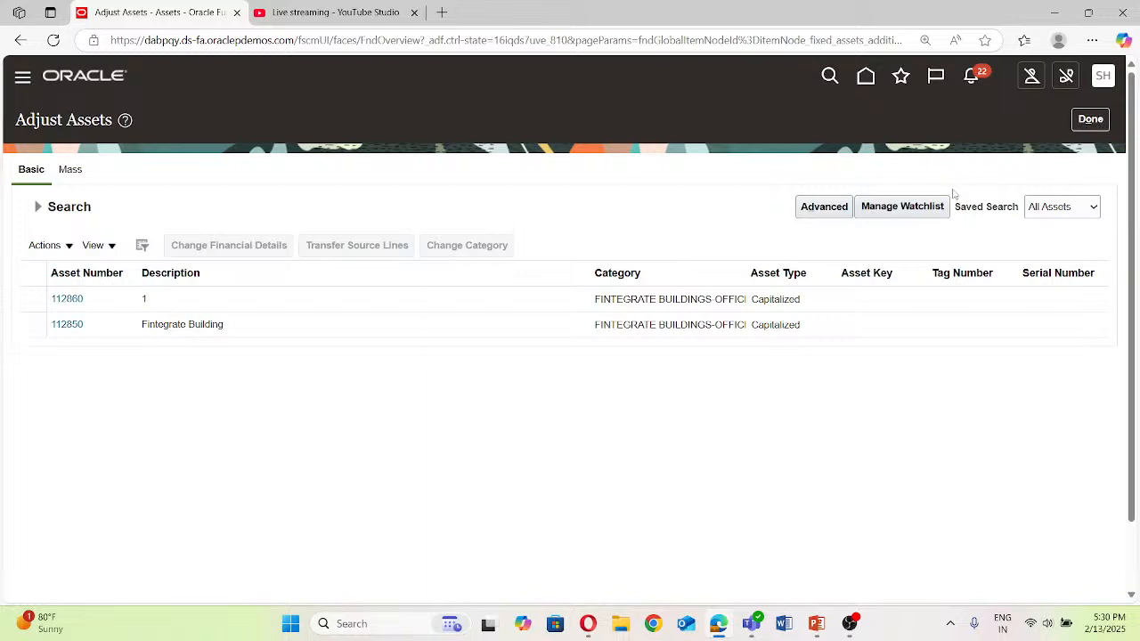
{"action": "left_click", "coordinate": [1091, 127]}
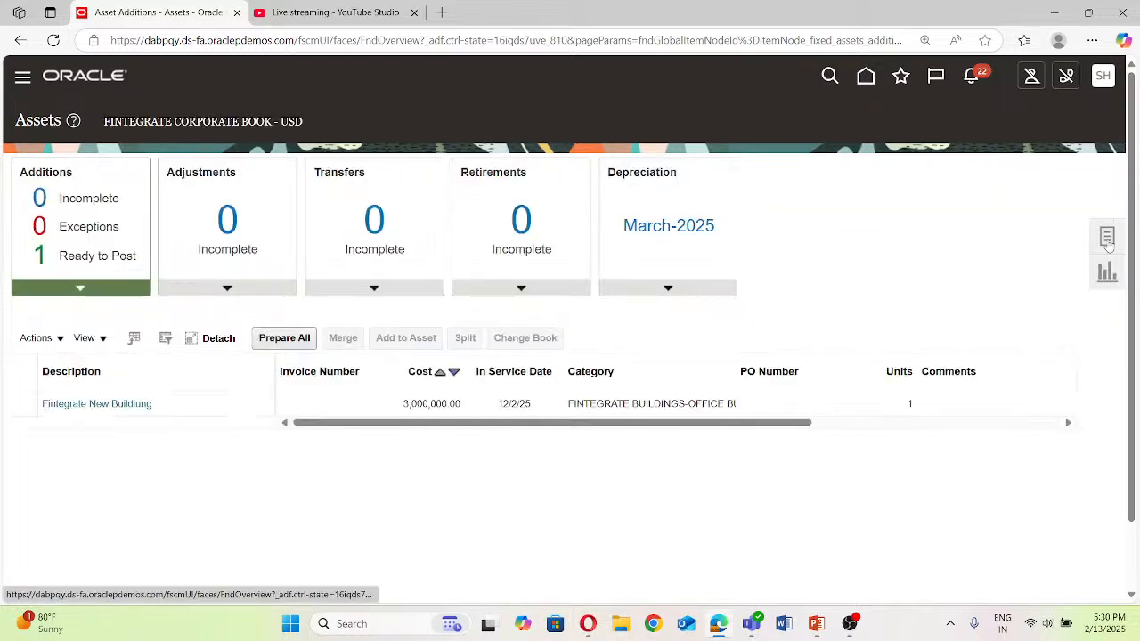
Step: Reopen Adjust Assets and search the FINTEGRATE CORPORATE BOOK for assets with category M
{"action": "left_click", "coordinate": [1105, 242]}
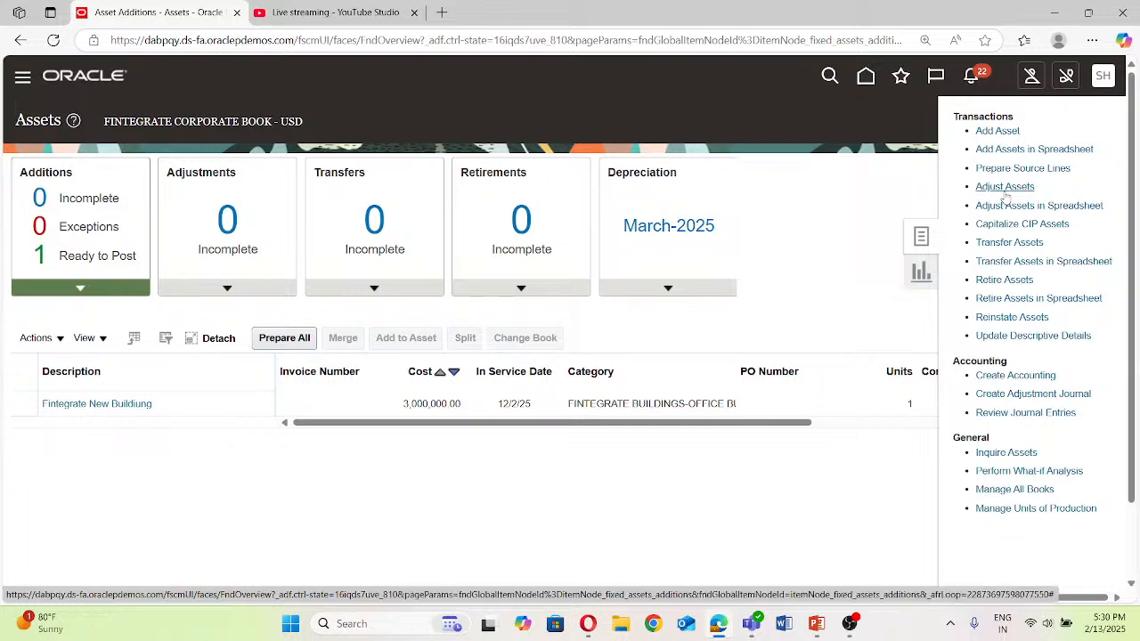
{"action": "left_click", "coordinate": [1004, 188]}
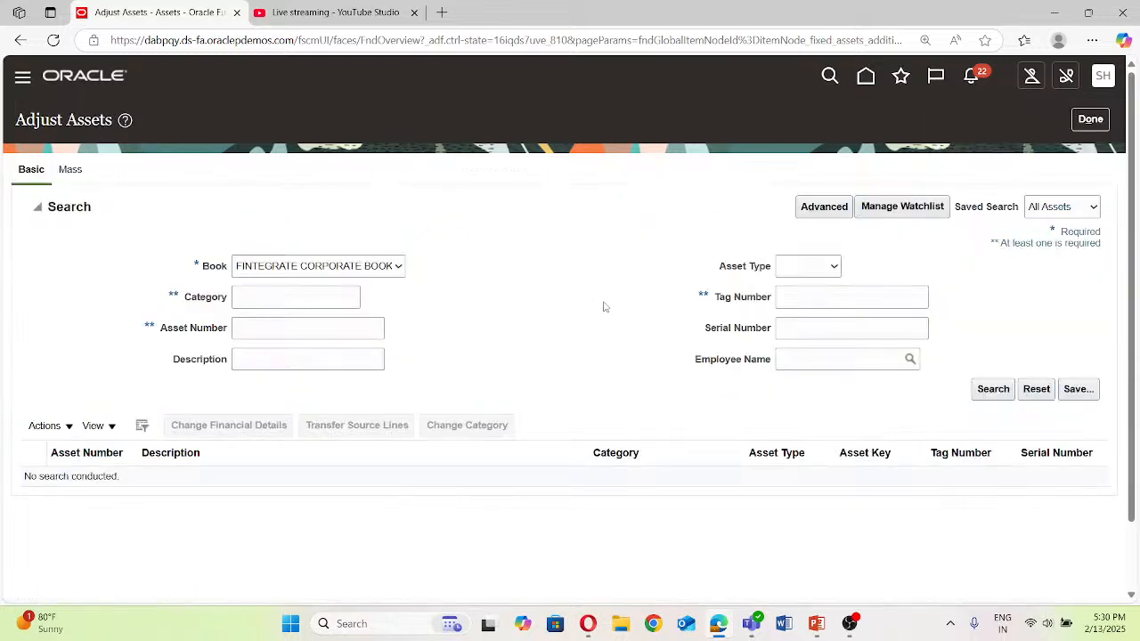
{"action": "left_click", "coordinate": [281, 293]}
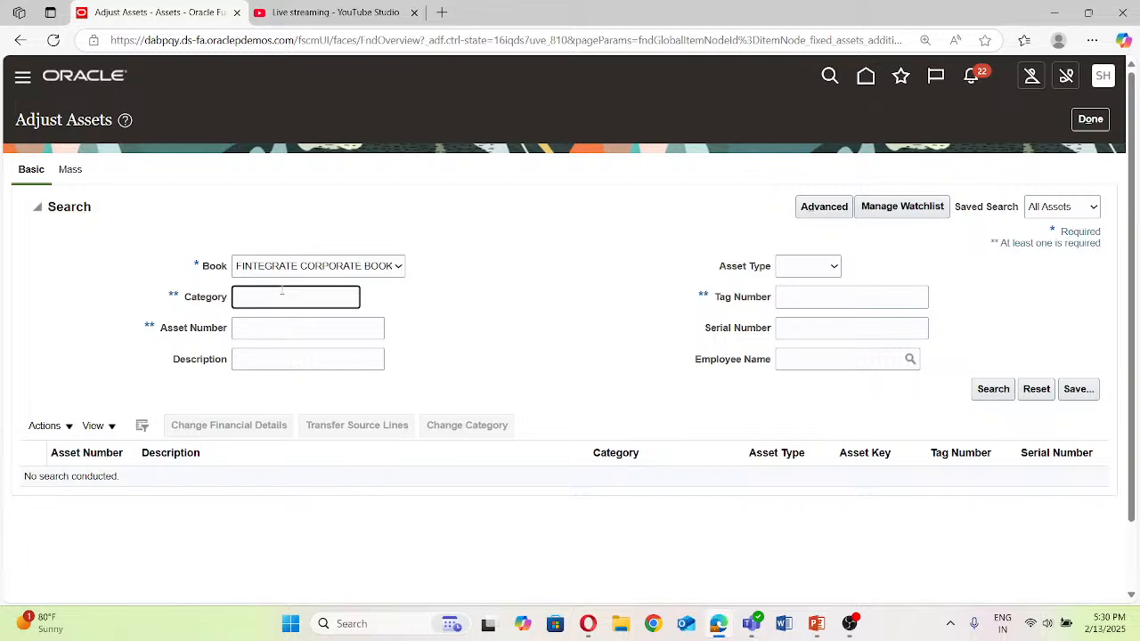
{"action": "type", "text": "M"}
{"action": "left_click", "coordinate": [980, 391]}
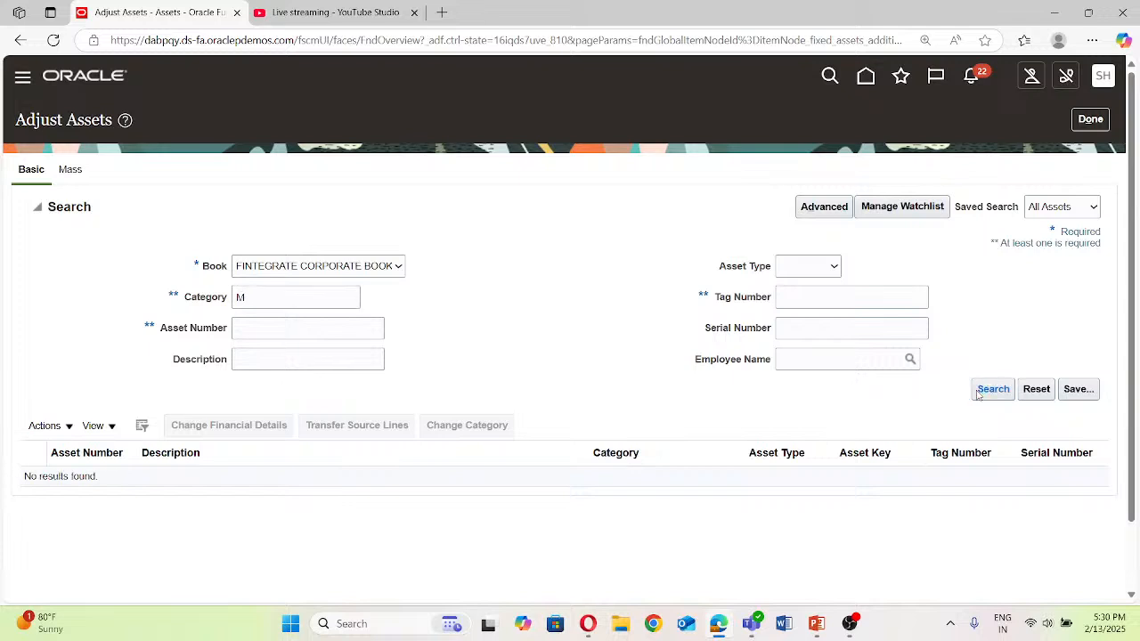
Step: Replace the category criterion with F and run the asset search again
{"action": "left_click", "coordinate": [304, 301]}
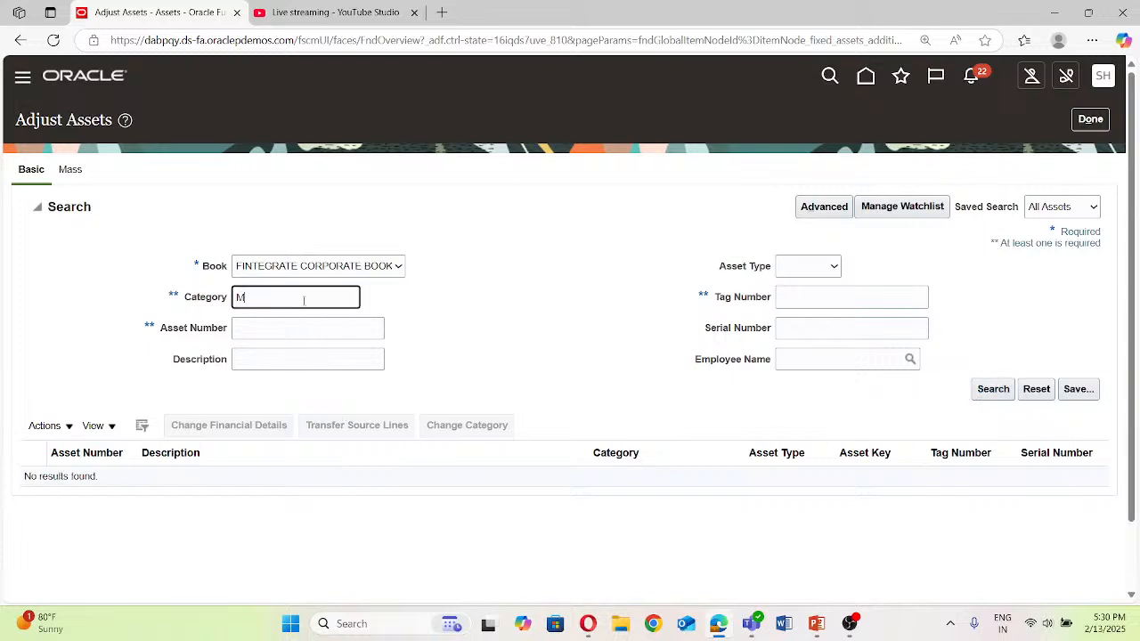
{"action": "key", "text": "BackSpace"}
{"action": "type", "text": "F"}
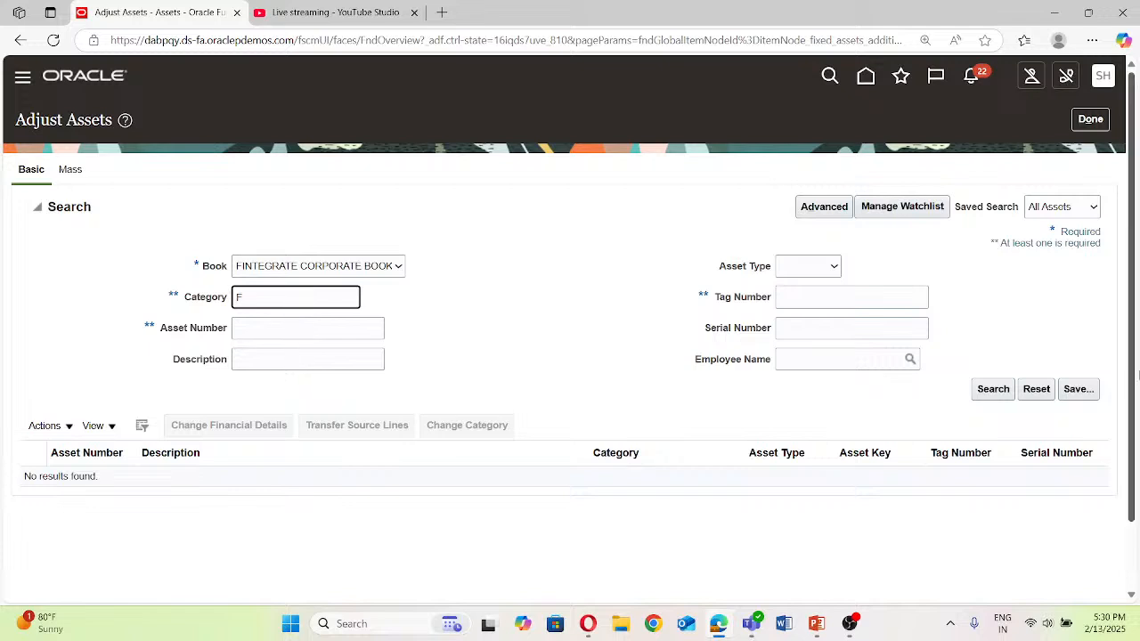
{"action": "left_click", "coordinate": [979, 391]}
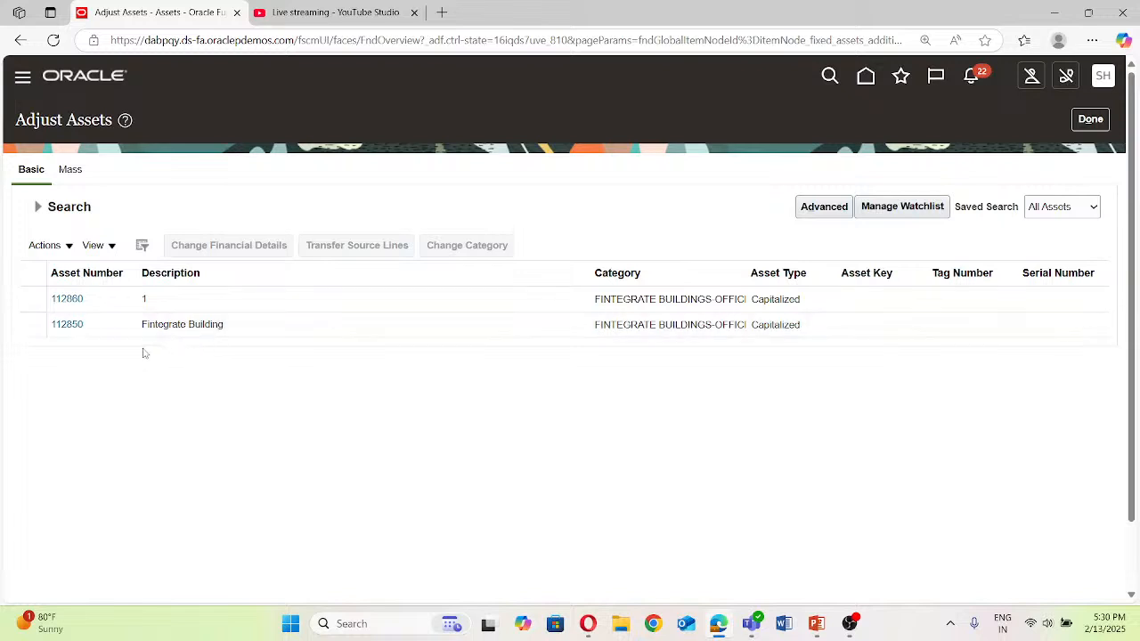
Step: Copy the asset number 112860 from the search results
{"action": "left_click", "coordinate": [83, 297]}
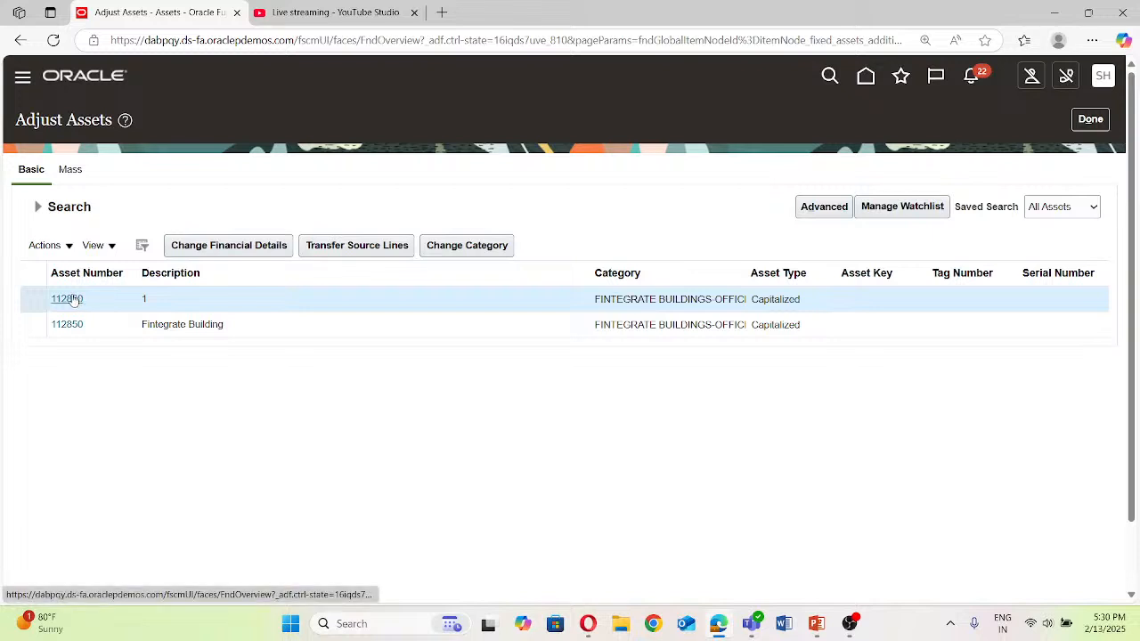
{"action": "left_click_drag", "start_coordinate": [41, 301], "coordinate": [96, 310]}
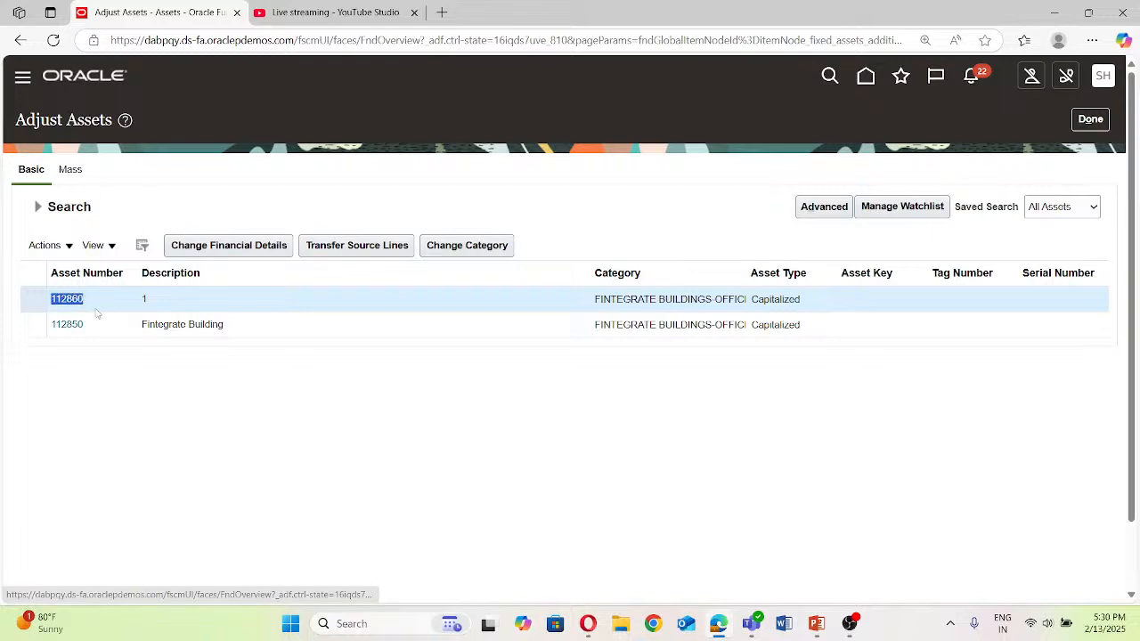
{"action": "key", "text": "ctrl+c"}
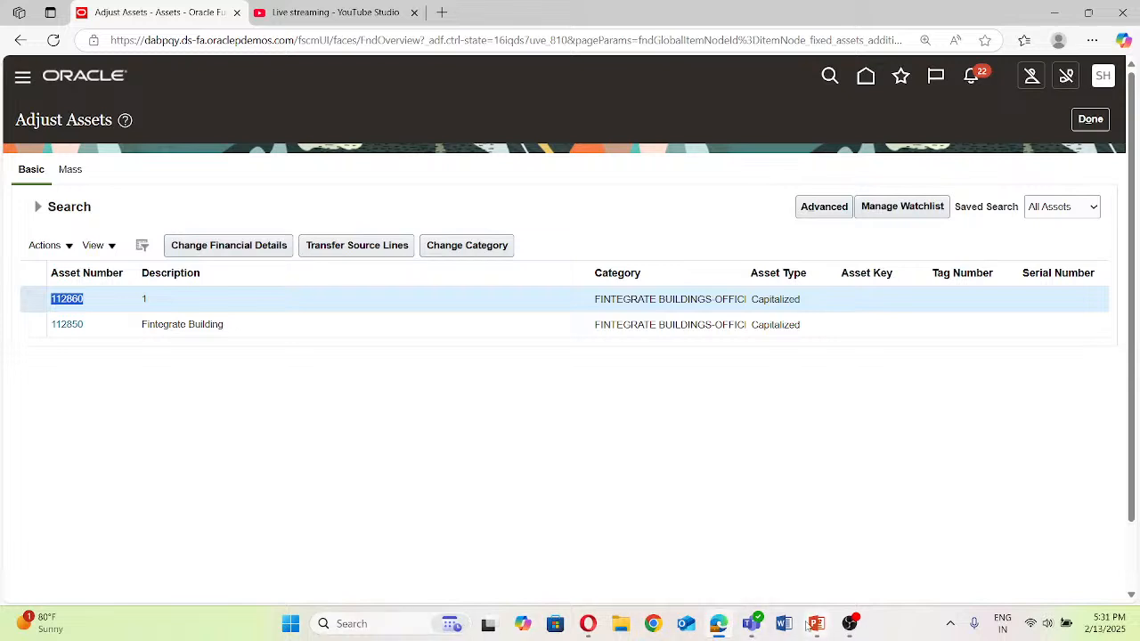
Step: Open the Fixed Asset Webinar workbook in Excel and enter the asset number 112860 in cell B28
{"action": "mouse_move", "coordinate": [815, 635]}
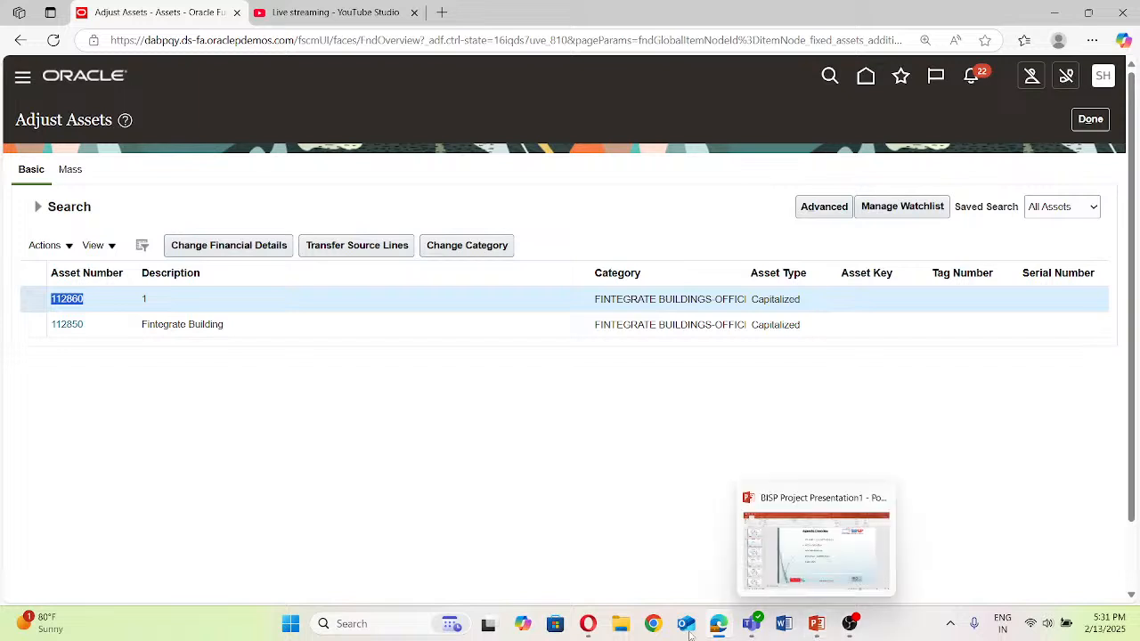
{"action": "left_click", "coordinate": [397, 624]}
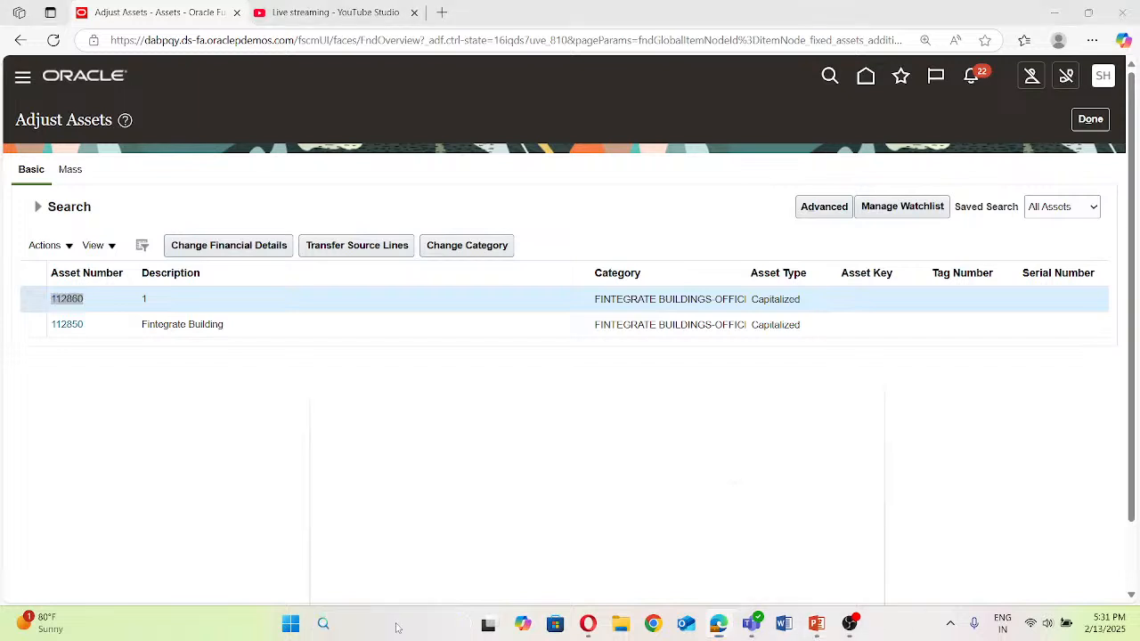
{"action": "type", "text": "exc"}
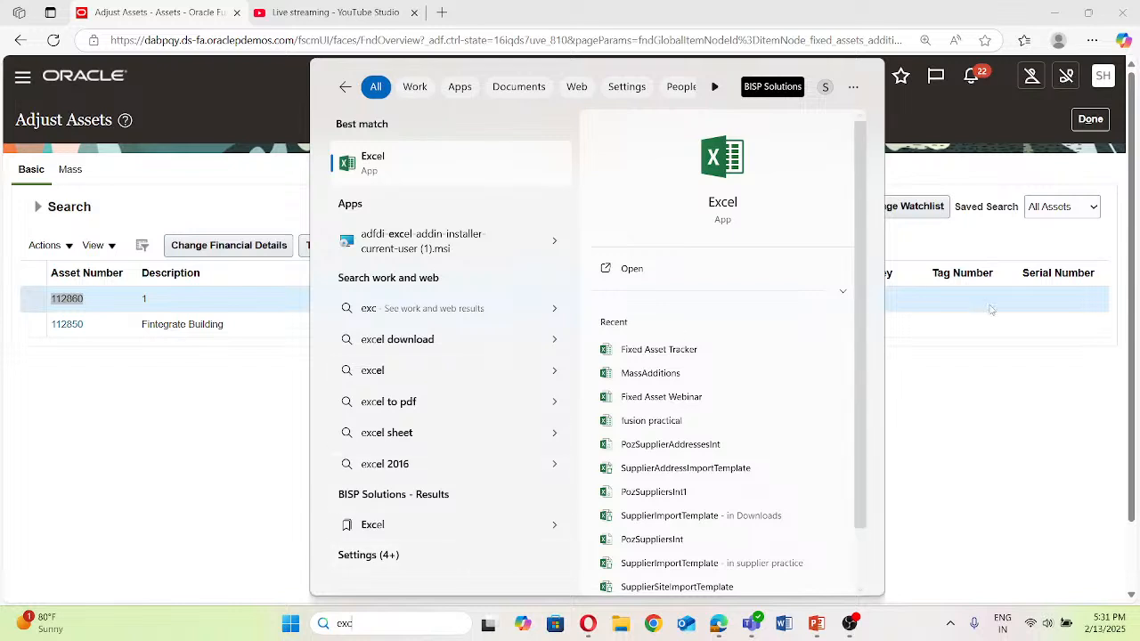
{"action": "left_click", "coordinate": [705, 393]}
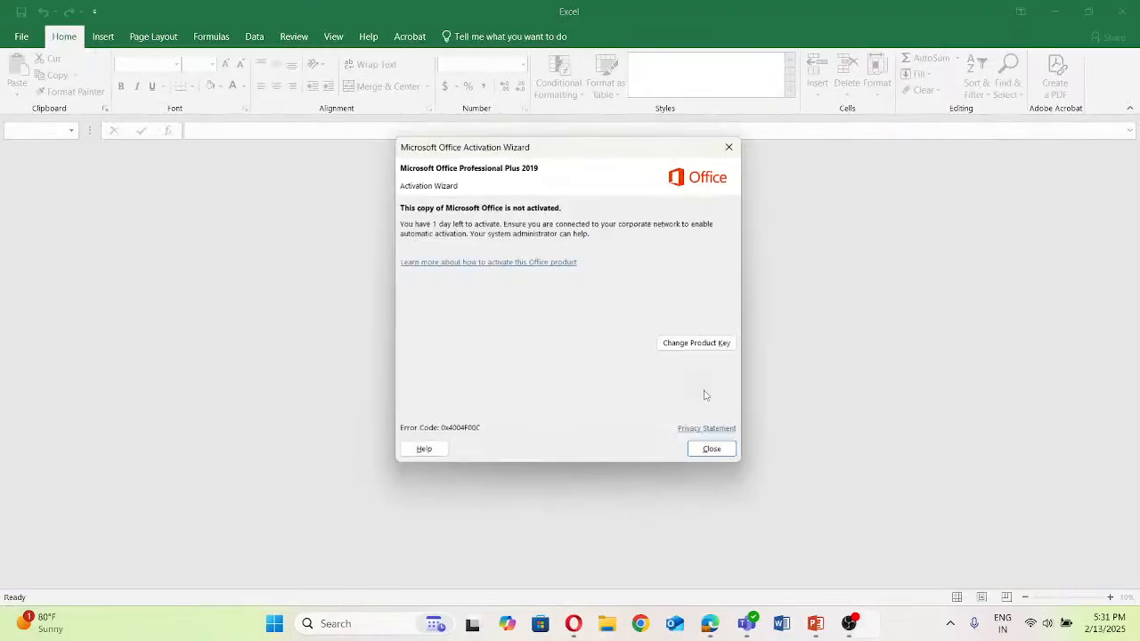
{"action": "left_click", "coordinate": [718, 456]}
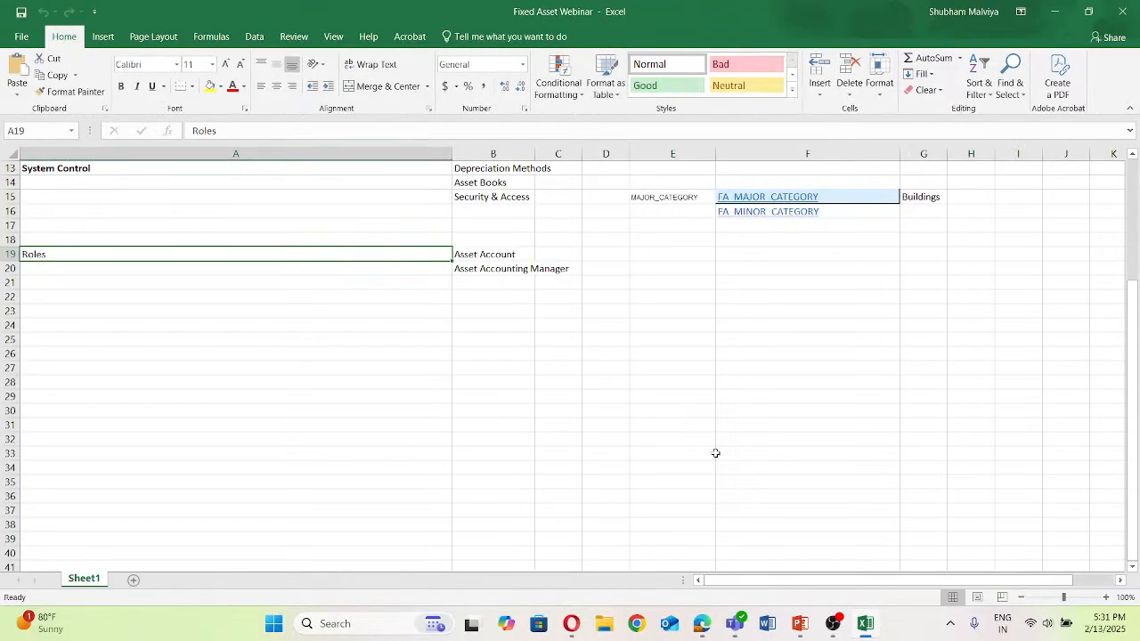
{"action": "double_click", "coordinate": [526, 379]}
{"action": "type", "text": "112860"}
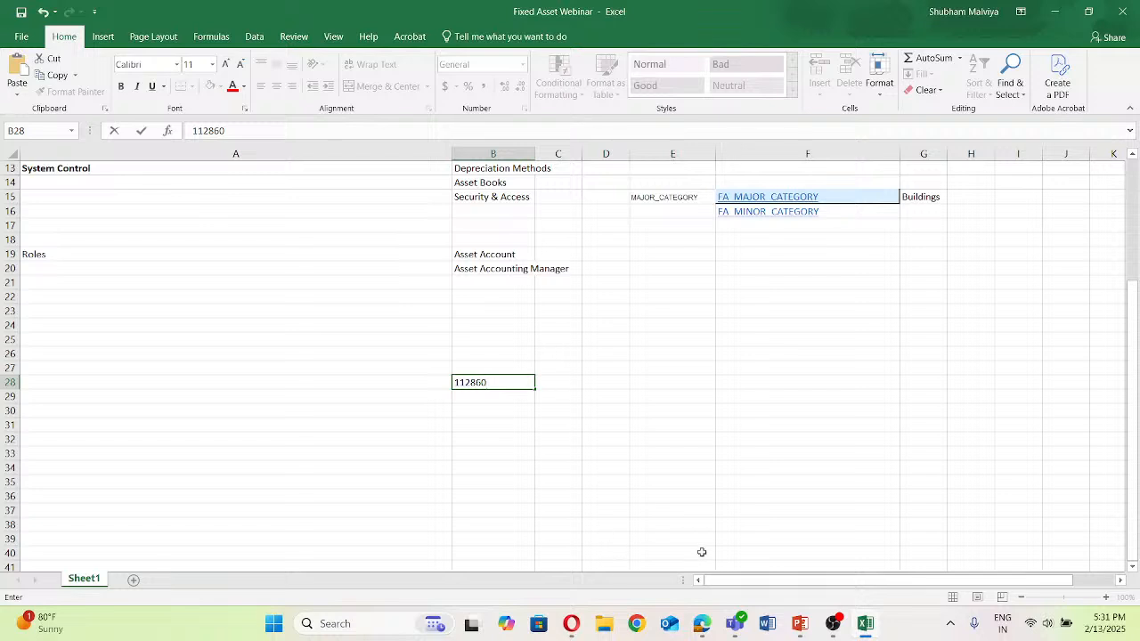
Step: Switch back to Oracle Assets in the browser, select asset 112860 and start changing its category
{"action": "left_click", "coordinate": [701, 623]}
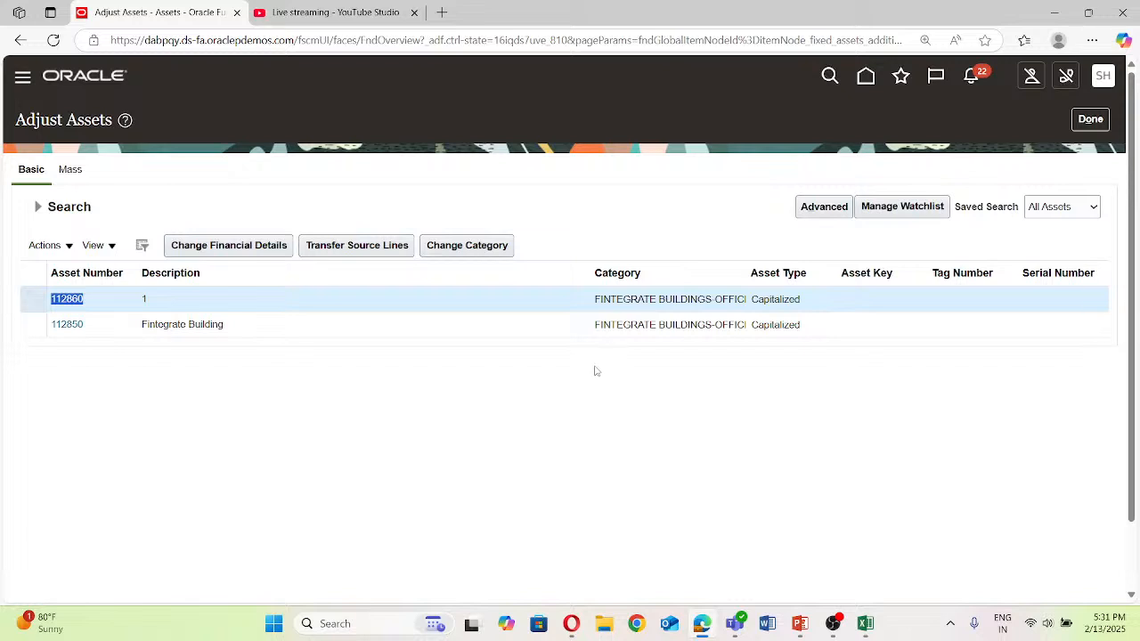
{"action": "left_click", "coordinate": [136, 359]}
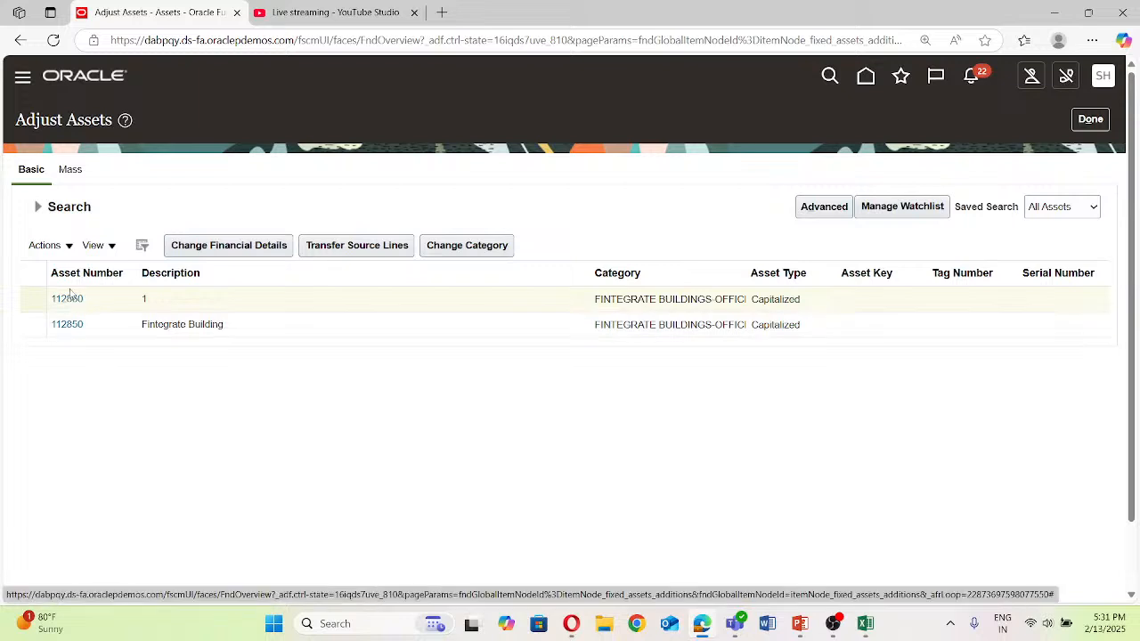
{"action": "left_click", "coordinate": [36, 296]}
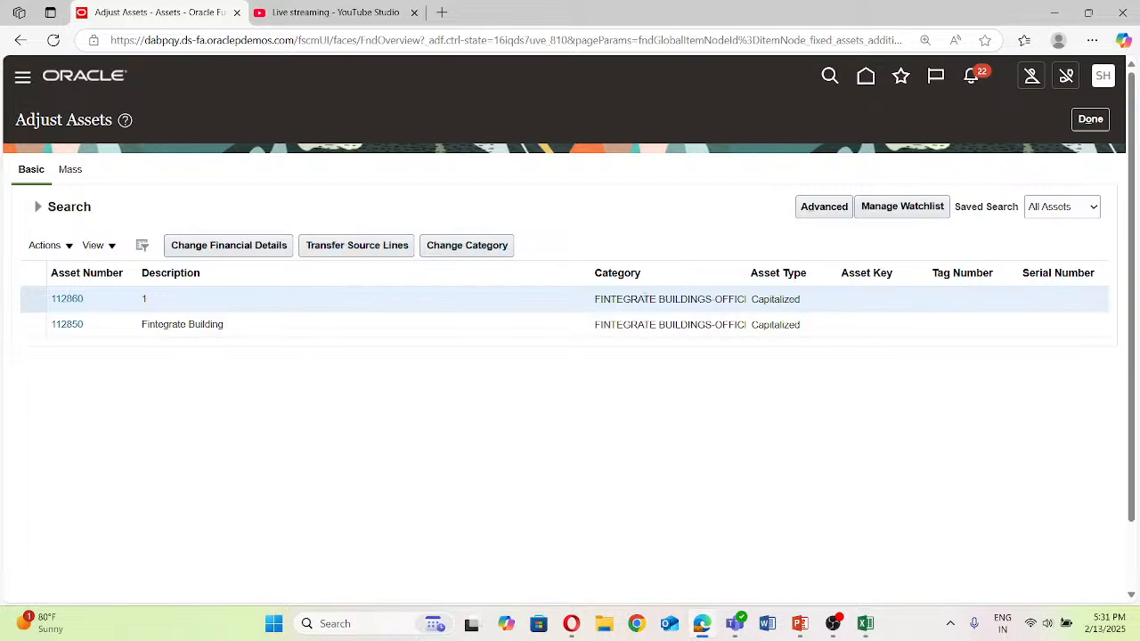
{"action": "mouse_move", "coordinate": [593, 306]}
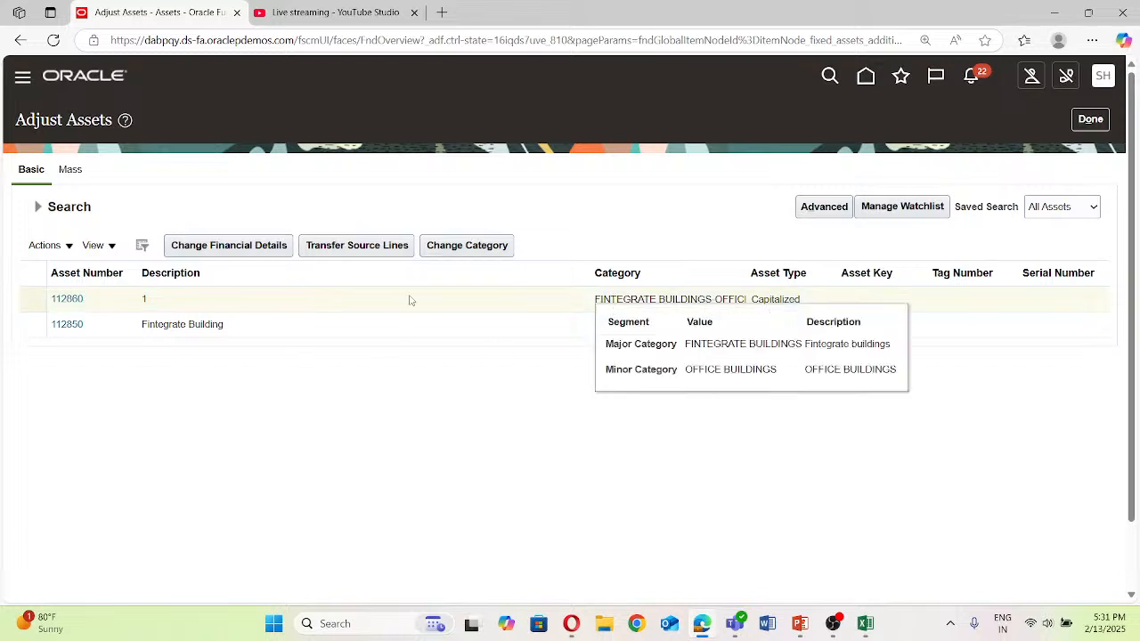
{"action": "left_click", "coordinate": [18, 301]}
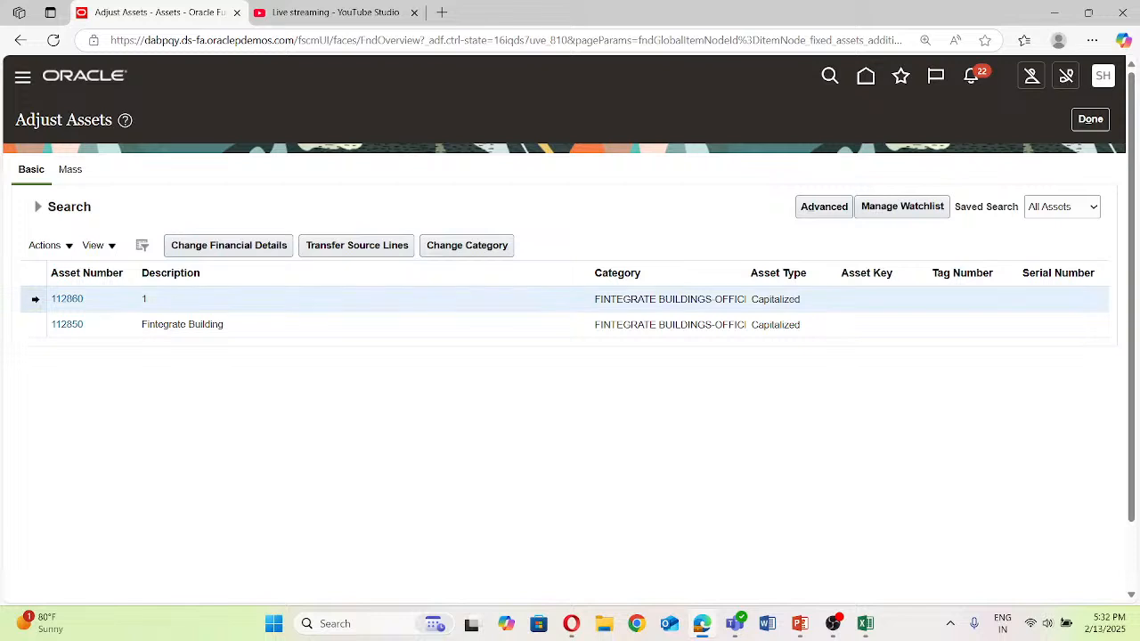
{"action": "left_click", "coordinate": [472, 246]}
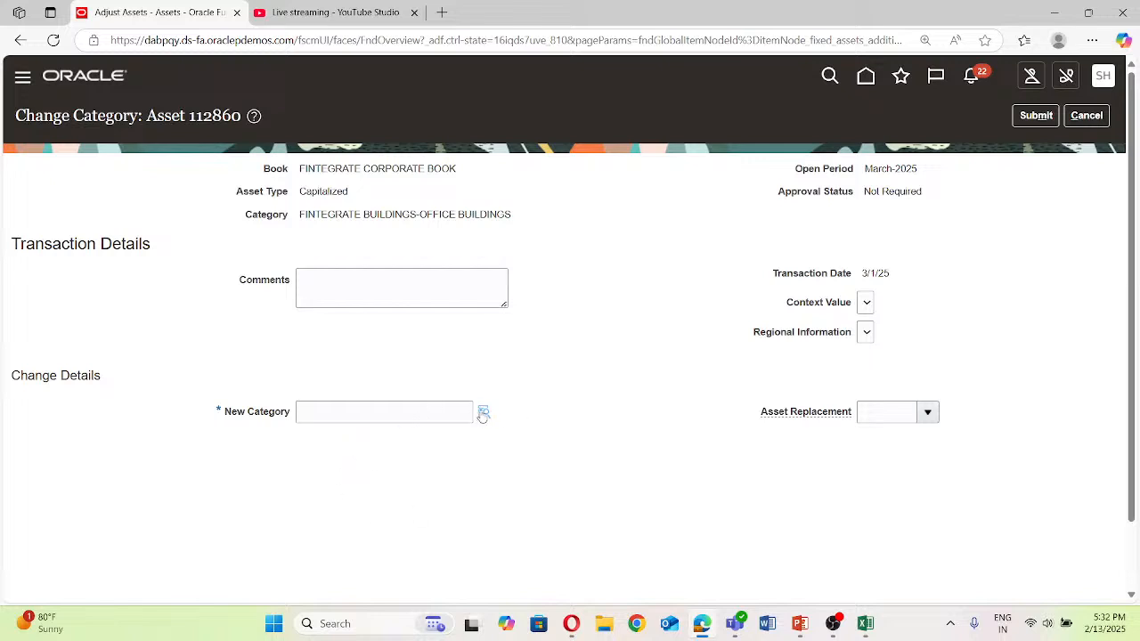
Step: Set the new category to major FINTEGRATE BUILDINGS and minor SHOPPING COMPLEX, and submit the category change for asset 112860
{"action": "left_click", "coordinate": [481, 411]}
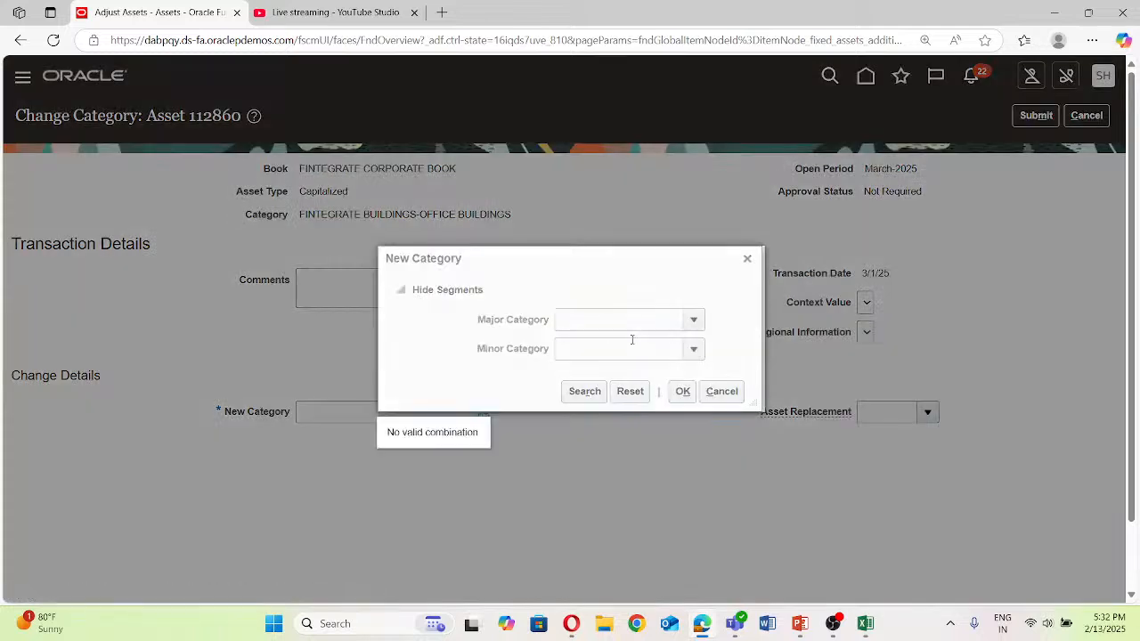
{"action": "left_click", "coordinate": [692, 319]}
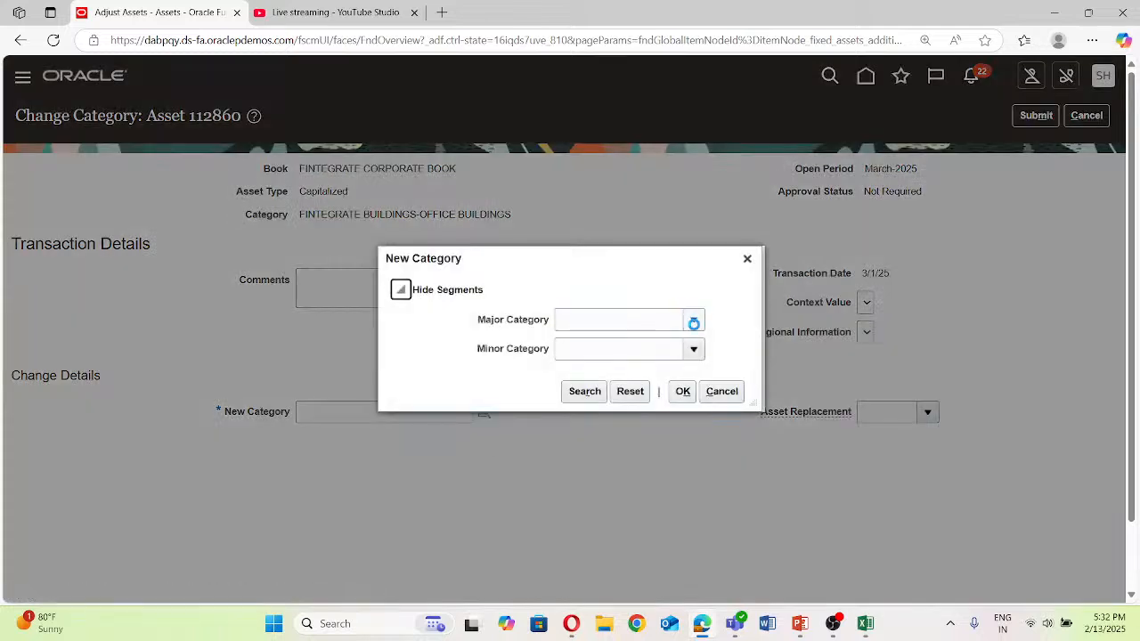
{"action": "left_click", "coordinate": [630, 348]}
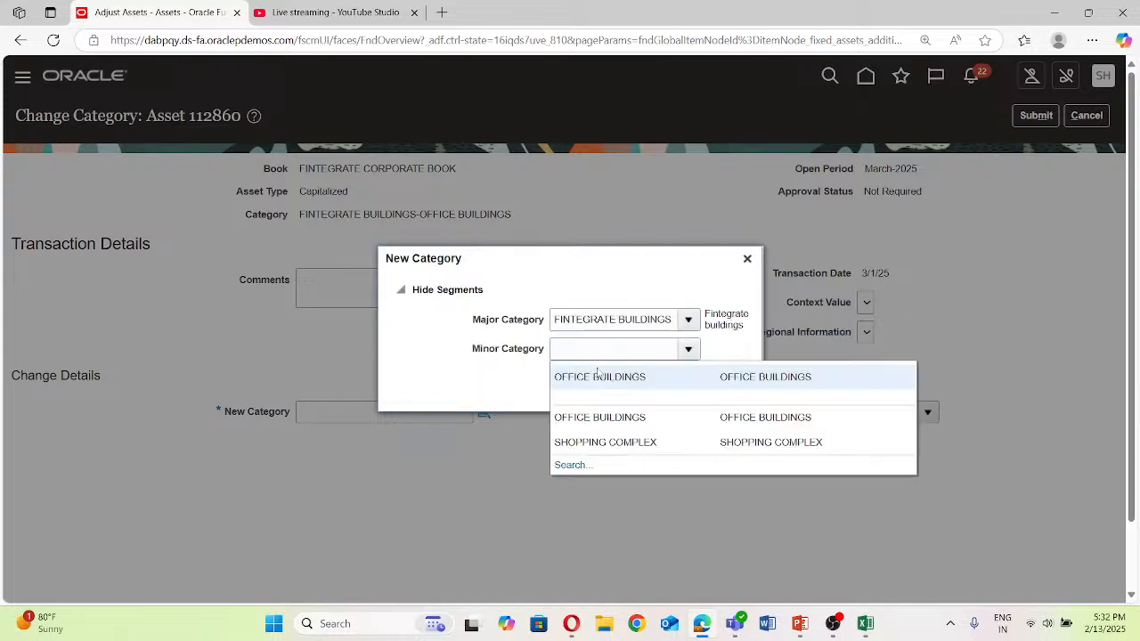
{"action": "left_click", "coordinate": [608, 439]}
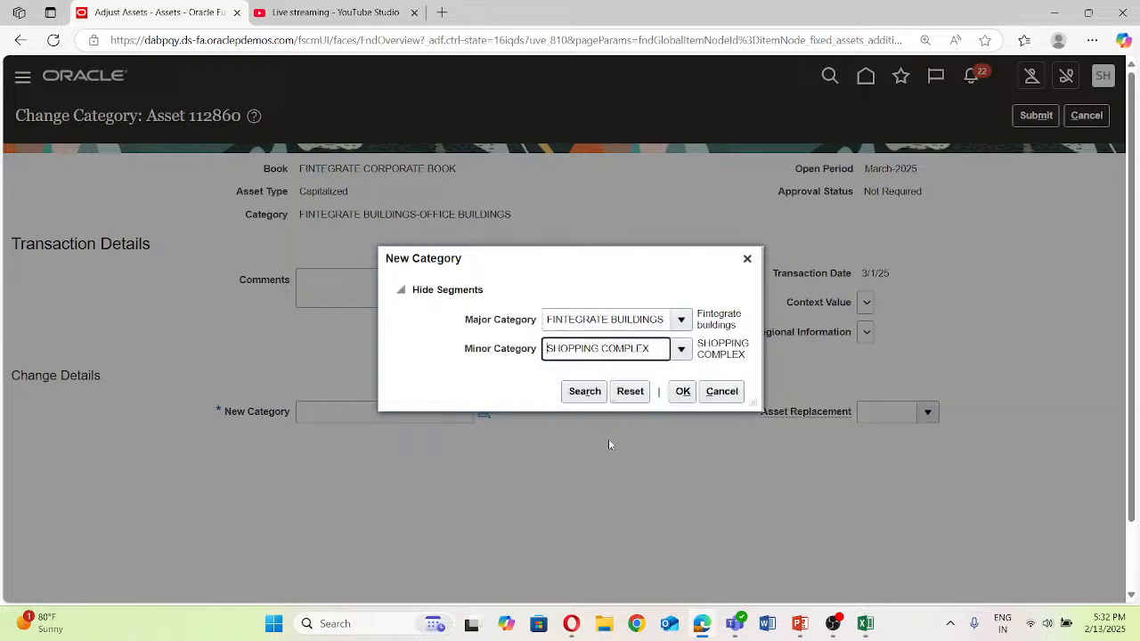
{"action": "left_click", "coordinate": [682, 393]}
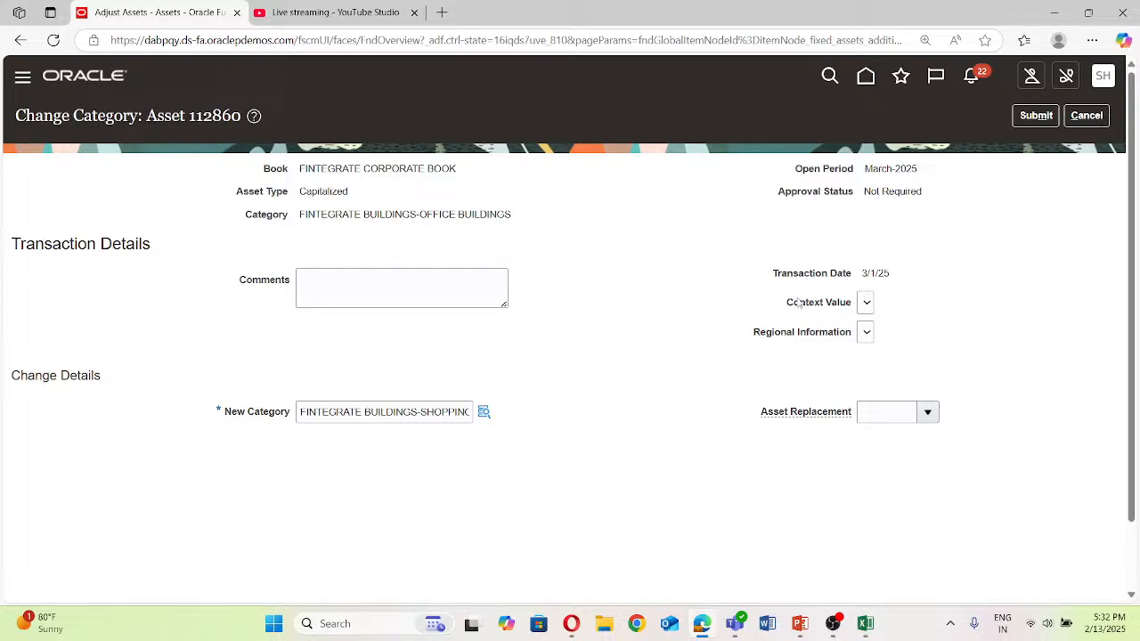
{"action": "left_click", "coordinate": [1038, 116]}
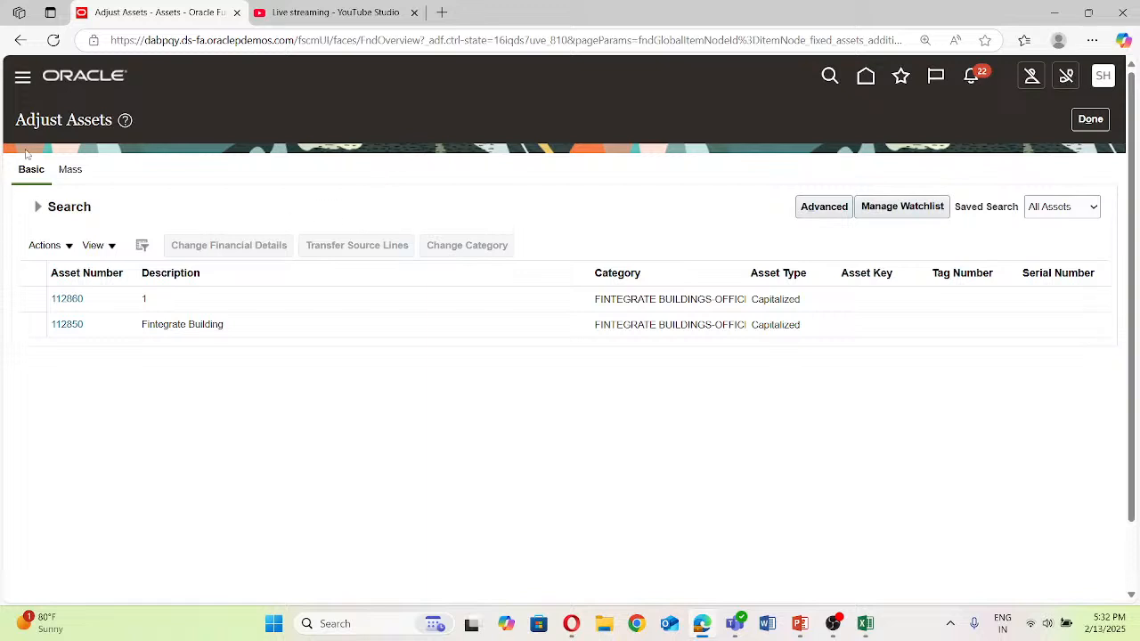
Step: Open Asset Inquiry under Fixed Assets and search the FINTEGRATE CORPORATE BOOK for asset number 112860
{"action": "left_click", "coordinate": [23, 82]}
{"action": "scroll", "coordinate": [114, 450], "scroll_direction": "down", "scroll_amount": 5}
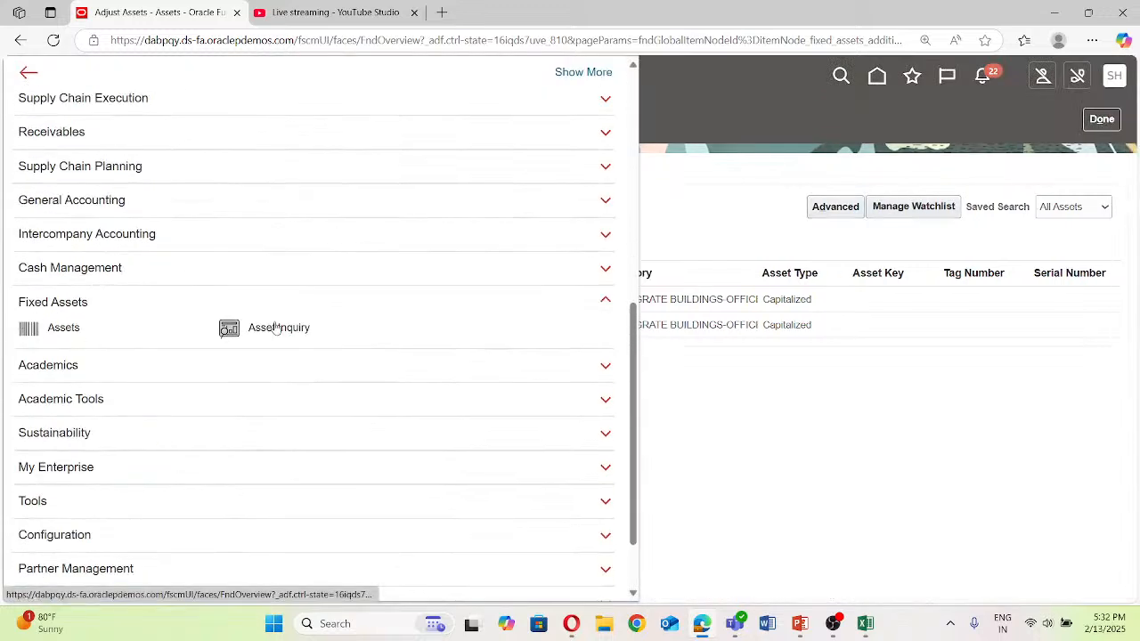
{"action": "left_click", "coordinate": [277, 328]}
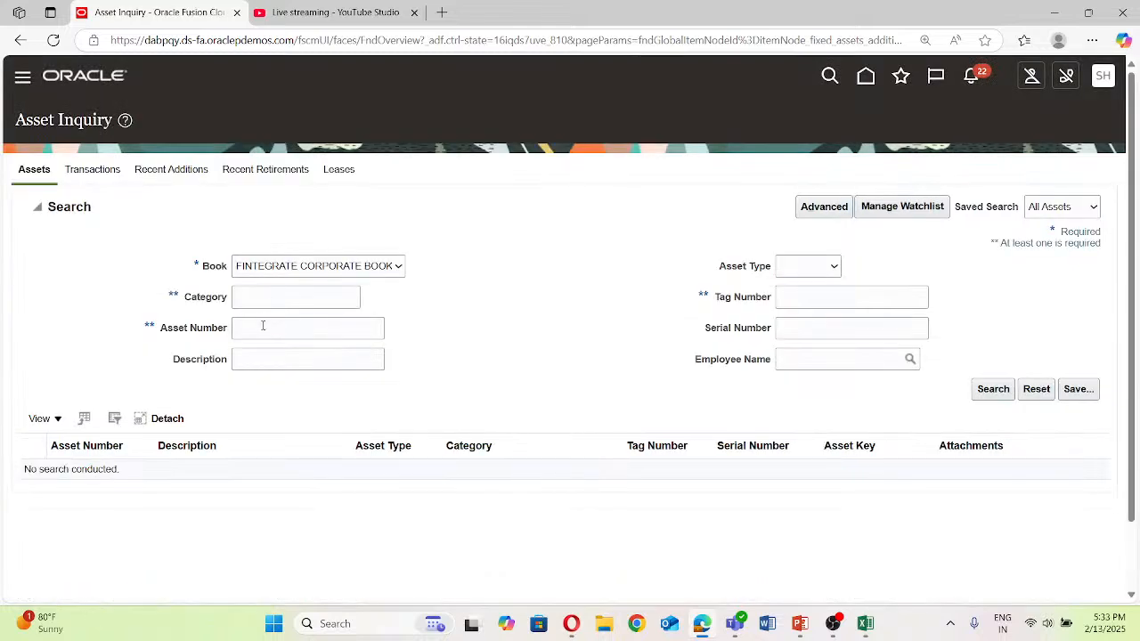
{"action": "left_click", "coordinate": [262, 327]}
{"action": "key", "text": "ctrl+v"}
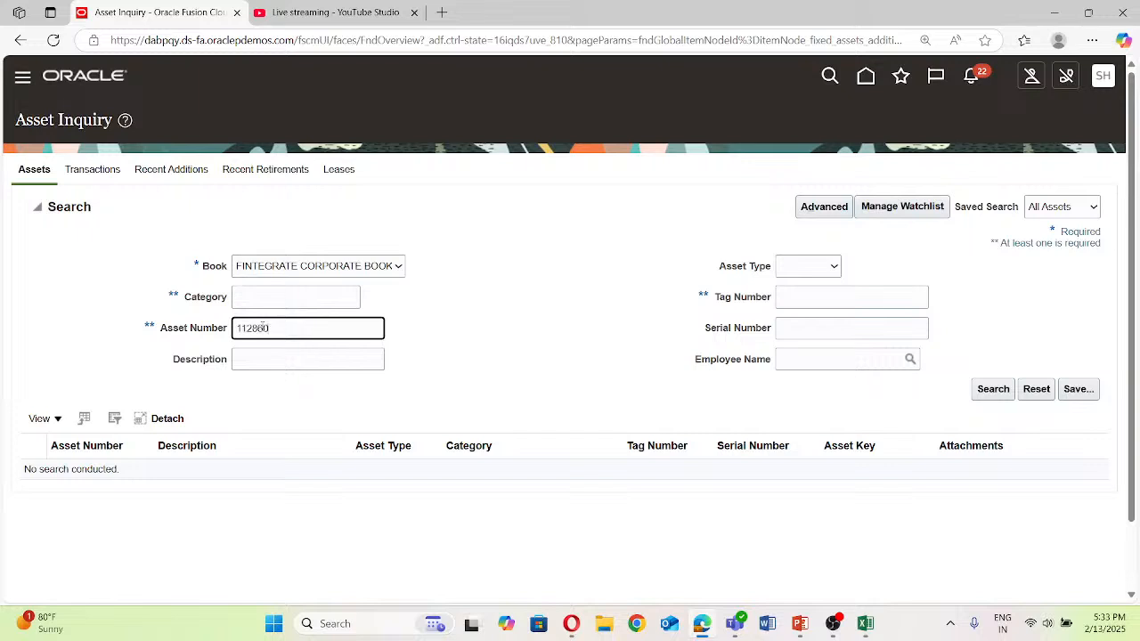
{"action": "left_click", "coordinate": [990, 389]}
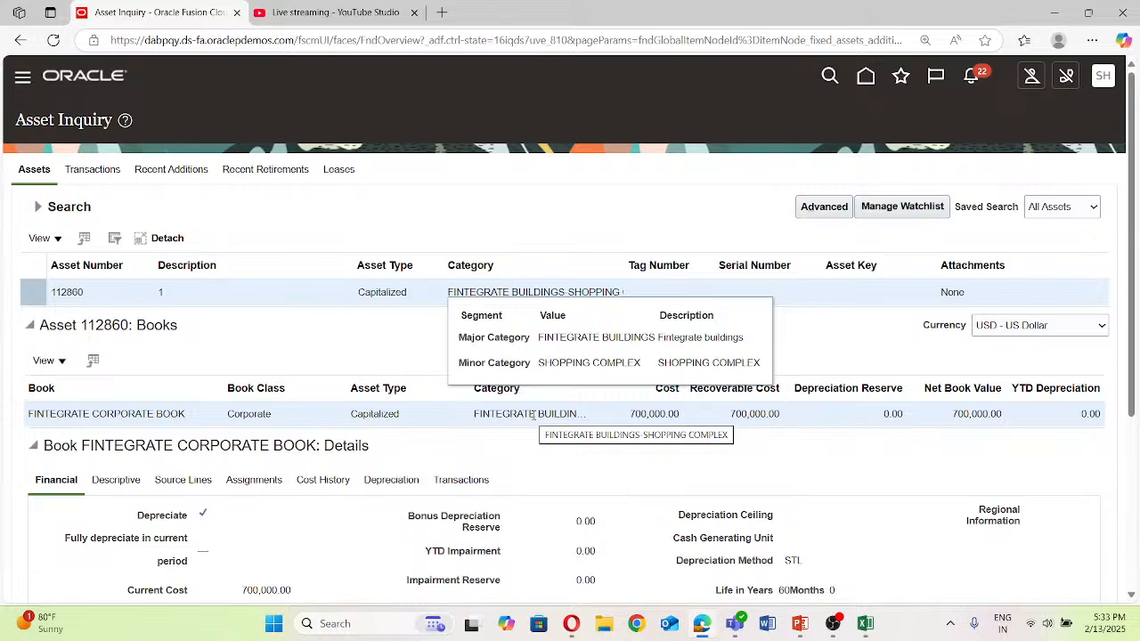
Step: Examine the financial details and depreciation records of asset 112860 in the FINTEGRATE CORPORATE BOOK
{"action": "left_click", "coordinate": [249, 323]}
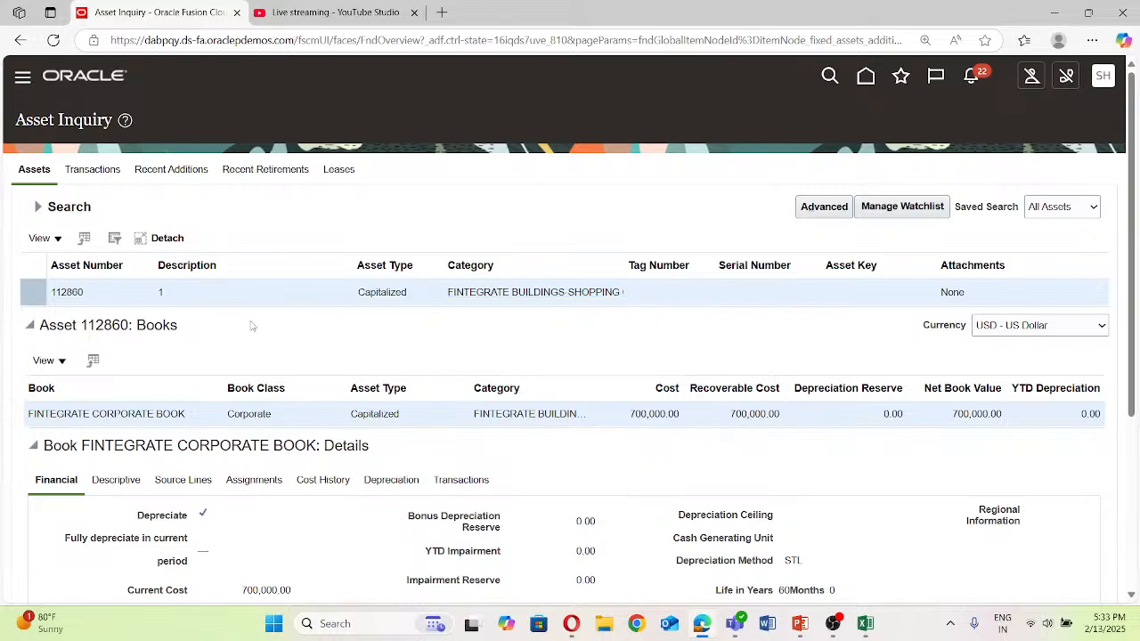
{"action": "scroll", "coordinate": [254, 327], "scroll_direction": "down", "scroll_amount": 3}
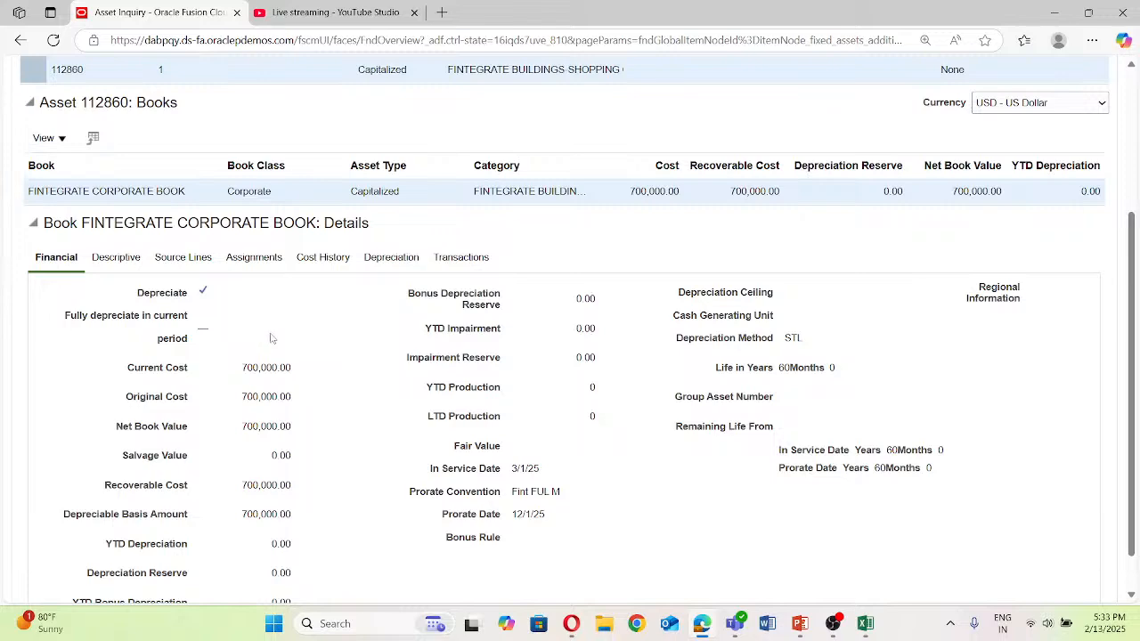
{"action": "scroll", "coordinate": [473, 385], "scroll_direction": "up", "scroll_amount": 2}
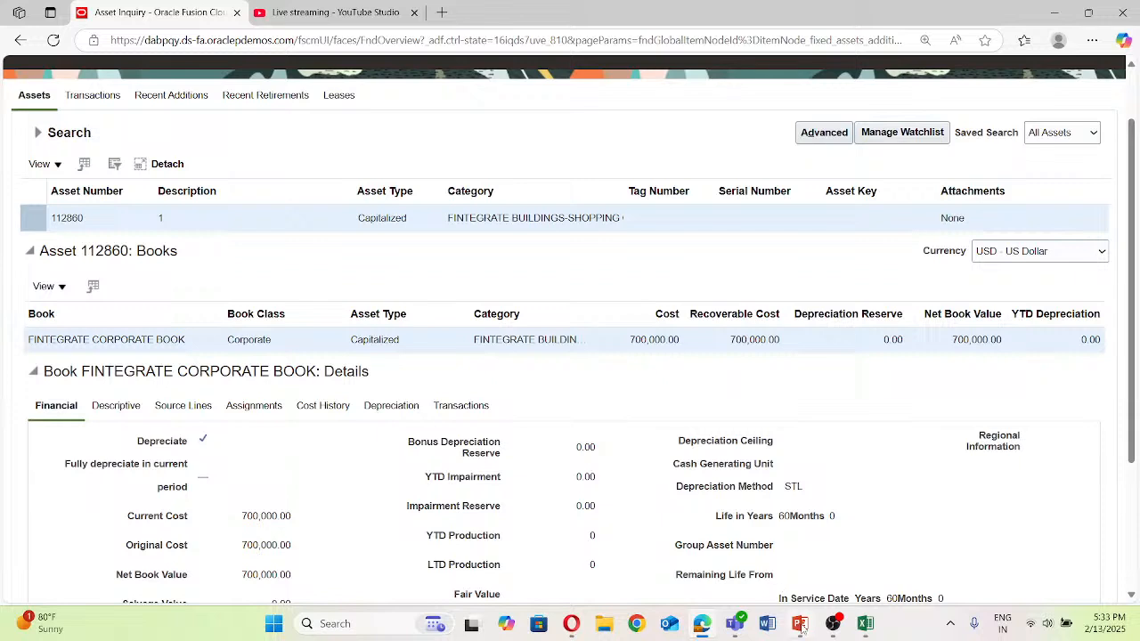
{"action": "mouse_move", "coordinate": [709, 629]}
{"action": "left_click", "coordinate": [709, 632]}
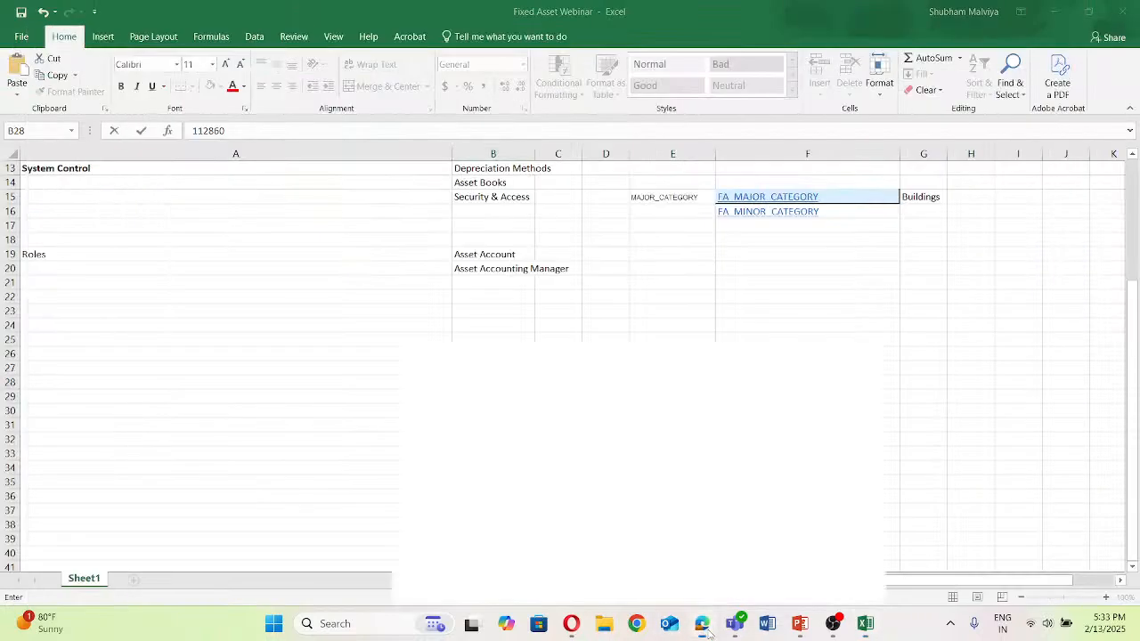
{"action": "left_click", "coordinate": [708, 632]}
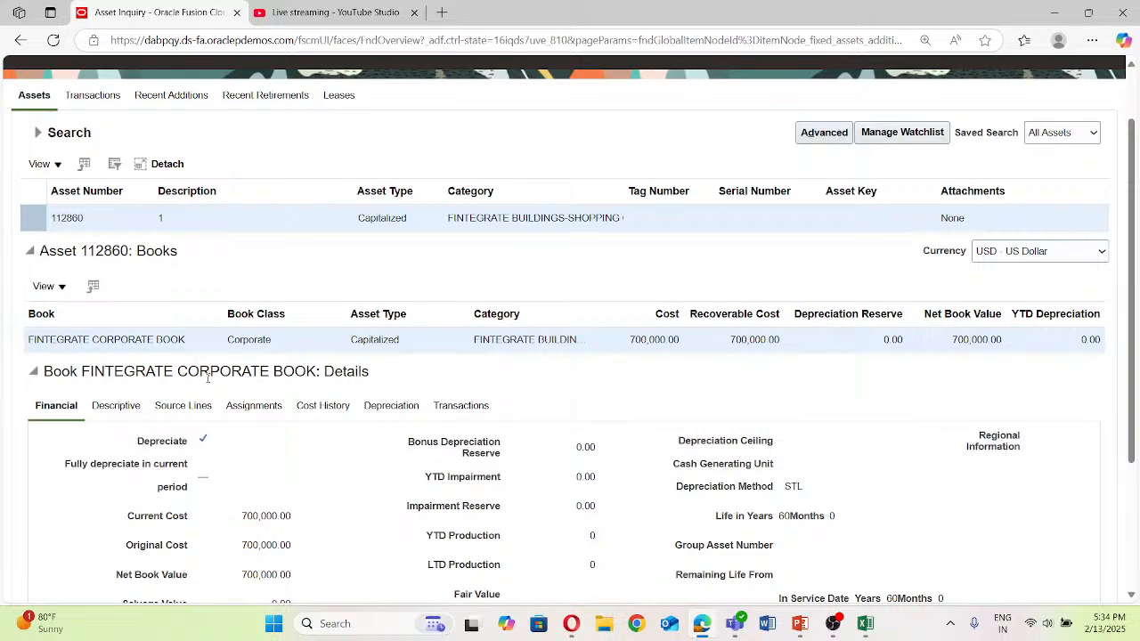
{"action": "left_click", "coordinate": [388, 409]}
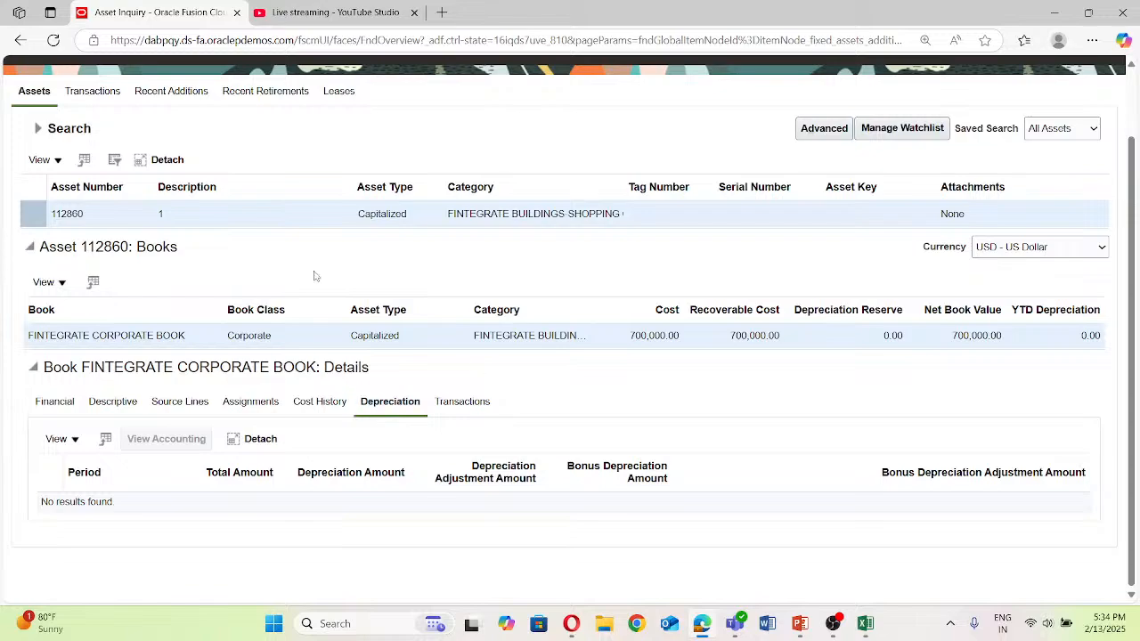
{"action": "scroll", "coordinate": [208, 316], "scroll_direction": "up", "scroll_amount": 1}
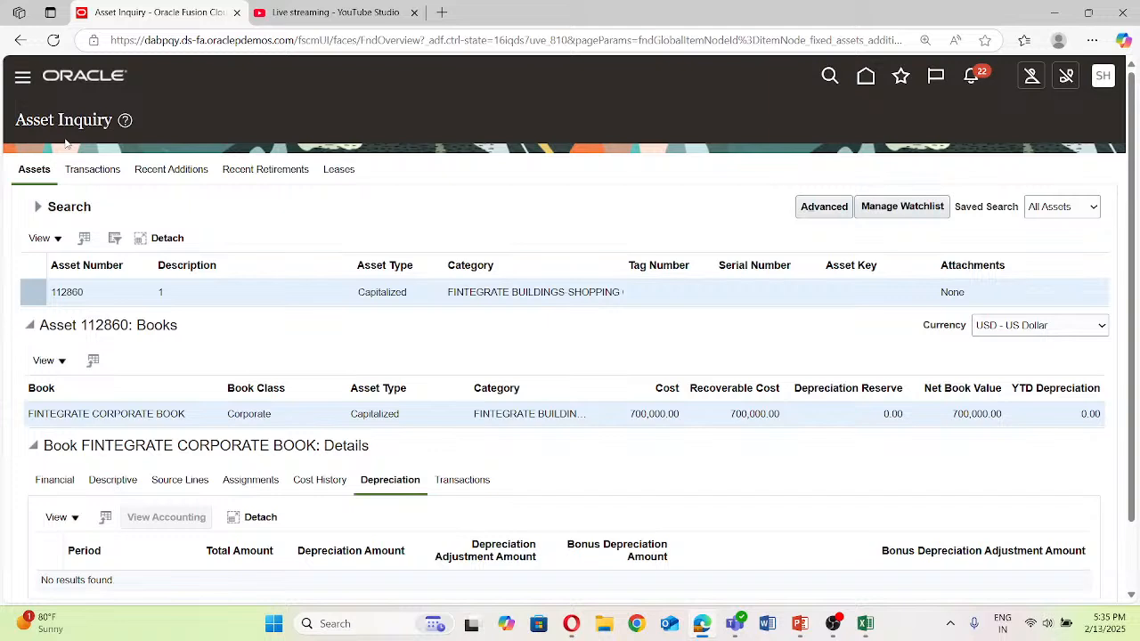
Step: Return to the Fixed Assets work area and open the Adjust Assets task
{"action": "left_click", "coordinate": [23, 77]}
{"action": "scroll", "coordinate": [158, 267], "scroll_direction": "down", "scroll_amount": 10}
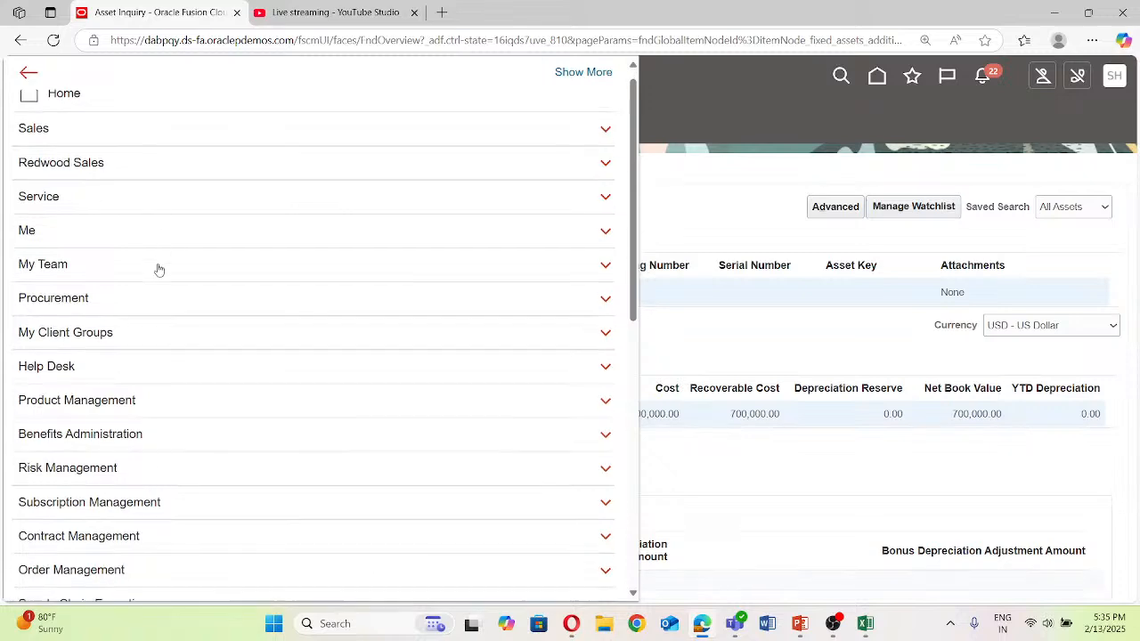
{"action": "left_click", "coordinate": [86, 268]}
{"action": "scroll", "coordinate": [80, 258], "scroll_direction": "down", "scroll_amount": 1}
{"action": "scroll", "coordinate": [102, 378], "scroll_direction": "up", "scroll_amount": 2}
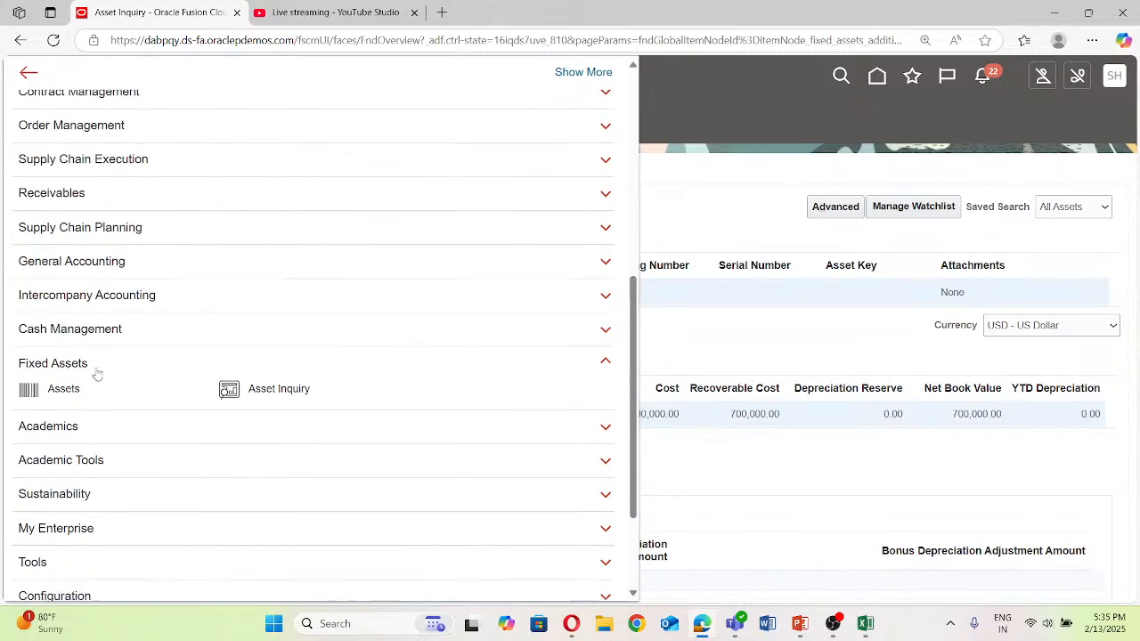
{"action": "left_click", "coordinate": [57, 396]}
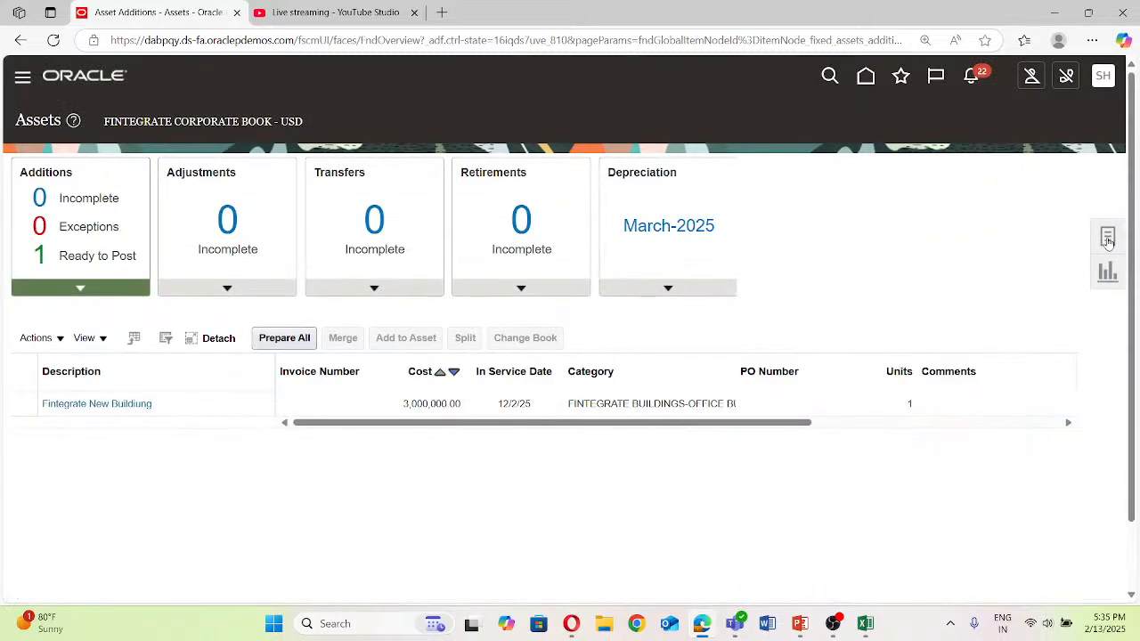
{"action": "left_click", "coordinate": [1107, 237]}
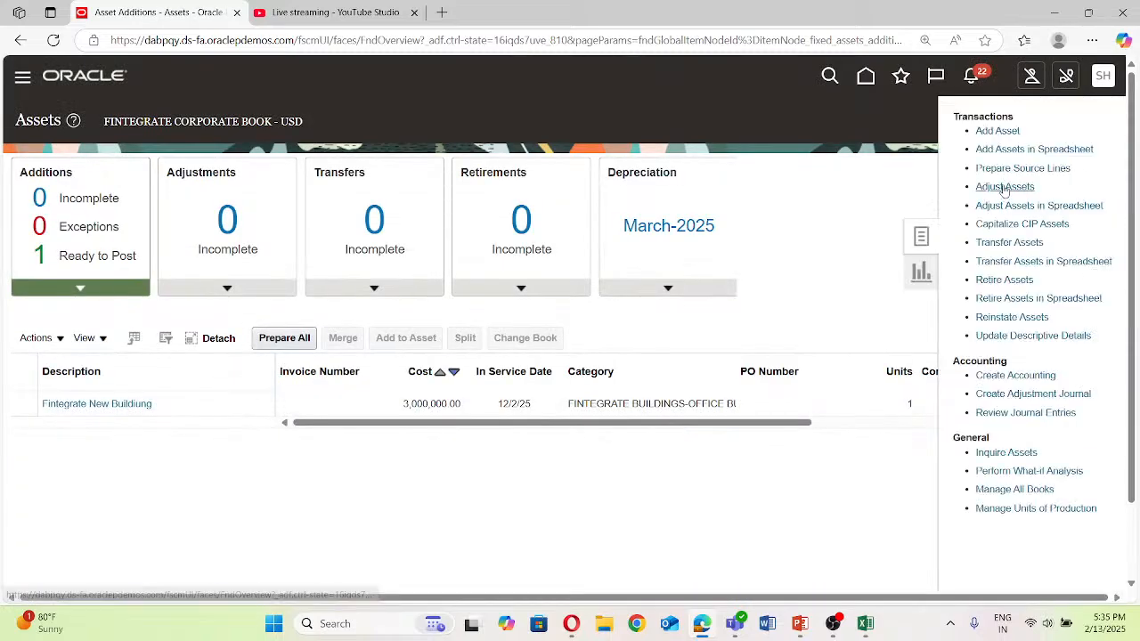
{"action": "left_click", "coordinate": [1004, 187]}
{"action": "left_click", "coordinate": [1005, 186]}
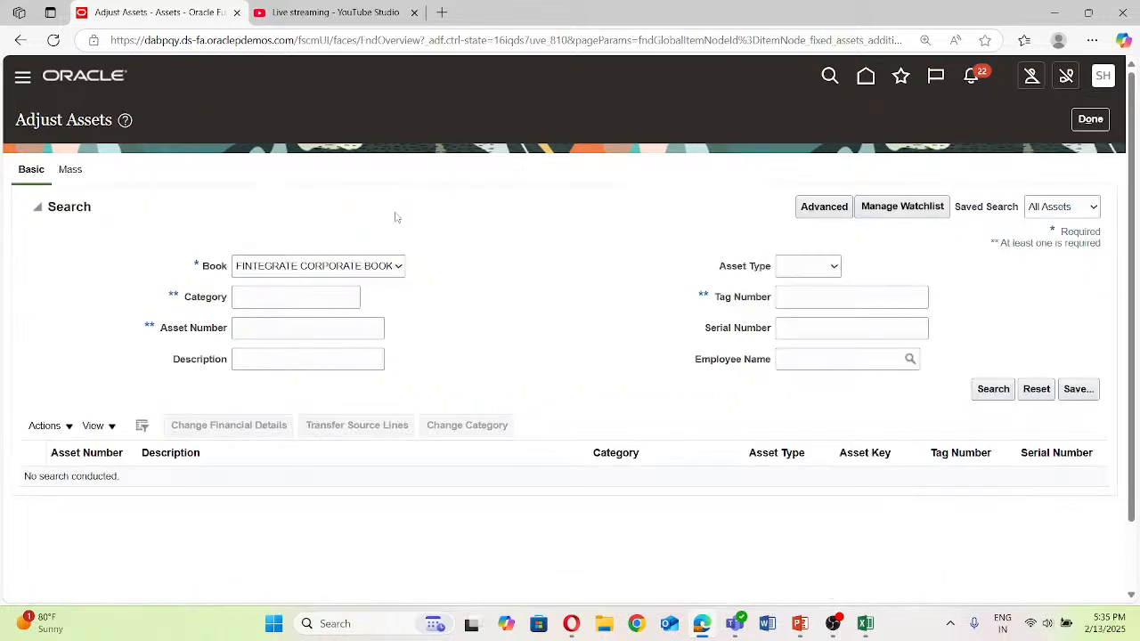
Step: Search for asset number 112860 in the FINTEGRATE CORPORATE BOOK and start changing its financial details
{"action": "left_click", "coordinate": [323, 326]}
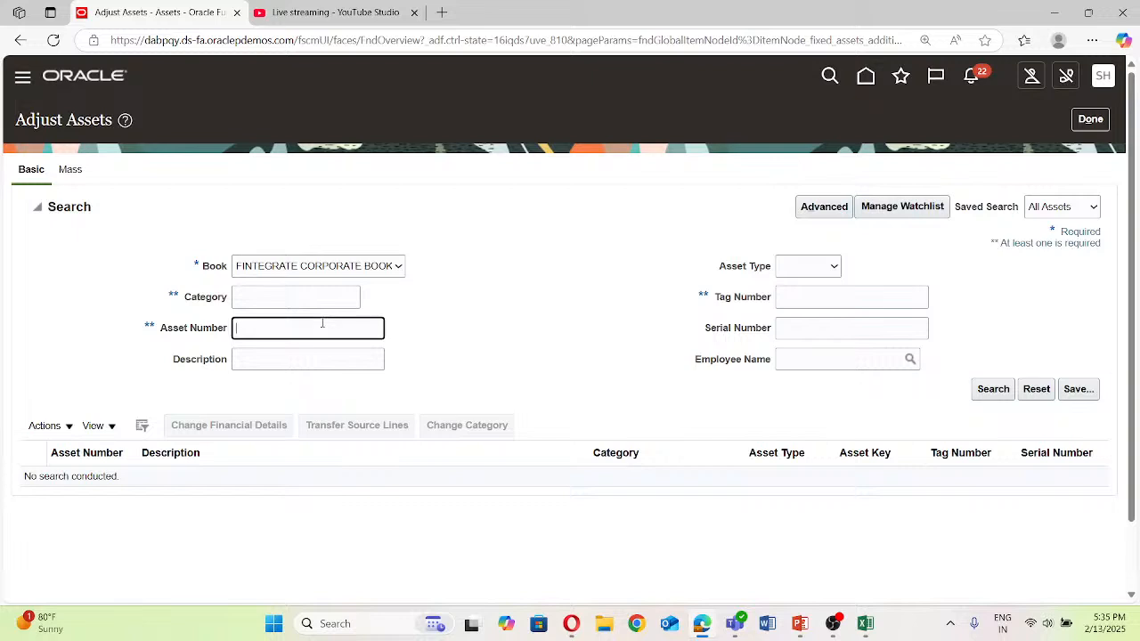
{"action": "type", "text": "112860"}
{"action": "left_click", "coordinate": [997, 394]}
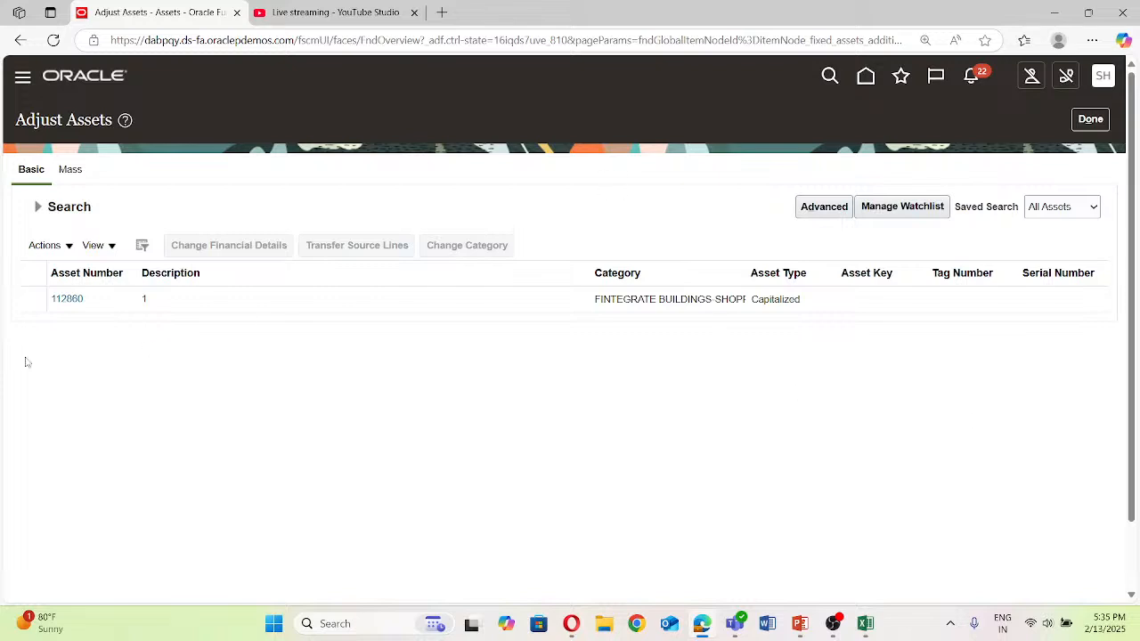
{"action": "left_click", "coordinate": [22, 299]}
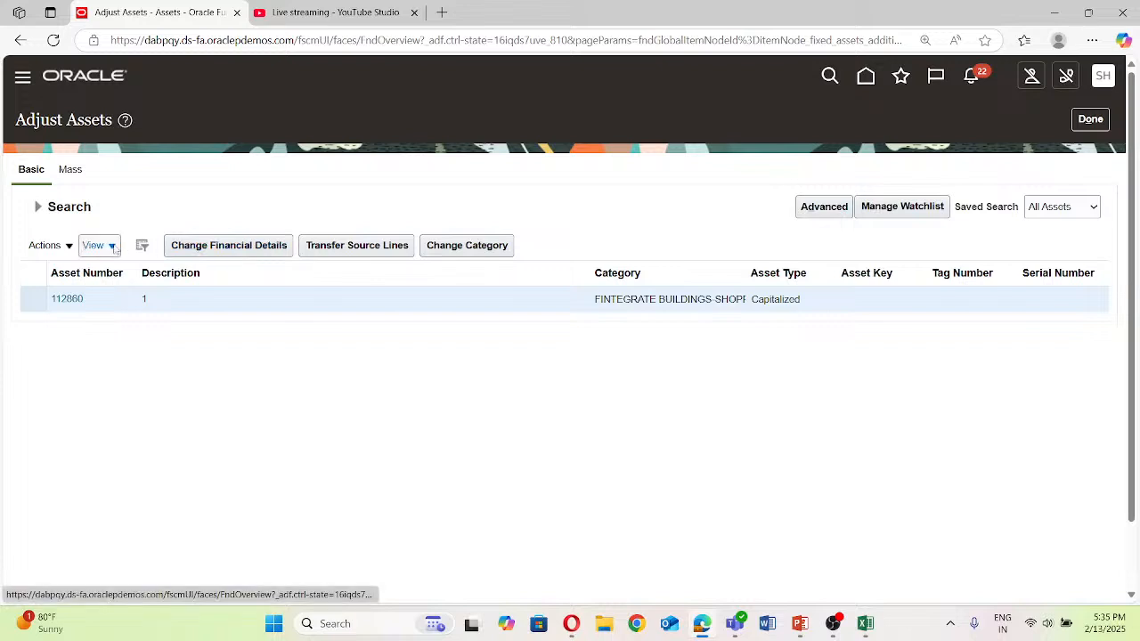
{"action": "left_click", "coordinate": [227, 245]}
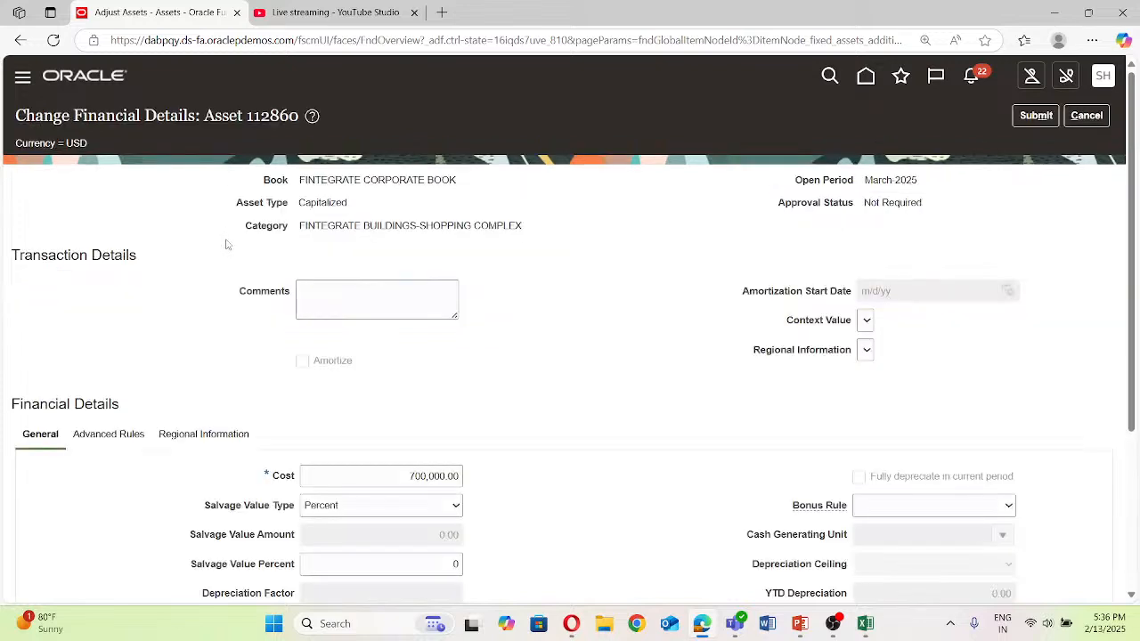
Step: Set the in-service date of asset 112860 to 1/25/25
{"action": "scroll", "coordinate": [192, 387], "scroll_direction": "down", "scroll_amount": 5}
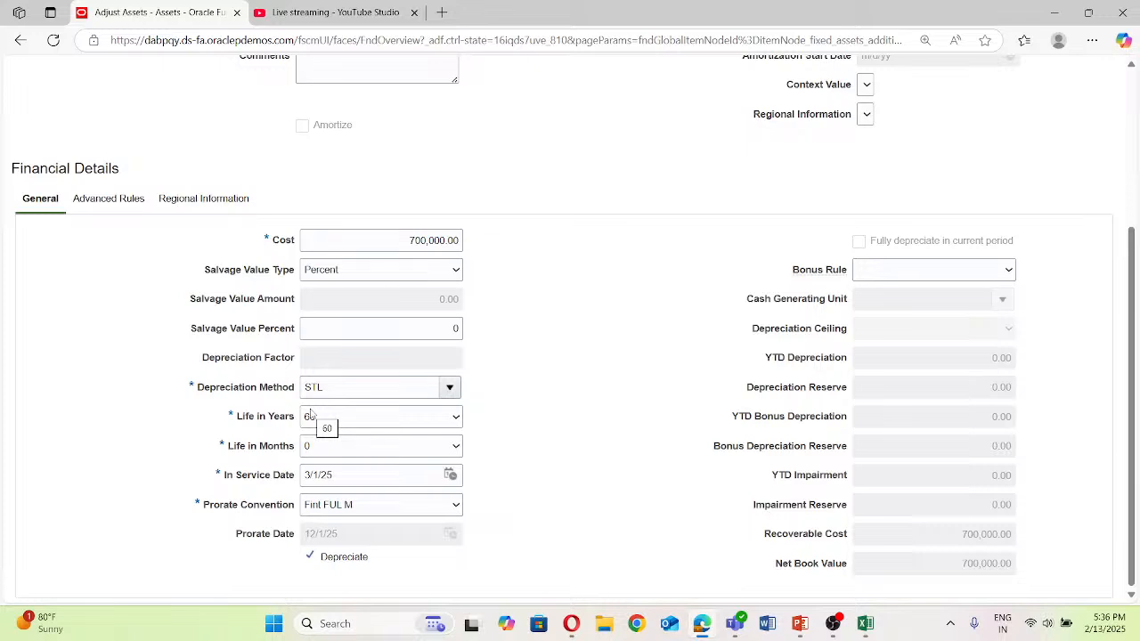
{"action": "left_click", "coordinate": [452, 475]}
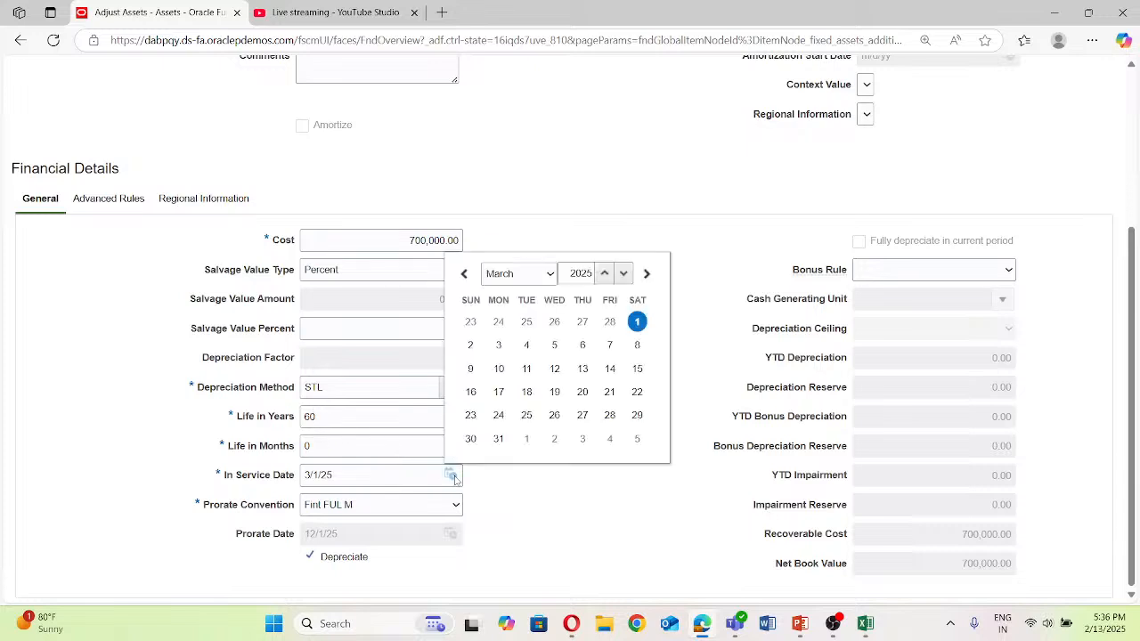
{"action": "left_click", "coordinate": [552, 276]}
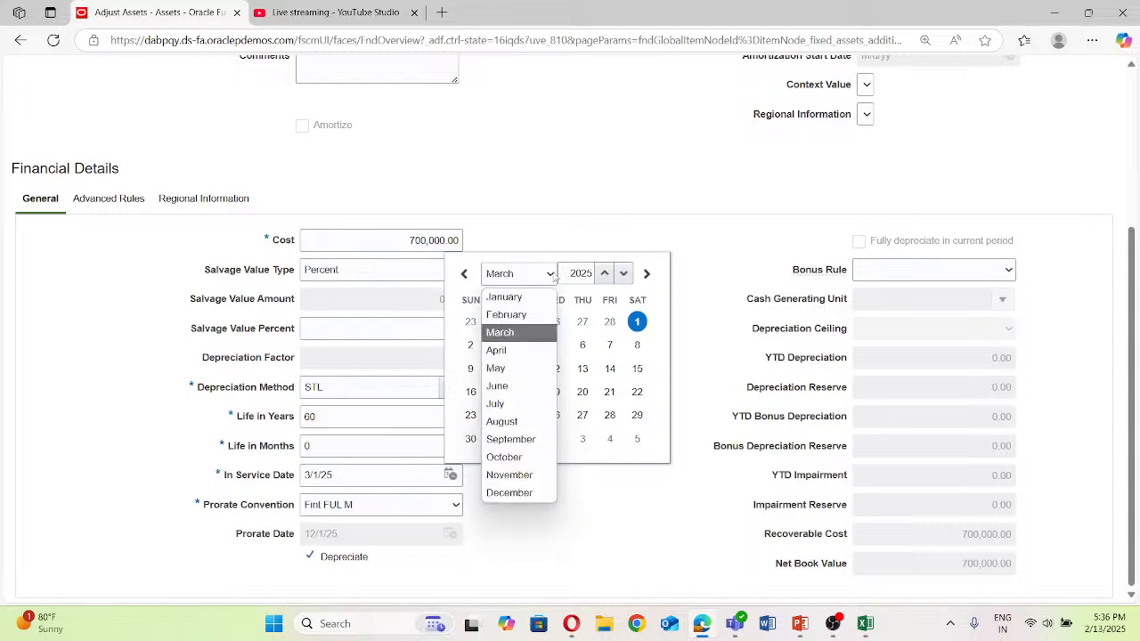
{"action": "left_click", "coordinate": [510, 317]}
{"action": "left_click", "coordinate": [540, 300]}
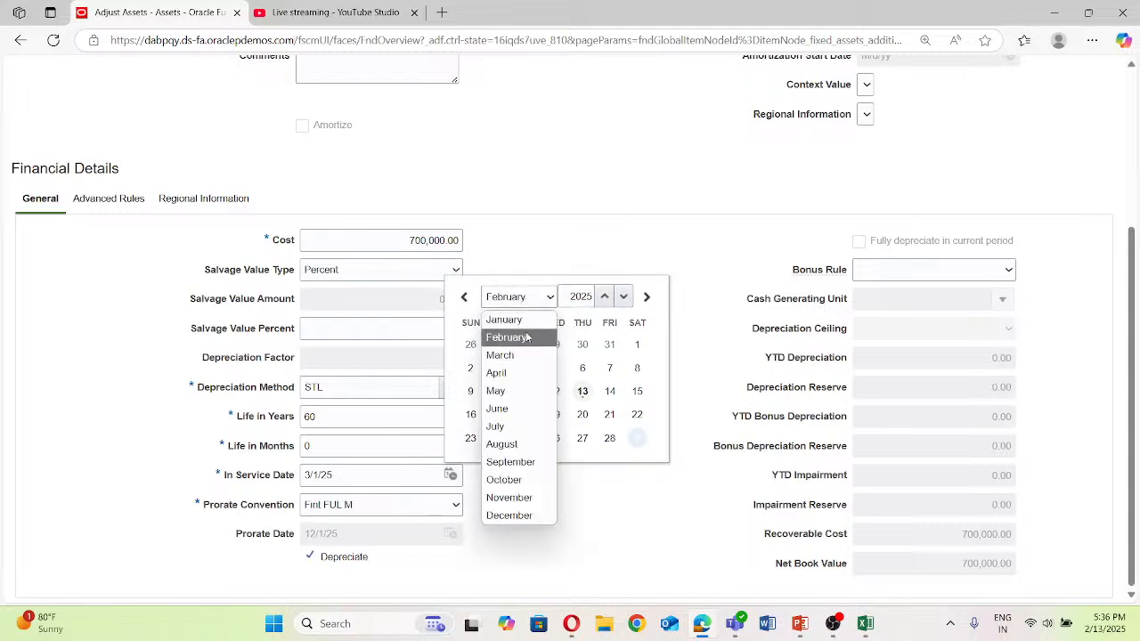
{"action": "left_click", "coordinate": [505, 320]}
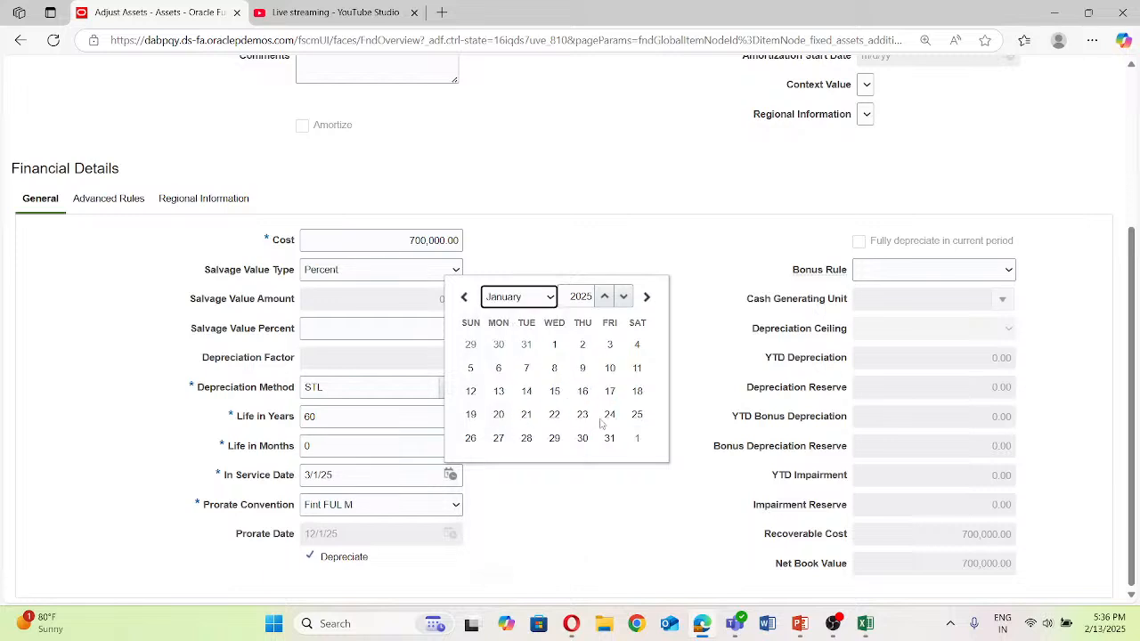
{"action": "left_click", "coordinate": [633, 416]}
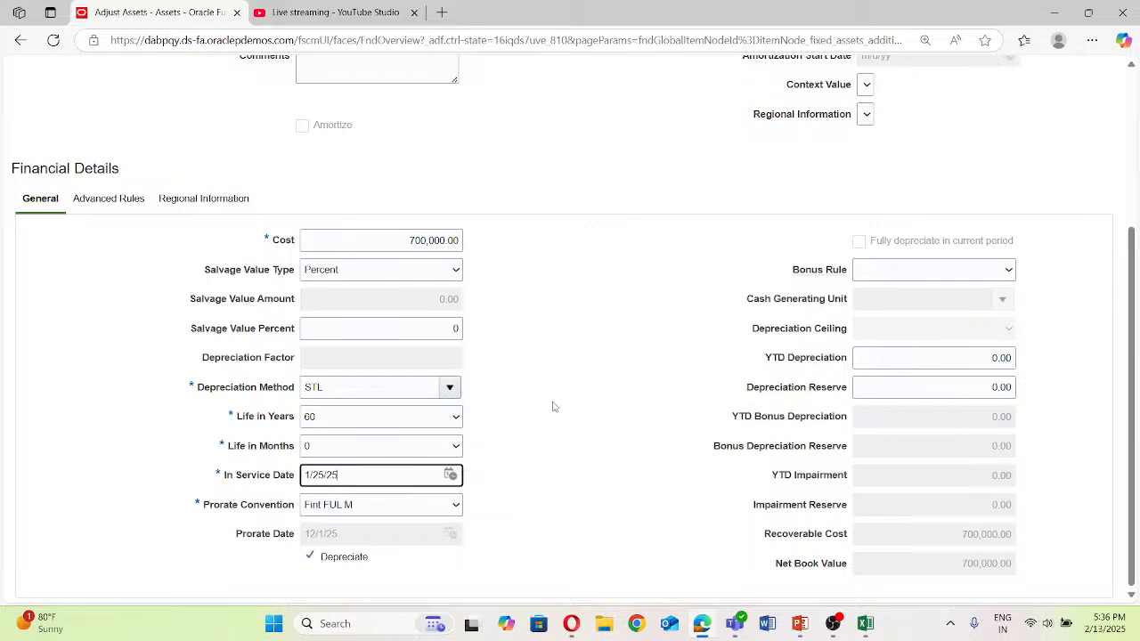
Step: Set the life in years of asset 112860 to 50
{"action": "scroll", "coordinate": [579, 450], "scroll_direction": "up", "scroll_amount": 3}
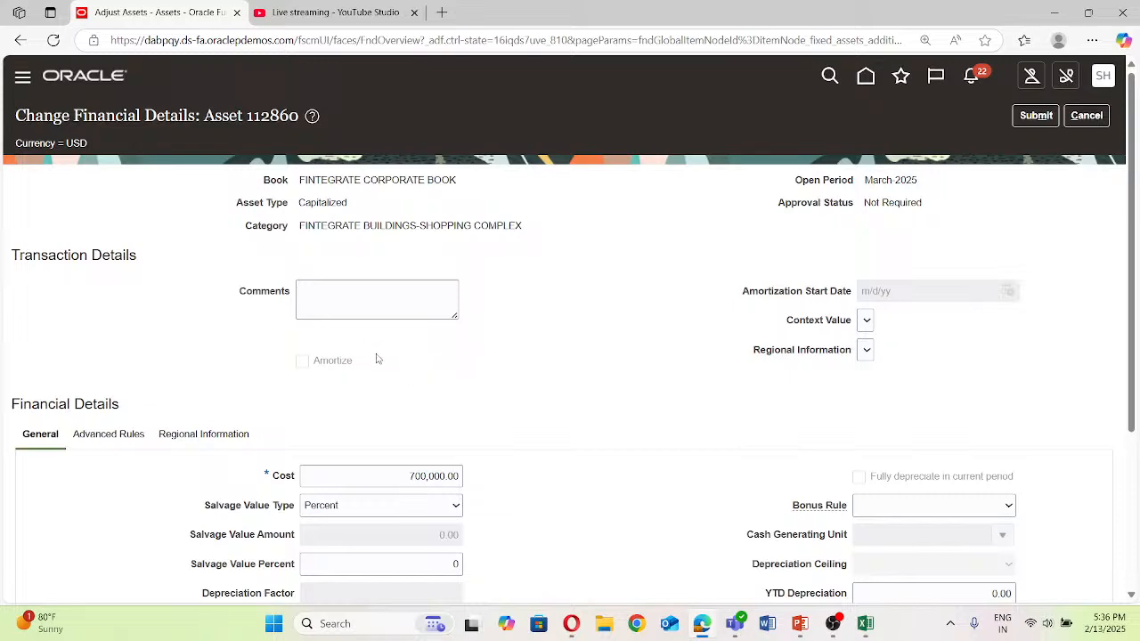
{"action": "scroll", "coordinate": [374, 356], "scroll_direction": "down", "scroll_amount": 2}
{"action": "scroll", "coordinate": [423, 343], "scroll_direction": "down", "scroll_amount": 1}
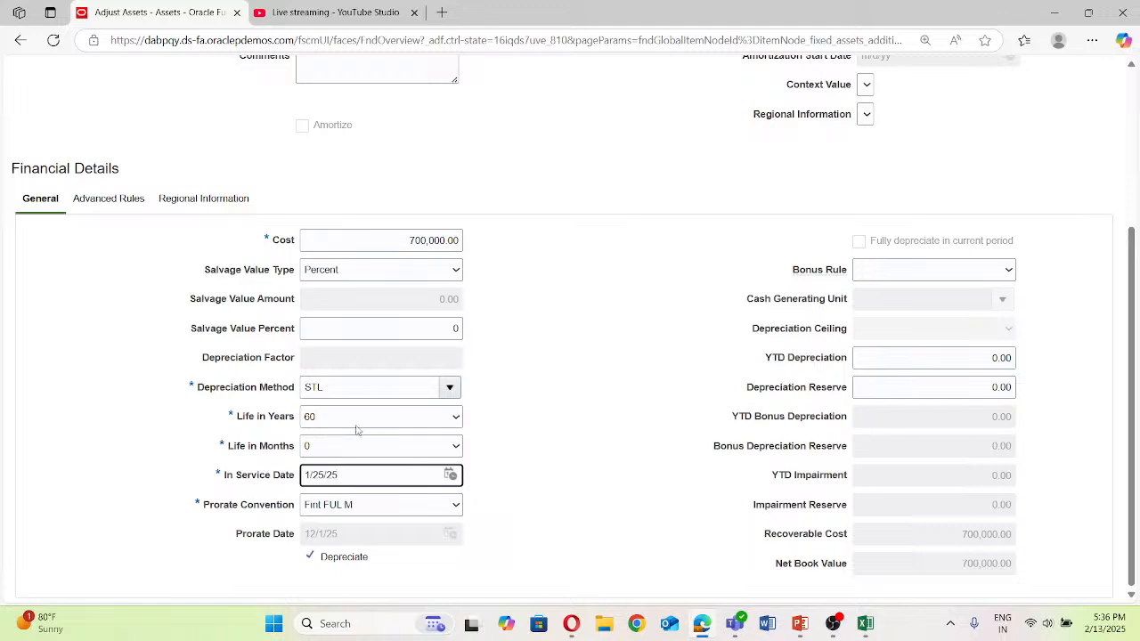
{"action": "left_click", "coordinate": [452, 418]}
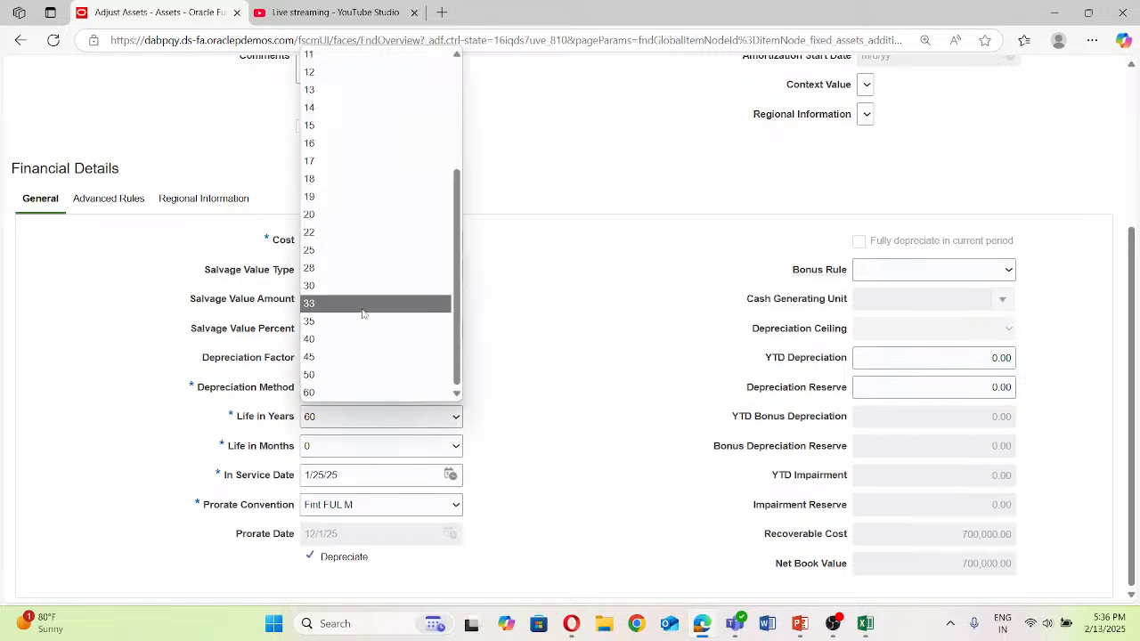
{"action": "scroll", "coordinate": [362, 326], "scroll_direction": "up", "scroll_amount": 2}
{"action": "scroll", "coordinate": [363, 325], "scroll_direction": "down", "scroll_amount": 2}
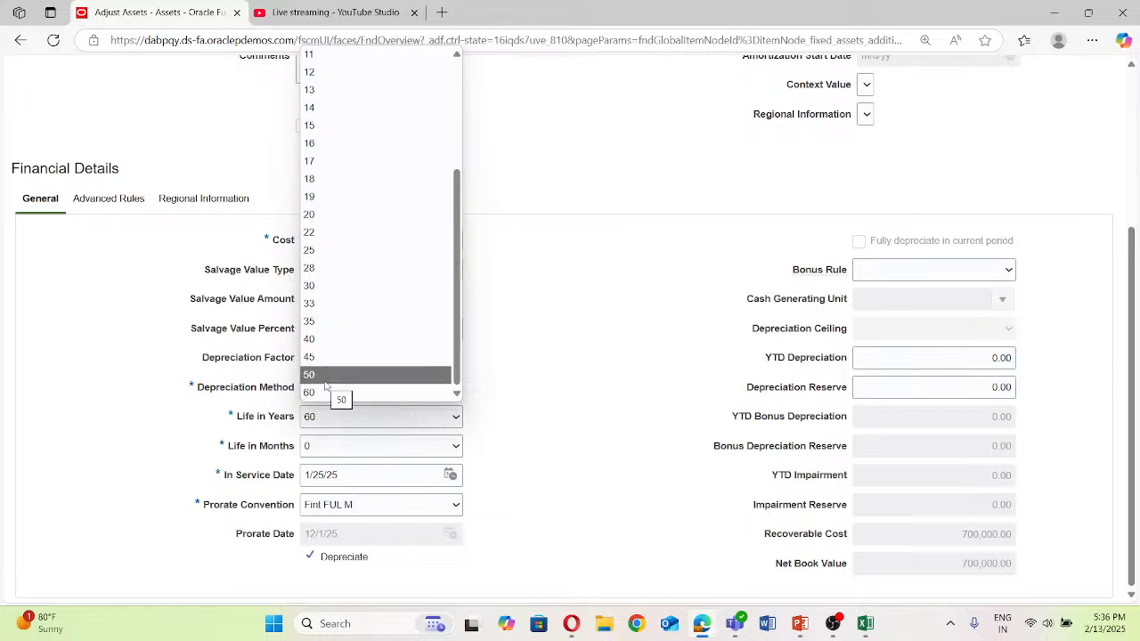
{"action": "left_click", "coordinate": [547, 398]}
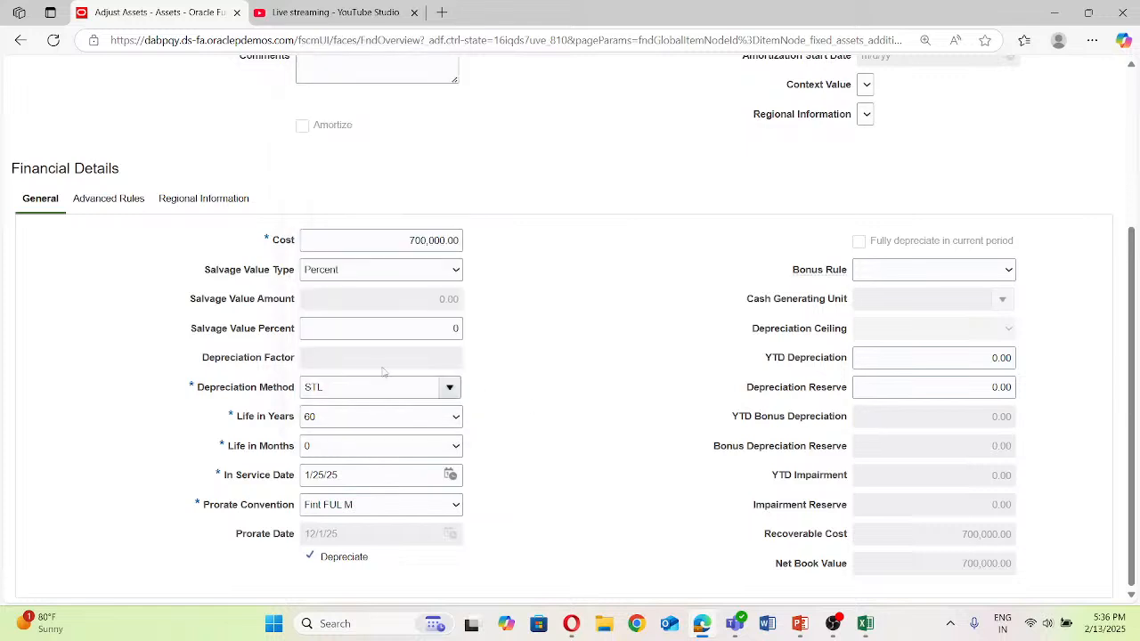
{"action": "double_click", "coordinate": [347, 419]}
{"action": "left_click", "coordinate": [347, 420]}
{"action": "left_click", "coordinate": [338, 417]}
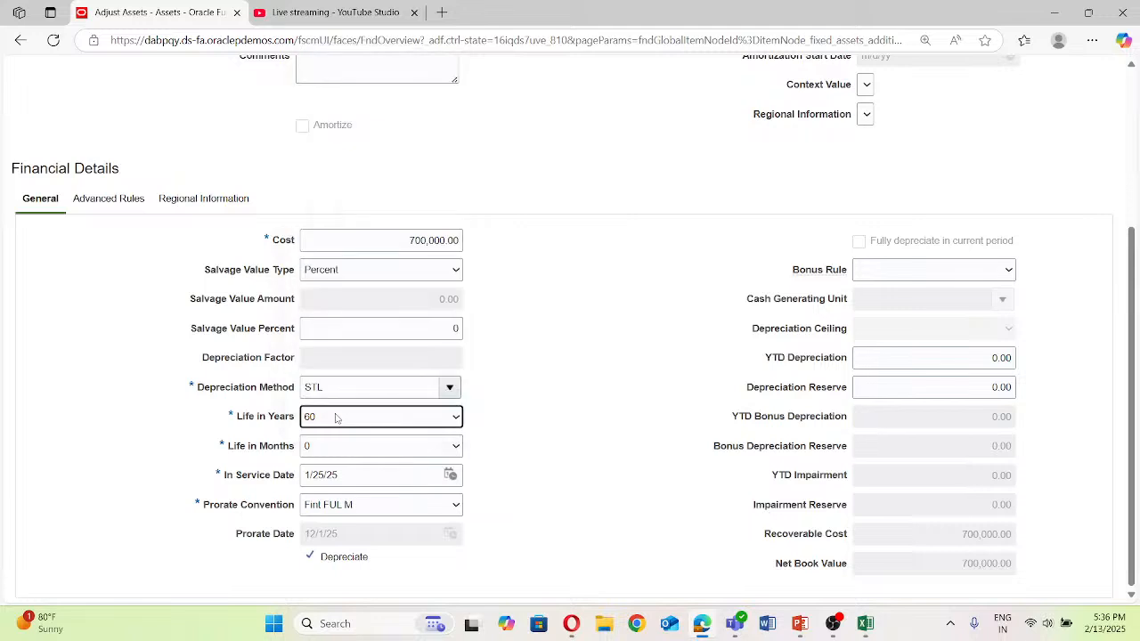
{"action": "left_click", "coordinate": [335, 417]}
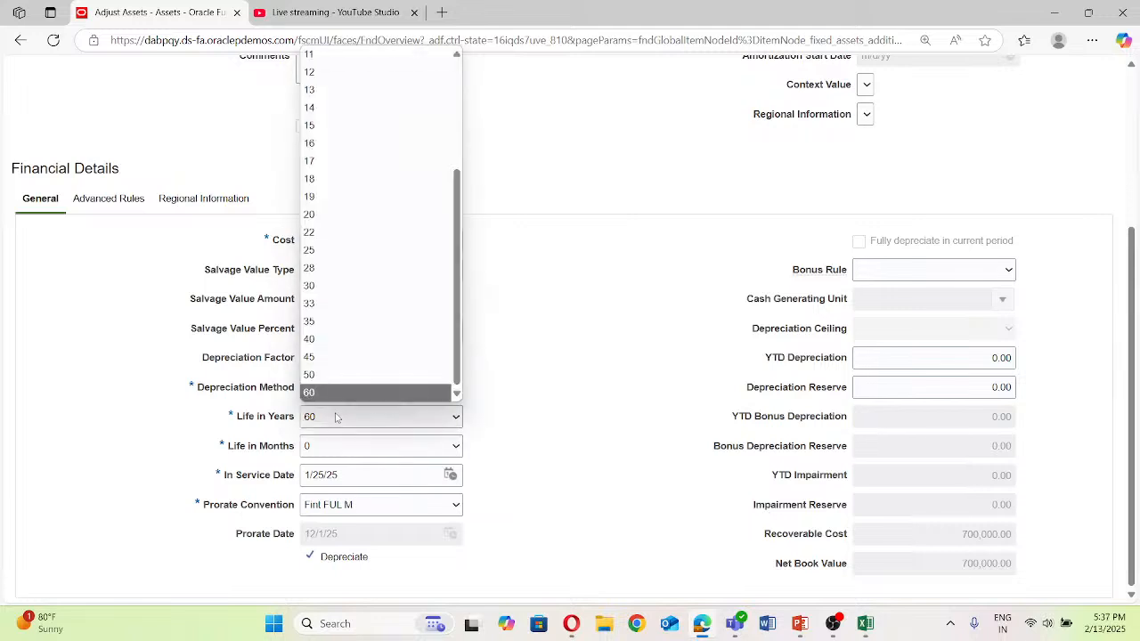
{"action": "left_click", "coordinate": [318, 374]}
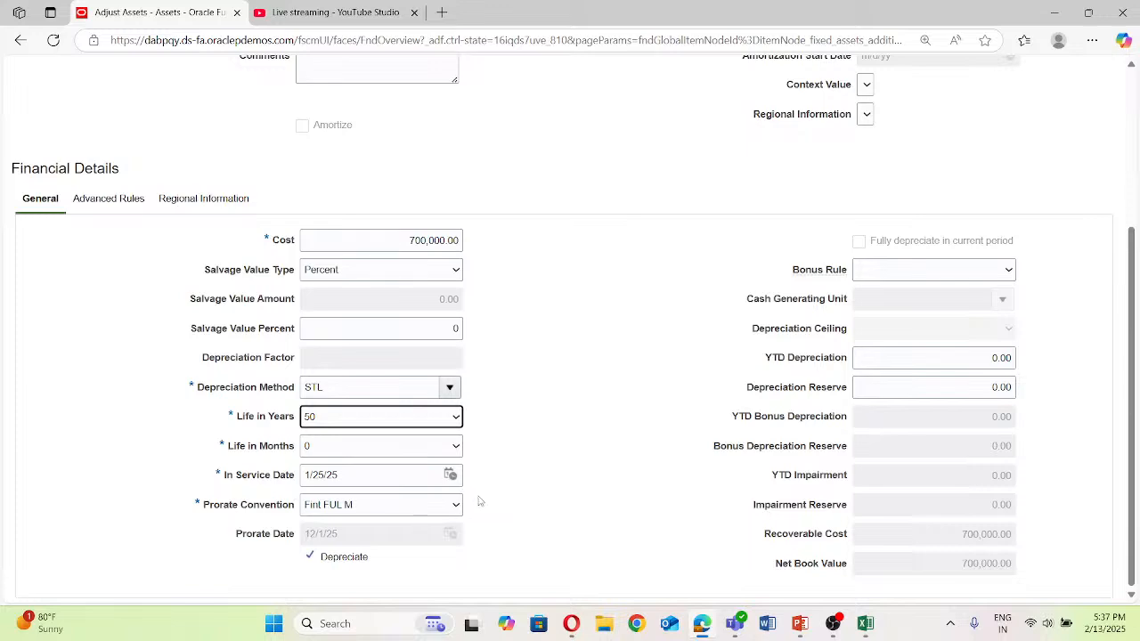
Step: Restore the life in years of asset 112860 to 60
{"action": "scroll", "coordinate": [744, 469], "scroll_direction": "up", "scroll_amount": 1}
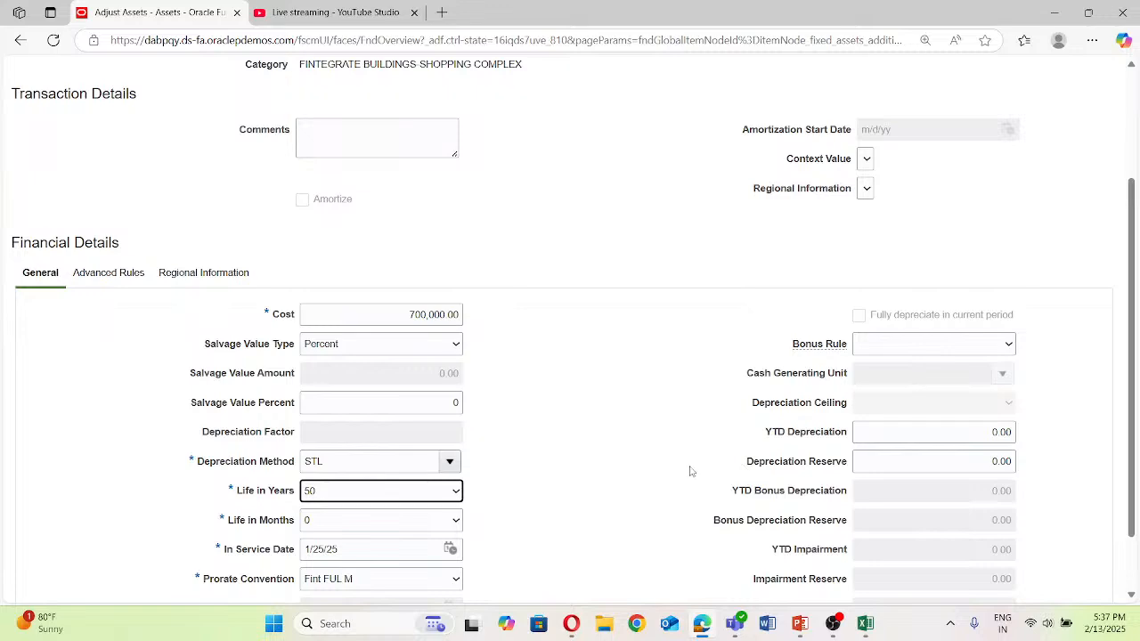
{"action": "scroll", "coordinate": [690, 470], "scroll_direction": "up", "scroll_amount": 1}
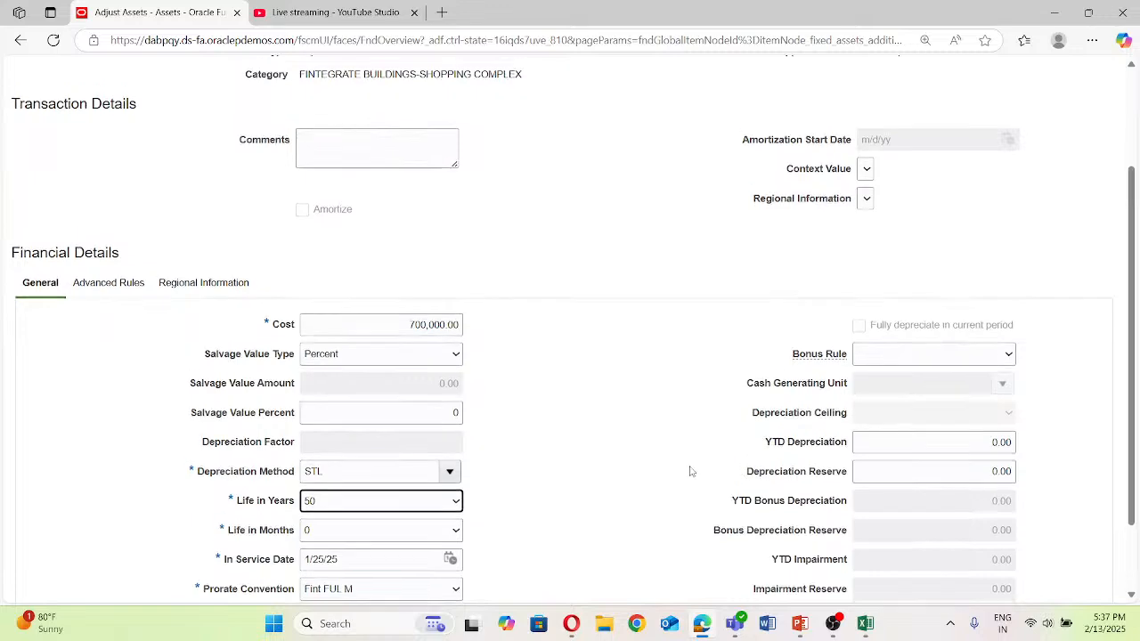
{"action": "scroll", "coordinate": [690, 470], "scroll_direction": "down", "scroll_amount": 2}
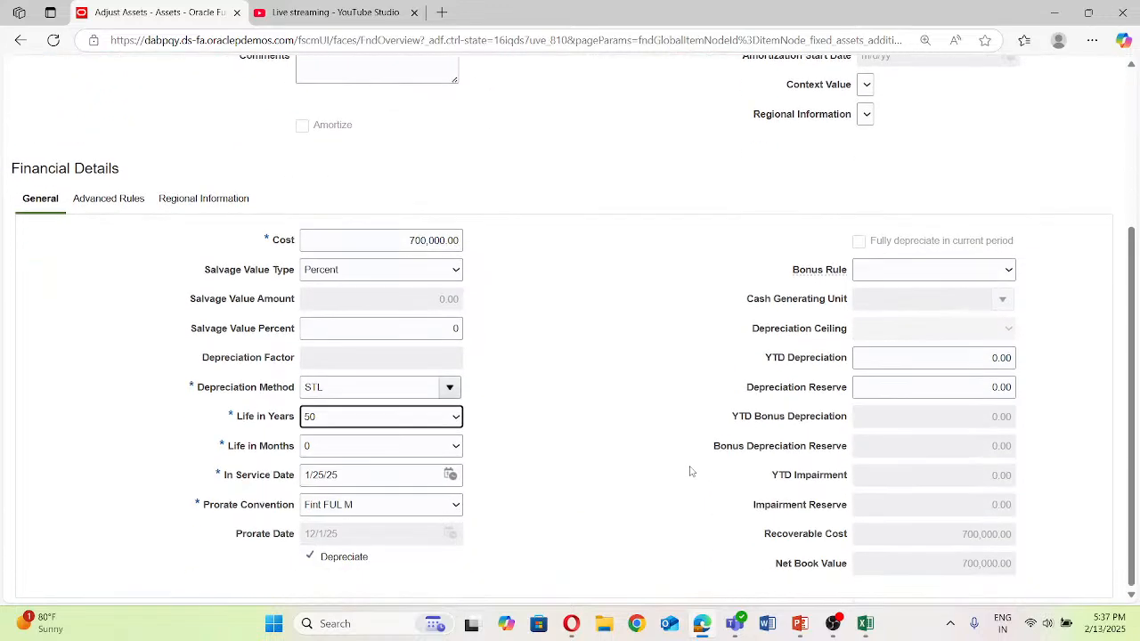
{"action": "left_click", "coordinate": [451, 417]}
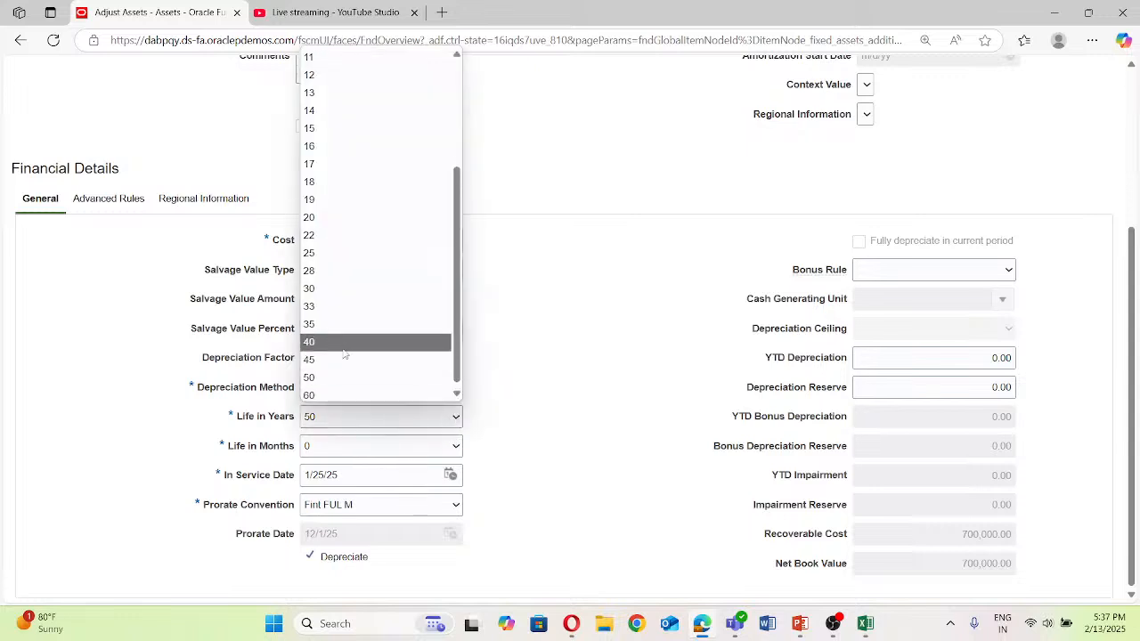
{"action": "left_click", "coordinate": [348, 394]}
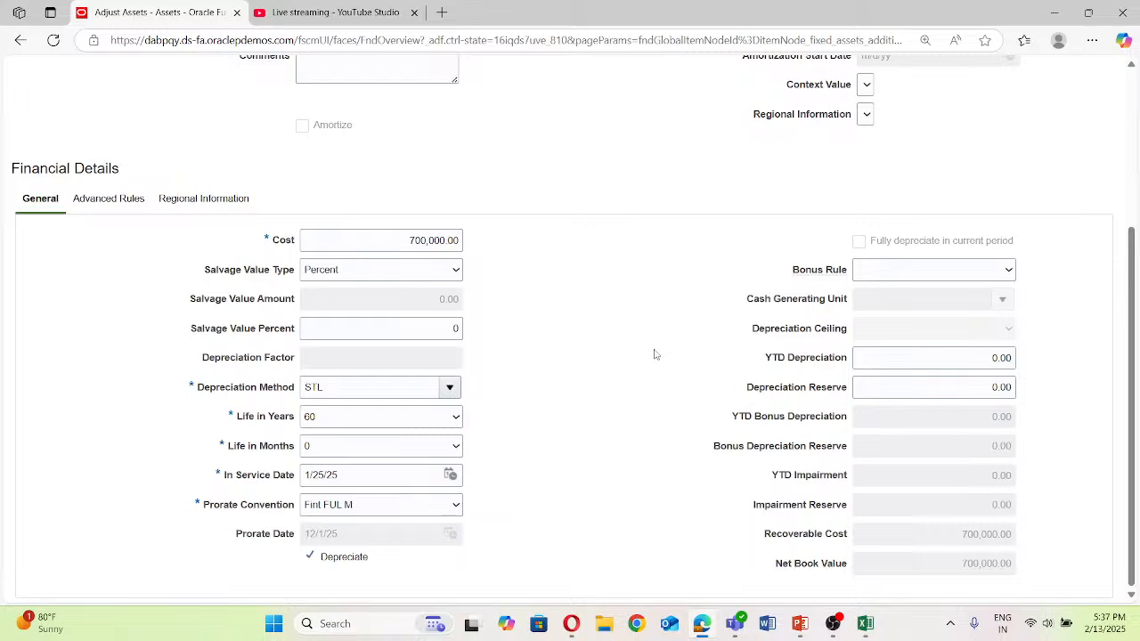
Step: Review the transaction and financial details of asset 112860 and submit the changes
{"action": "scroll", "coordinate": [609, 352], "scroll_direction": "up", "scroll_amount": 3}
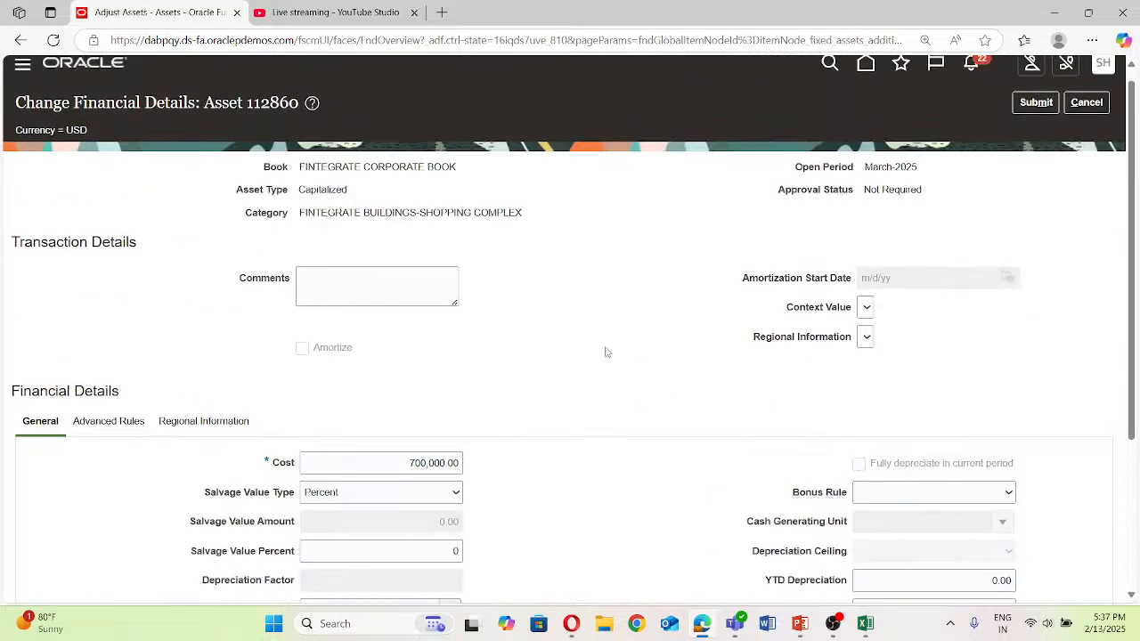
{"action": "scroll", "coordinate": [606, 352], "scroll_direction": "down", "scroll_amount": 2}
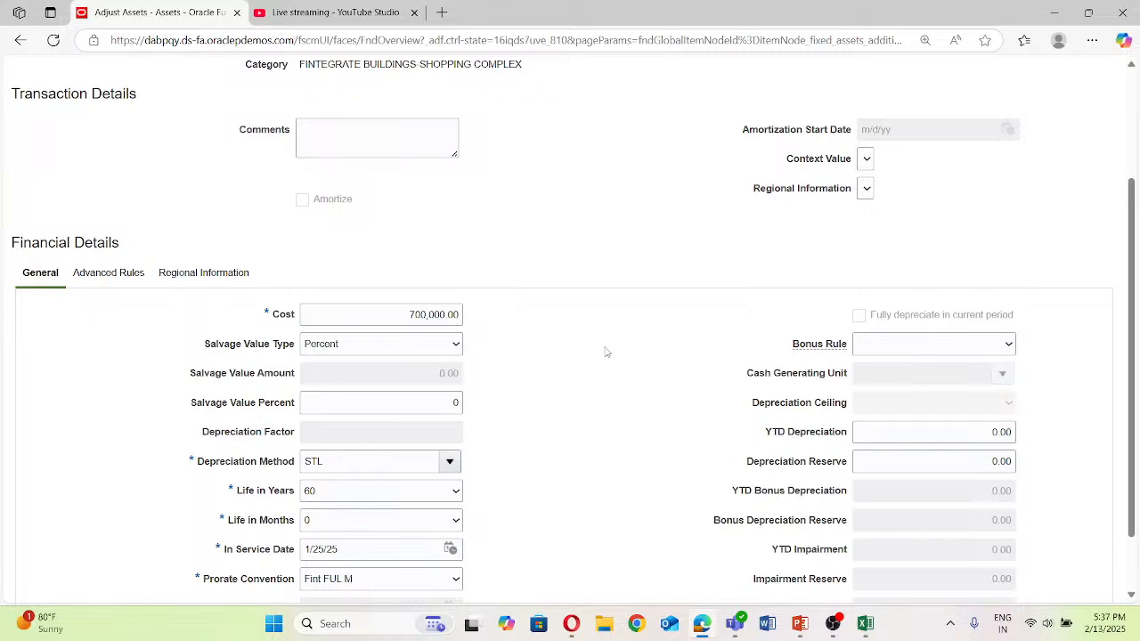
{"action": "scroll", "coordinate": [381, 300], "scroll_direction": "up", "scroll_amount": 2}
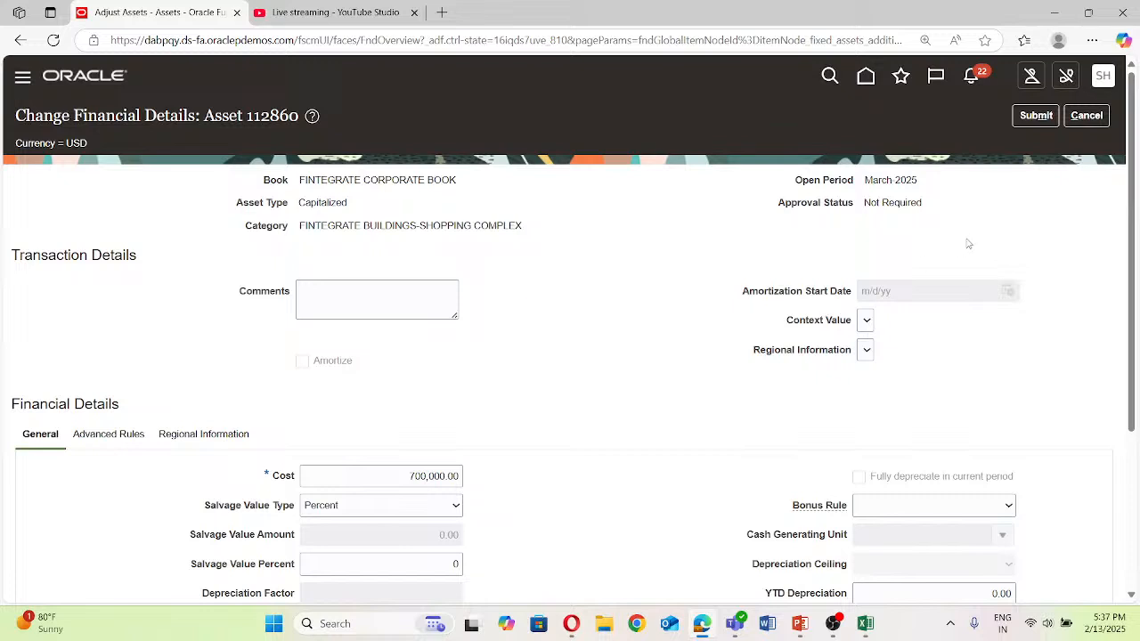
{"action": "left_click", "coordinate": [1045, 115]}
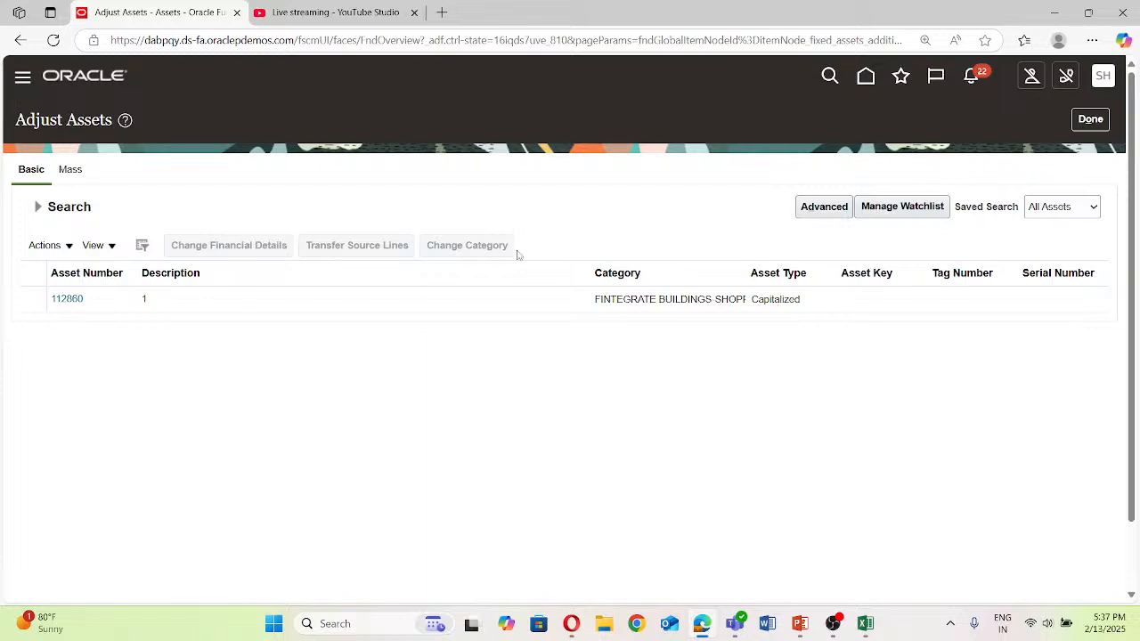
Step: Open Asset Inquiry under Fixed Assets and search for asset number 112860 in the FINTEGRATE CORPORATE BOOK
{"action": "left_click", "coordinate": [85, 75]}
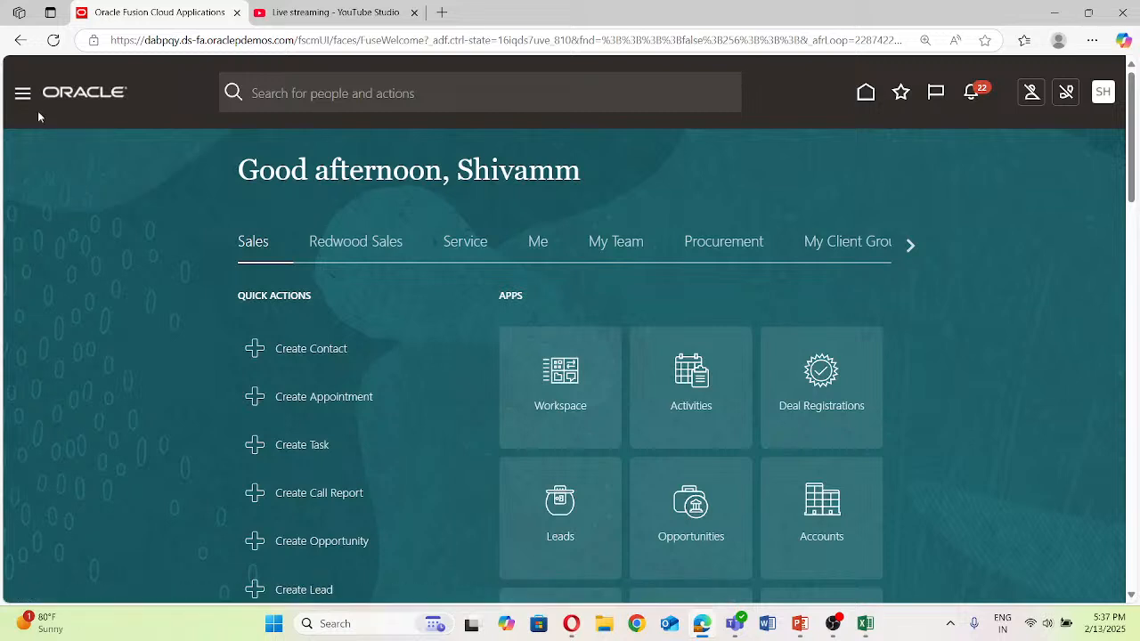
{"action": "left_click", "coordinate": [23, 95]}
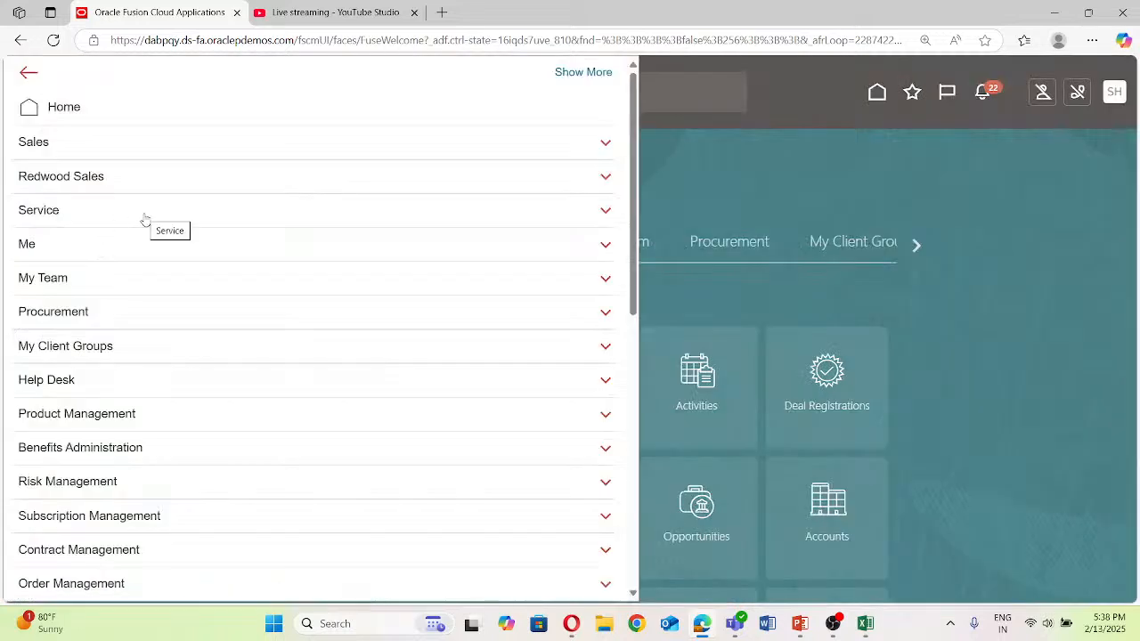
{"action": "scroll", "coordinate": [97, 432], "scroll_direction": "down", "scroll_amount": 6}
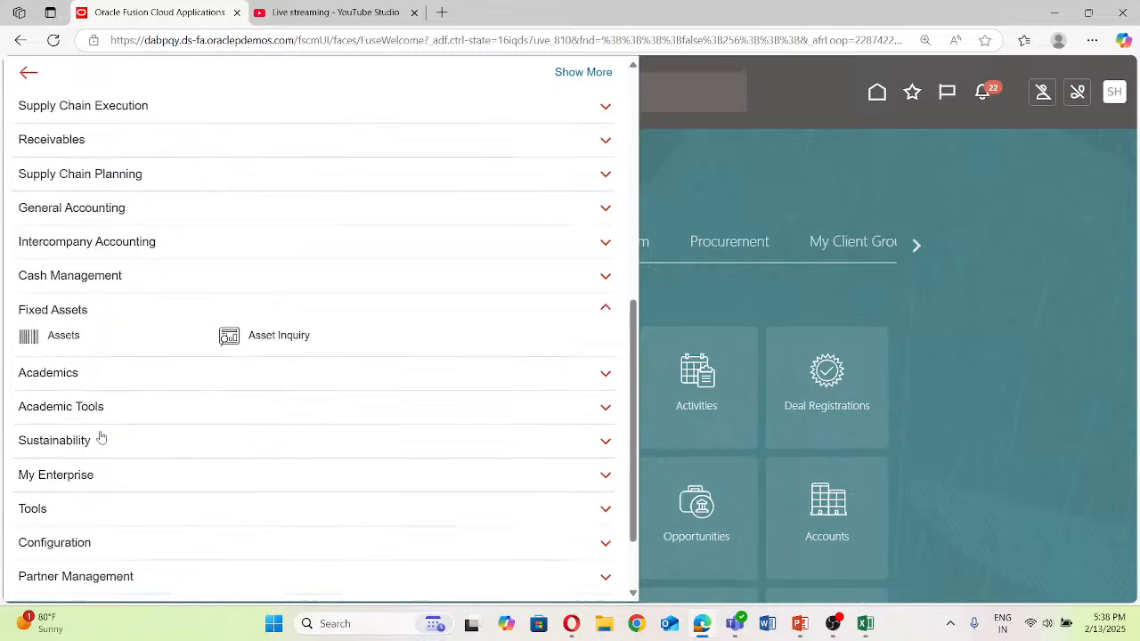
{"action": "left_click", "coordinate": [273, 327]}
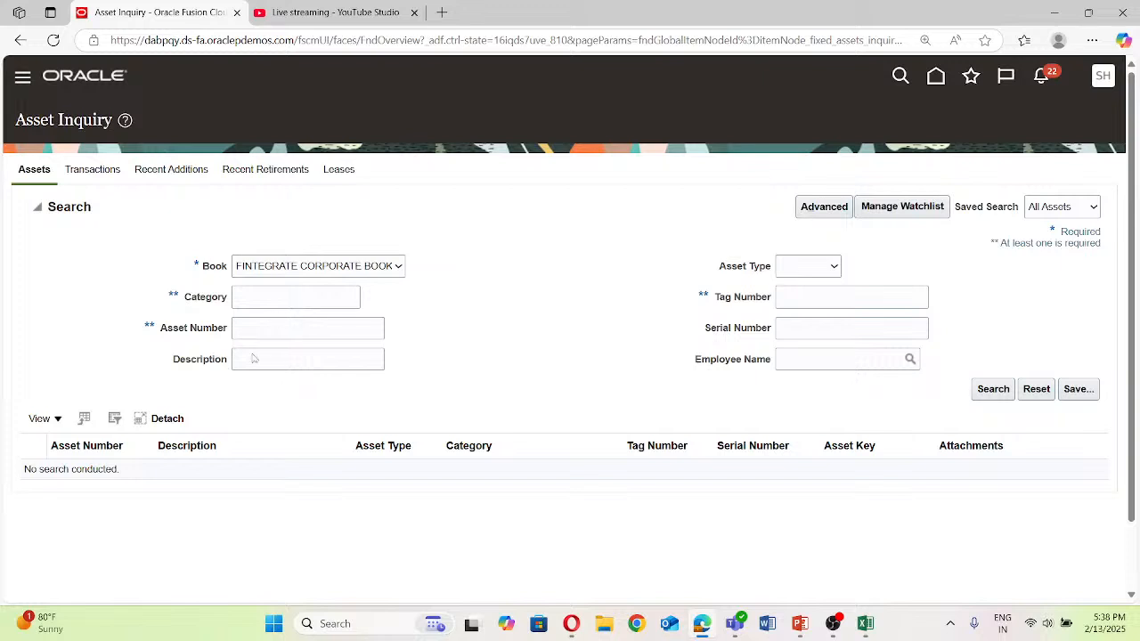
{"action": "left_click", "coordinate": [262, 326]}
{"action": "type", "text": "112860"}
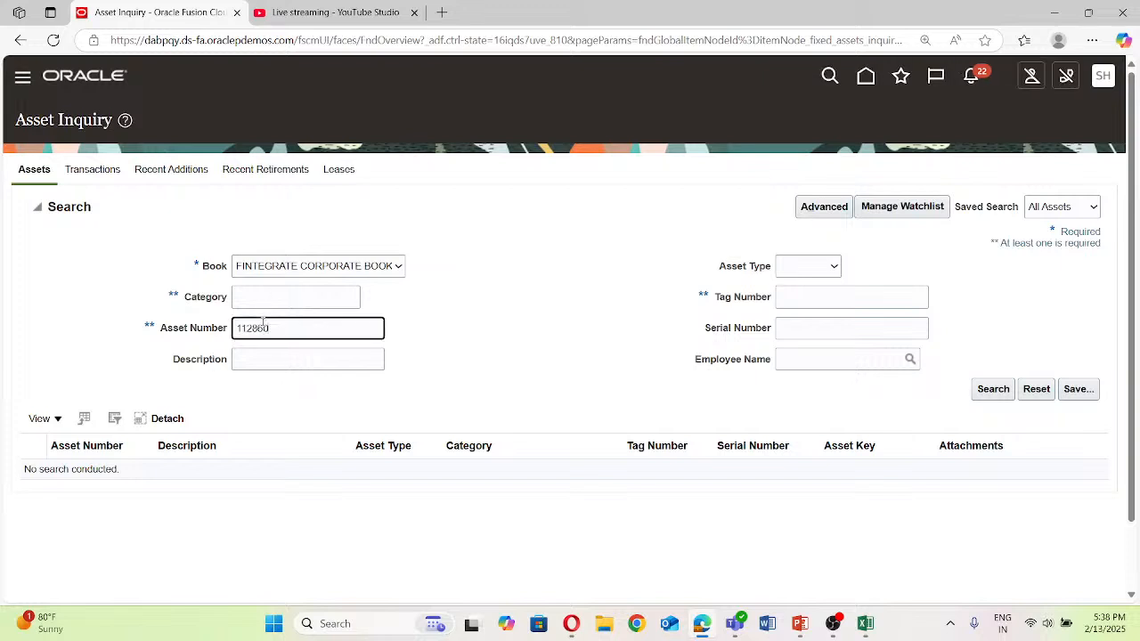
{"action": "left_click", "coordinate": [1004, 391]}
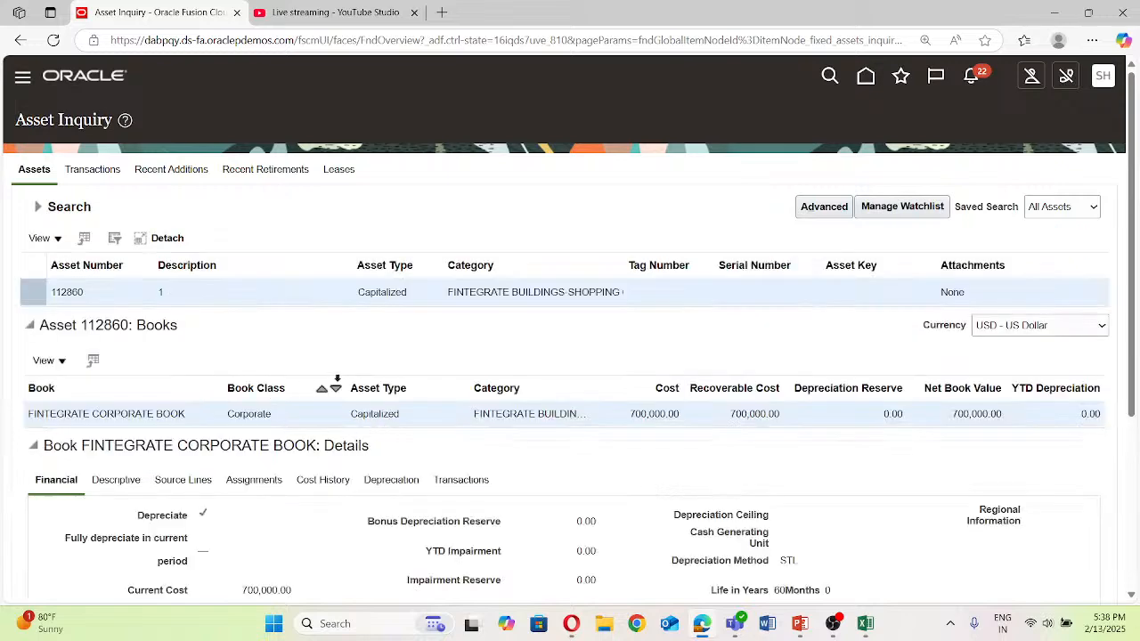
Step: Examine the submitted financial details of asset 112860, including its in-service and prorate dates, and check its depreciation records
{"action": "scroll", "coordinate": [337, 381], "scroll_direction": "down", "scroll_amount": 3}
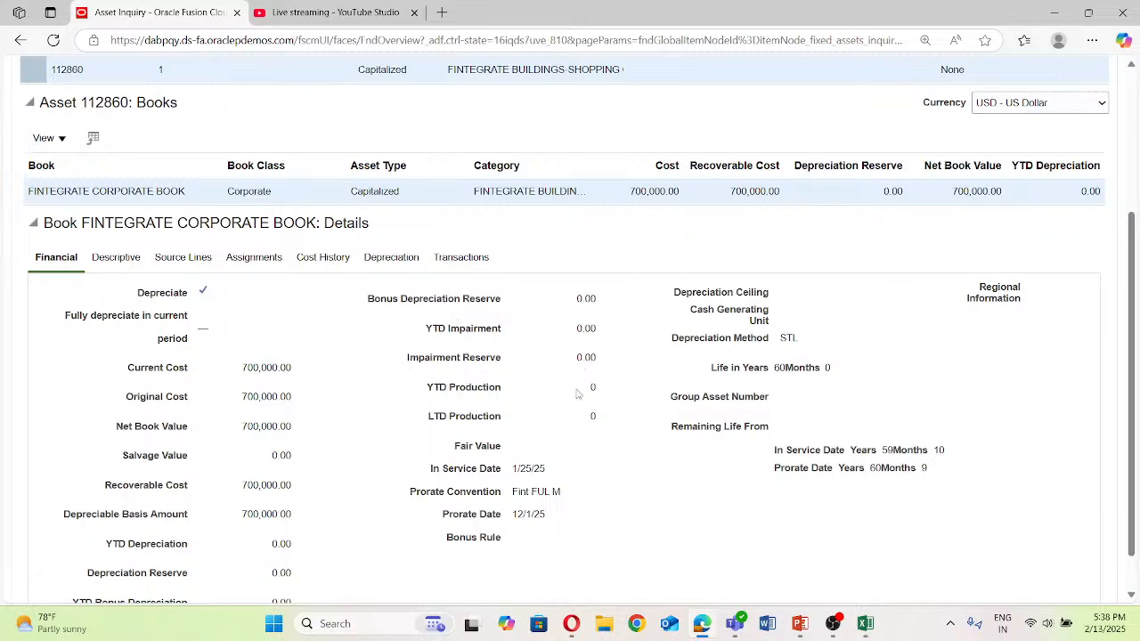
{"action": "scroll", "coordinate": [577, 392], "scroll_direction": "down", "scroll_amount": 1}
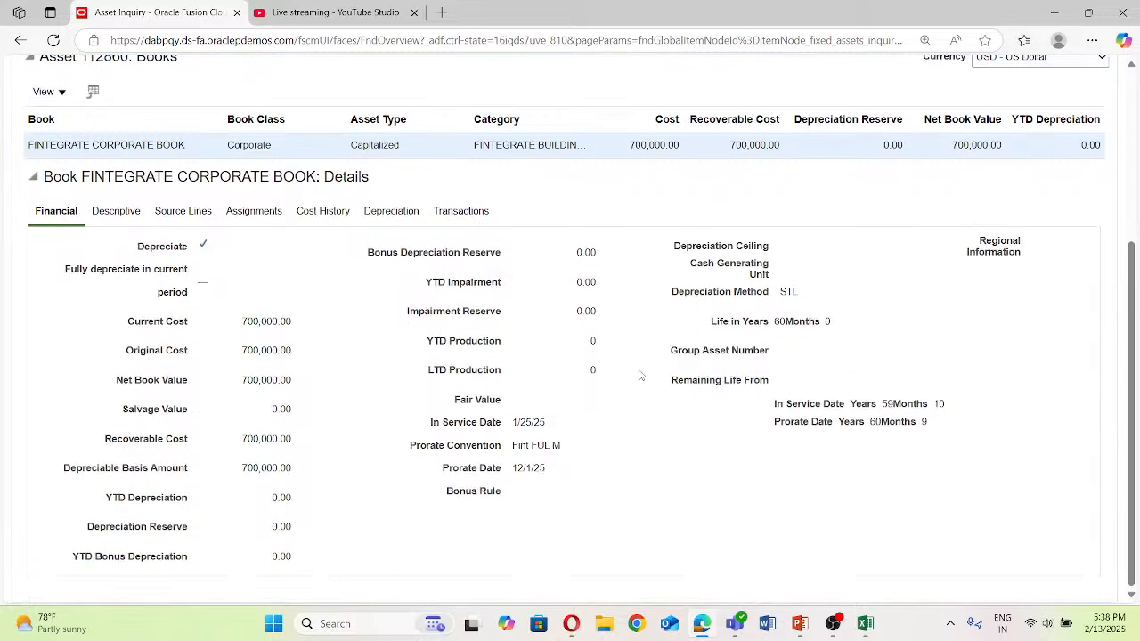
{"action": "scroll", "coordinate": [385, 307], "scroll_direction": "up", "scroll_amount": 2}
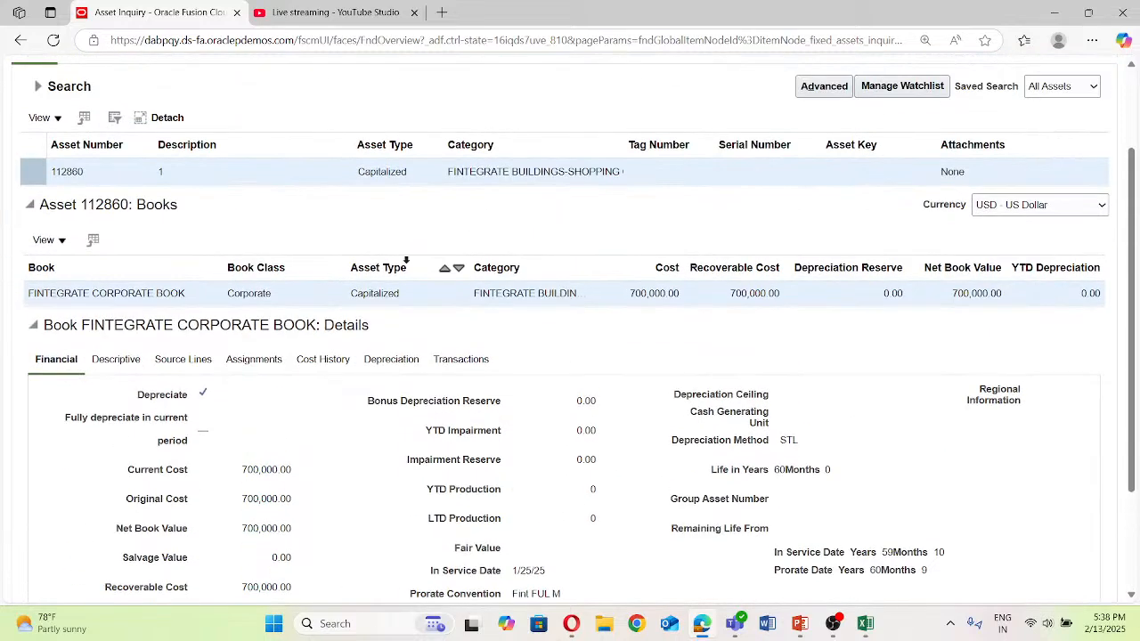
{"action": "left_click", "coordinate": [383, 357]}
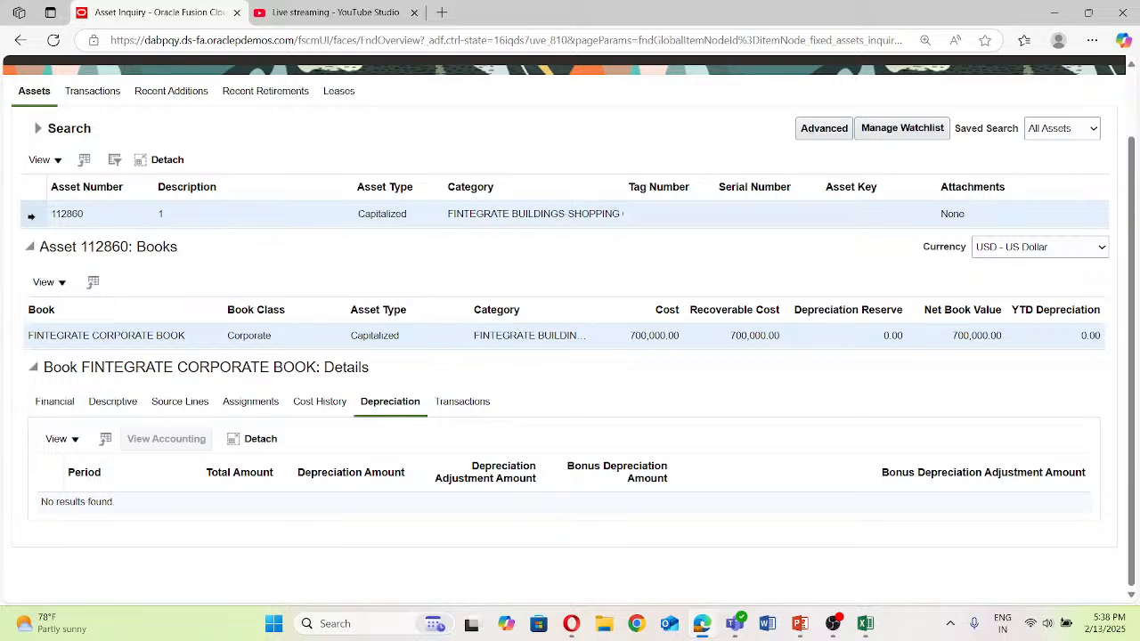
{"action": "scroll", "coordinate": [31, 215], "scroll_direction": "up", "scroll_amount": 2}
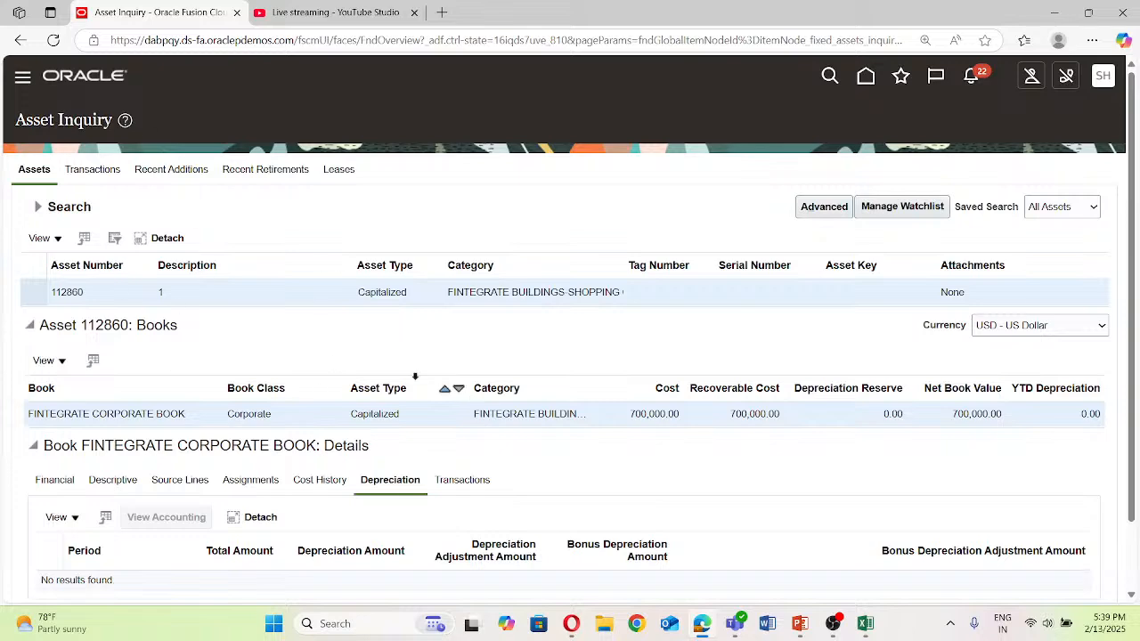
{"action": "scroll", "coordinate": [405, 374], "scroll_direction": "down", "scroll_amount": 2}
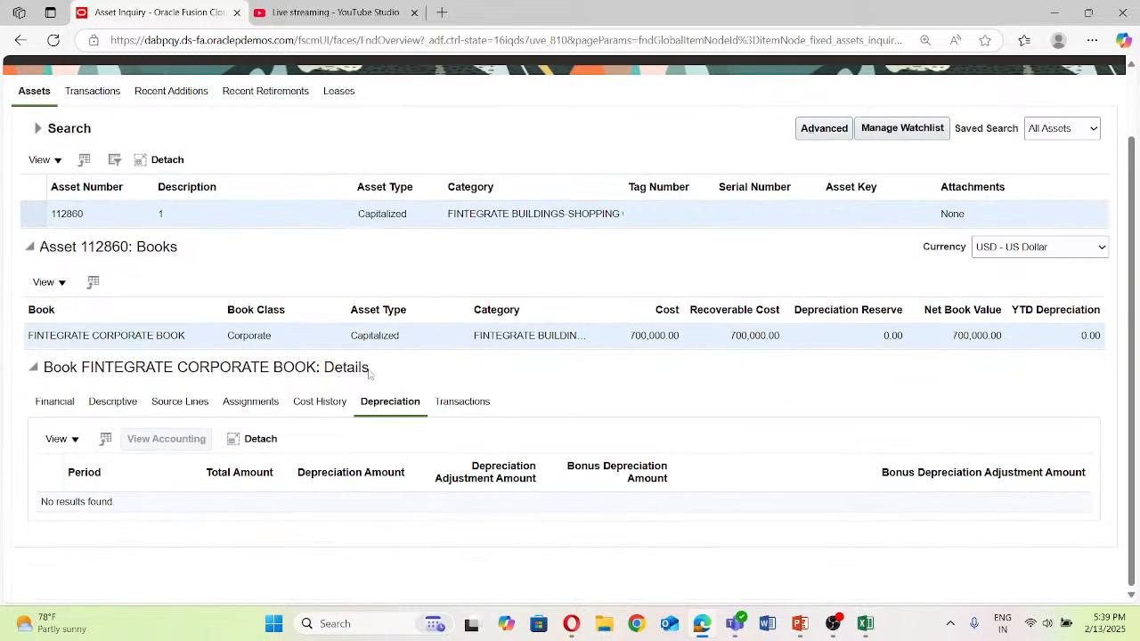
{"action": "scroll", "coordinate": [234, 330], "scroll_direction": "up", "scroll_amount": 2}
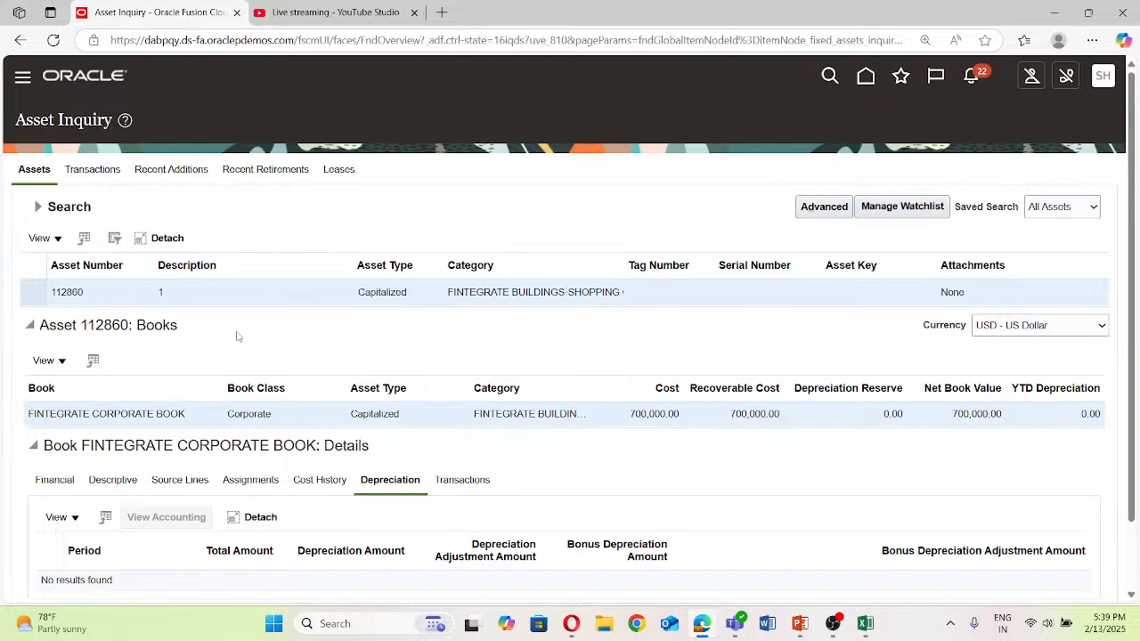
{"action": "left_click", "coordinate": [799, 623]}
{"action": "left_click", "coordinate": [800, 623]}
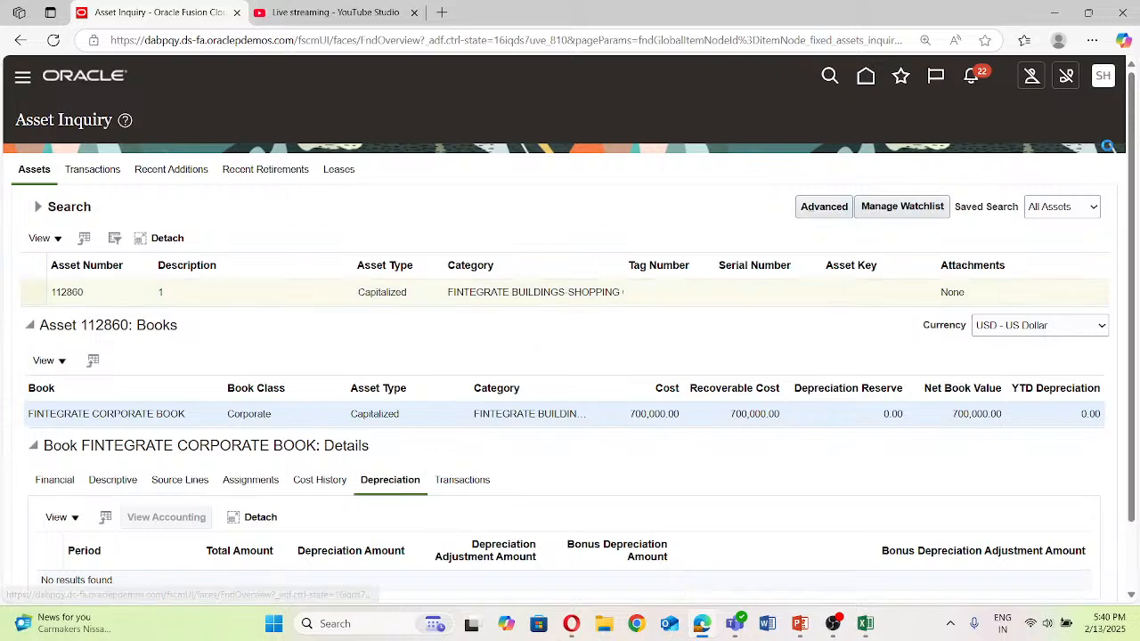
Step: Go to Manage Implementation Projects in Setup and Maintenance and open the Fintegrate Implementation project's task overview
{"action": "left_click", "coordinate": [1102, 76]}
{"action": "left_click", "coordinate": [830, 320]}
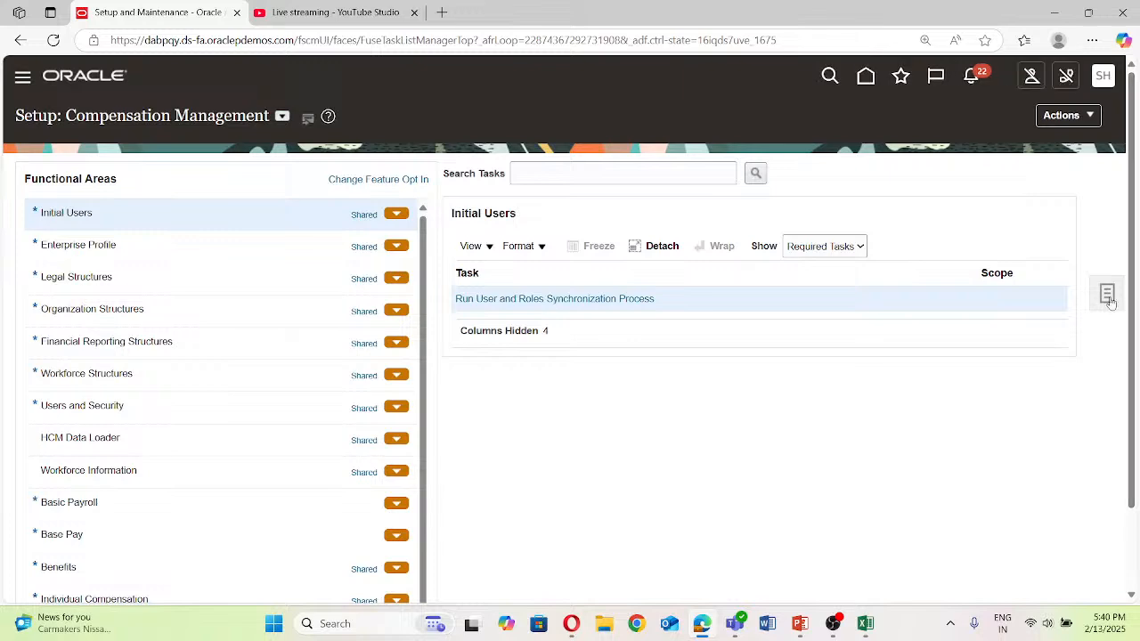
{"action": "left_click", "coordinate": [1107, 296]}
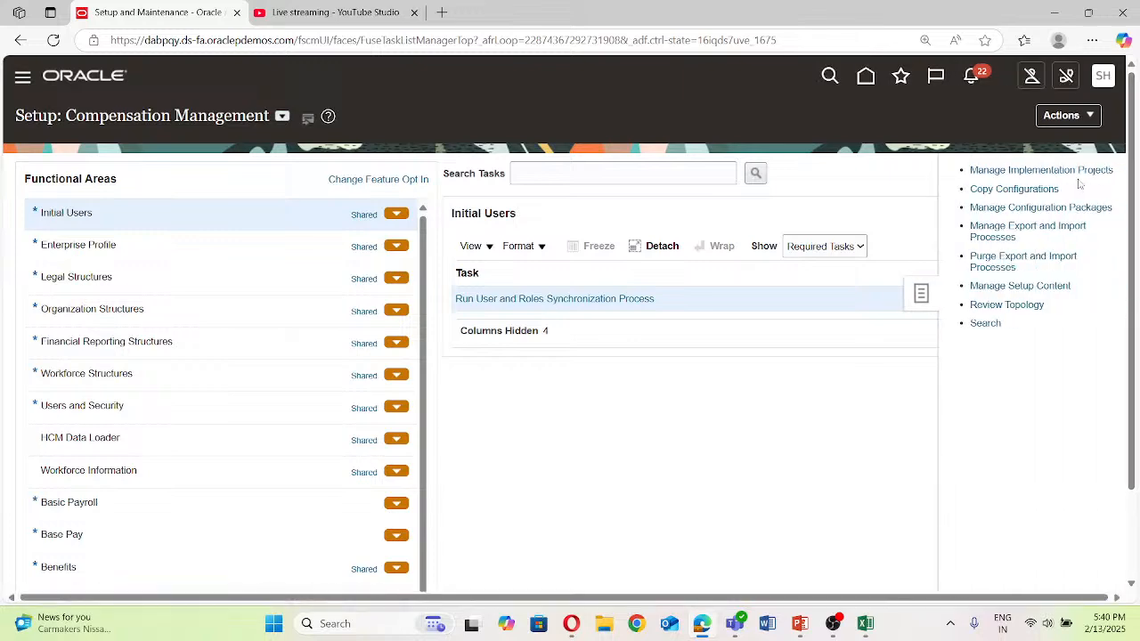
{"action": "left_click", "coordinate": [1068, 171]}
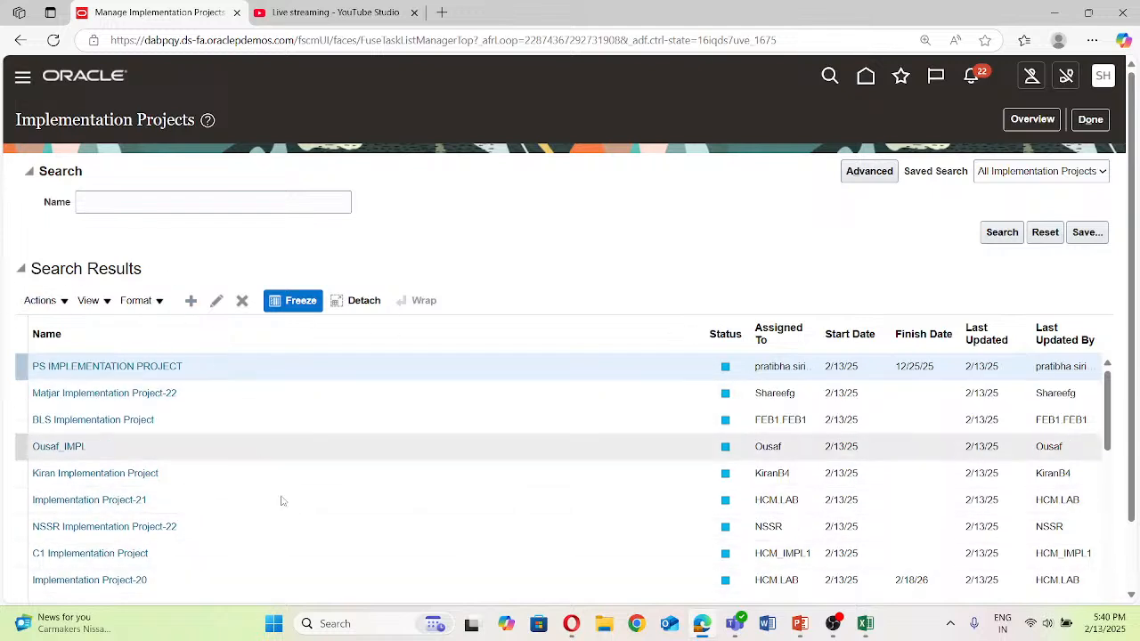
{"action": "left_click", "coordinate": [1028, 120]}
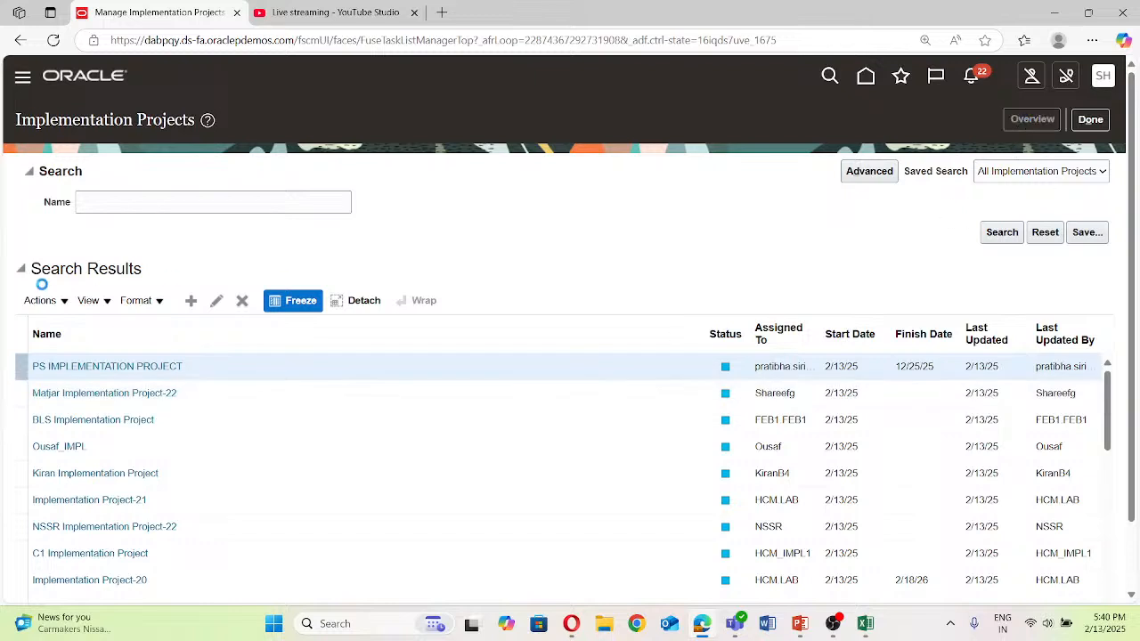
{"action": "left_click", "coordinate": [101, 281]}
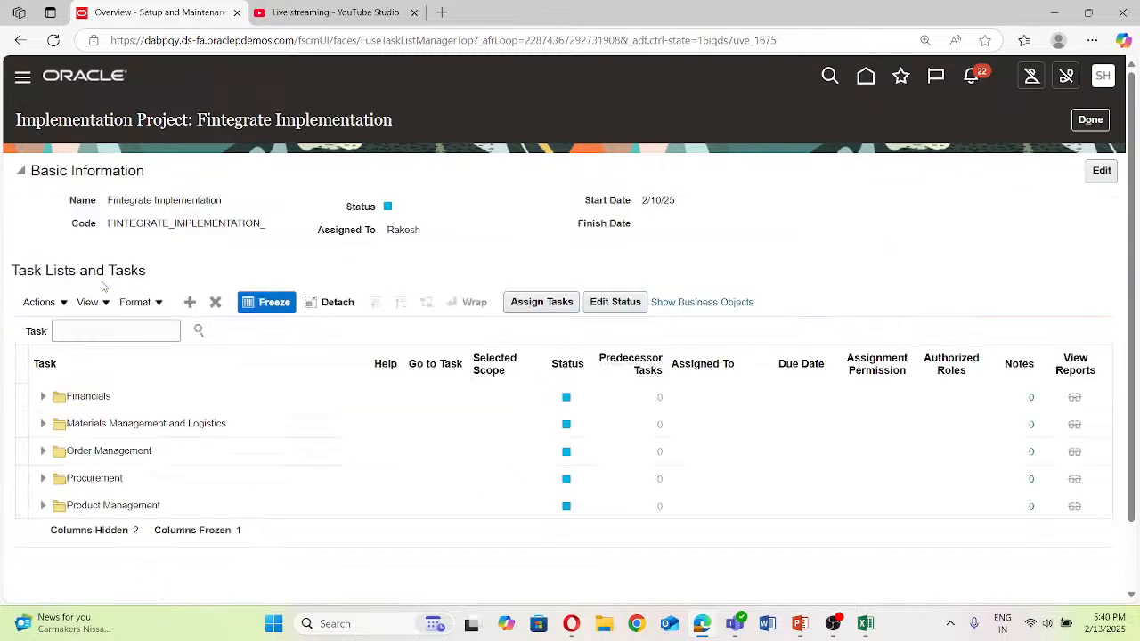
Step: Search the Fintegrate Implementation project's tasks for manage asset books
{"action": "left_click", "coordinate": [107, 333]}
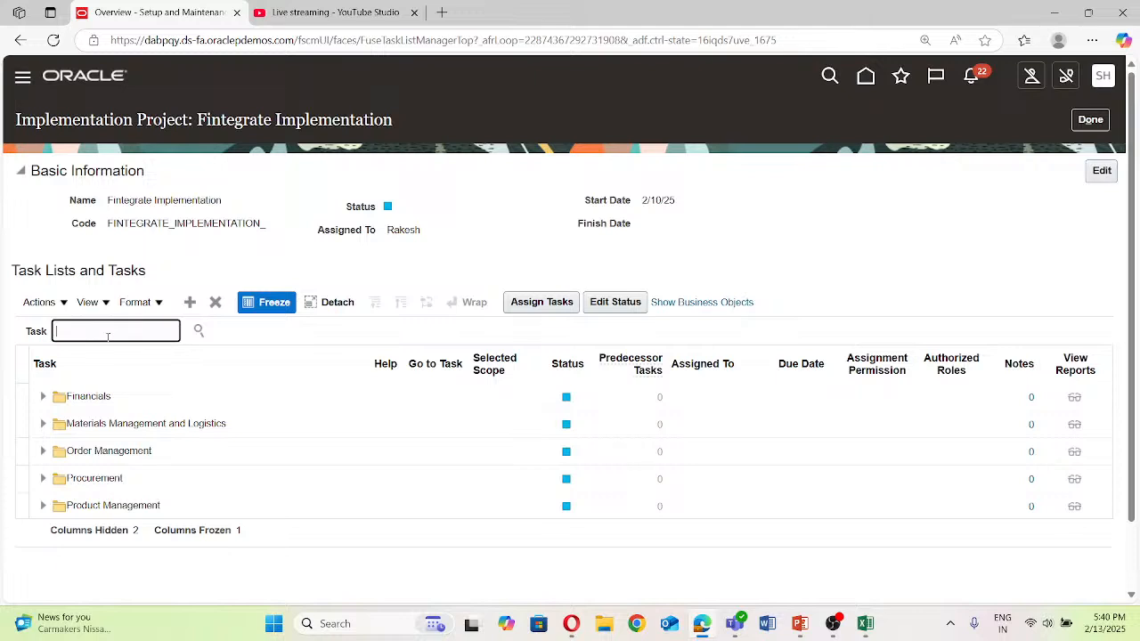
{"action": "type", "text": "manabe"}
{"action": "key", "text": "BackSpace"}
{"action": "key", "text": "BackSpace"}
{"action": "key", "text": "BackSpace"}
{"action": "type", "text": "ge assets books"}
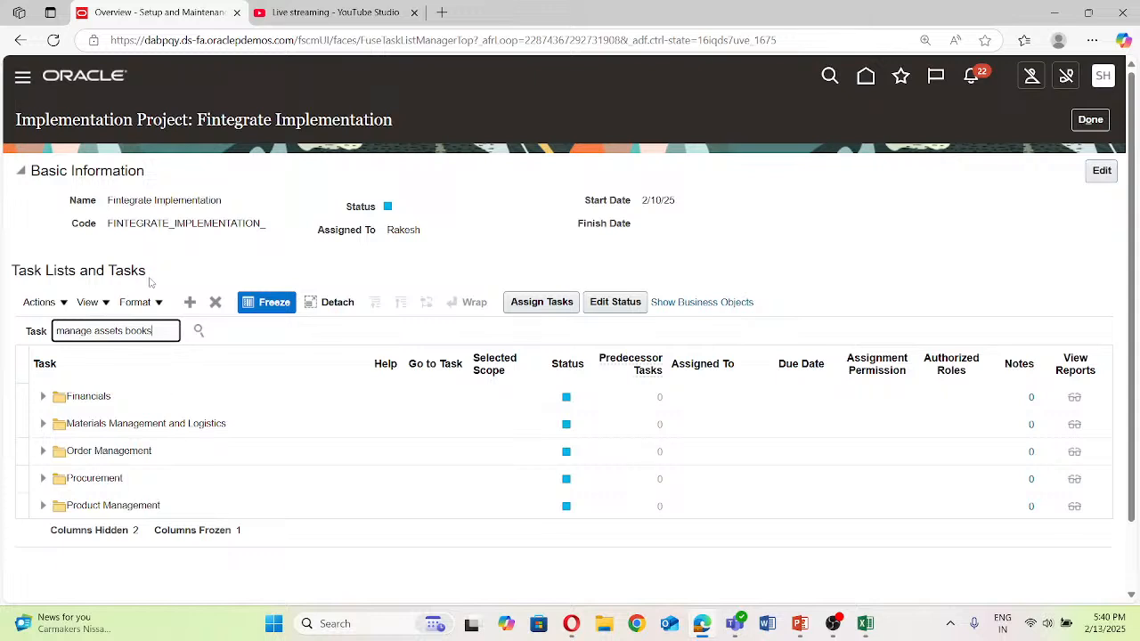
{"action": "left_click", "coordinate": [125, 330]}
{"action": "key", "text": "BackSpace"}
{"action": "left_click", "coordinate": [198, 330]}
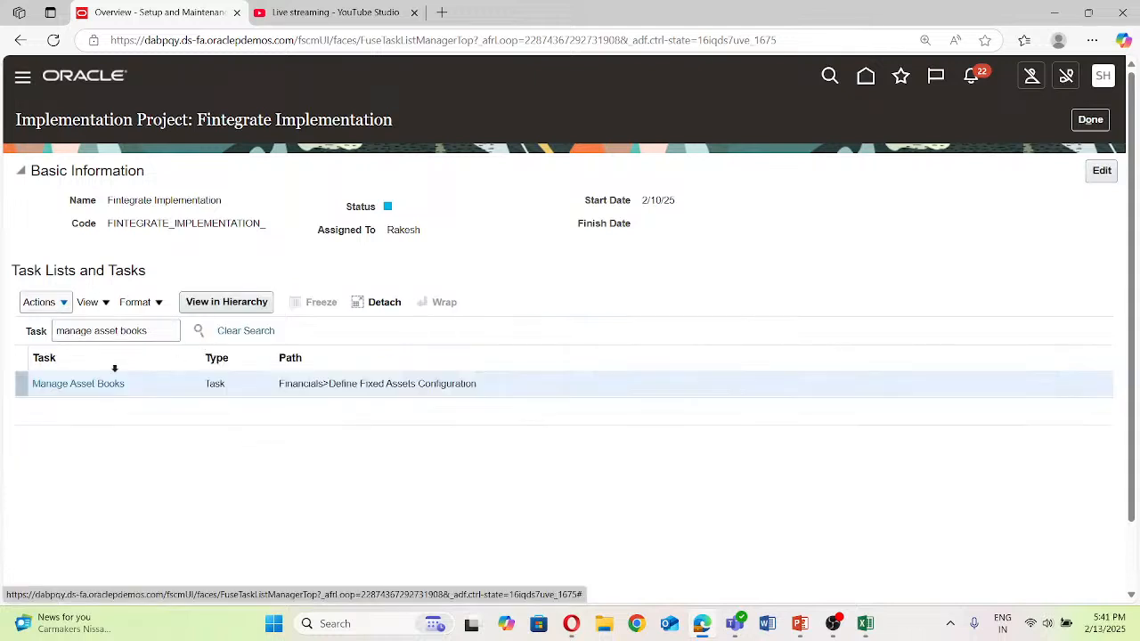
Step: Go to the Manage Asset Books task and start creating a new asset book
{"action": "left_click", "coordinate": [100, 383]}
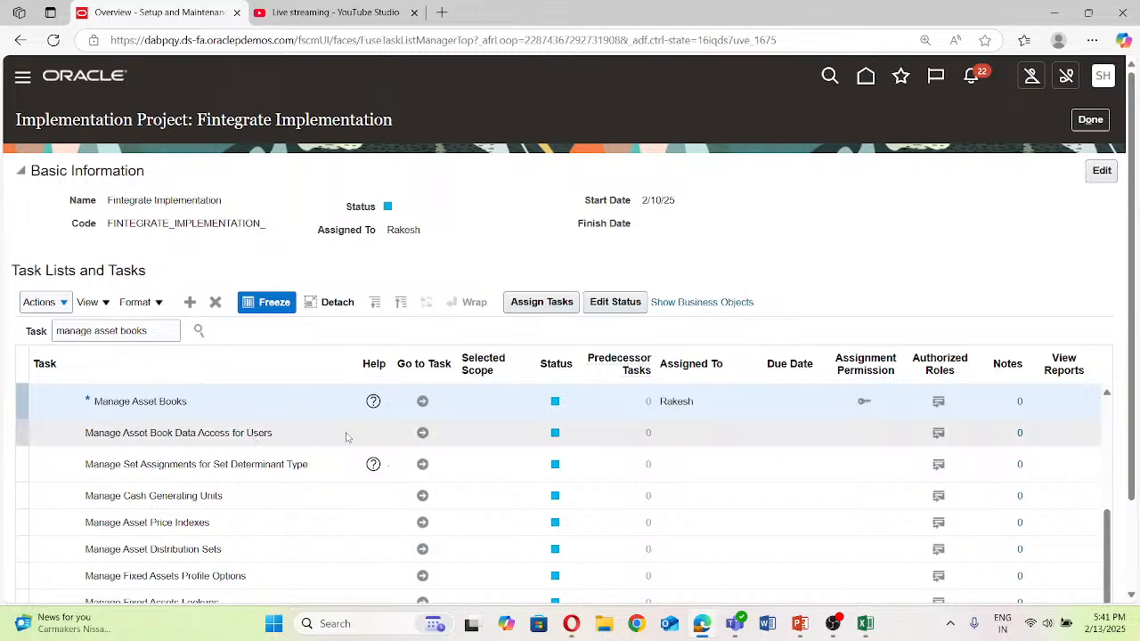
{"action": "left_click", "coordinate": [422, 402]}
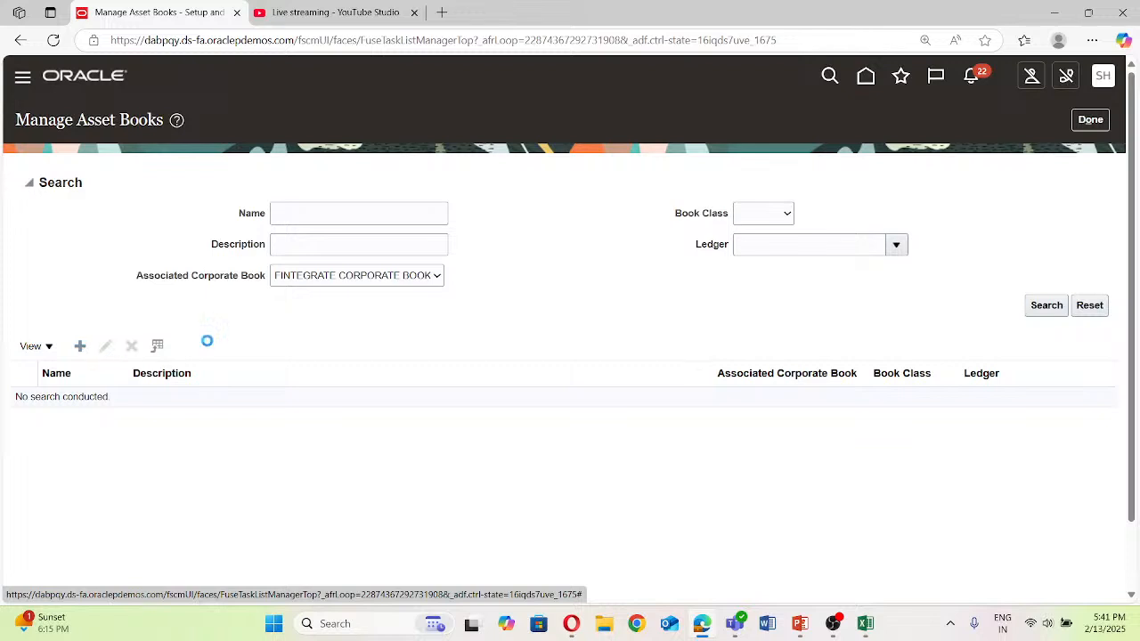
{"action": "left_click", "coordinate": [87, 337]}
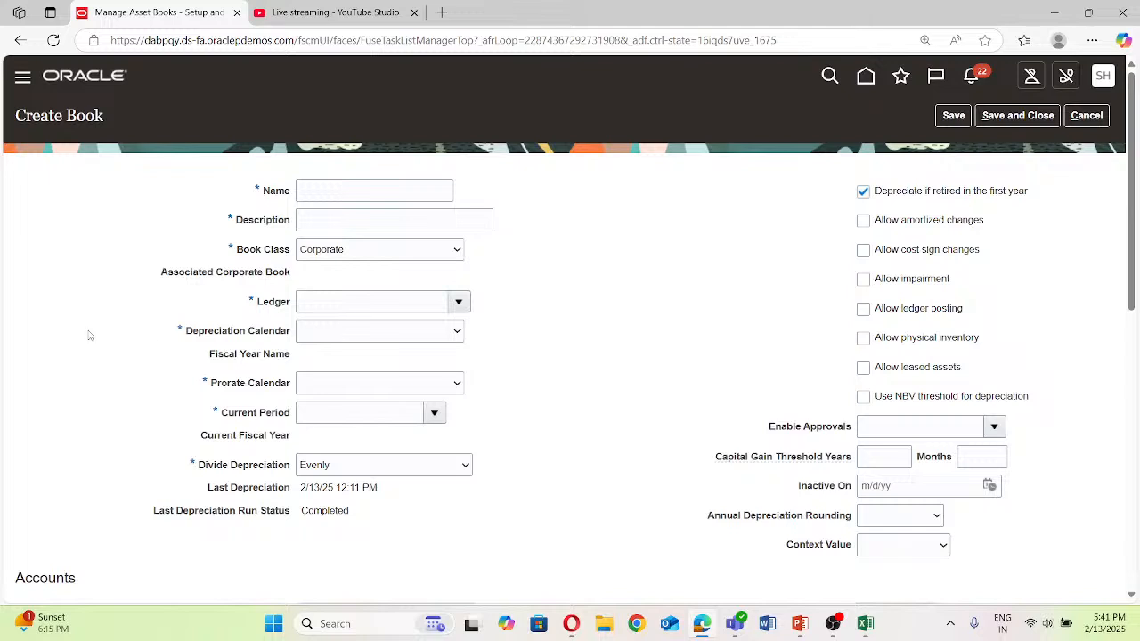
Step: Try to name the new asset book Fintegrate Tax Book in mixed case
{"action": "left_click", "coordinate": [340, 197]}
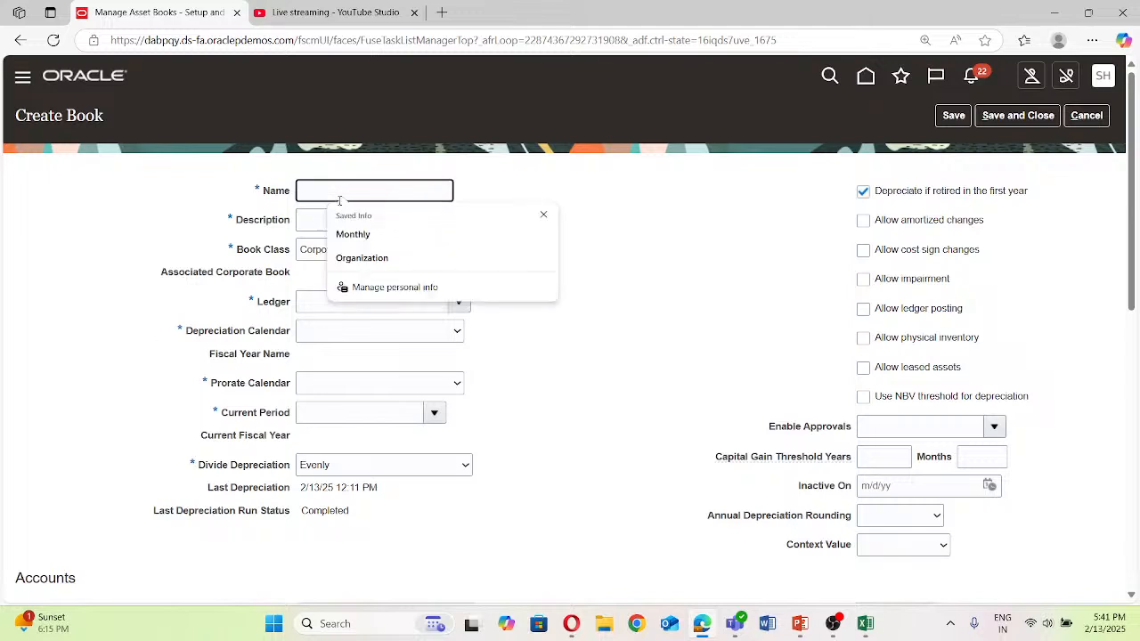
{"action": "type", "text": "Fintegrate"}
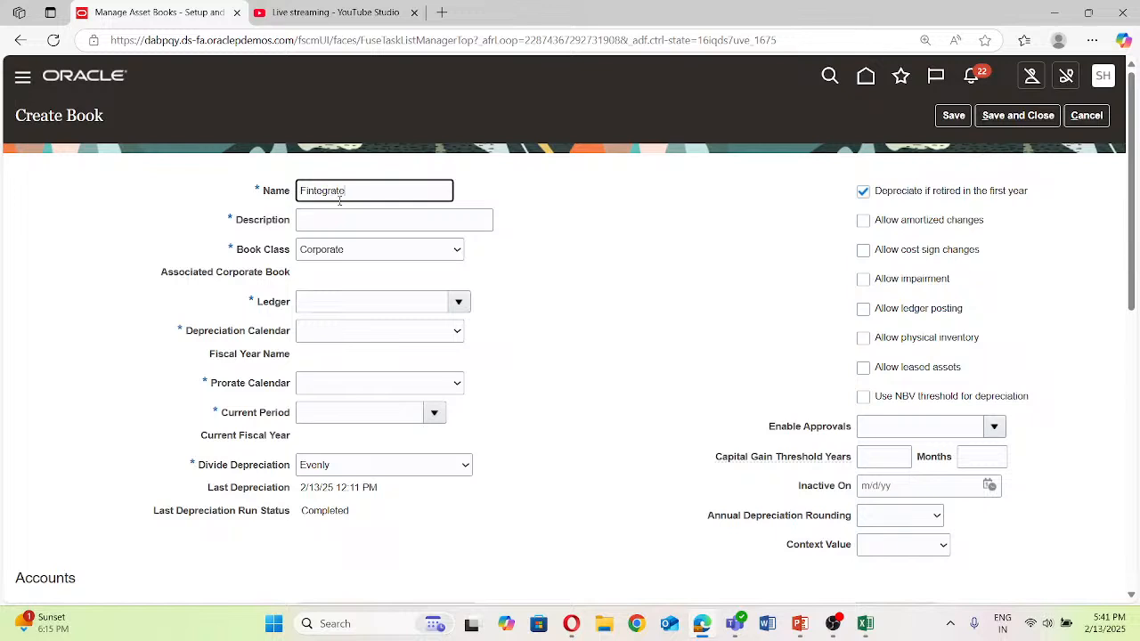
{"action": "type", "text": " Tax Book"}
{"action": "left_click", "coordinate": [331, 225]}
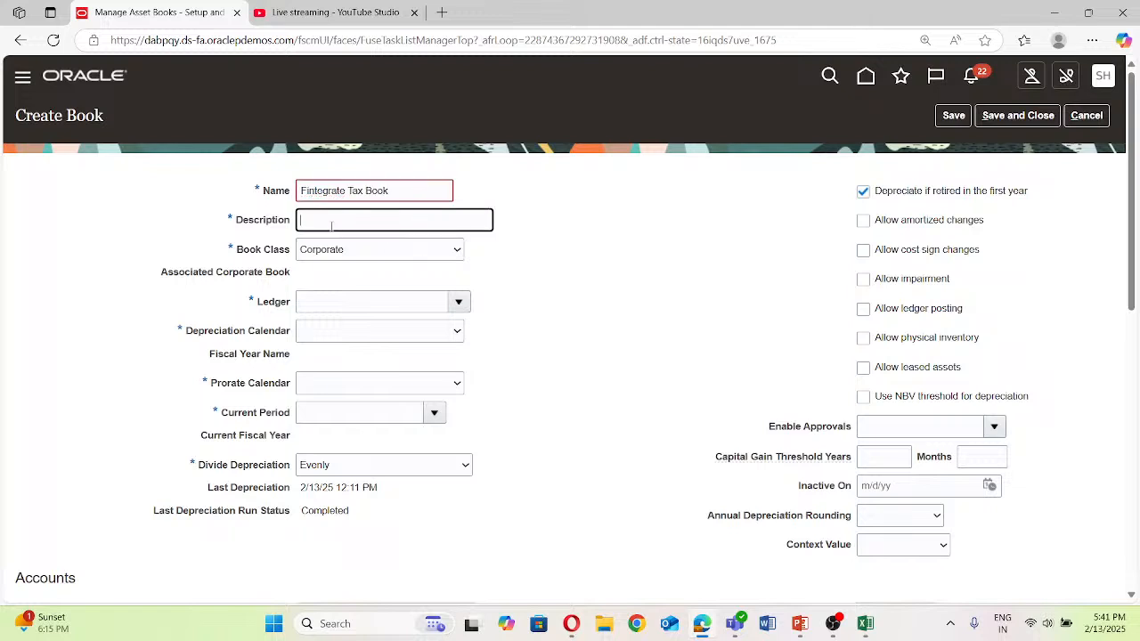
{"action": "left_click", "coordinate": [403, 191]}
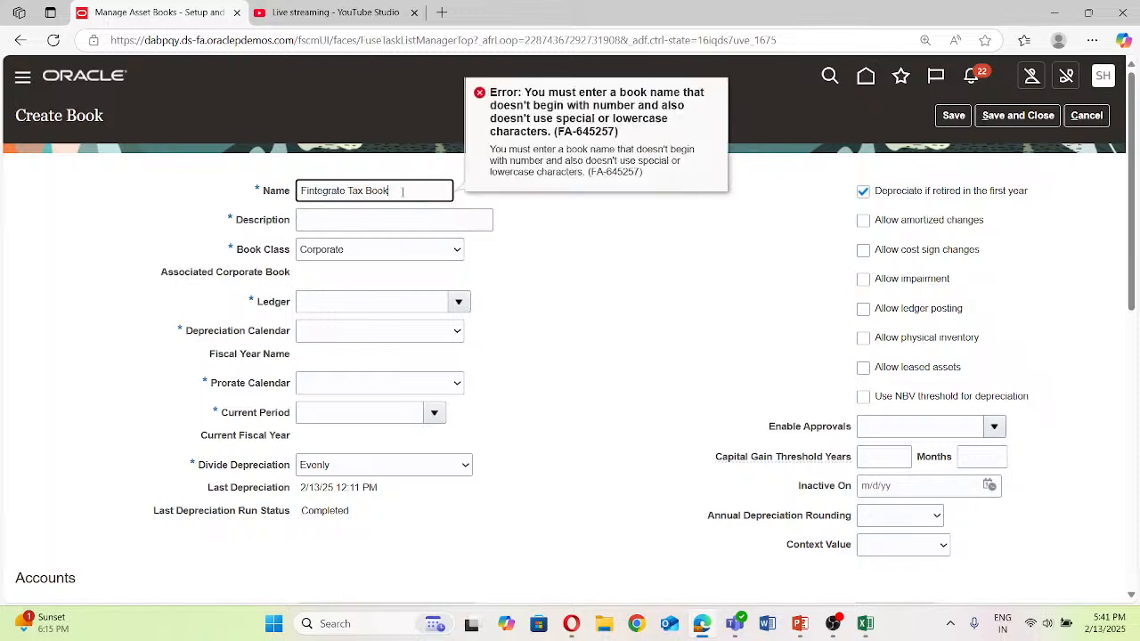
Step: Set both the name and the description of the new book to FINTEGRATE TAX BOOK in capitals
{"action": "triple_click", "coordinate": [404, 191]}
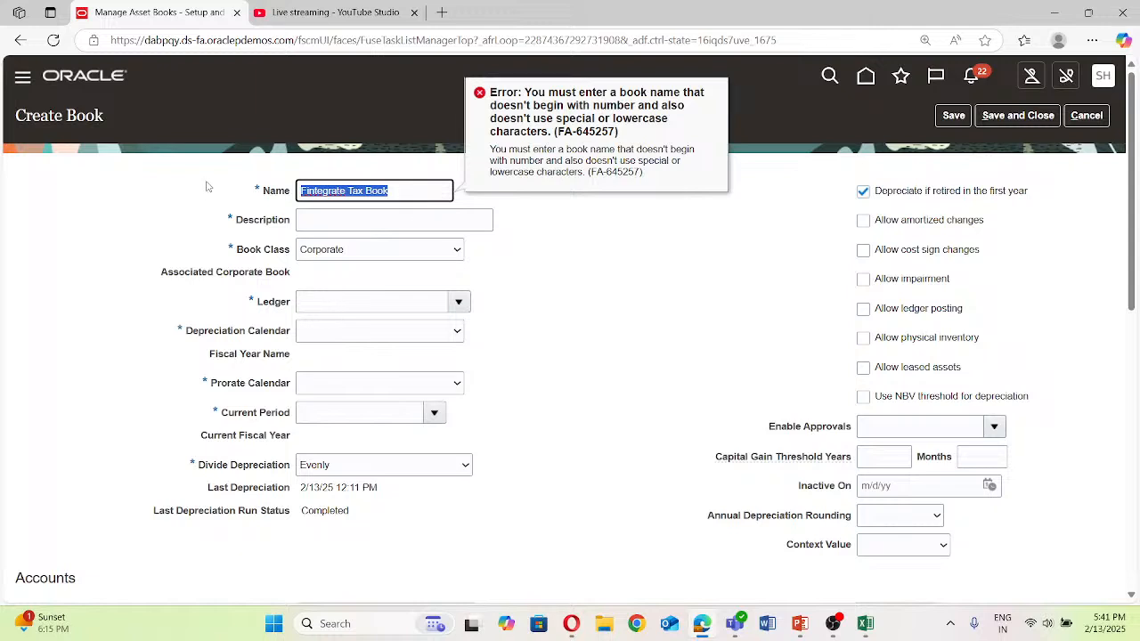
{"action": "key", "text": "BackSpace"}
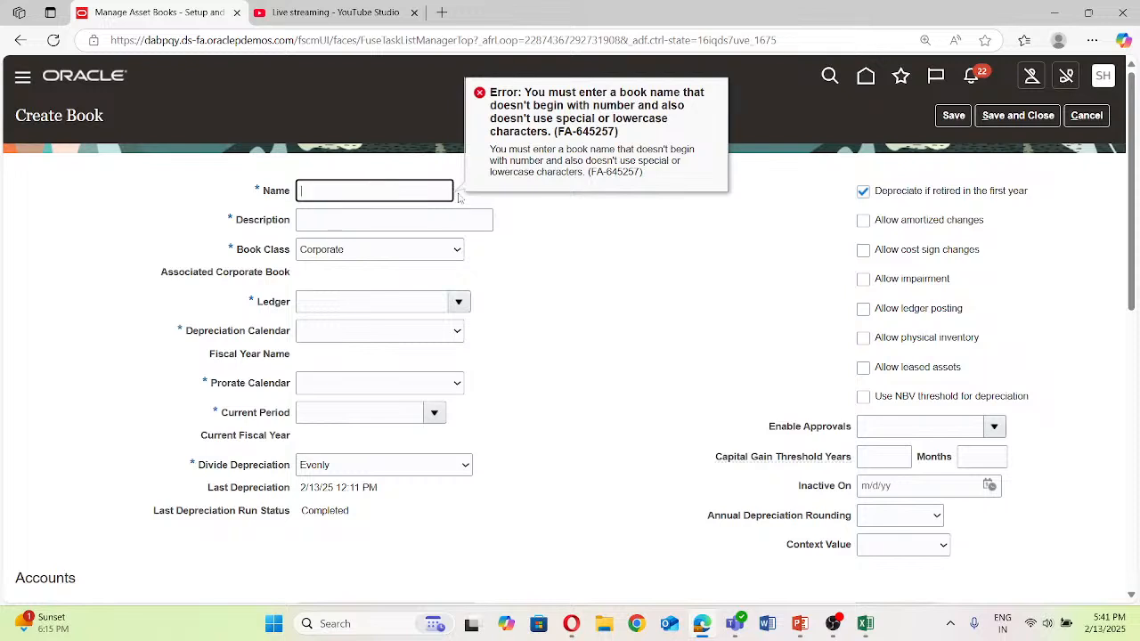
{"action": "key", "text": "Caps_Lock"}
{"action": "type", "text": "FINTEGRATE"}
{"action": "type", "text": " T"}
{"action": "type", "text": "AX"}
{"action": "type", "text": " V"}
{"action": "type", "text": "BOOK"}
{"action": "triple_click", "coordinate": [440, 190]}
{"action": "key", "text": "ctrl+c"}
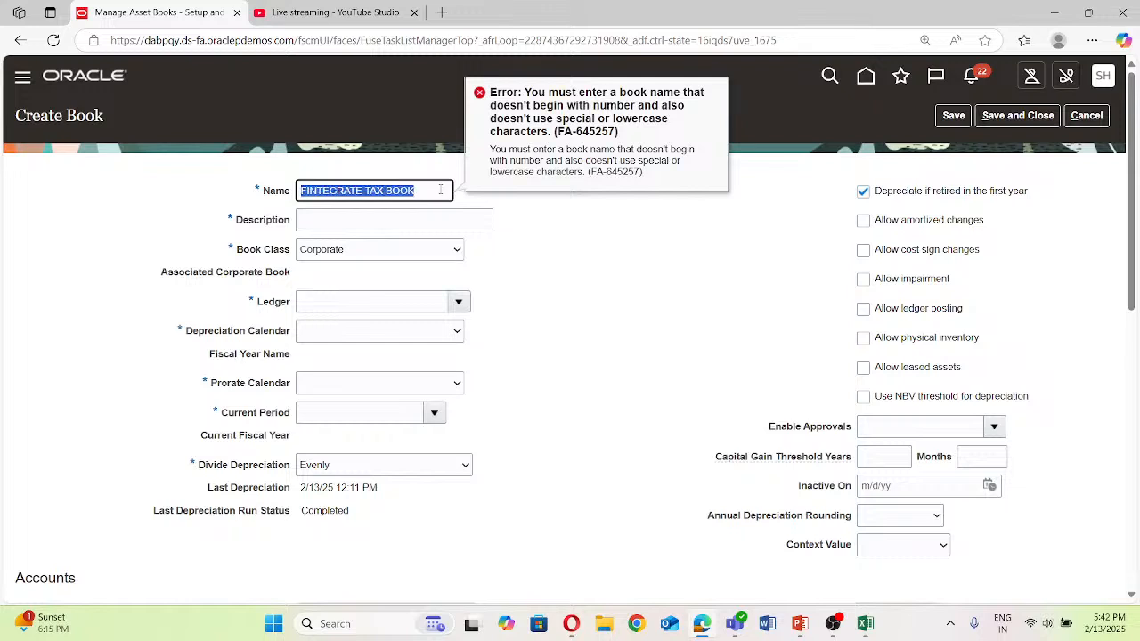
{"action": "left_click", "coordinate": [374, 217]}
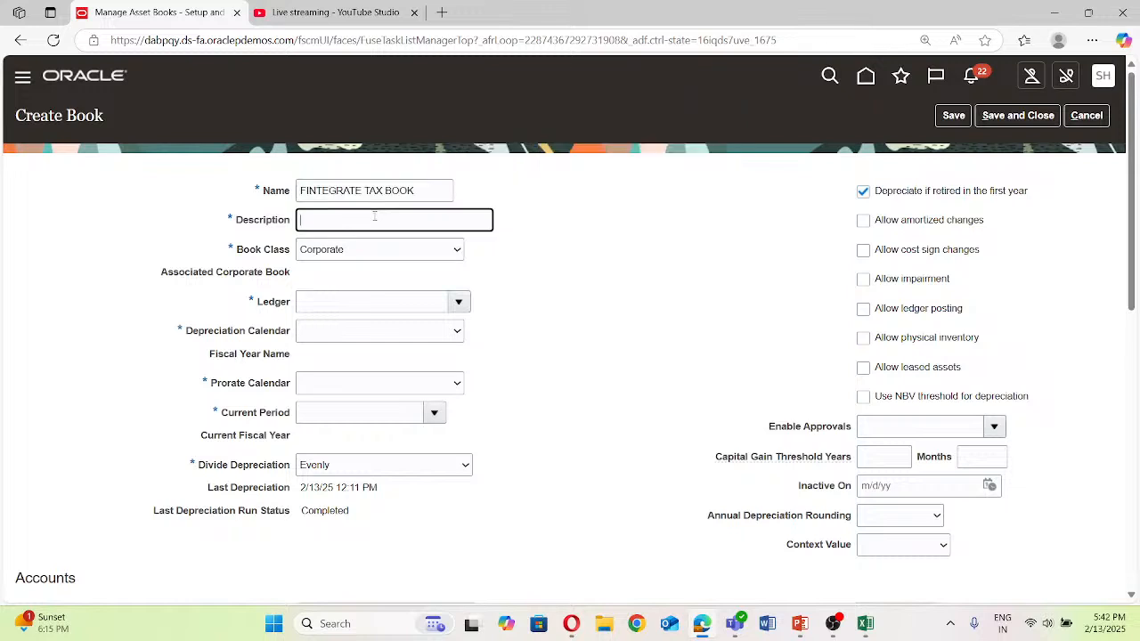
{"action": "key", "text": "ctrl+v"}
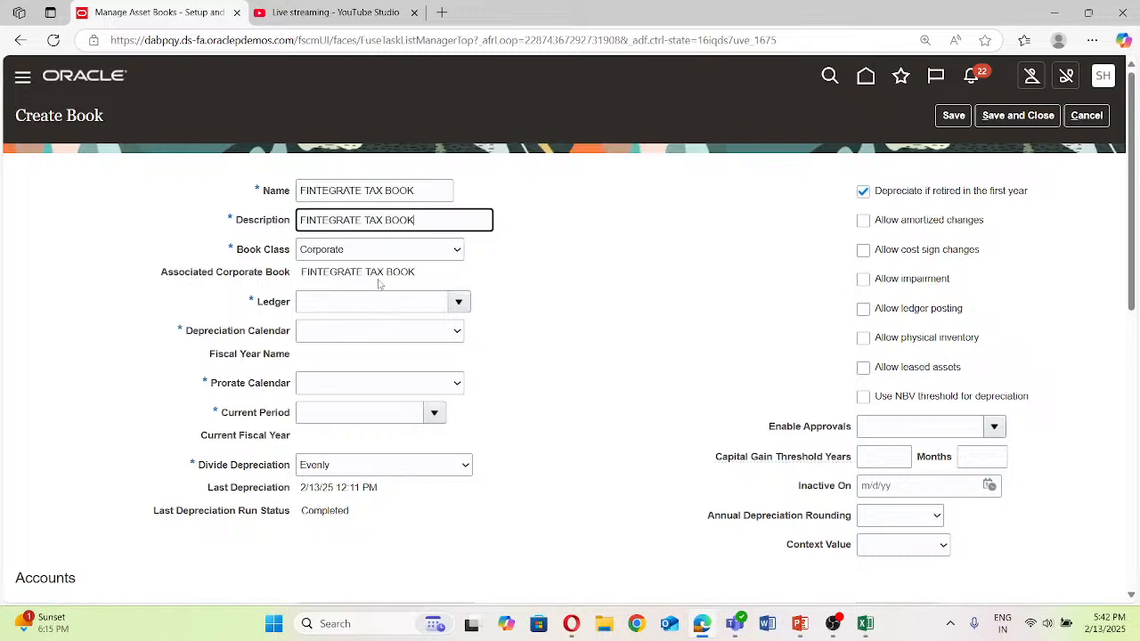
Step: Set the book class to Tax and the associated corporate book to FINTEGRATE CORPORATE BOOK
{"action": "left_click", "coordinate": [452, 254]}
{"action": "left_click", "coordinate": [384, 307]}
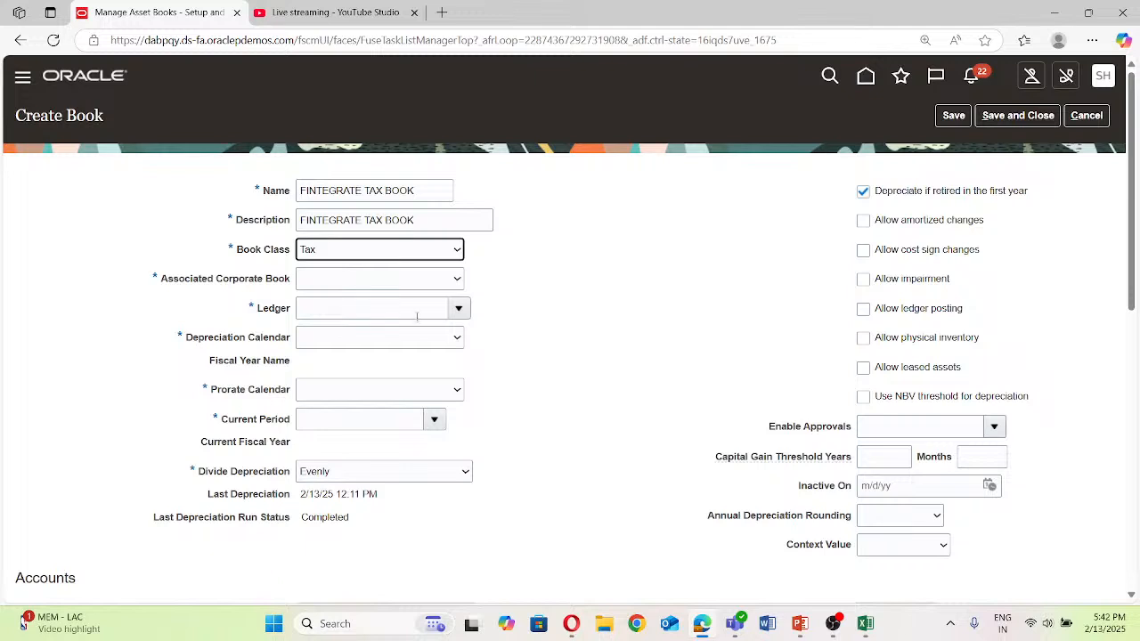
{"action": "left_click", "coordinate": [457, 310]}
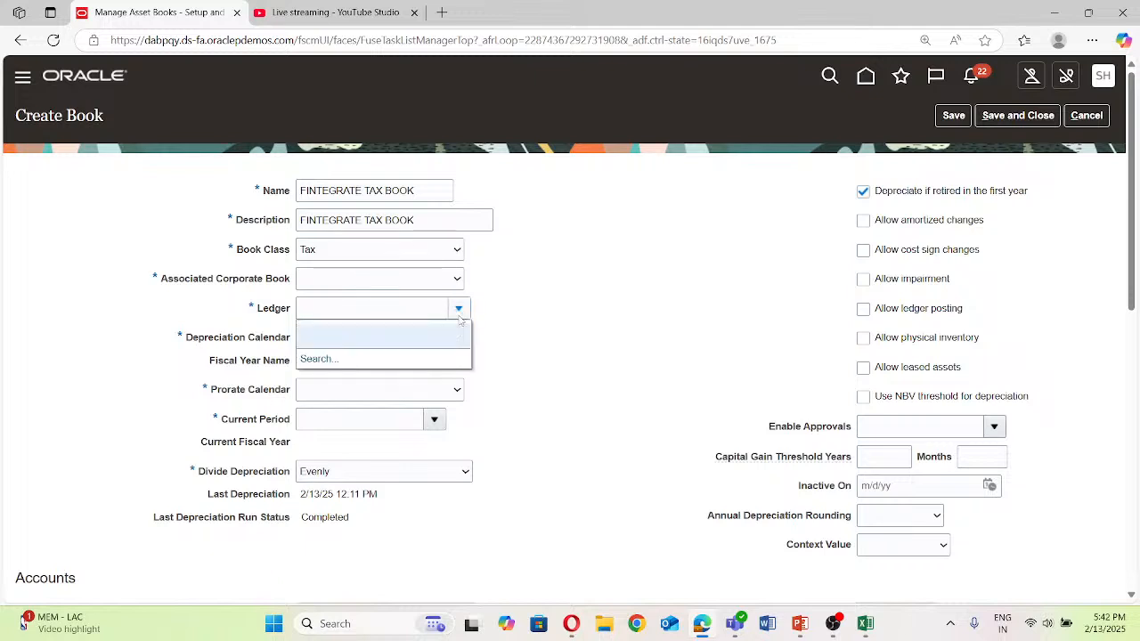
{"action": "left_click", "coordinate": [373, 283]}
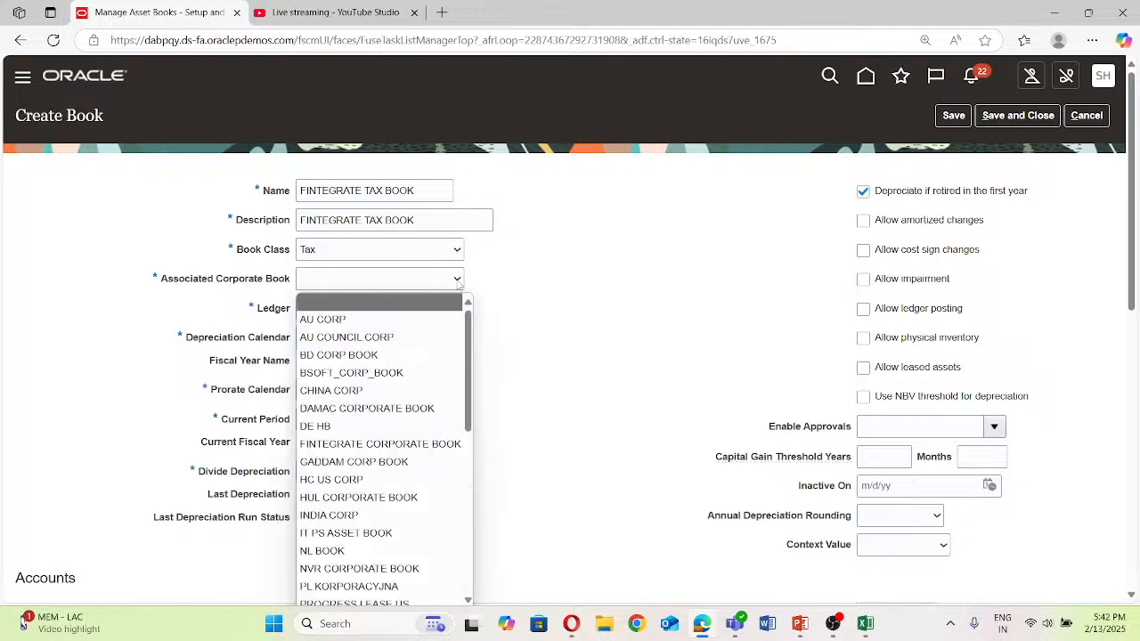
{"action": "scroll", "coordinate": [383, 356], "scroll_direction": "down", "scroll_amount": 1}
{"action": "left_click", "coordinate": [384, 370]}
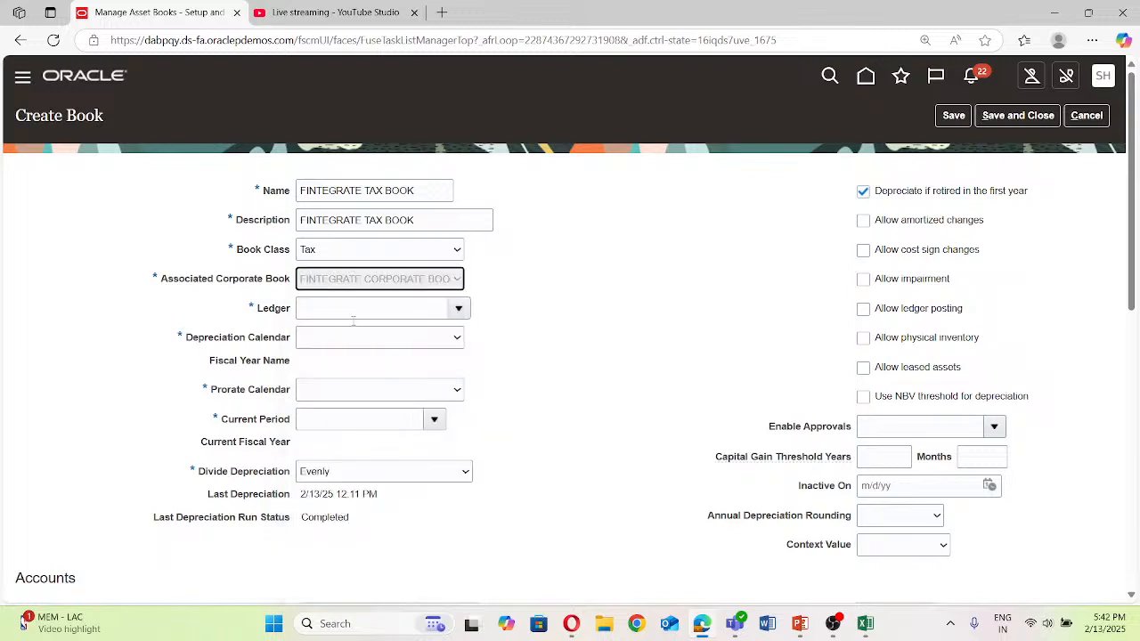
Step: Try the ledger search, and set both the depreciation calendar and the prorate calendar to FINT DEP CAL
{"action": "left_click", "coordinate": [458, 308]}
{"action": "left_click", "coordinate": [340, 363]}
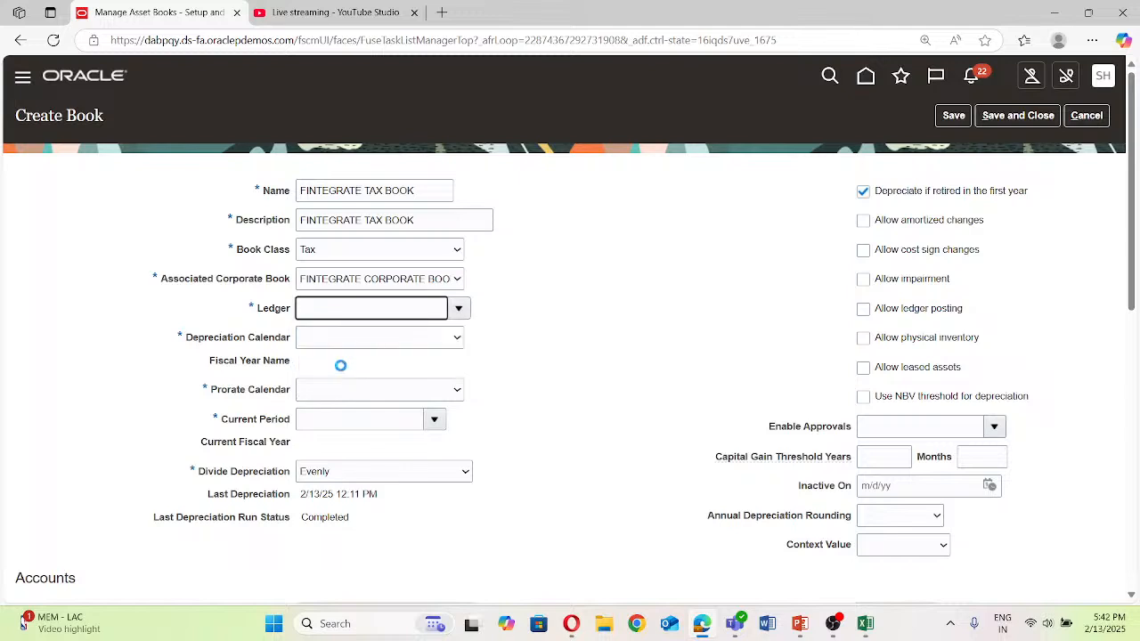
{"action": "left_click", "coordinate": [454, 339]}
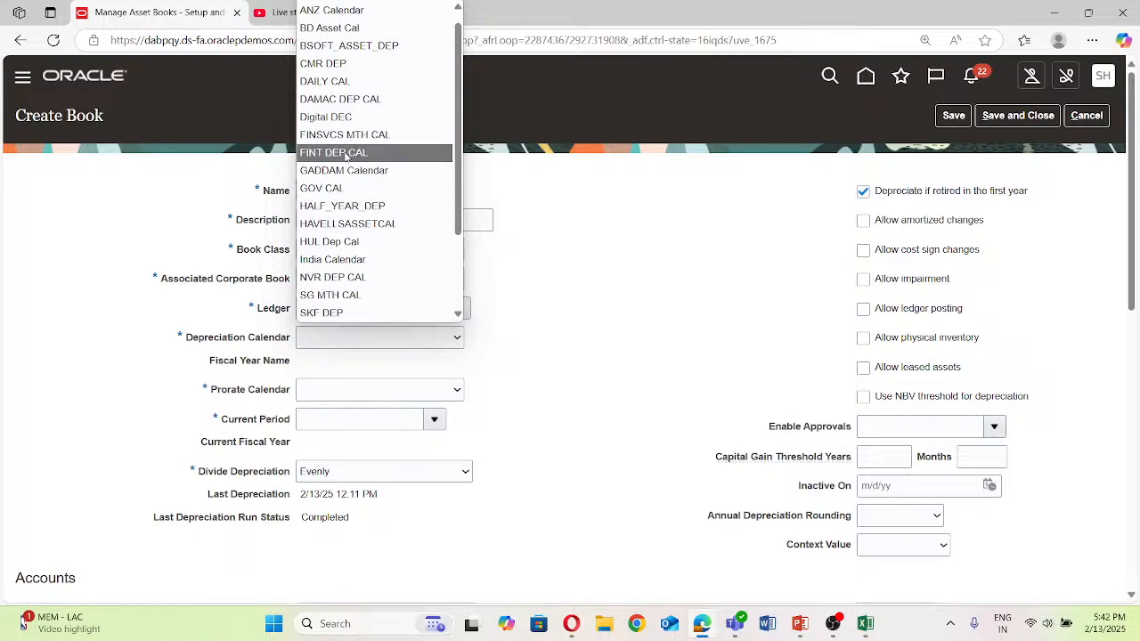
{"action": "left_click", "coordinate": [345, 153]}
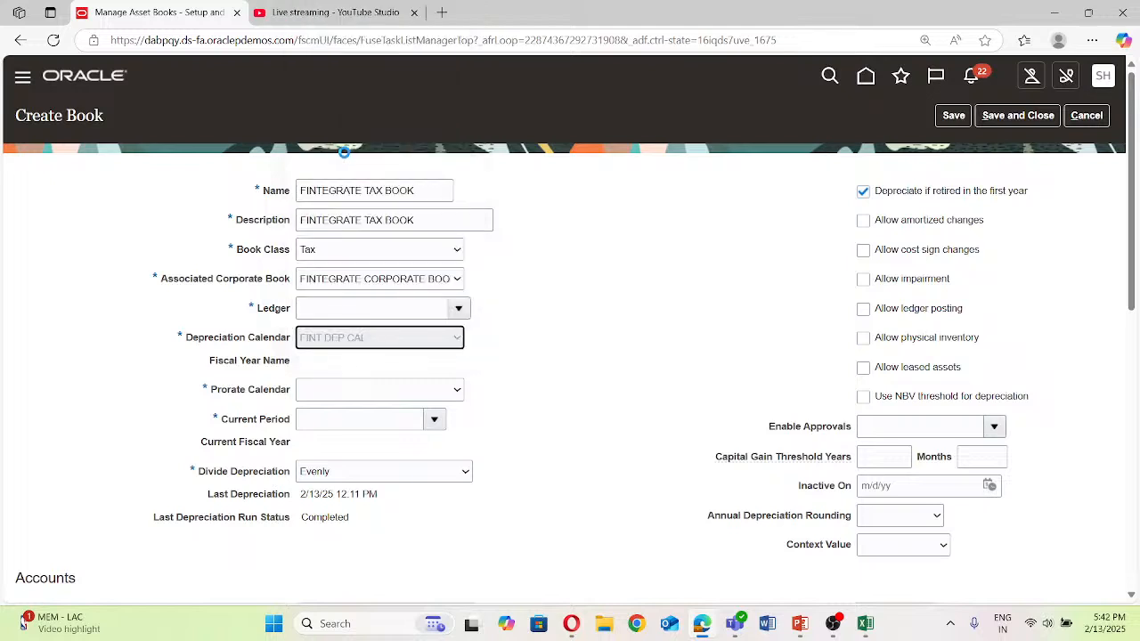
{"action": "left_click", "coordinate": [399, 400]}
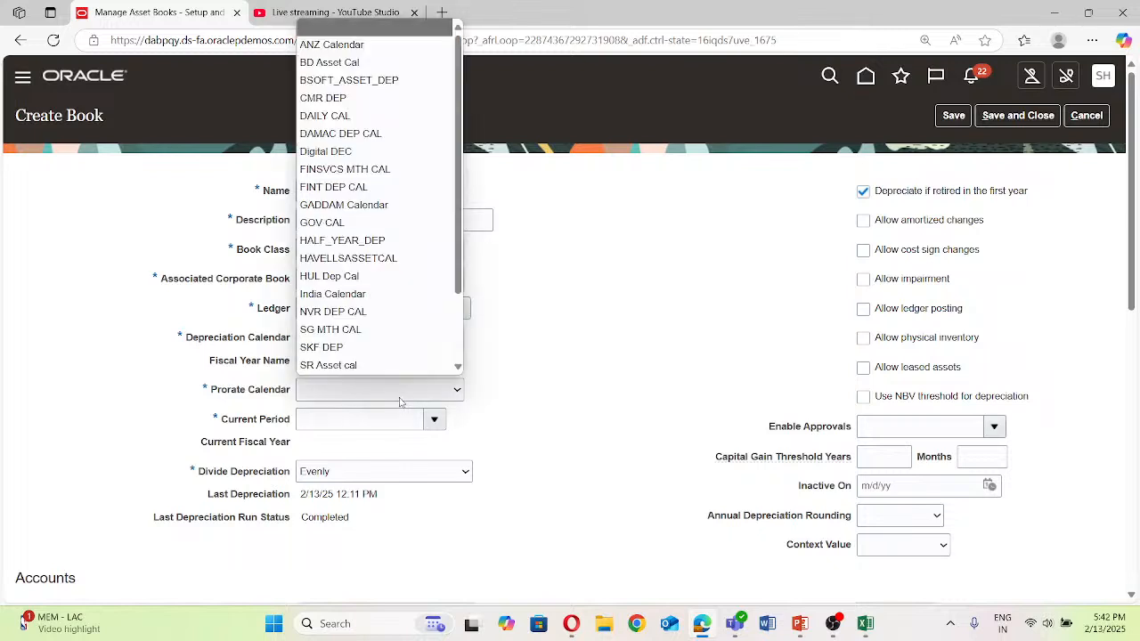
{"action": "left_click", "coordinate": [365, 187]}
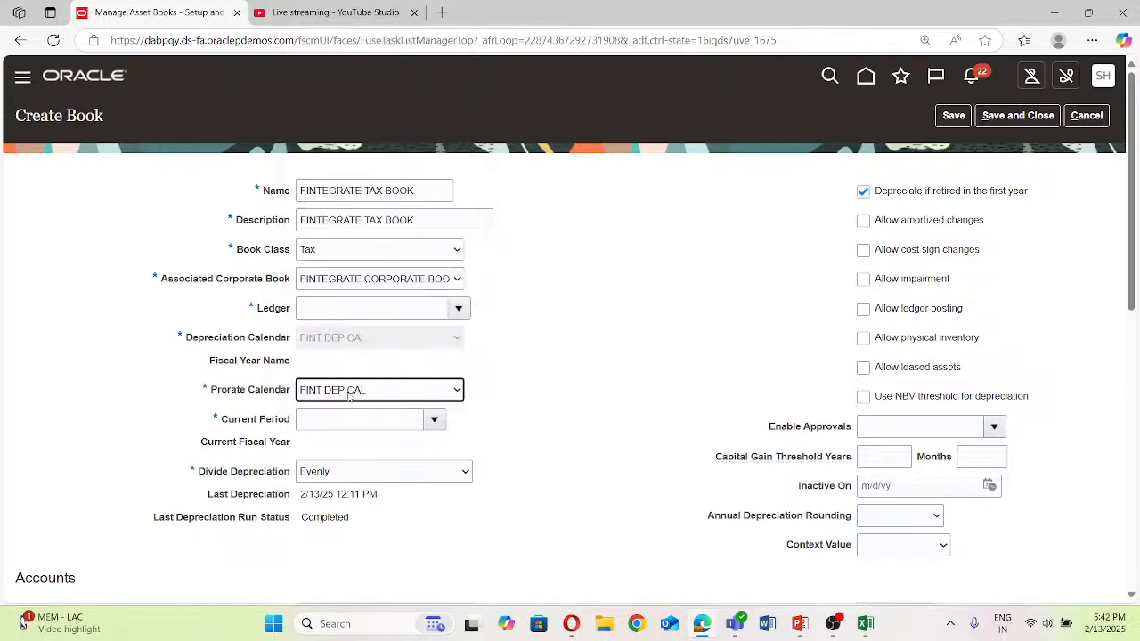
Step: Check the list of available current periods for the new tax book
{"action": "left_click", "coordinate": [422, 419]}
{"action": "left_click", "coordinate": [434, 419]}
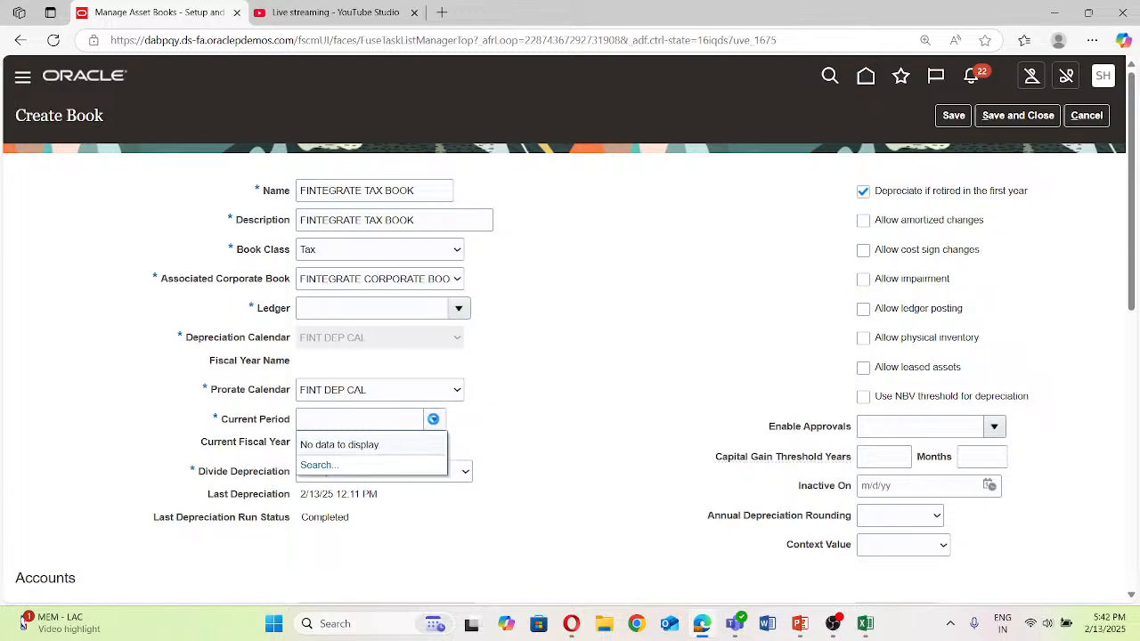
{"action": "left_click", "coordinate": [525, 435]}
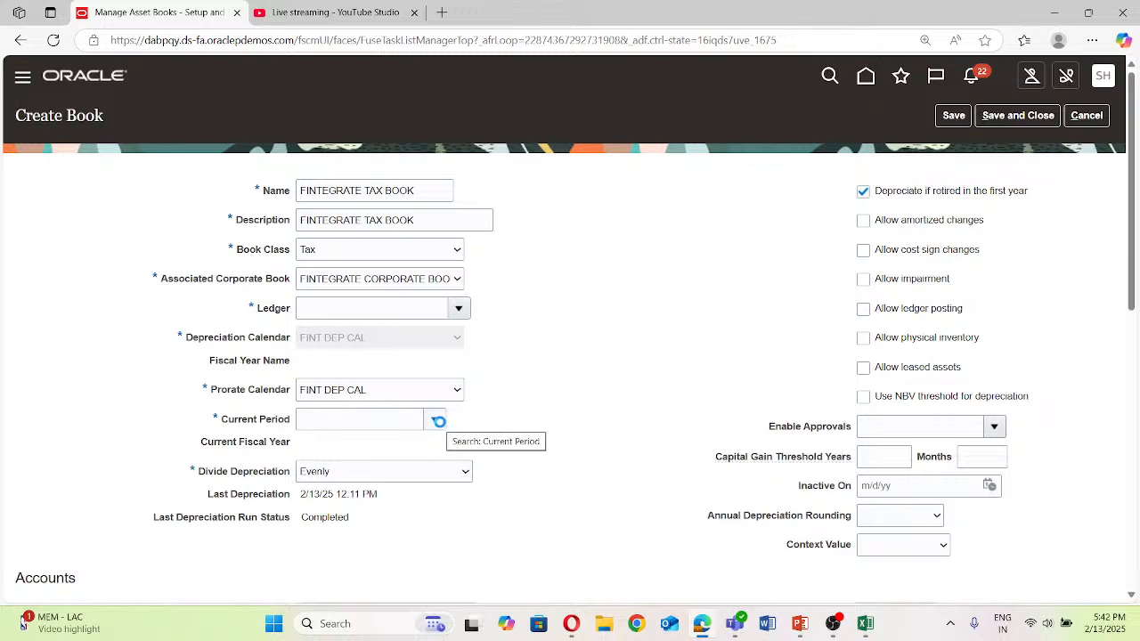
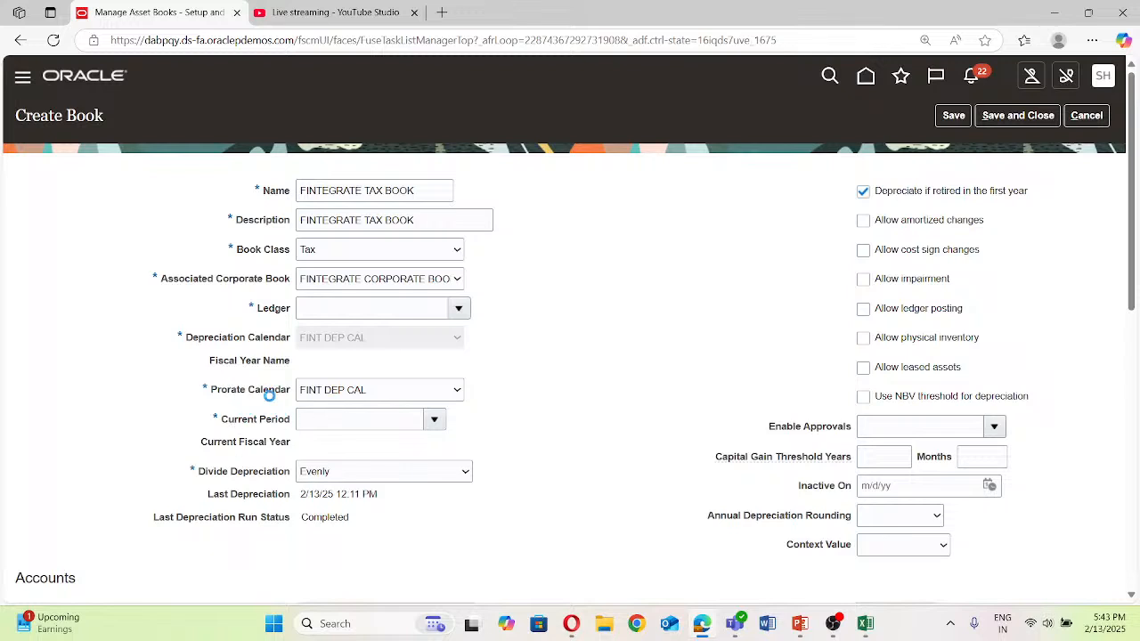
Step: Try to enter Feb-2025 as the current period of the tax book
{"action": "left_click", "coordinate": [342, 418]}
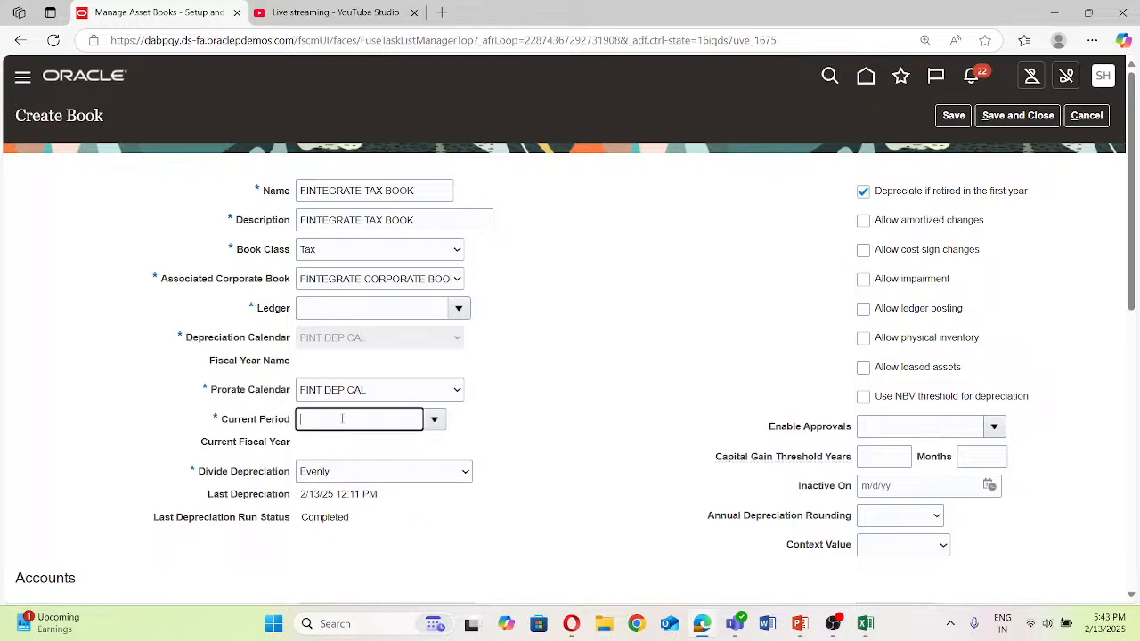
{"action": "key", "text": "Caps_Lock"}
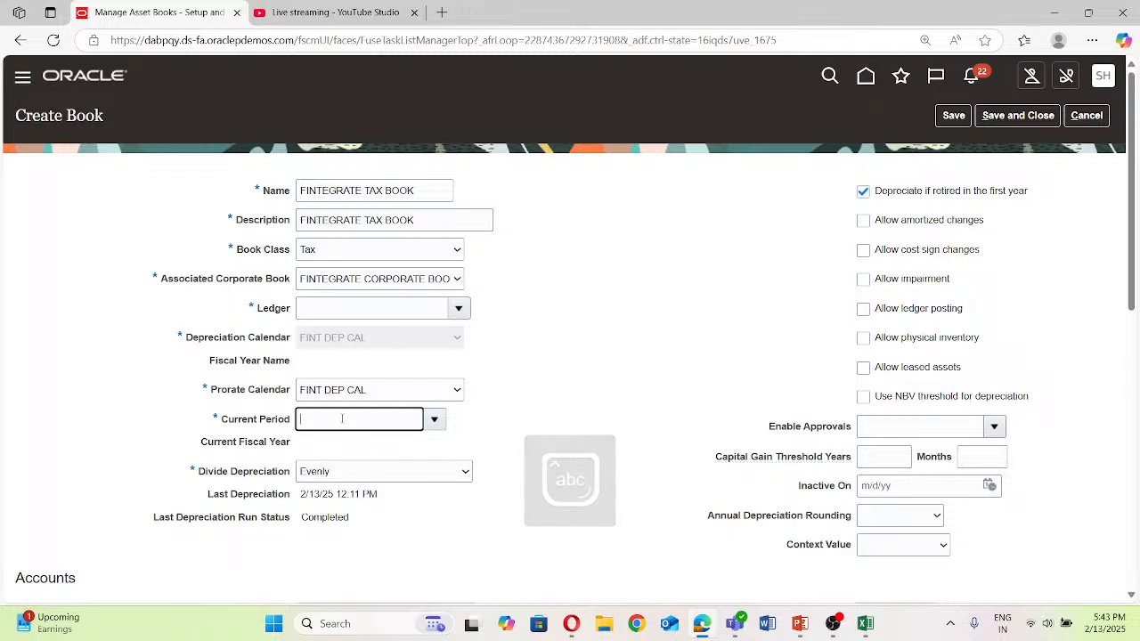
{"action": "type", "text": "Ma"}
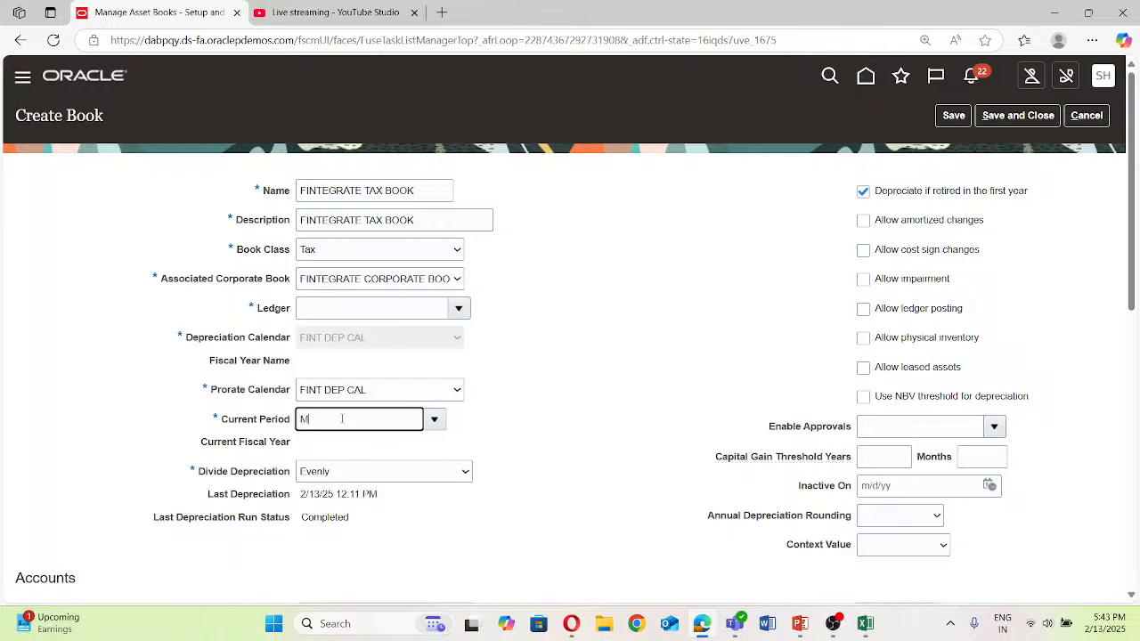
{"action": "key", "text": "BackSpace"}
{"action": "key", "text": "BackSpace"}
{"action": "type", "text": "FE"}
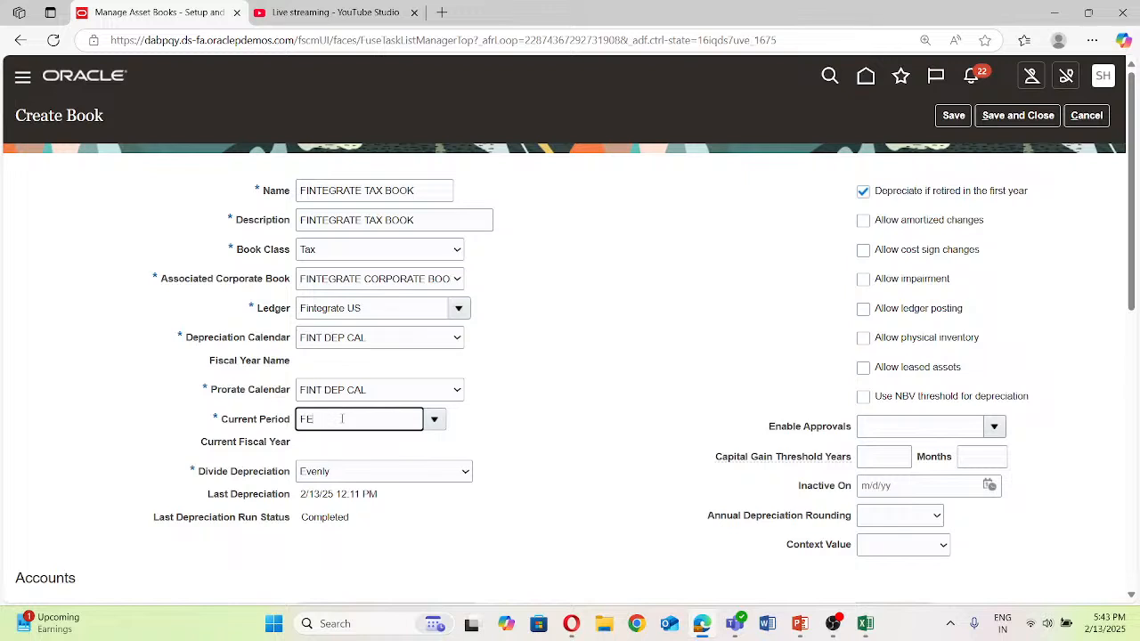
{"action": "key", "text": "BackSpace"}
{"action": "type", "text": "eb"}
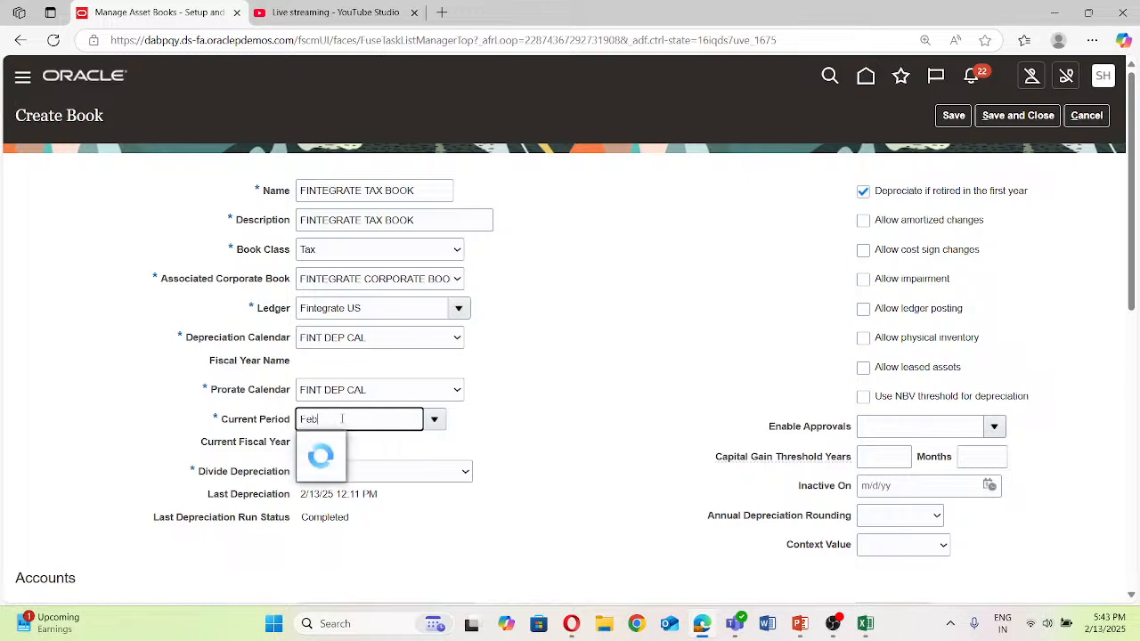
{"action": "type", "text": "-20"}
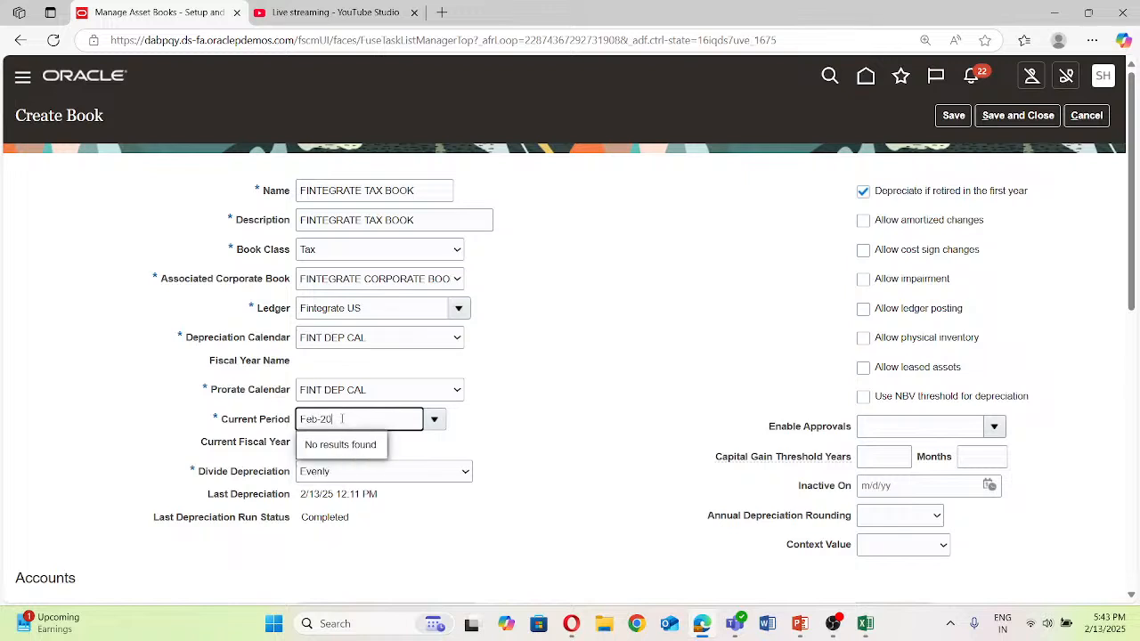
{"action": "type", "text": "25"}
Step: Search the available current periods for Feb-2025, then close the period search
{"action": "left_click", "coordinate": [434, 419]}
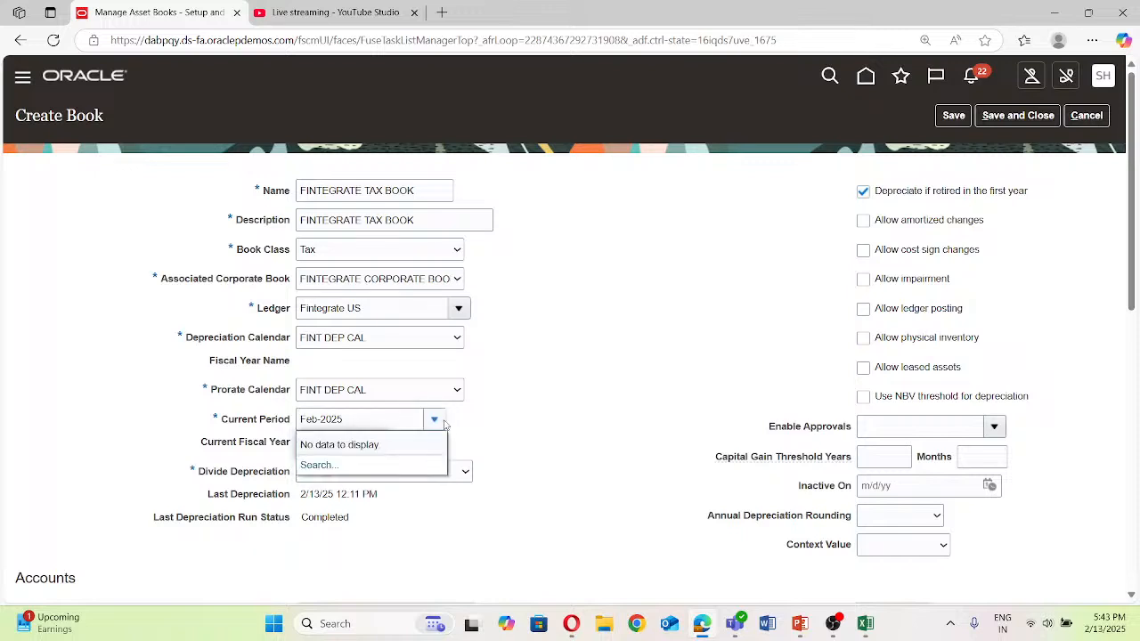
{"action": "left_click", "coordinate": [332, 468]}
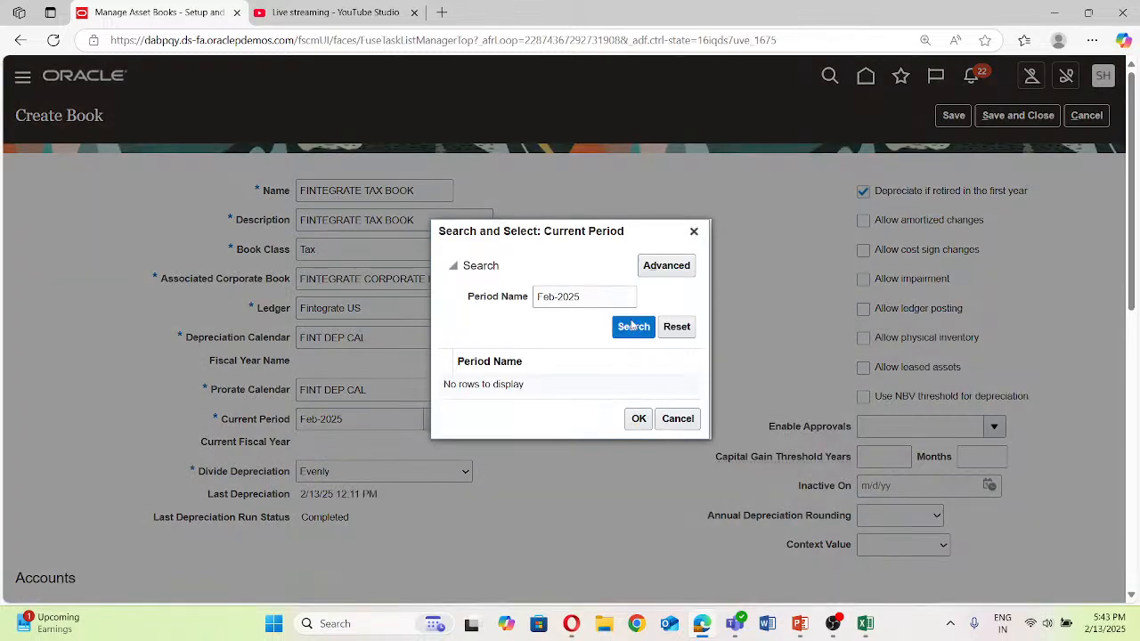
{"action": "left_click", "coordinate": [632, 326]}
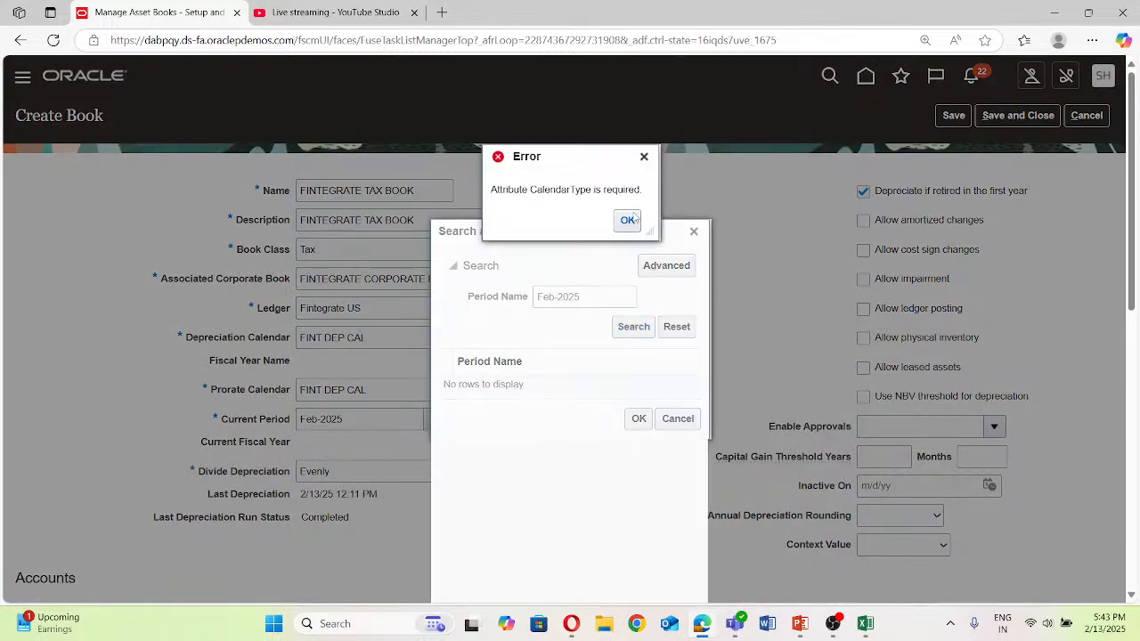
{"action": "left_click", "coordinate": [628, 220]}
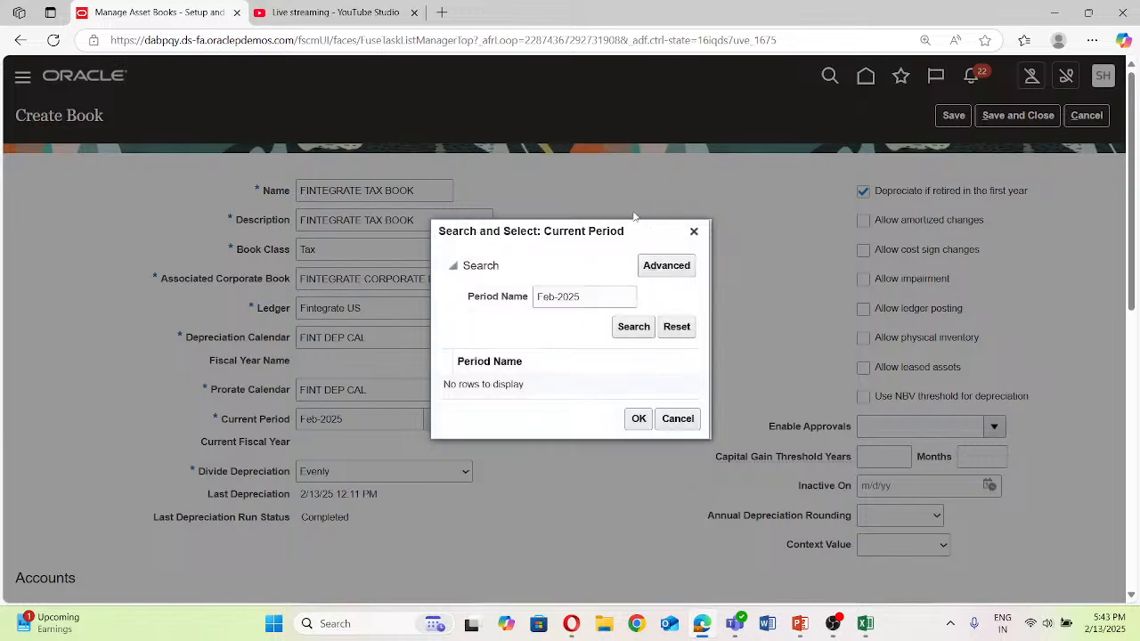
{"action": "left_click", "coordinate": [693, 232]}
Step: Clear the current period and try searching the period names for Fintegrate
{"action": "triple_click", "coordinate": [374, 425]}
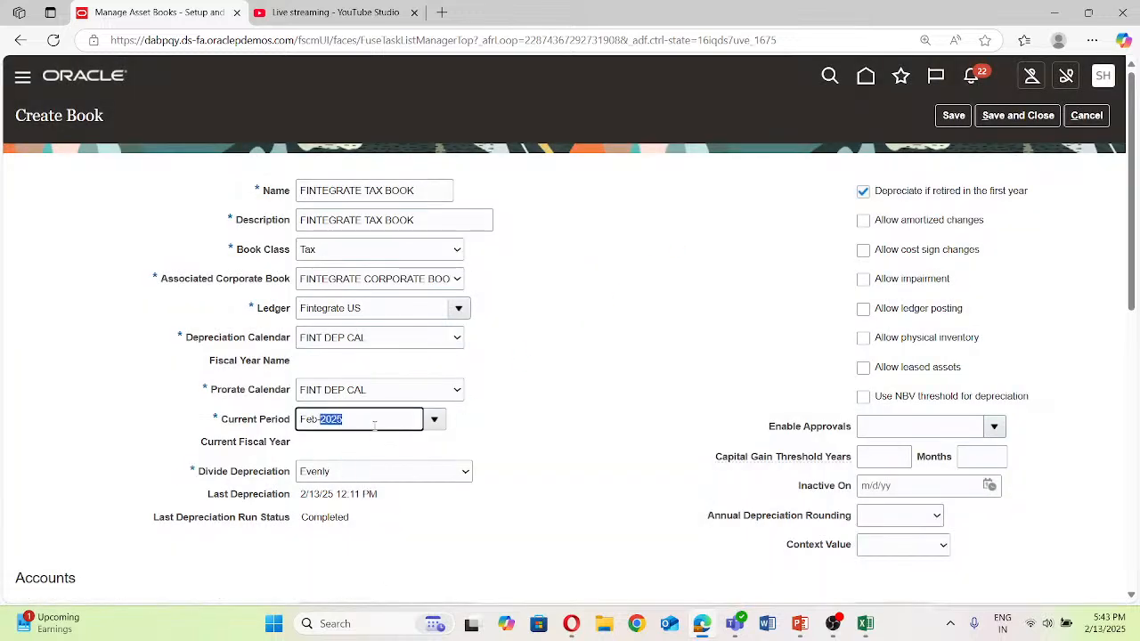
{"action": "key", "text": "BackSpace"}
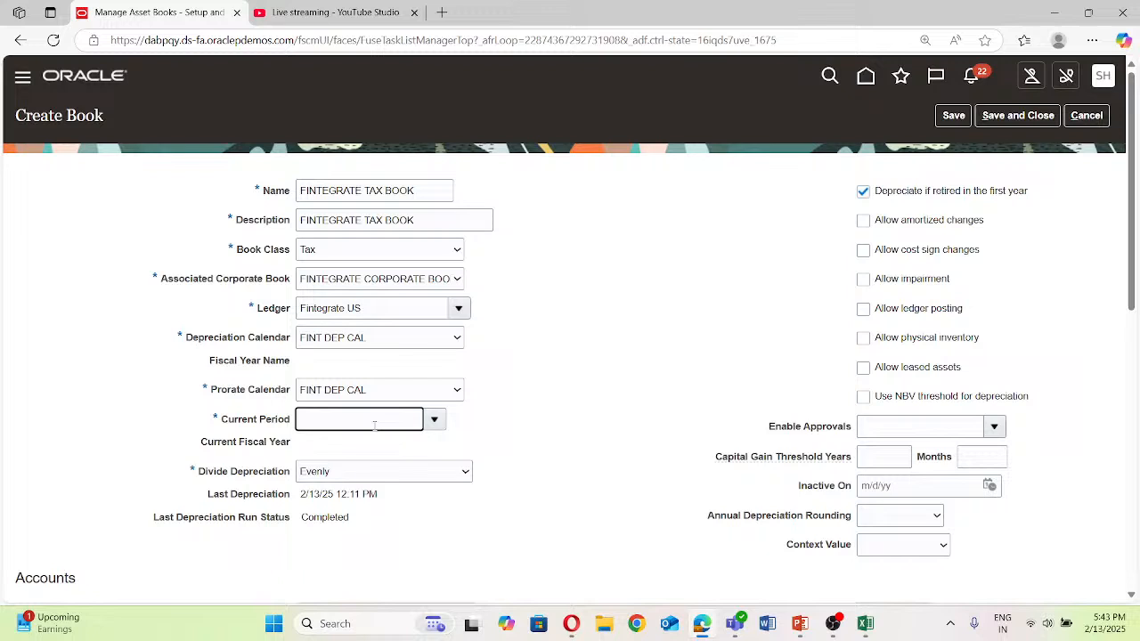
{"action": "left_click", "coordinate": [433, 419]}
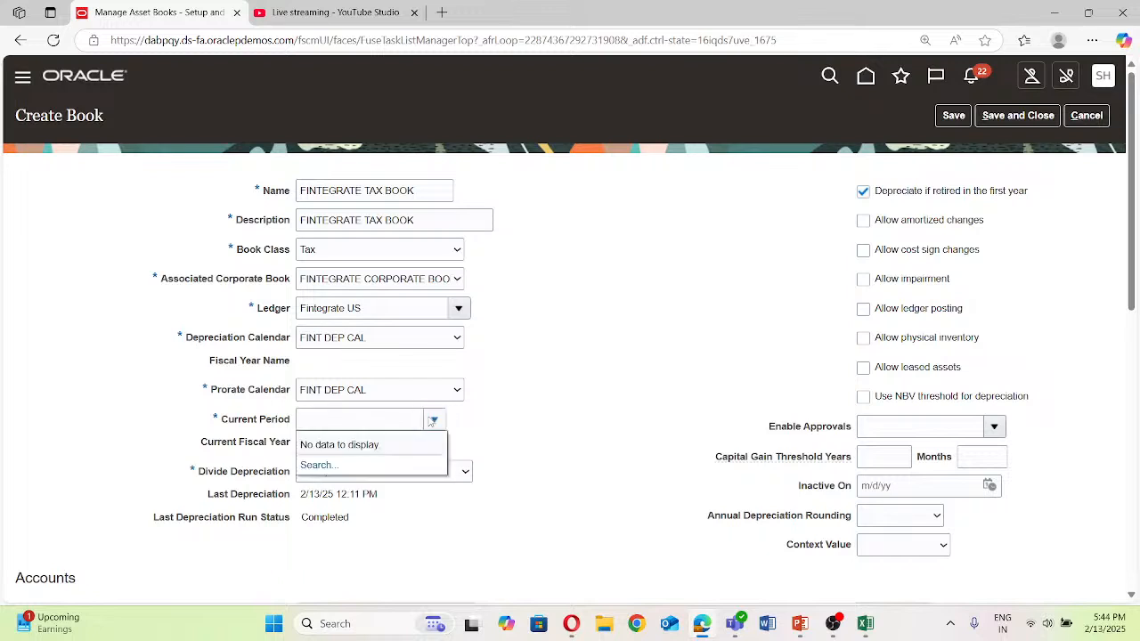
{"action": "left_click", "coordinate": [316, 464]}
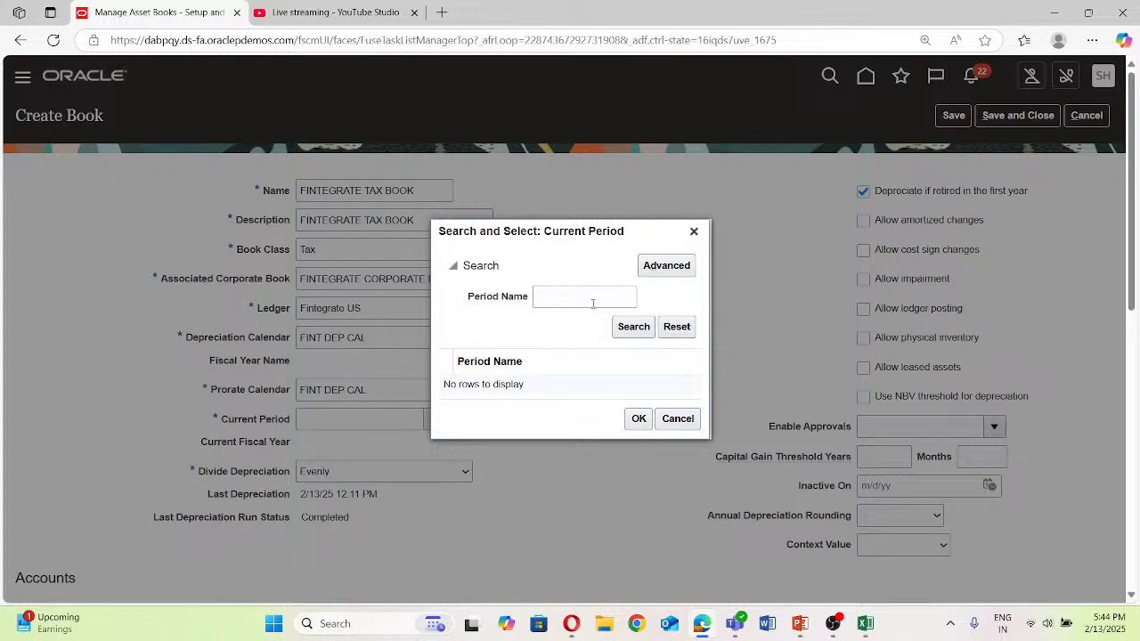
{"action": "left_click", "coordinate": [592, 303]}
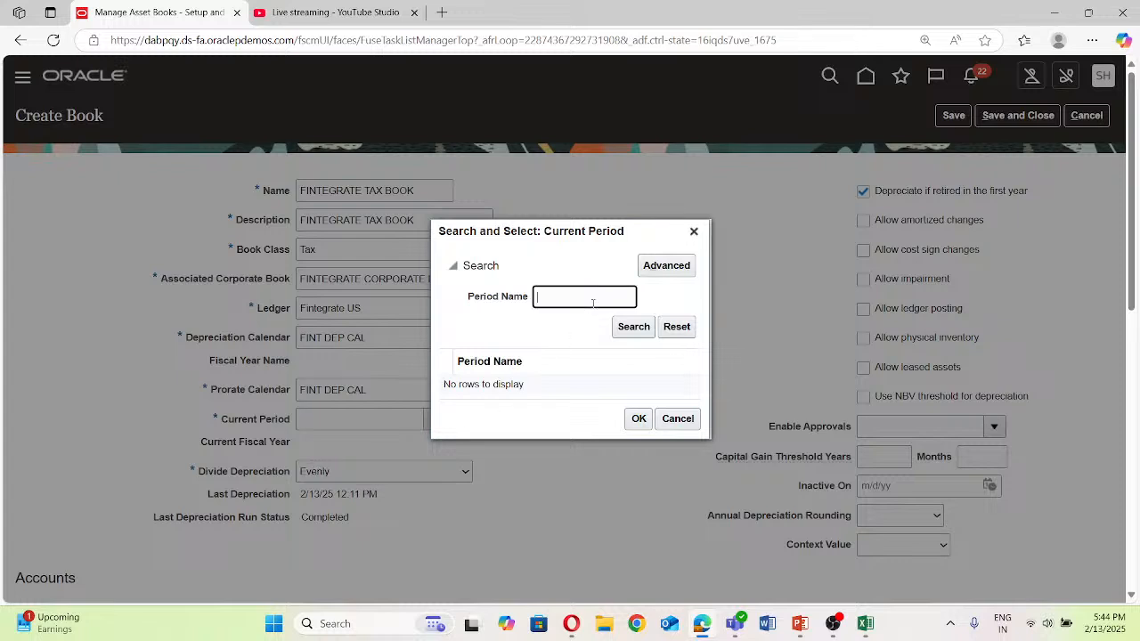
{"action": "type", "text": "Fintegrate"}
{"action": "left_click", "coordinate": [636, 327]}
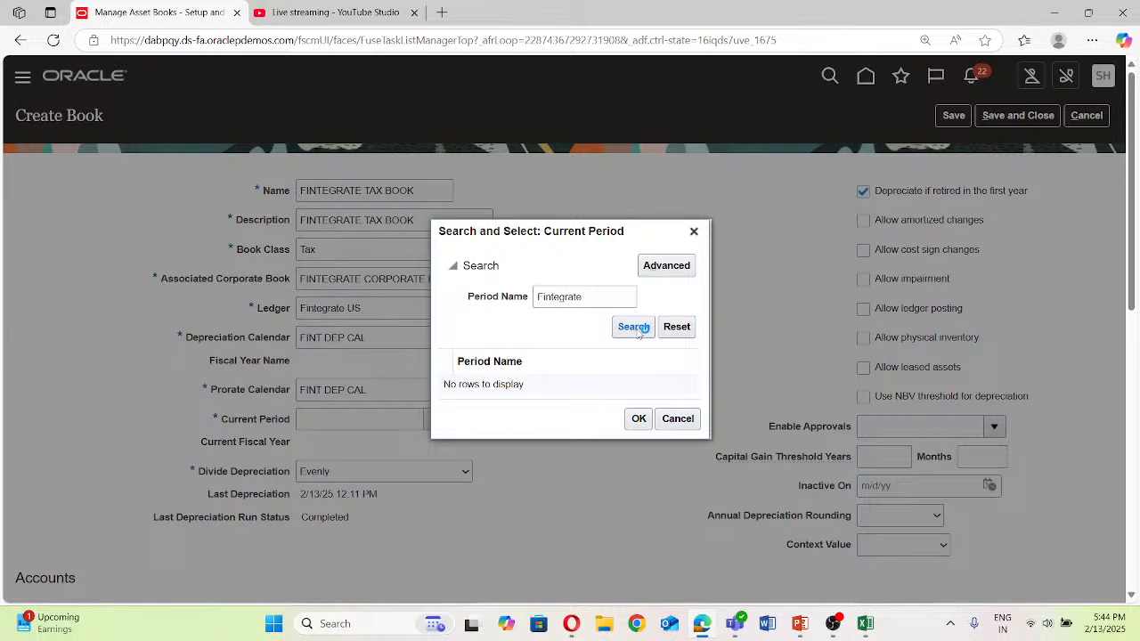
{"action": "left_click", "coordinate": [628, 219]}
{"action": "left_click", "coordinate": [693, 231]}
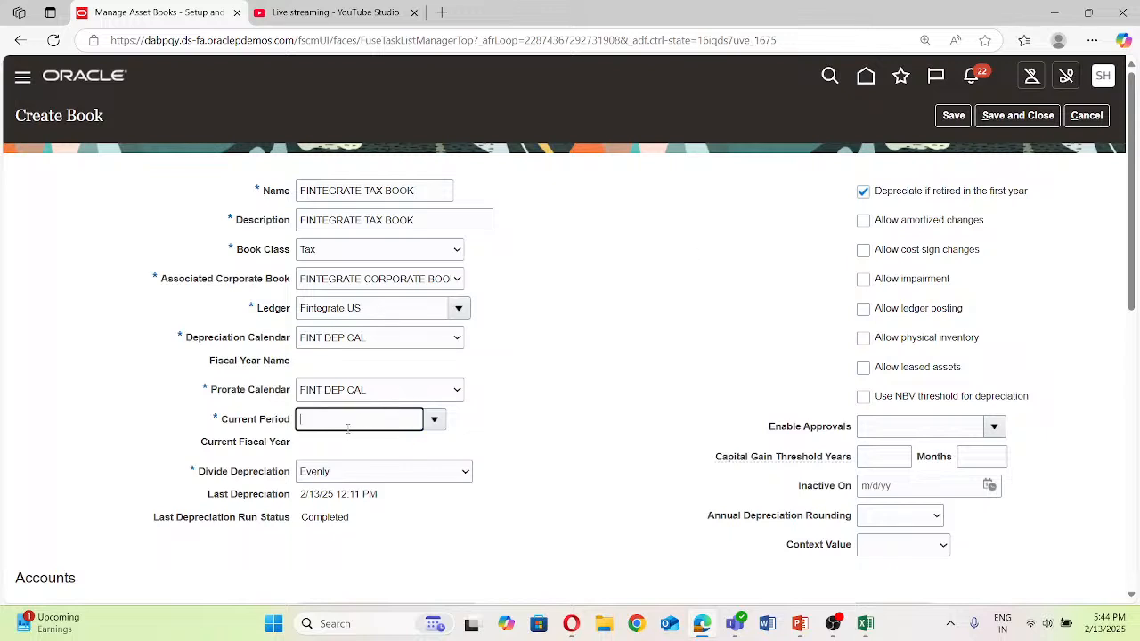
Step: Try Aug-20 and Aug-24 as the current period of the tax book
{"action": "type", "text": "Aug"}
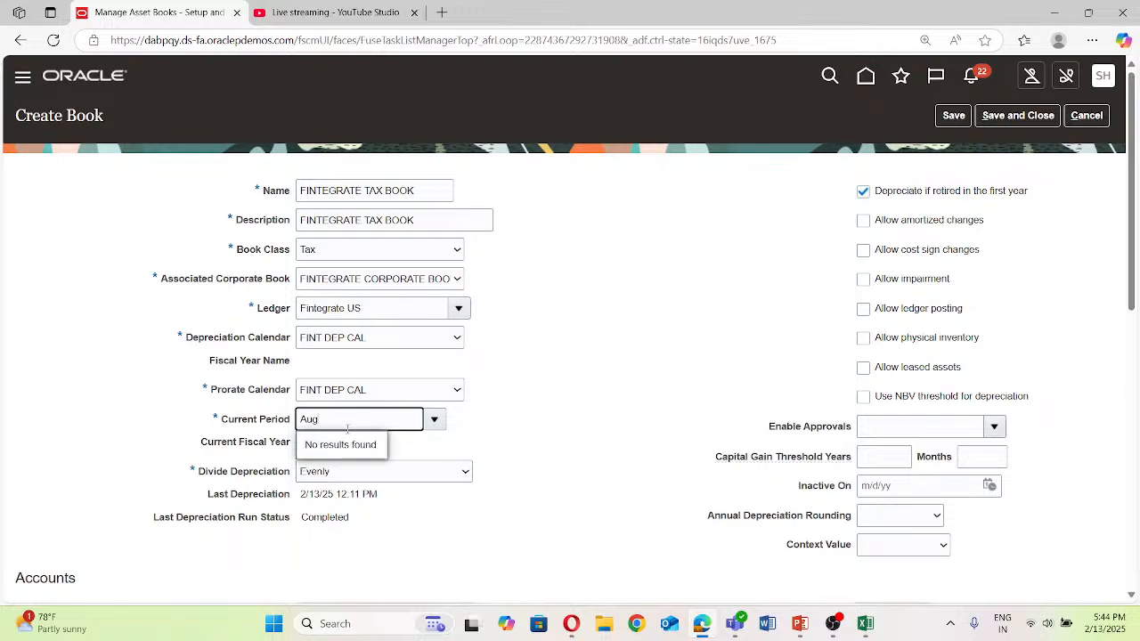
{"action": "type", "text": "-20"}
{"action": "left_click", "coordinate": [500, 410]}
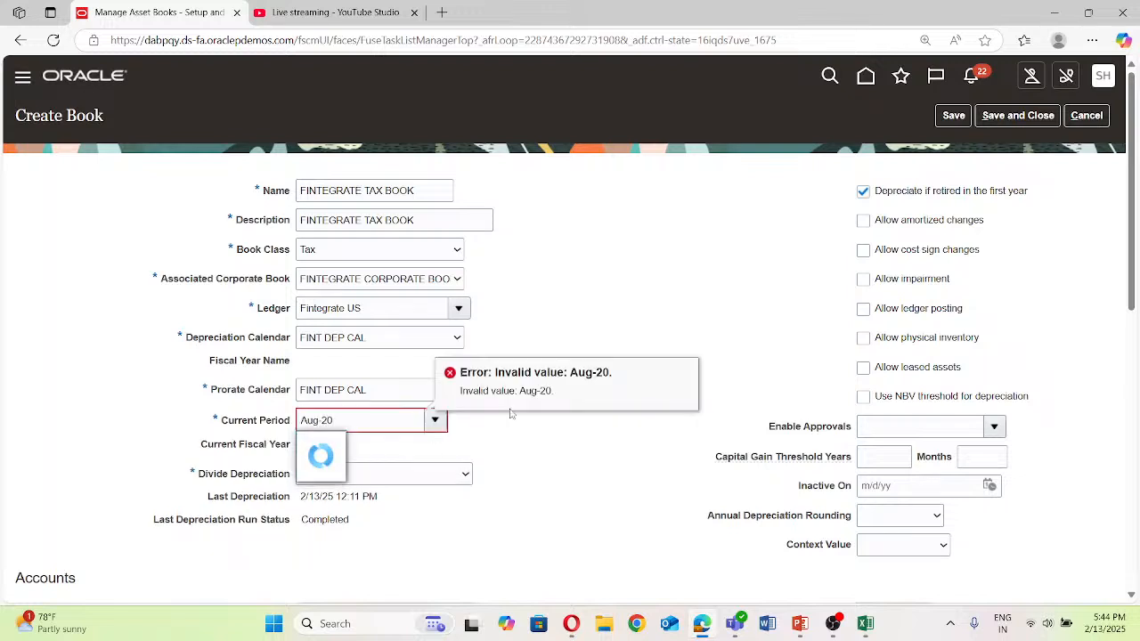
{"action": "left_click", "coordinate": [347, 424]}
{"action": "key", "text": "BackSpace"}
{"action": "type", "text": "4"}
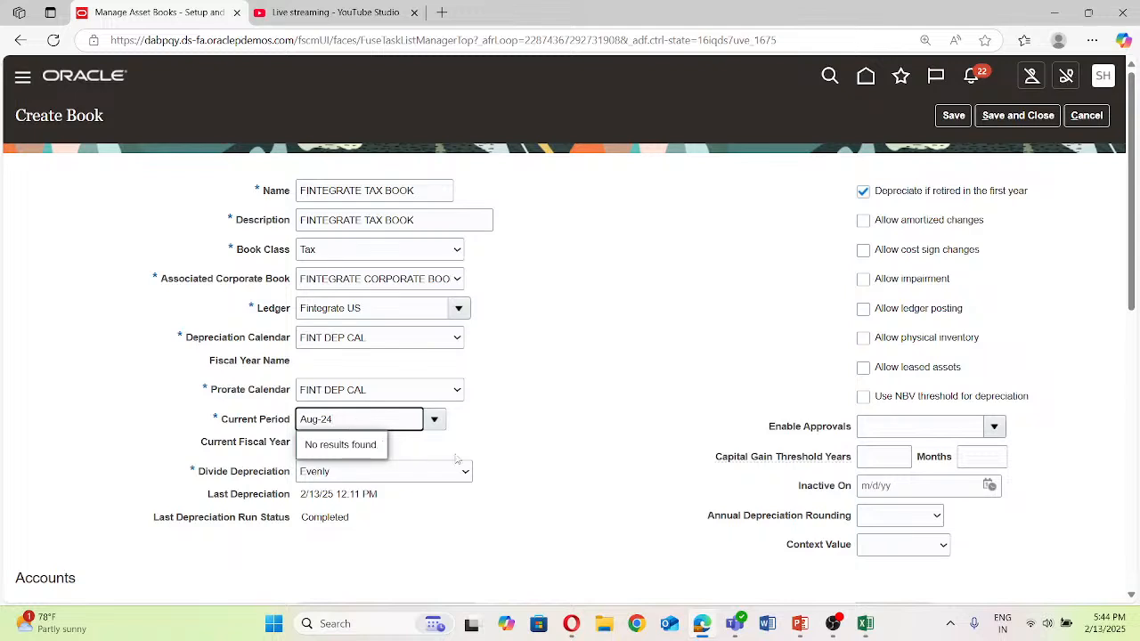
{"action": "left_click", "coordinate": [488, 434]}
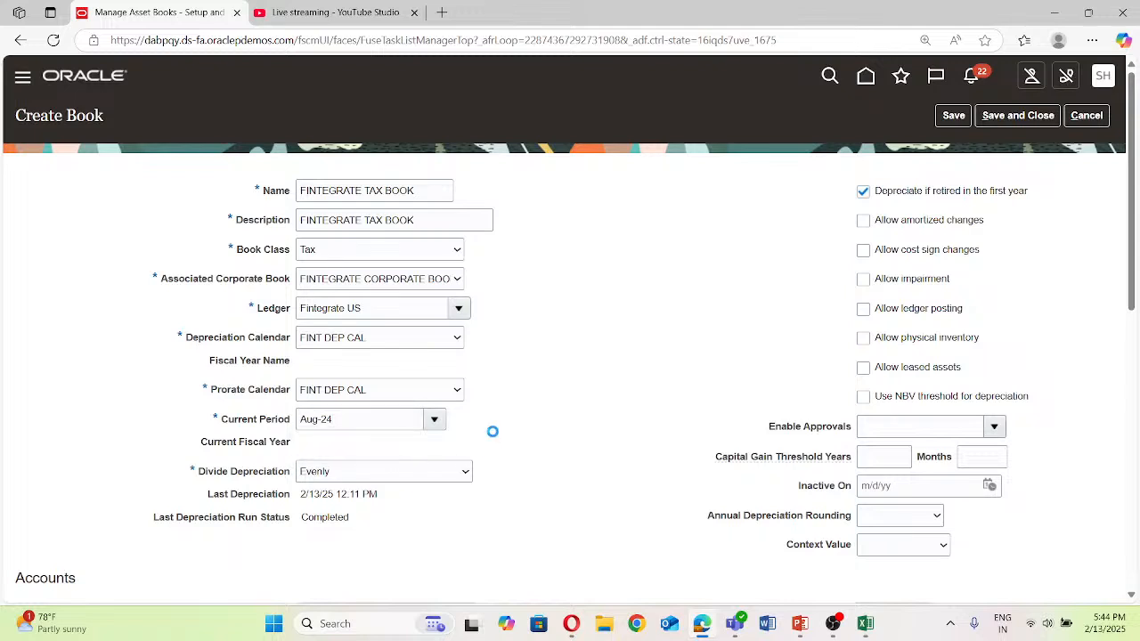
Step: Try Aug-25 and Aug-22 as the current period of the tax book
{"action": "left_click", "coordinate": [346, 423]}
{"action": "key", "text": "BackSpace"}
{"action": "type", "text": "5"}
{"action": "left_click", "coordinate": [347, 424]}
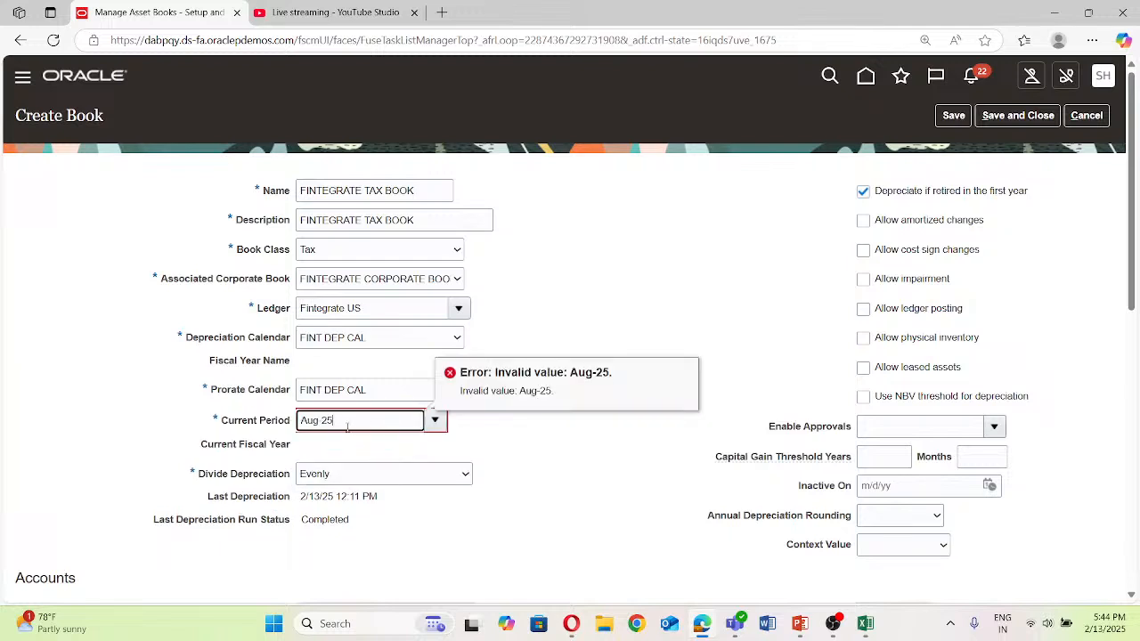
{"action": "key", "text": "BackSpace"}
{"action": "type", "text": "22"}
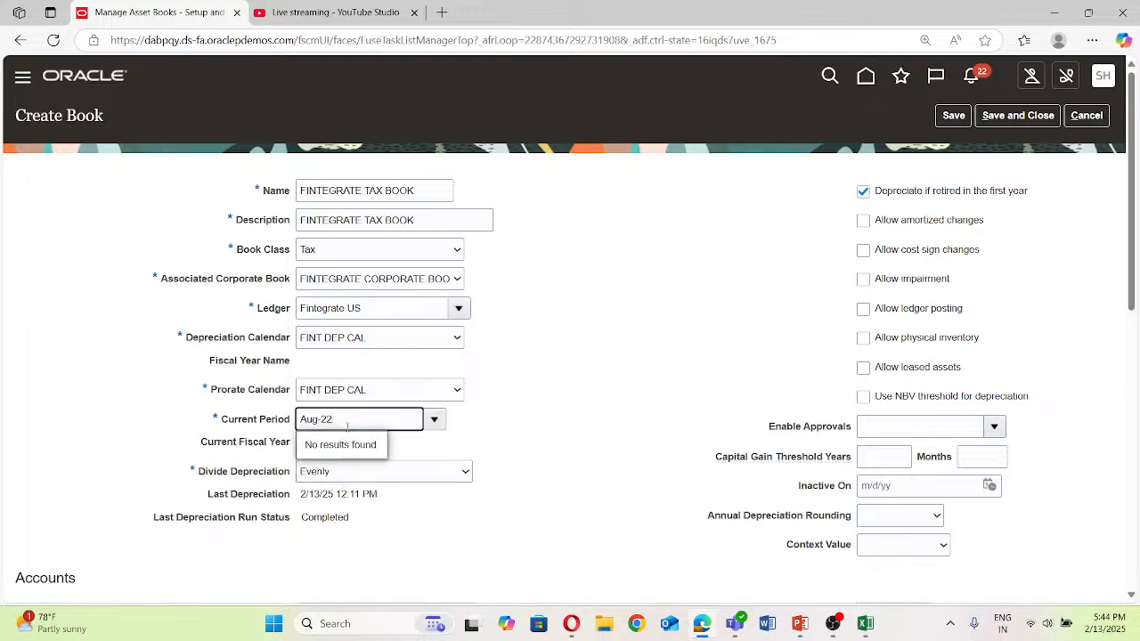
{"action": "left_click", "coordinate": [437, 497]}
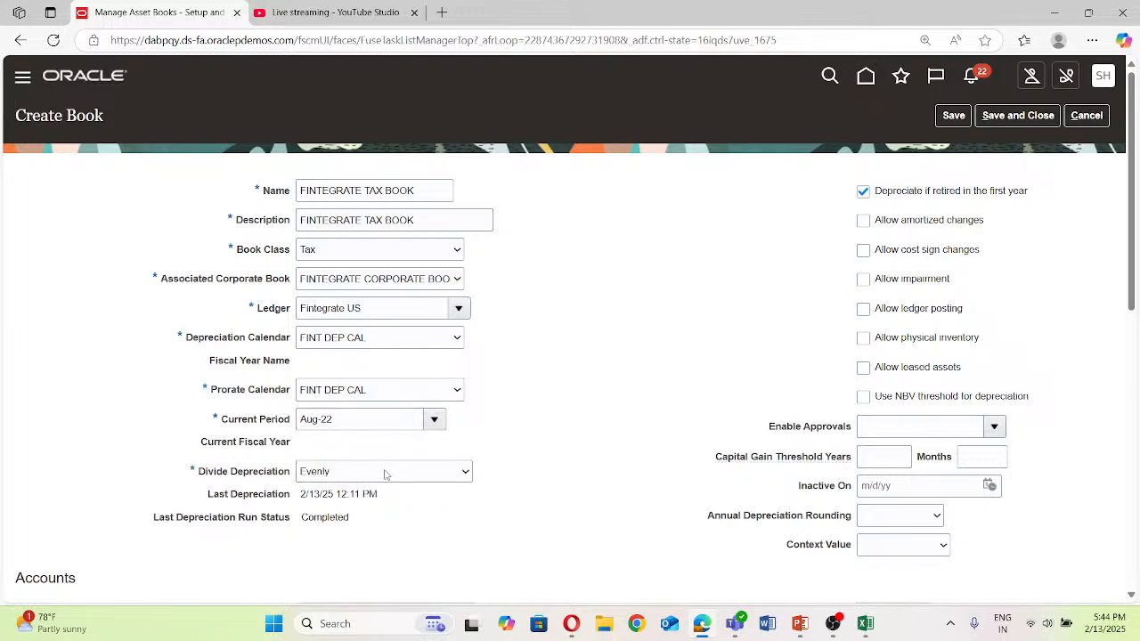
Step: Try Aug-23 as the current period, and retry Aug-24
{"action": "left_click", "coordinate": [352, 423]}
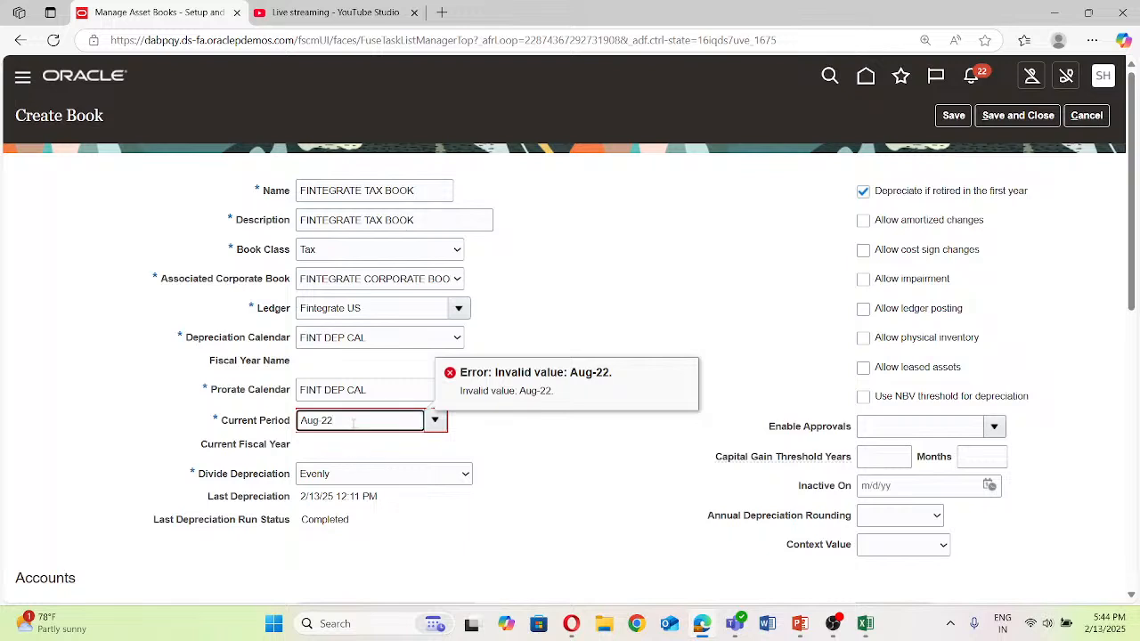
{"action": "key", "text": "BackSpace"}
{"action": "type", "text": "3"}
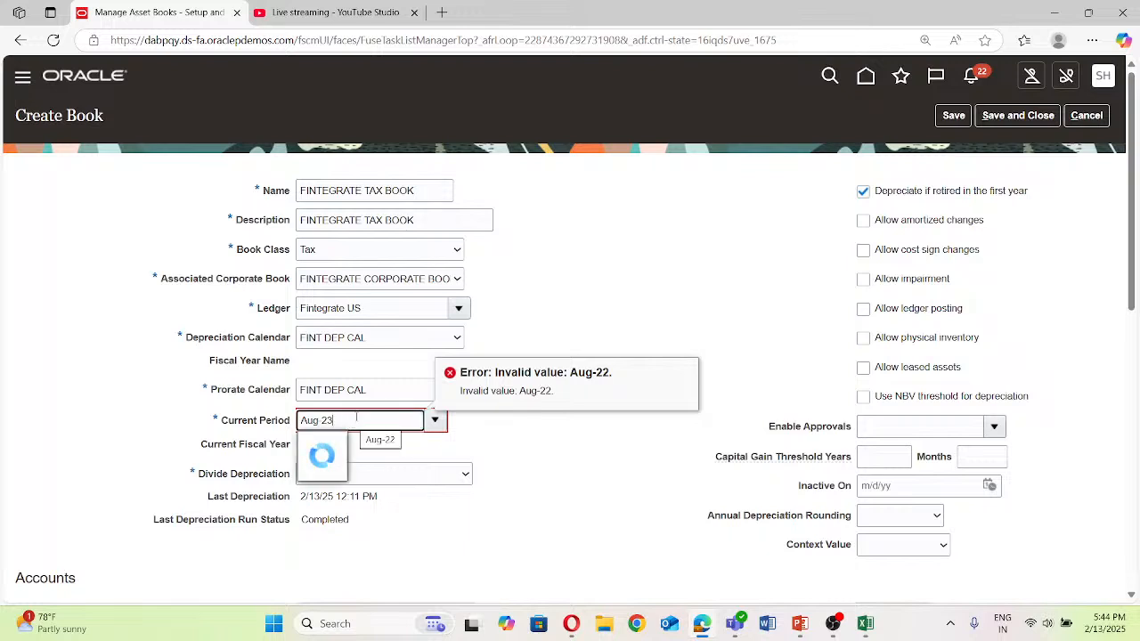
{"action": "left_click", "coordinate": [397, 519]}
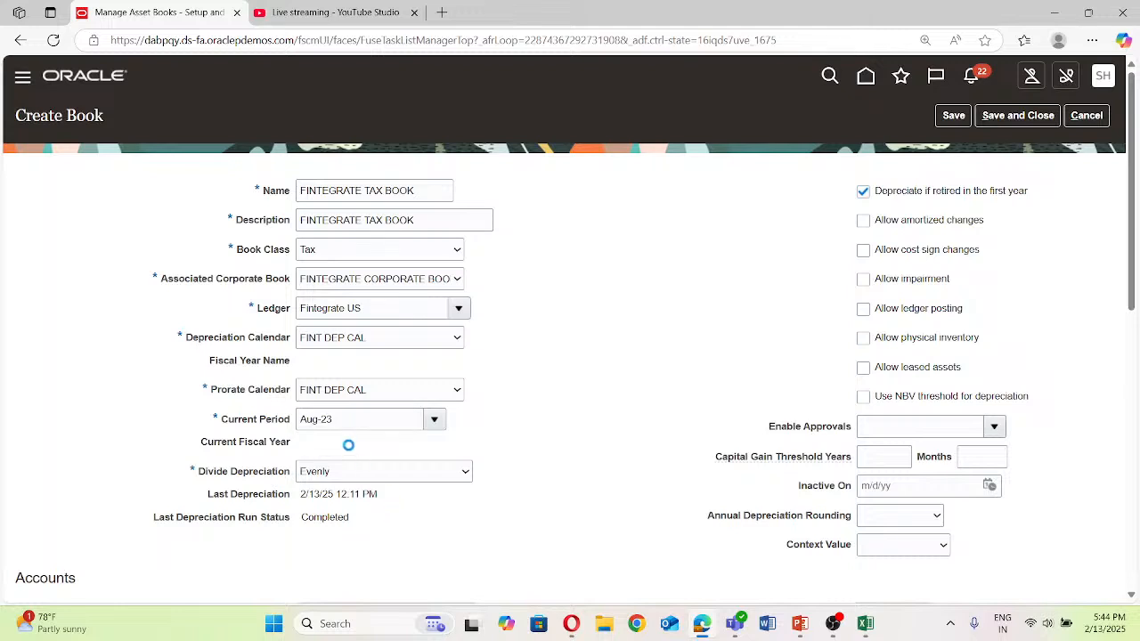
{"action": "left_click", "coordinate": [341, 422]}
{"action": "key", "text": "BackSpace"}
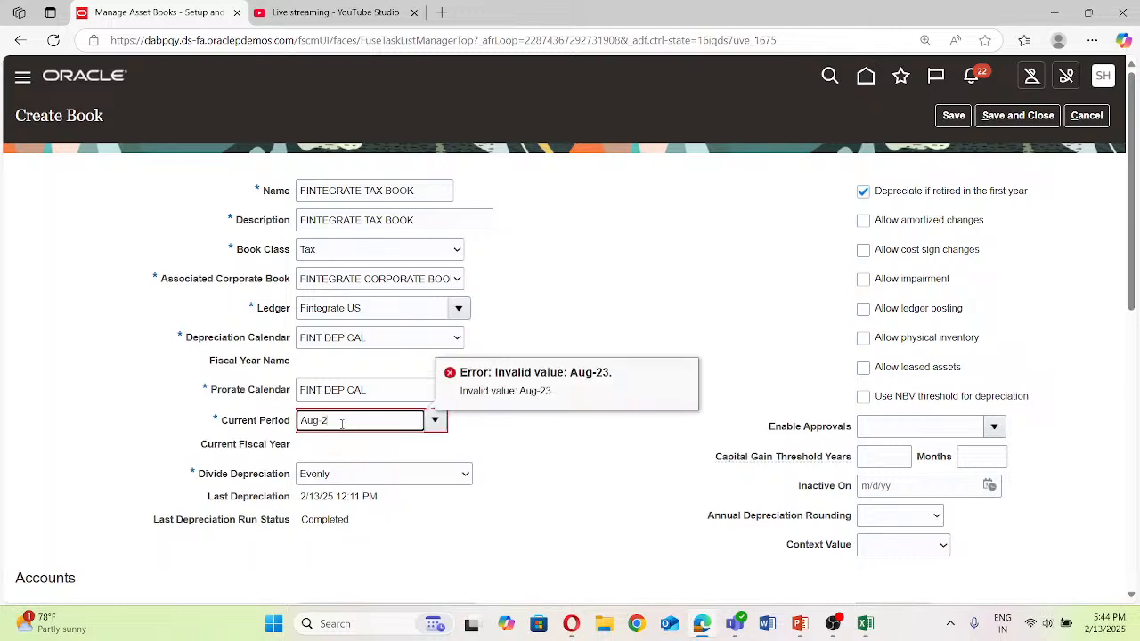
{"action": "type", "text": "4"}
{"action": "left_click", "coordinate": [381, 446]}
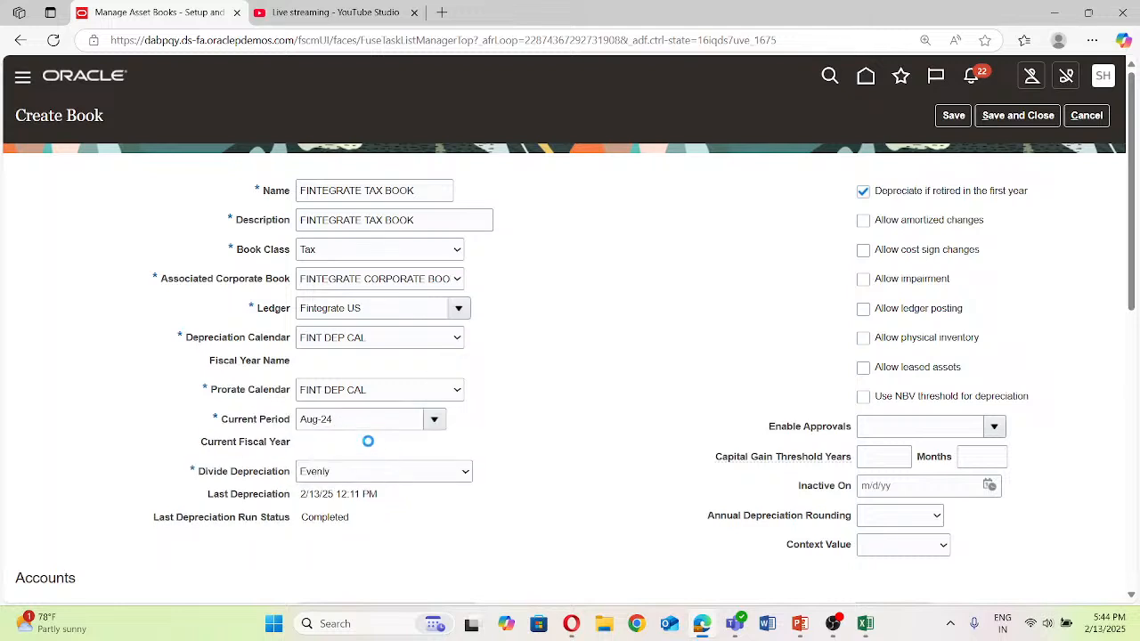
Step: Enter Aug-25 as the current period of the tax book
{"action": "left_click", "coordinate": [337, 416]}
{"action": "key", "text": "BackSpace"}
{"action": "type", "text": "5"}
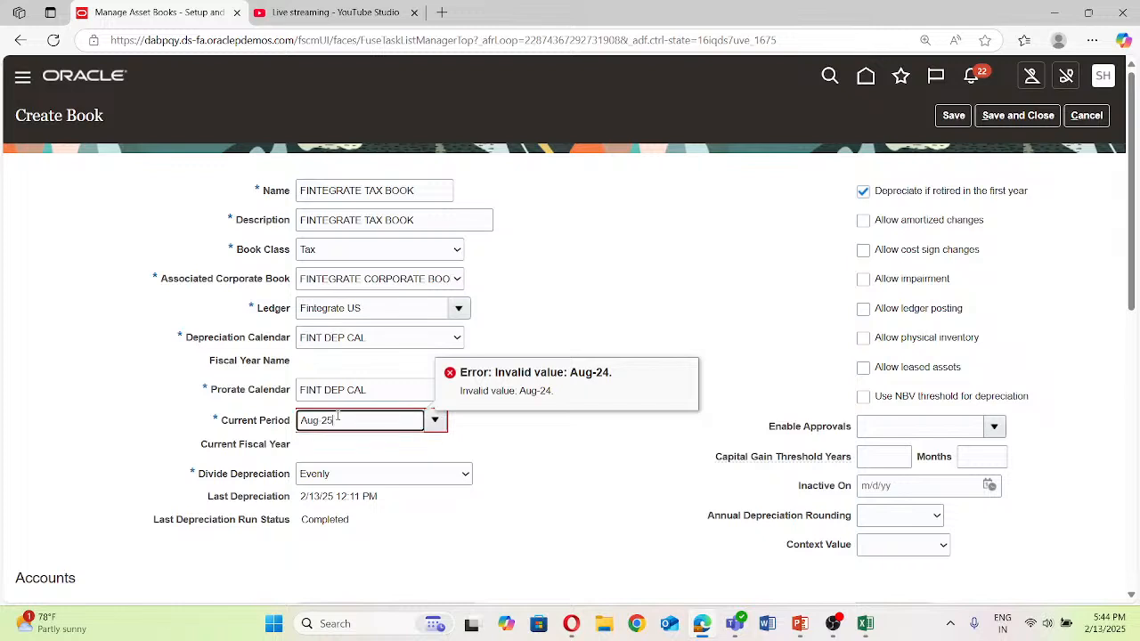
{"action": "left_click", "coordinate": [415, 455]}
{"action": "double_click", "coordinate": [418, 460]}
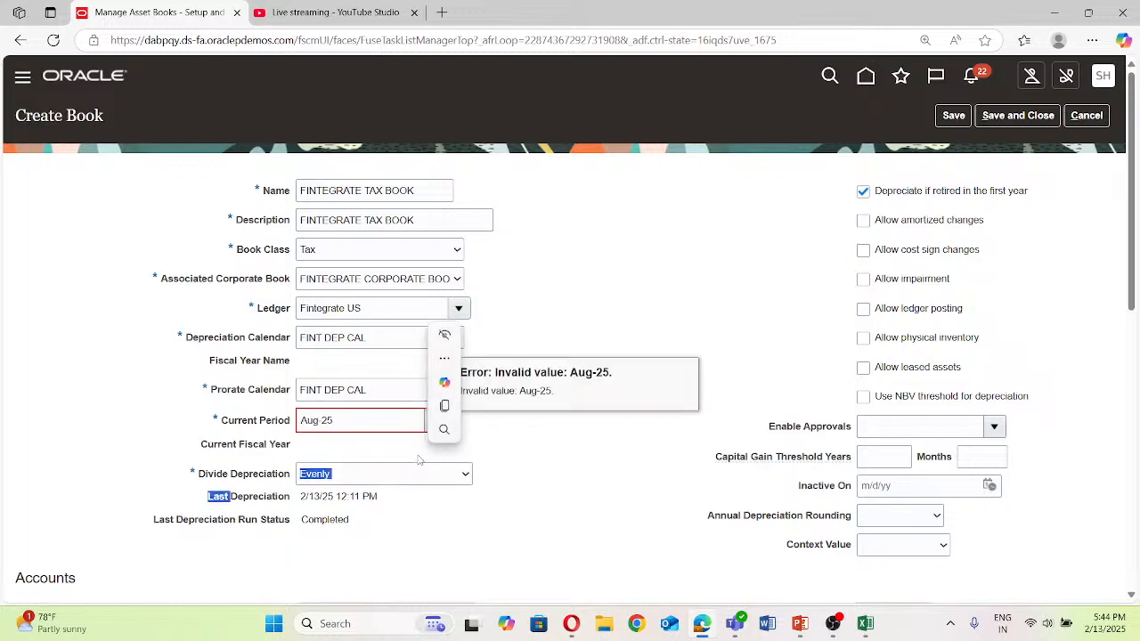
{"action": "left_click", "coordinate": [580, 512]}
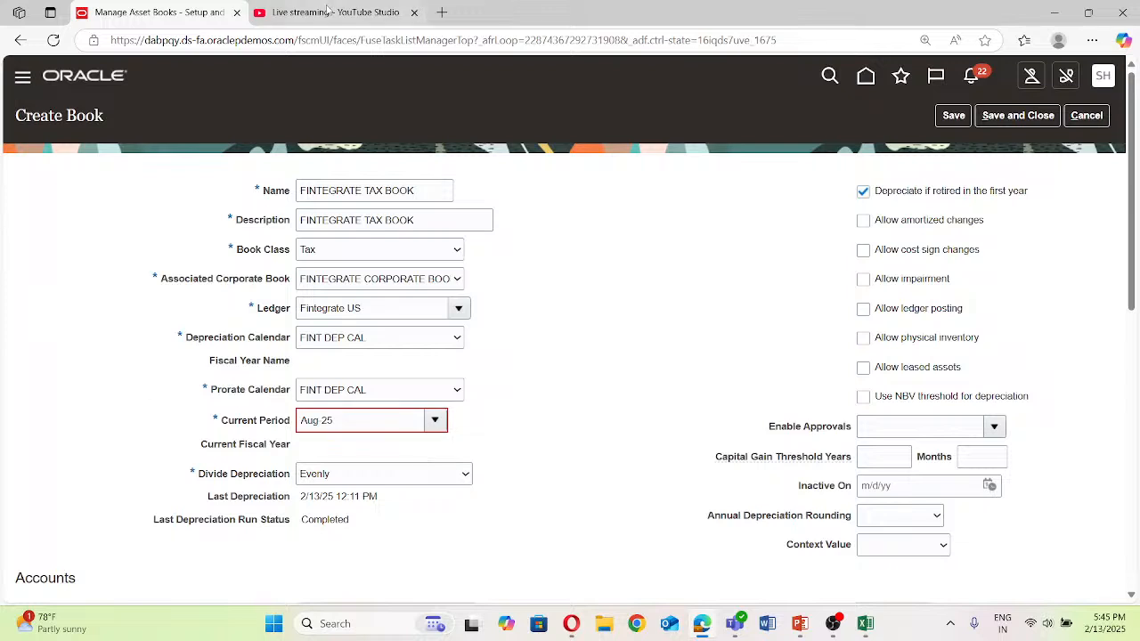
Step: Open the Fixed Assets work area in a duplicate browser tab and check the corporate book's depreciation period and available tasks
{"action": "right_click", "coordinate": [187, 11]}
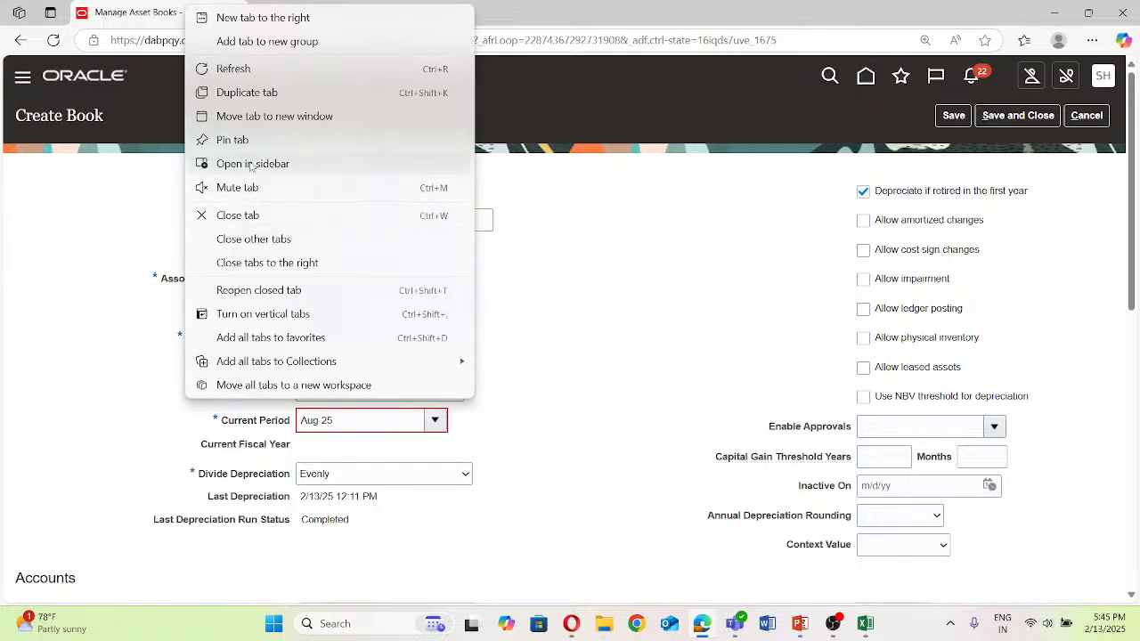
{"action": "left_click", "coordinate": [233, 92]}
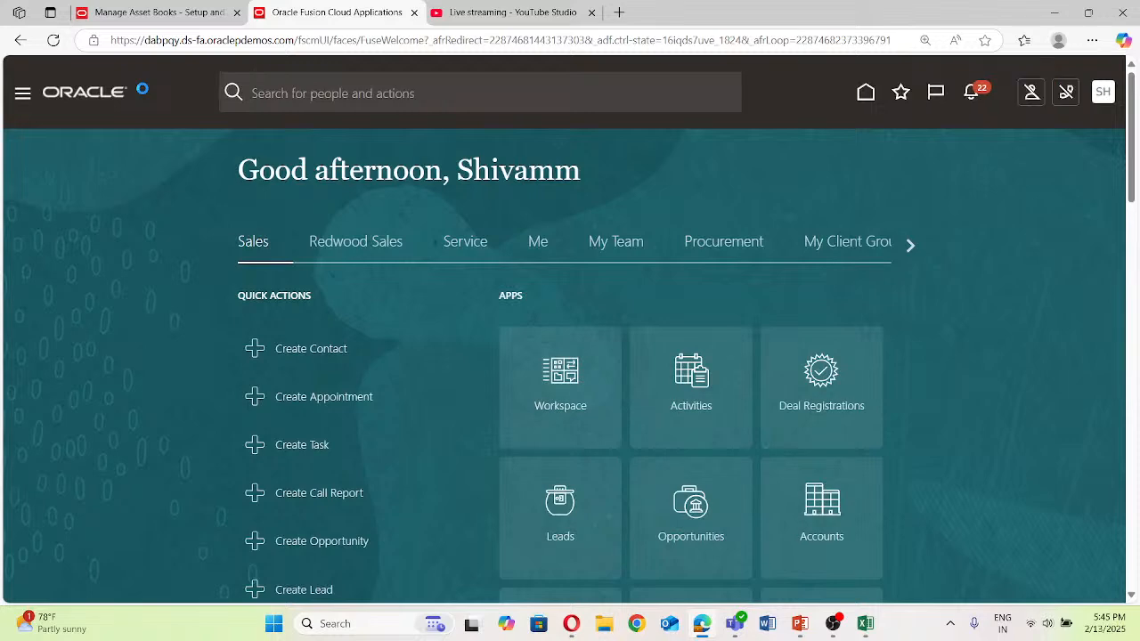
{"action": "left_click", "coordinate": [133, 11]}
{"action": "left_click", "coordinate": [298, 12]}
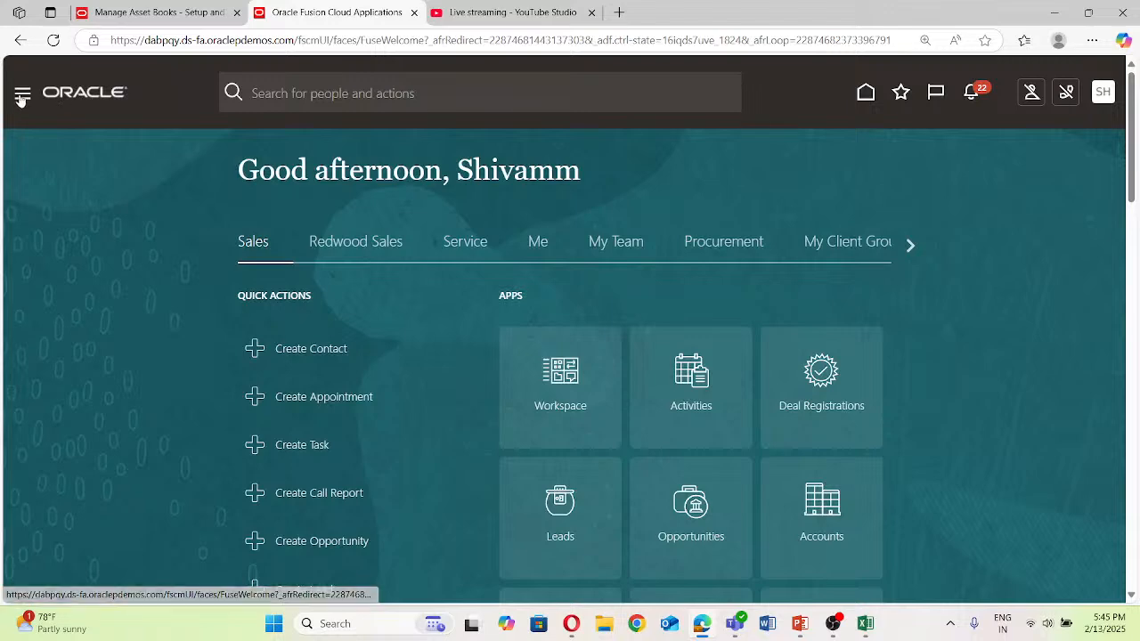
{"action": "scroll", "coordinate": [125, 471], "scroll_direction": "down", "scroll_amount": 7}
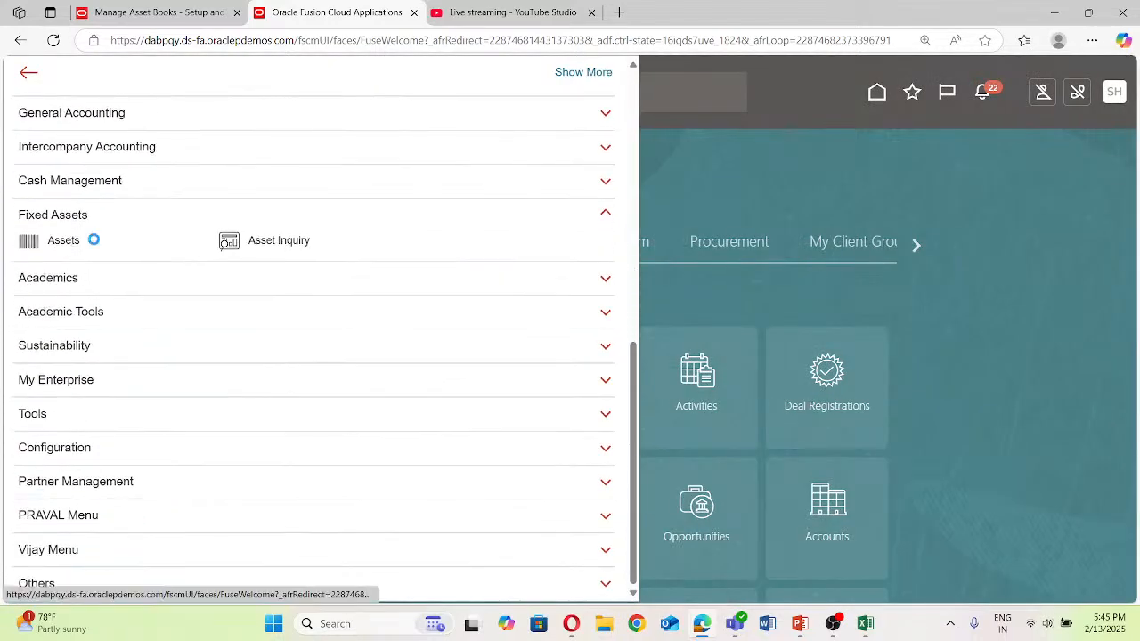
{"action": "left_click", "coordinate": [92, 241]}
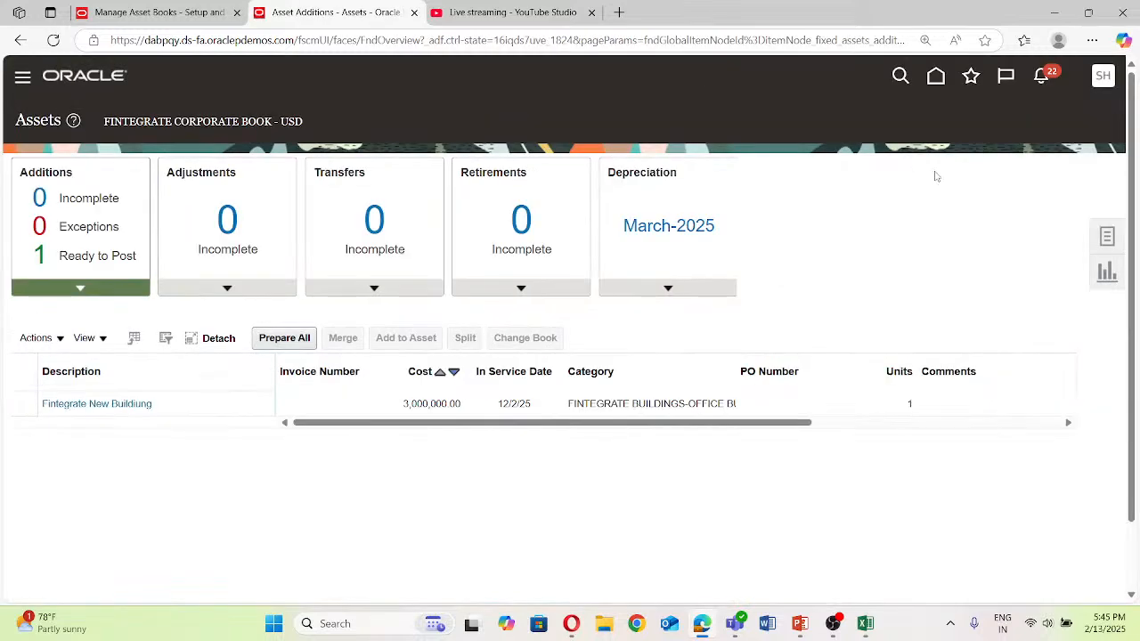
{"action": "left_click", "coordinate": [1107, 236]}
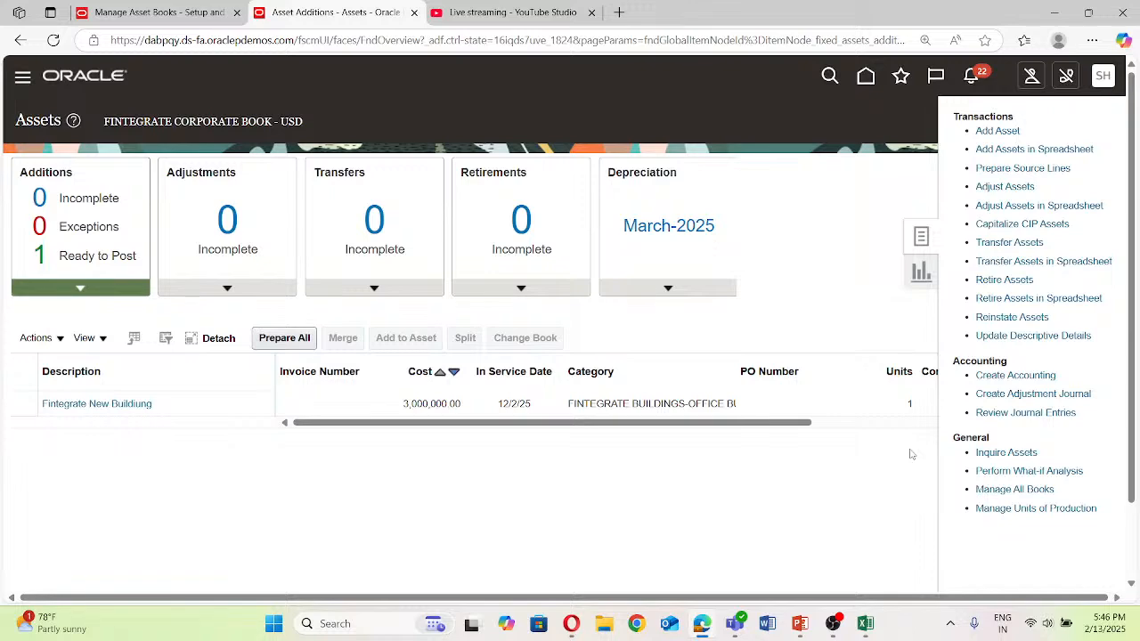
{"action": "scroll", "coordinate": [970, 267], "scroll_direction": "down", "scroll_amount": 1}
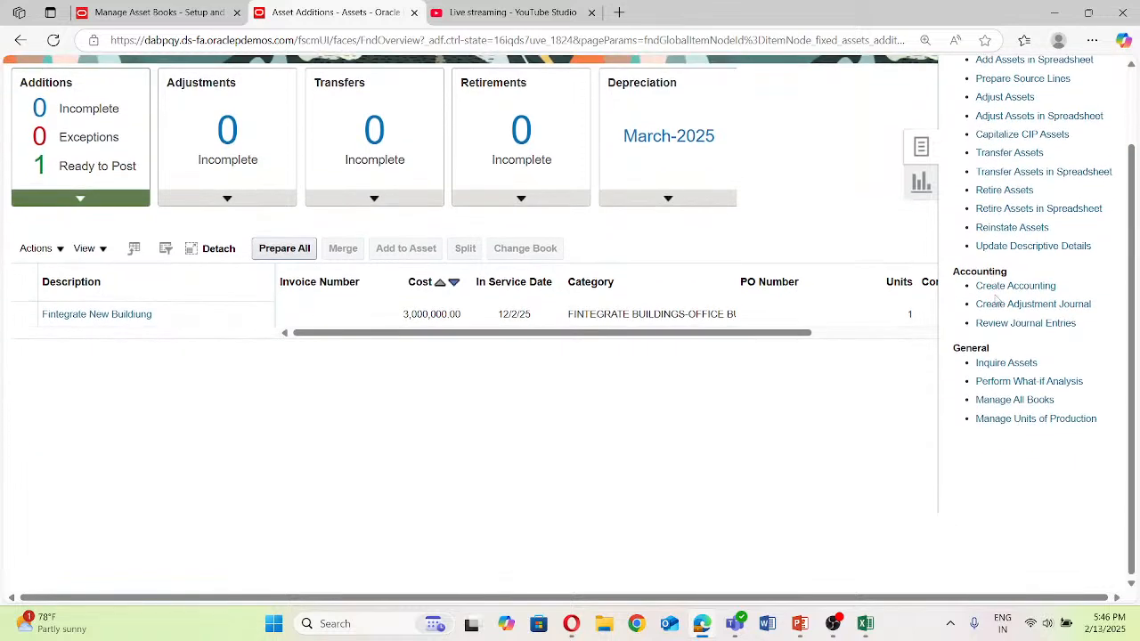
{"action": "scroll", "coordinate": [996, 301], "scroll_direction": "up", "scroll_amount": 1}
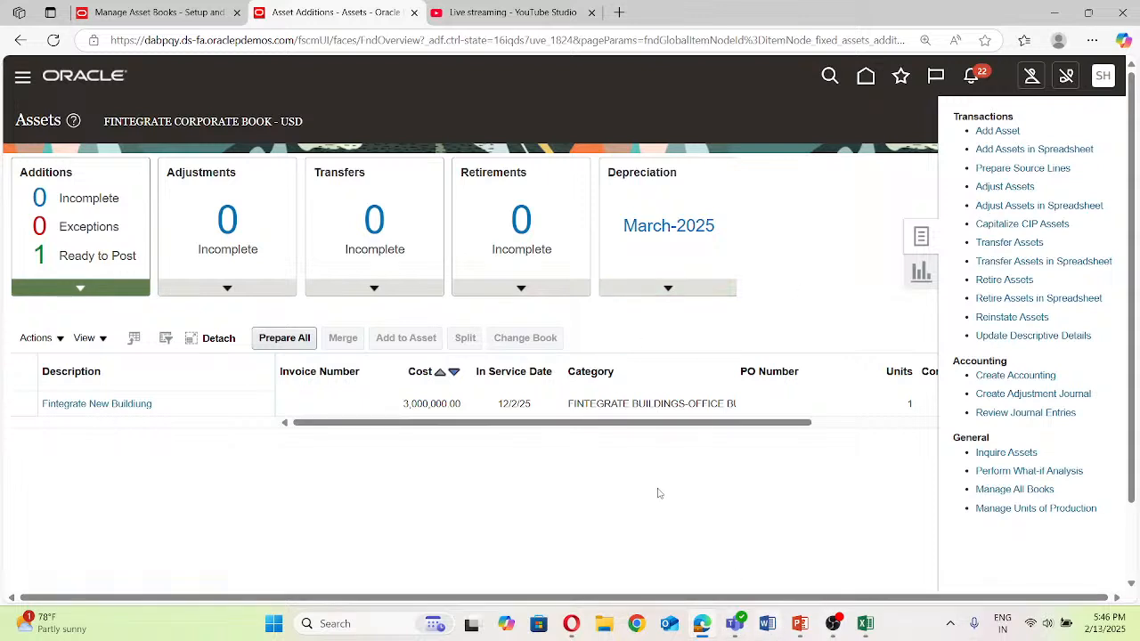
Step: Return to the Create Book page and try March-25 as the current period of the tax book
{"action": "left_click", "coordinate": [218, 20]}
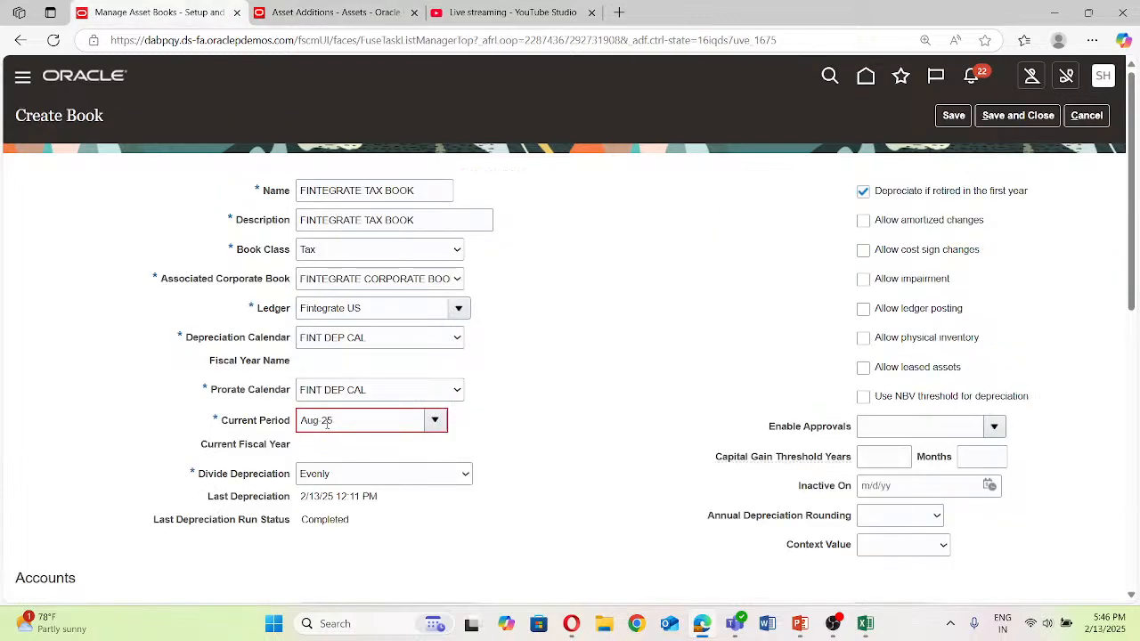
{"action": "left_click", "coordinate": [322, 421]}
{"action": "key", "text": "BackSpace"}
{"action": "key", "text": "BackSpace"}
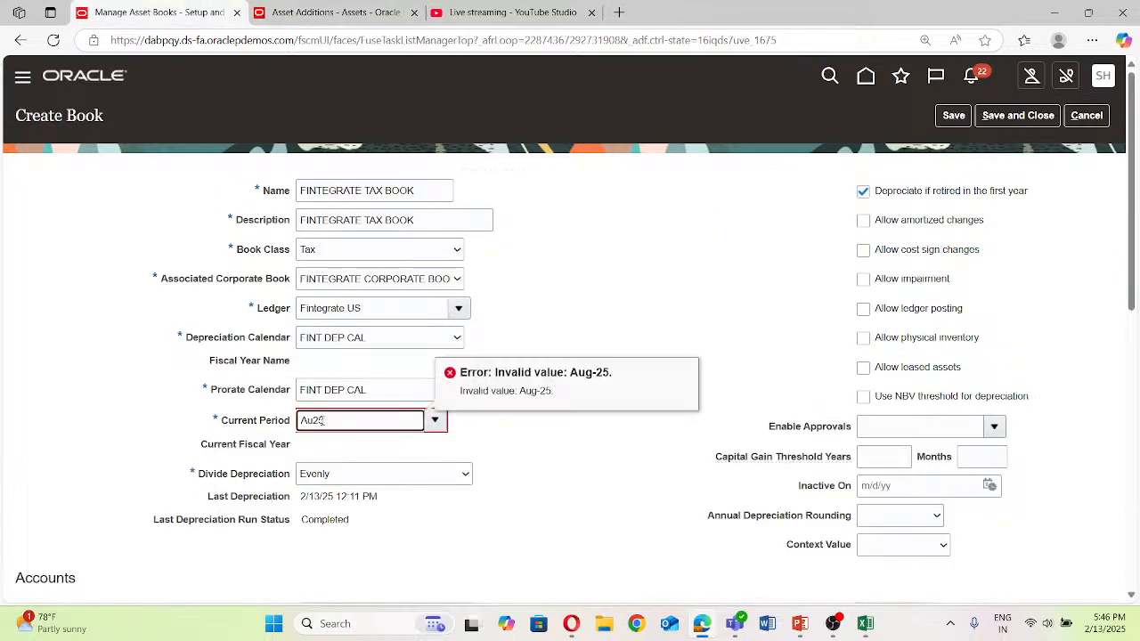
{"action": "key", "text": "BackSpace"}
{"action": "key", "text": "BackSpace"}
{"action": "type", "text": "Mar-"}
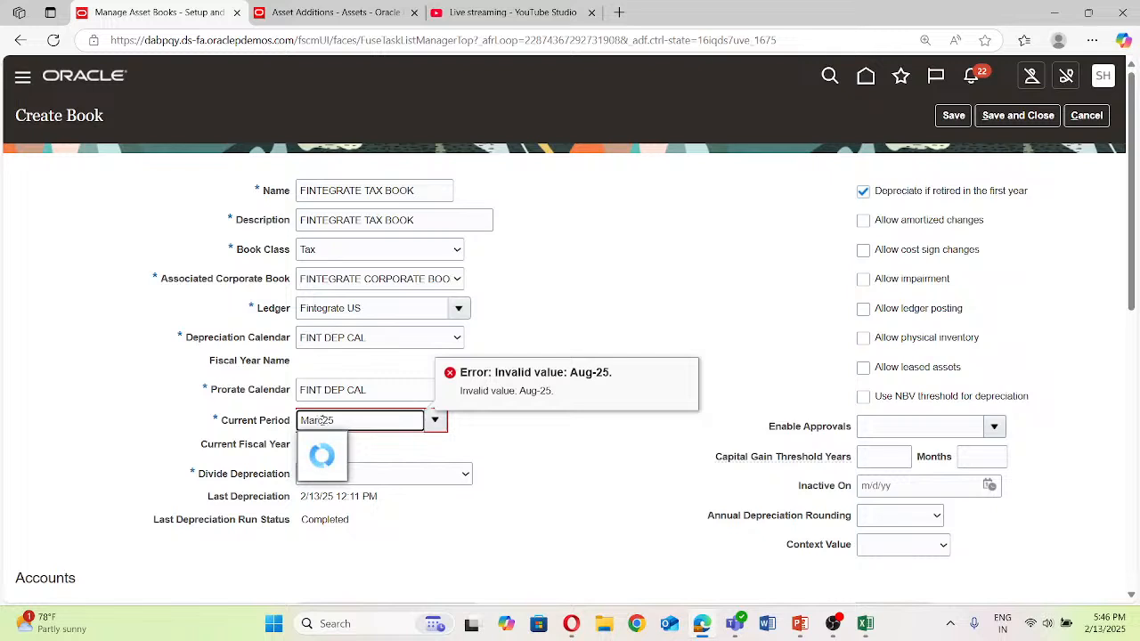
{"action": "type", "text": "h\""}
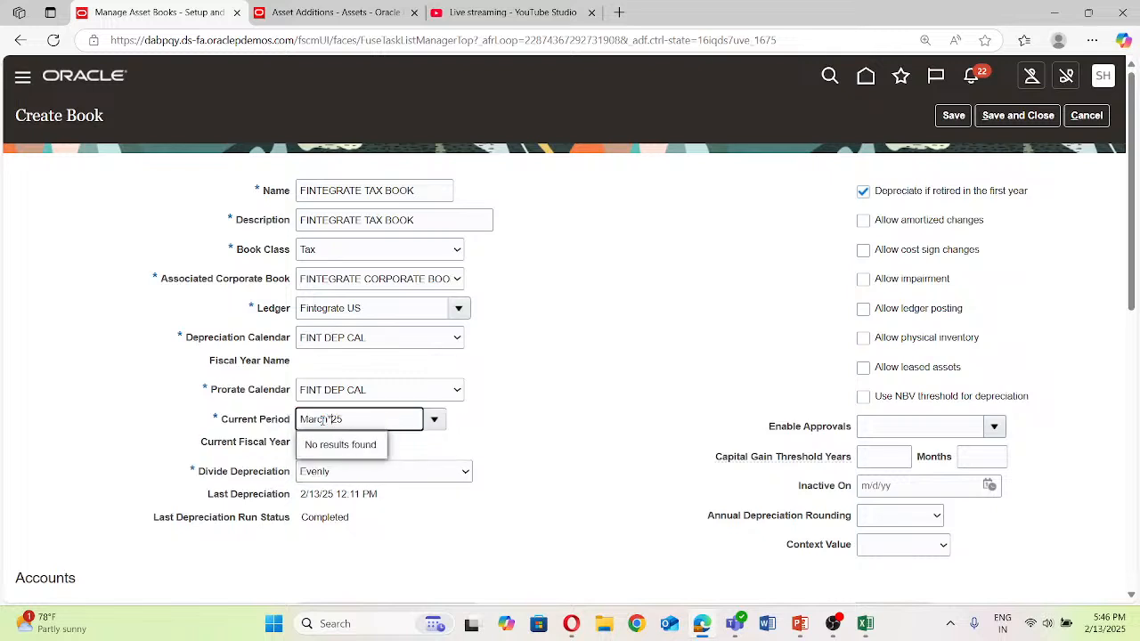
{"action": "key", "text": "BackSpace"}
{"action": "type", "text": "-"}
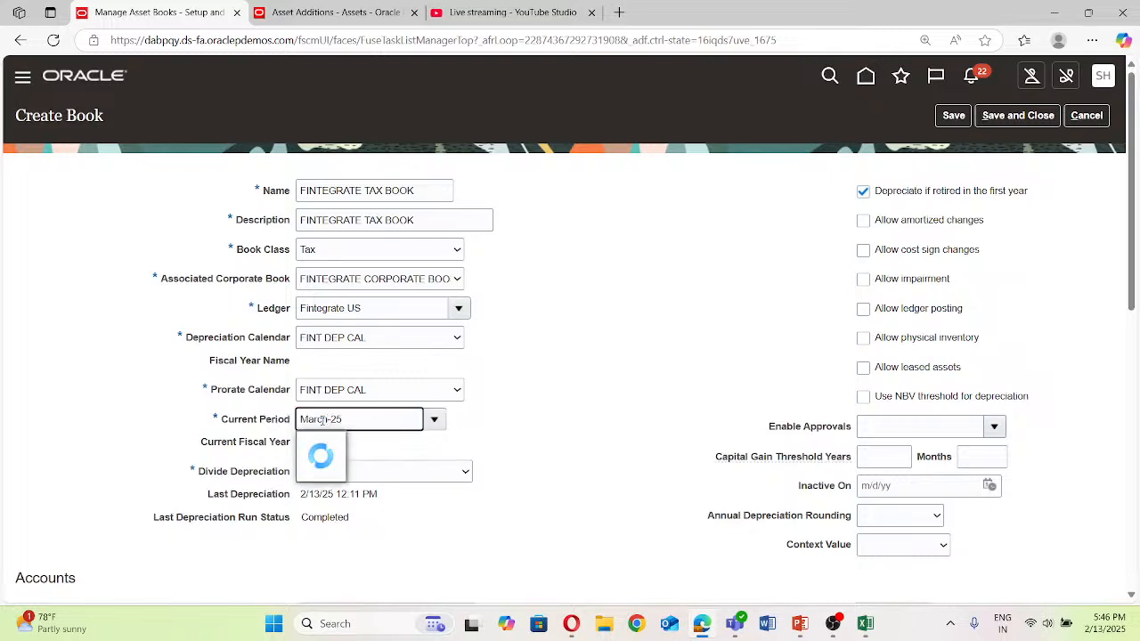
{"action": "left_click", "coordinate": [412, 442]}
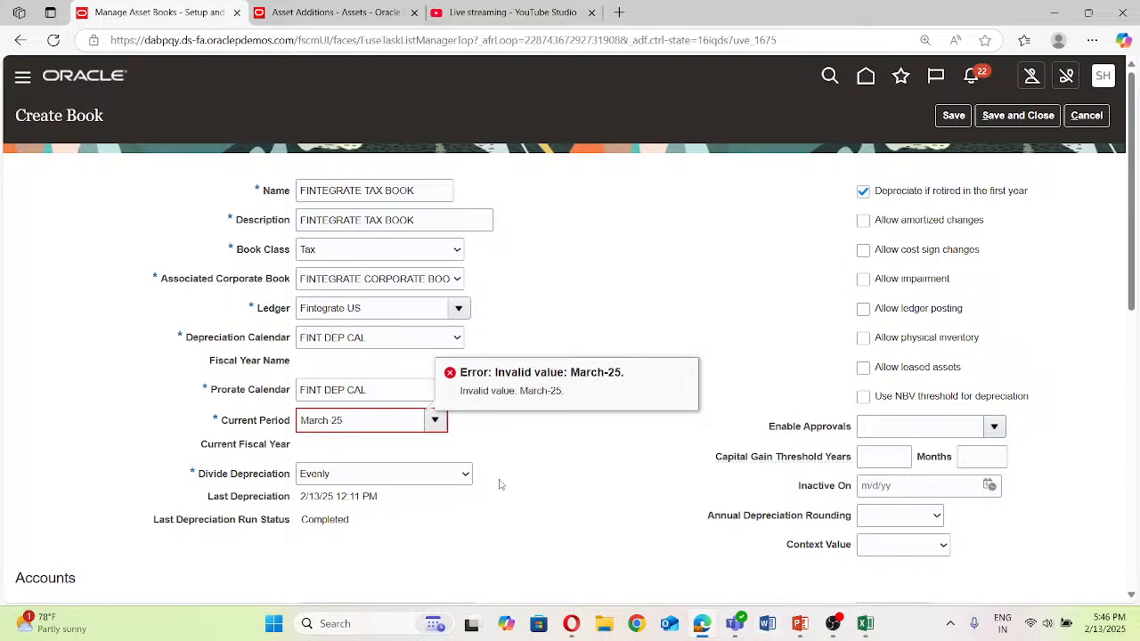
Step: Copy the in-service date of the asset Fintegrate New Buildiung and try 12/2/25 as the tax book's current period
{"action": "left_click", "coordinate": [333, 12]}
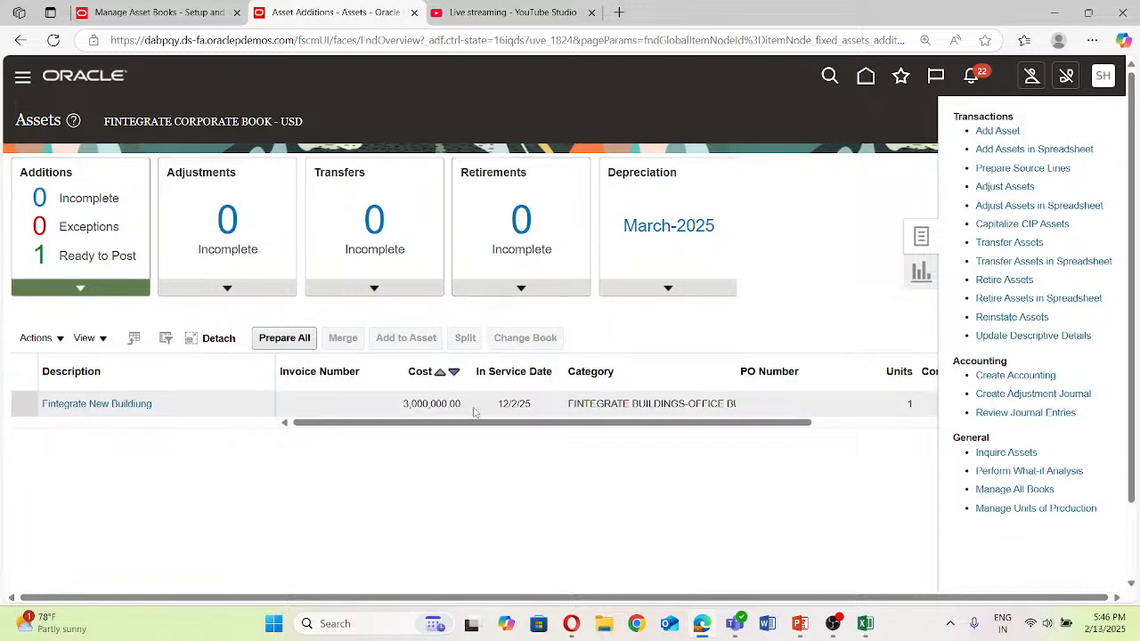
{"action": "left_click", "coordinate": [502, 403]}
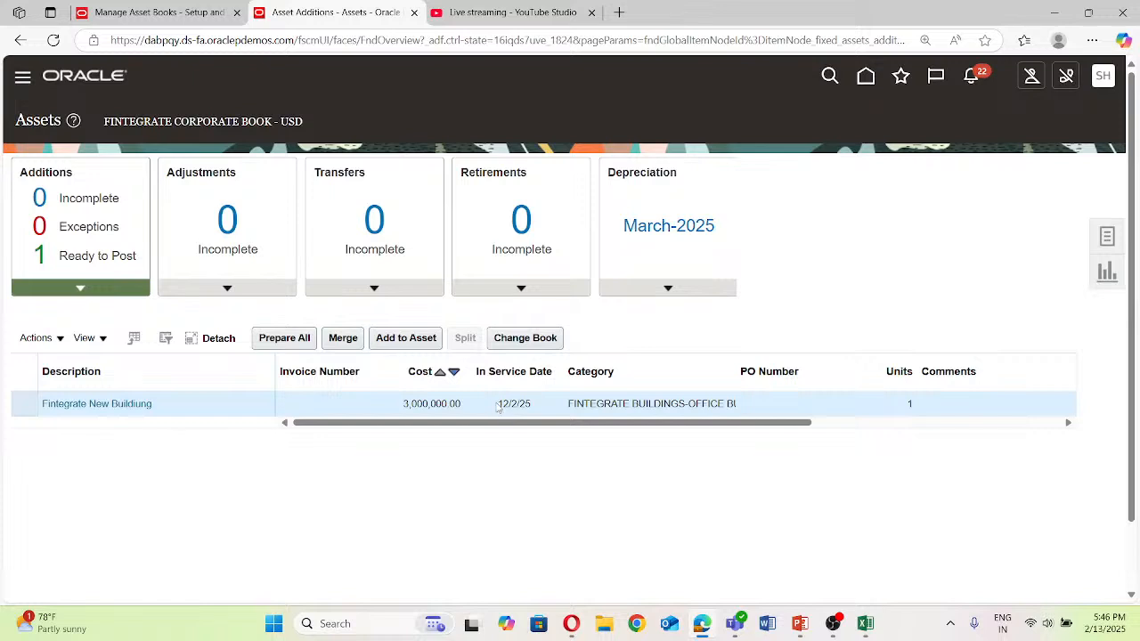
{"action": "left_click_drag", "start_coordinate": [498, 403], "coordinate": [535, 410]}
{"action": "key", "text": "ctrl+c"}
{"action": "left_click", "coordinate": [157, 14]}
{"action": "triple_click", "coordinate": [366, 423]}
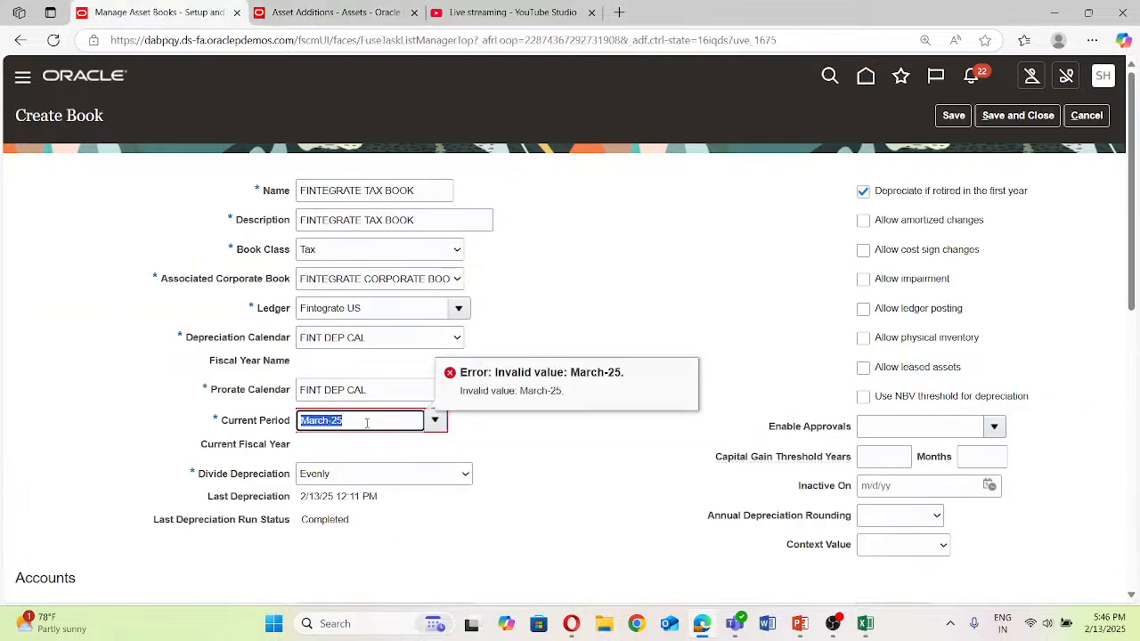
{"action": "type", "text": "12/2/25"}
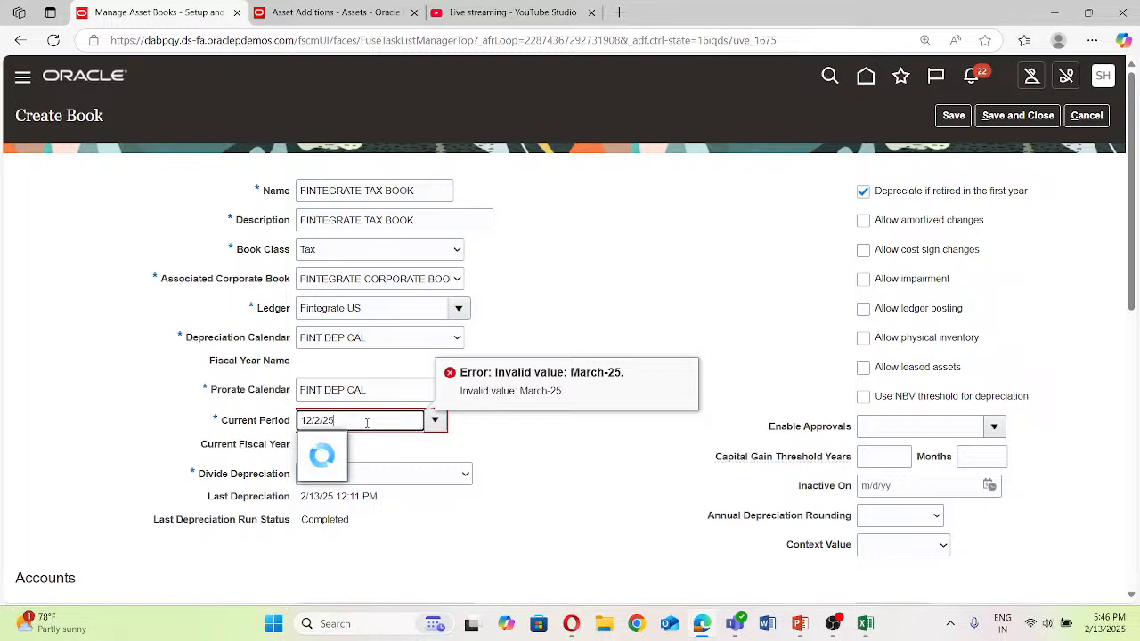
{"action": "left_click", "coordinate": [516, 412]}
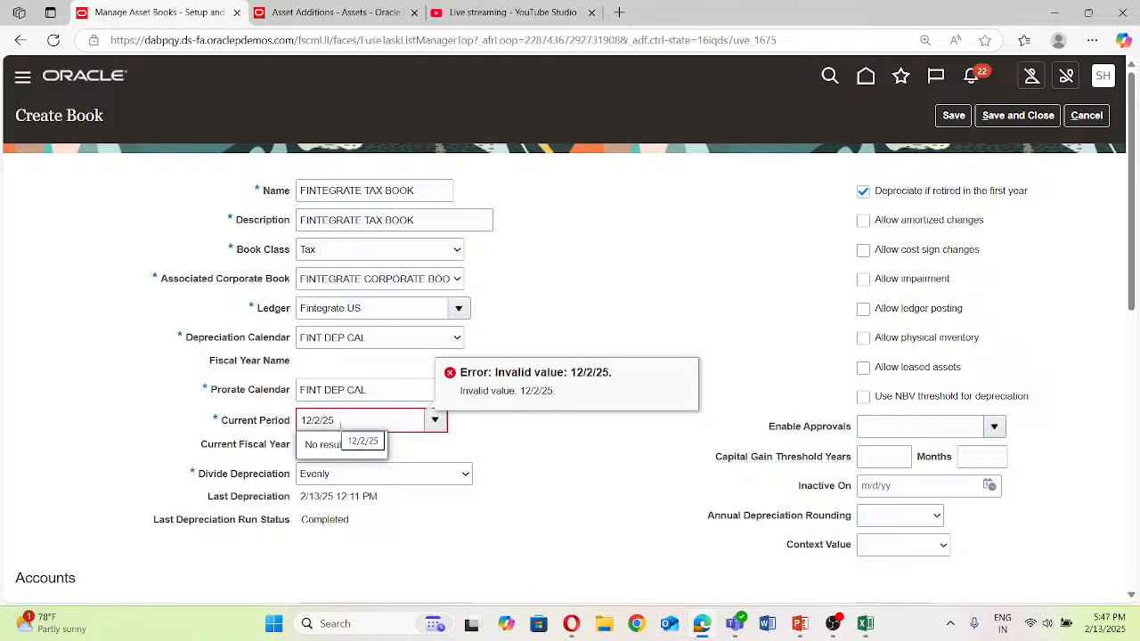
Step: Change the current period of the tax book to 05/2/25
{"action": "left_click", "coordinate": [311, 420]}
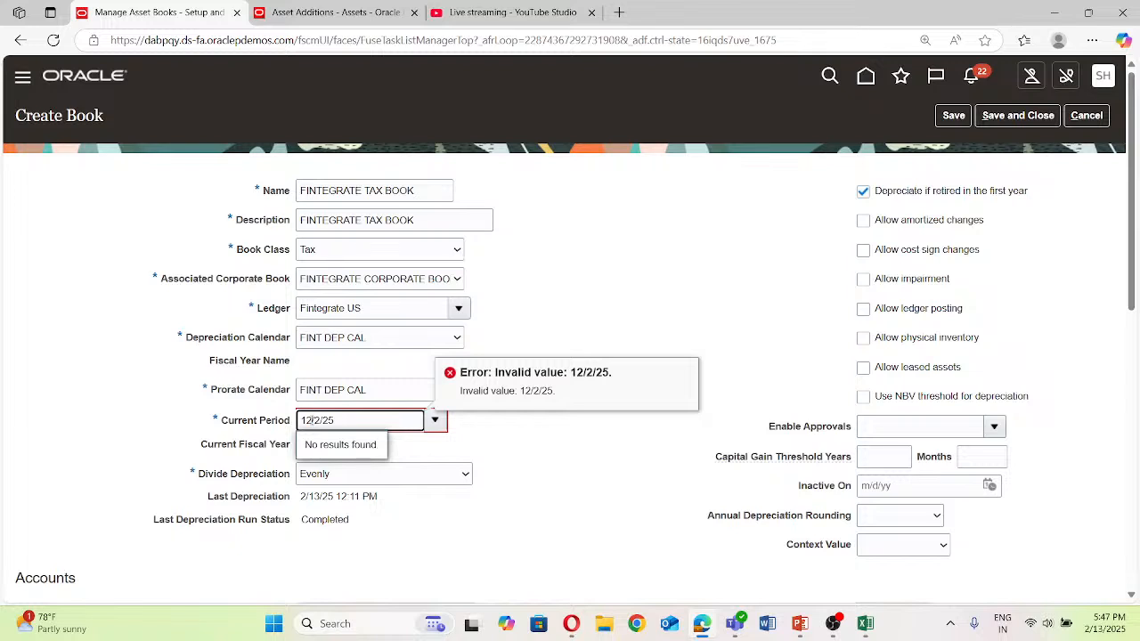
{"action": "key", "text": "BackSpace"}
{"action": "key", "text": "BackSpace"}
{"action": "type", "text": "05"}
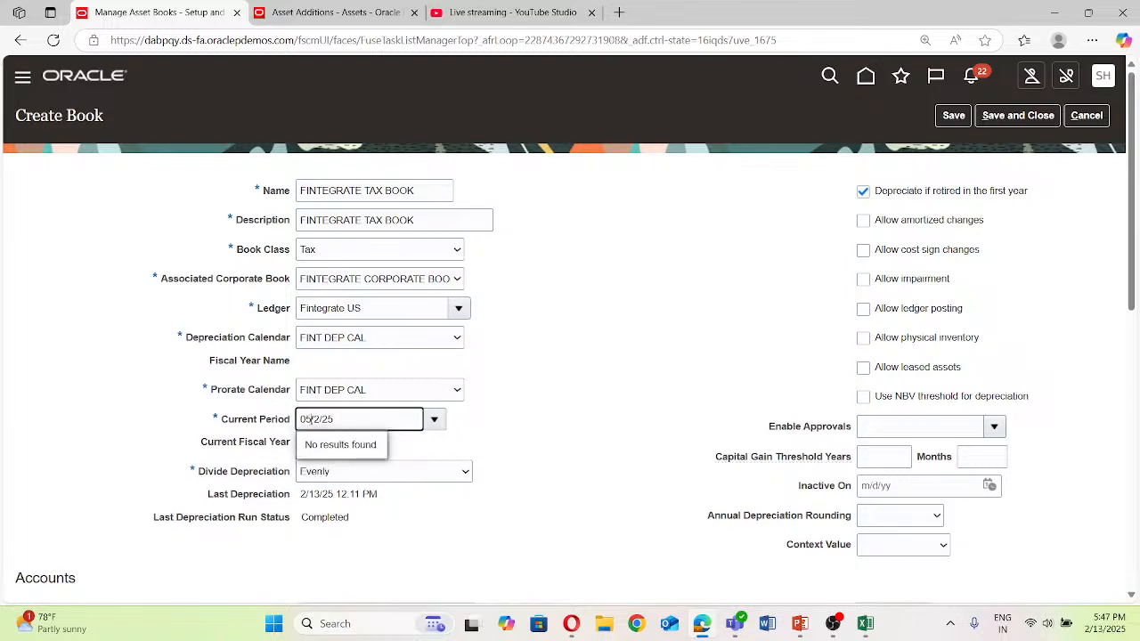
{"action": "left_click", "coordinate": [557, 383]}
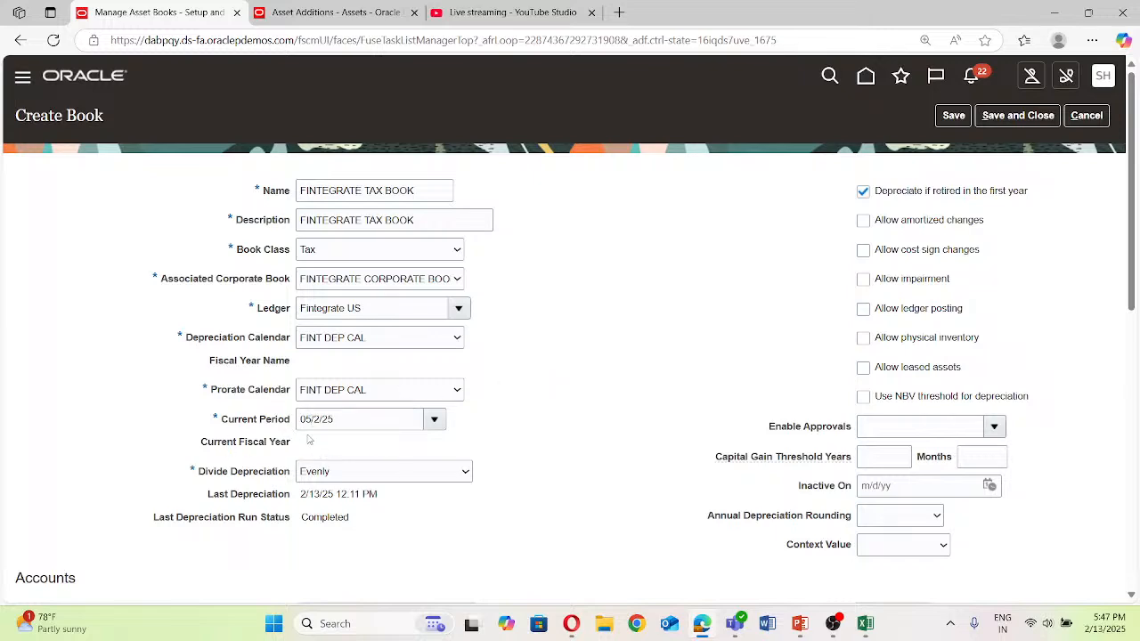
Step: Review the new tax book's calendar settings, default accounts and reference data groups
{"action": "scroll", "coordinate": [322, 443], "scroll_direction": "down", "scroll_amount": 1}
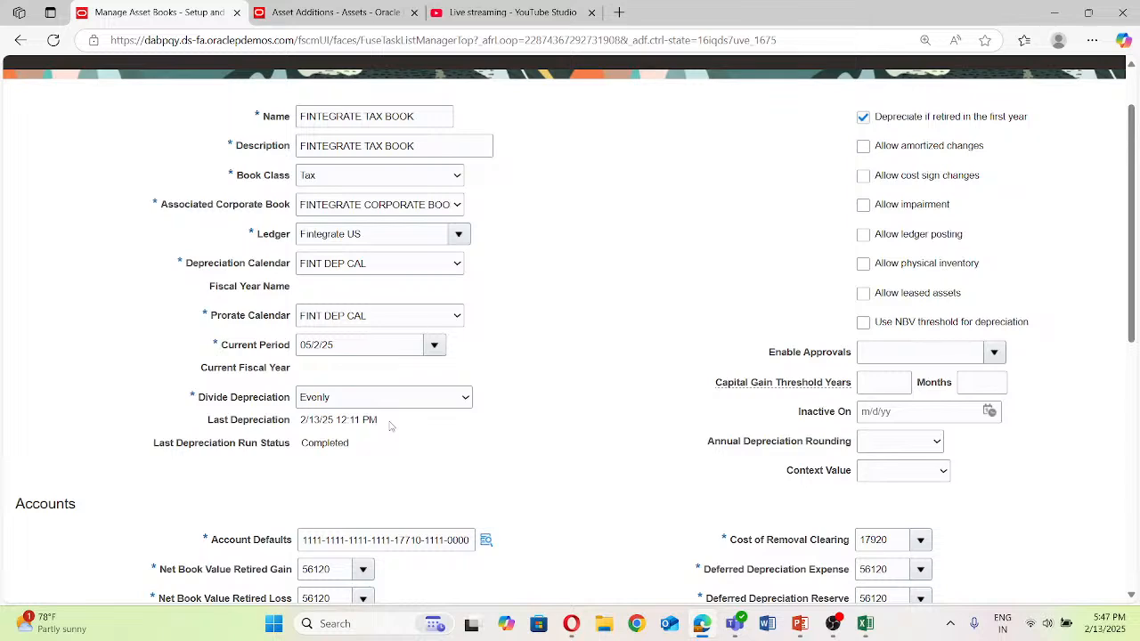
{"action": "scroll", "coordinate": [378, 453], "scroll_direction": "down", "scroll_amount": 2}
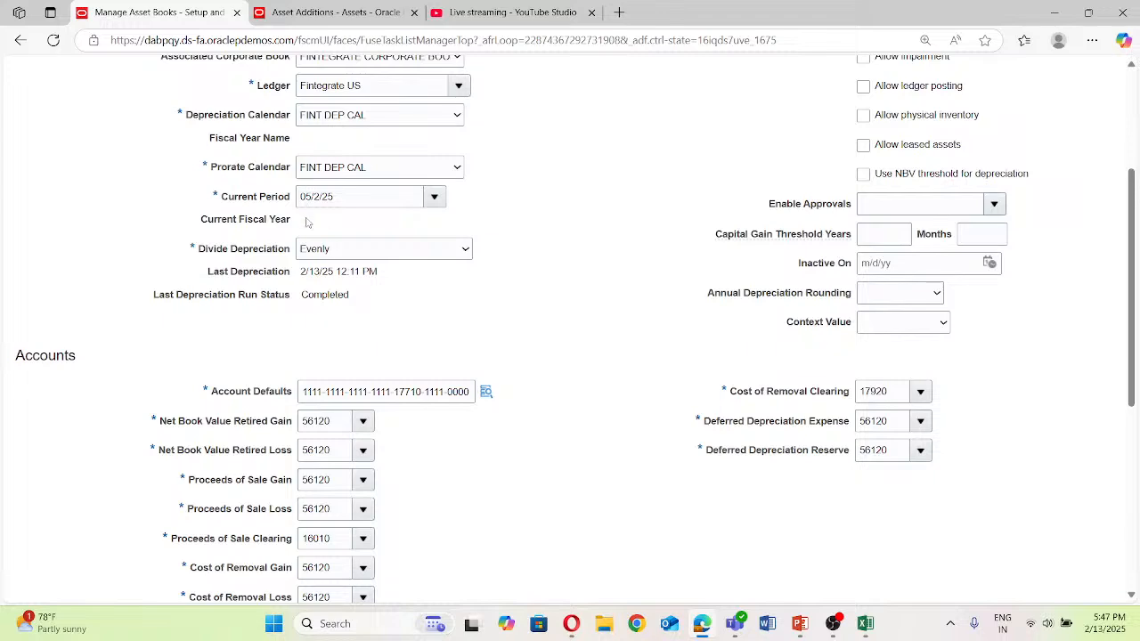
{"action": "scroll", "coordinate": [307, 223], "scroll_direction": "up", "scroll_amount": 1}
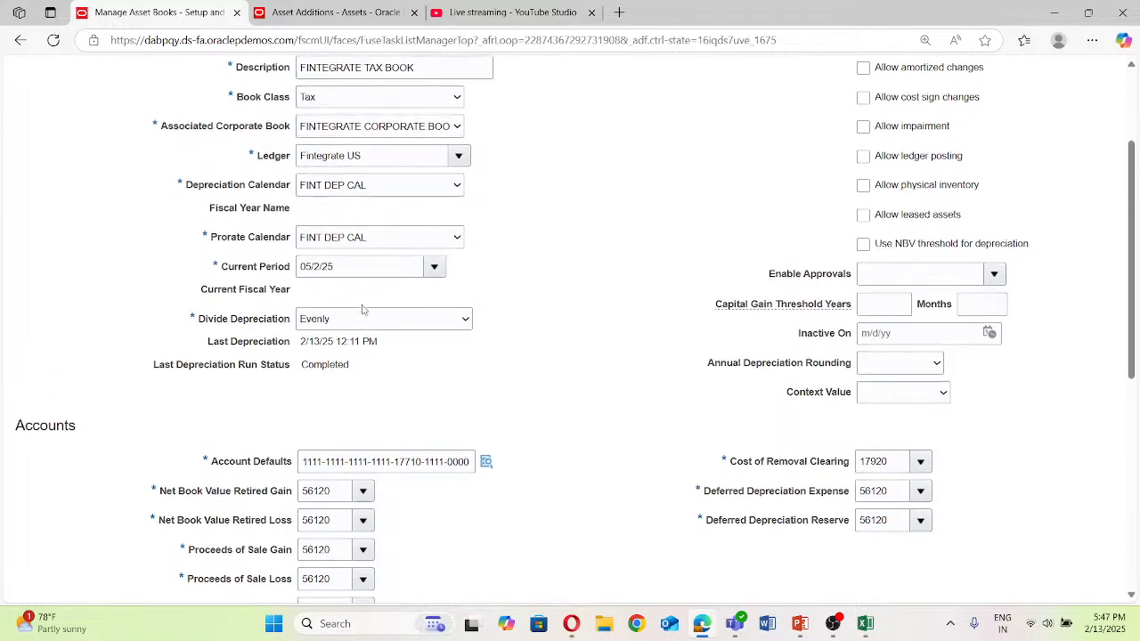
{"action": "scroll", "coordinate": [338, 276], "scroll_direction": "down", "scroll_amount": 1}
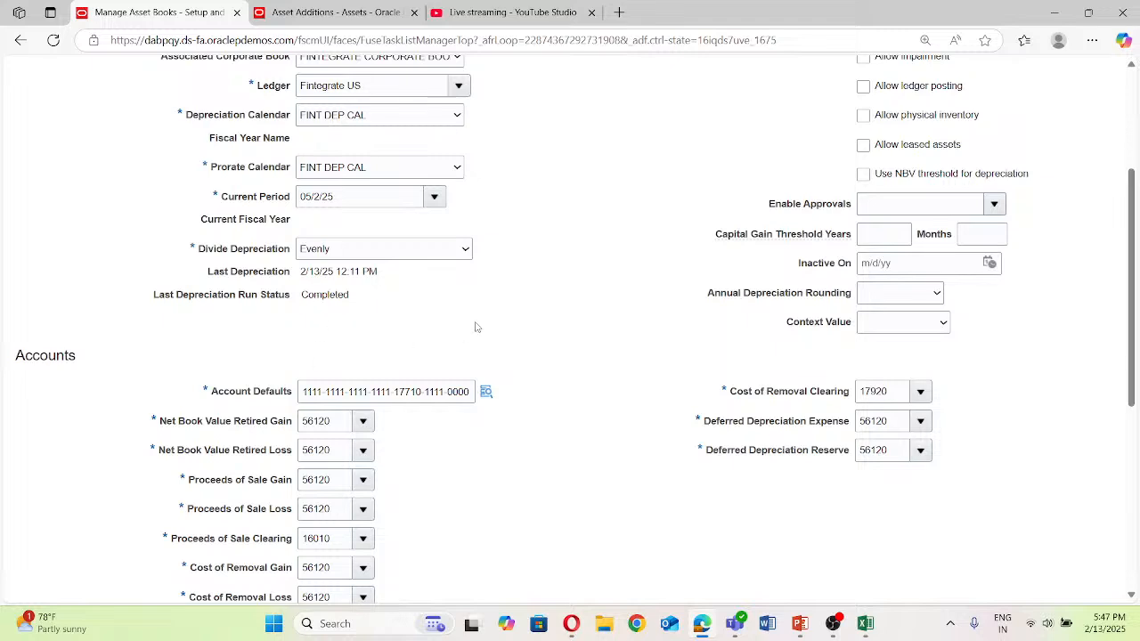
{"action": "scroll", "coordinate": [488, 334], "scroll_direction": "up", "scroll_amount": 3}
{"action": "scroll", "coordinate": [488, 334], "scroll_direction": "down", "scroll_amount": 6}
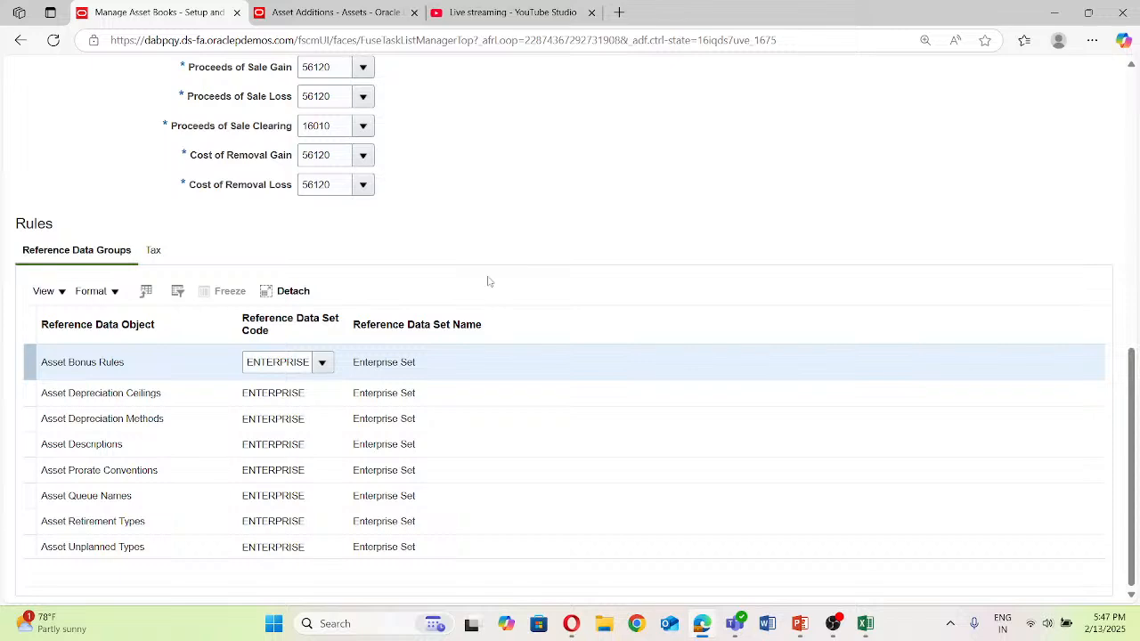
{"action": "scroll", "coordinate": [485, 271], "scroll_direction": "up", "scroll_amount": 3}
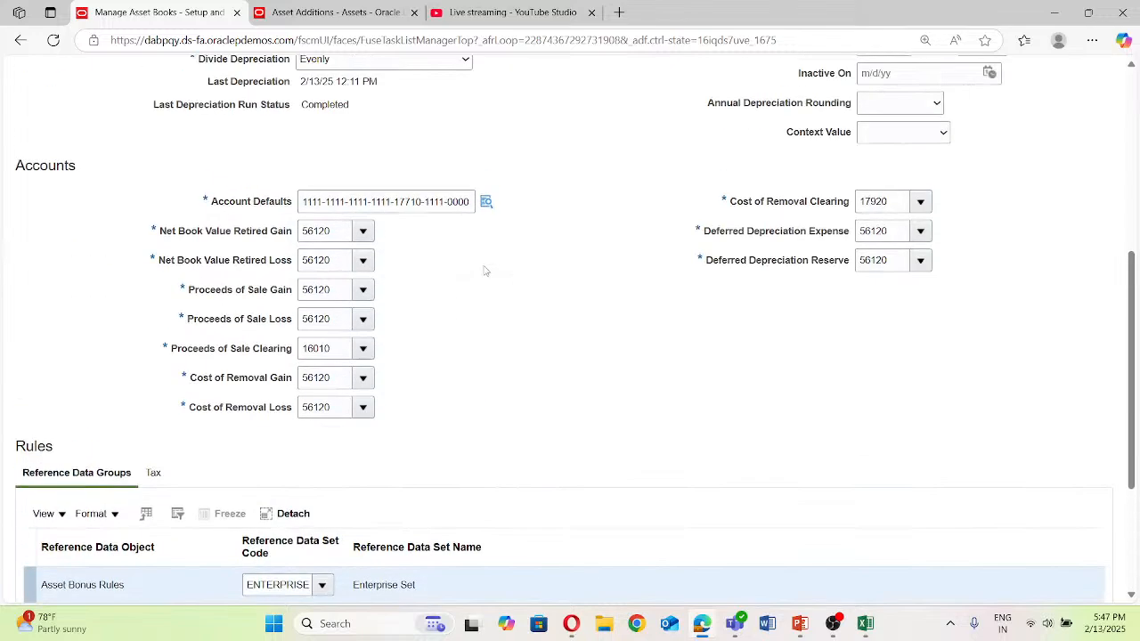
{"action": "scroll", "coordinate": [485, 271], "scroll_direction": "down", "scroll_amount": 3}
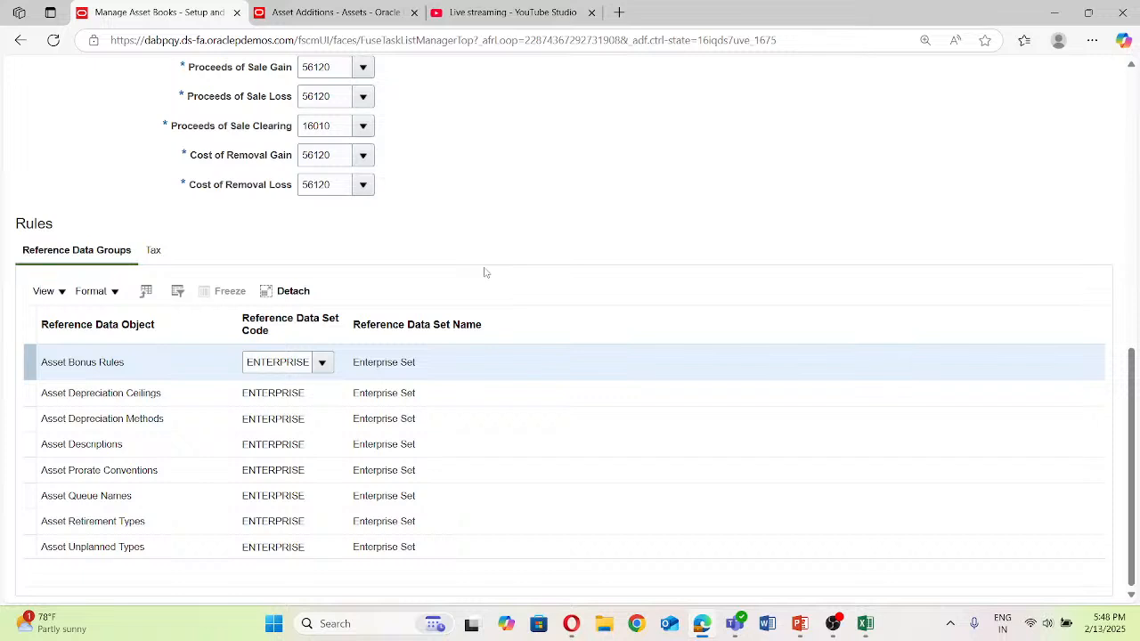
{"action": "scroll", "coordinate": [484, 272], "scroll_direction": "up", "scroll_amount": 5}
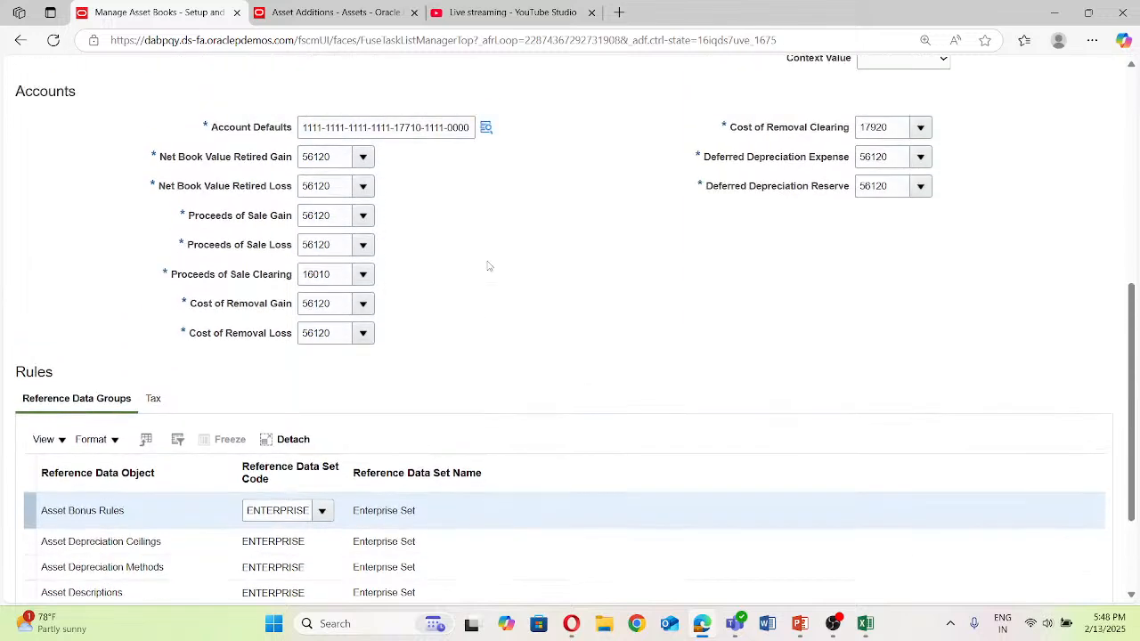
{"action": "scroll", "coordinate": [488, 265], "scroll_direction": "down", "scroll_amount": 5}
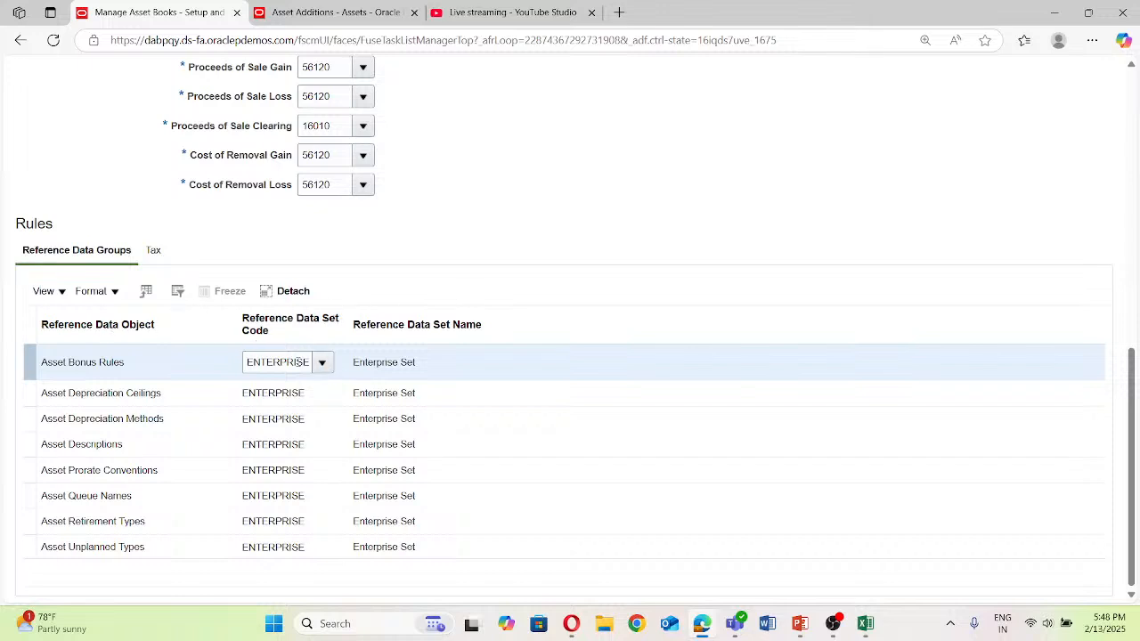
Step: Set the reference data set code of Asset Bonus Rules to COMMON
{"action": "left_click", "coordinate": [276, 361]}
{"action": "key", "text": "ctrl+a"}
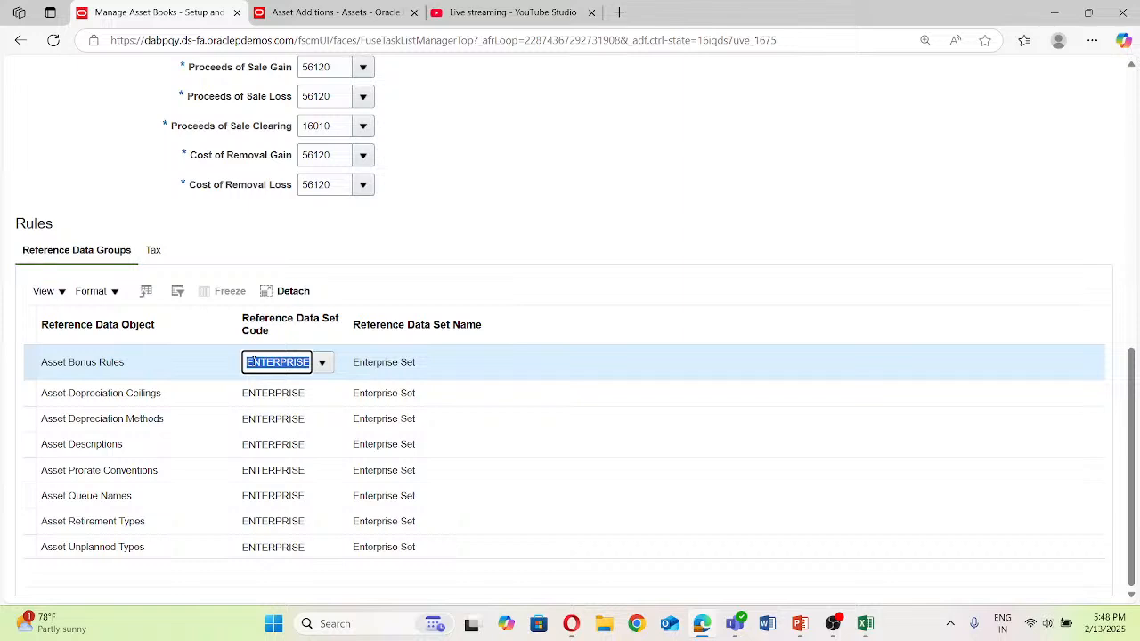
{"action": "type", "text": "Comm"}
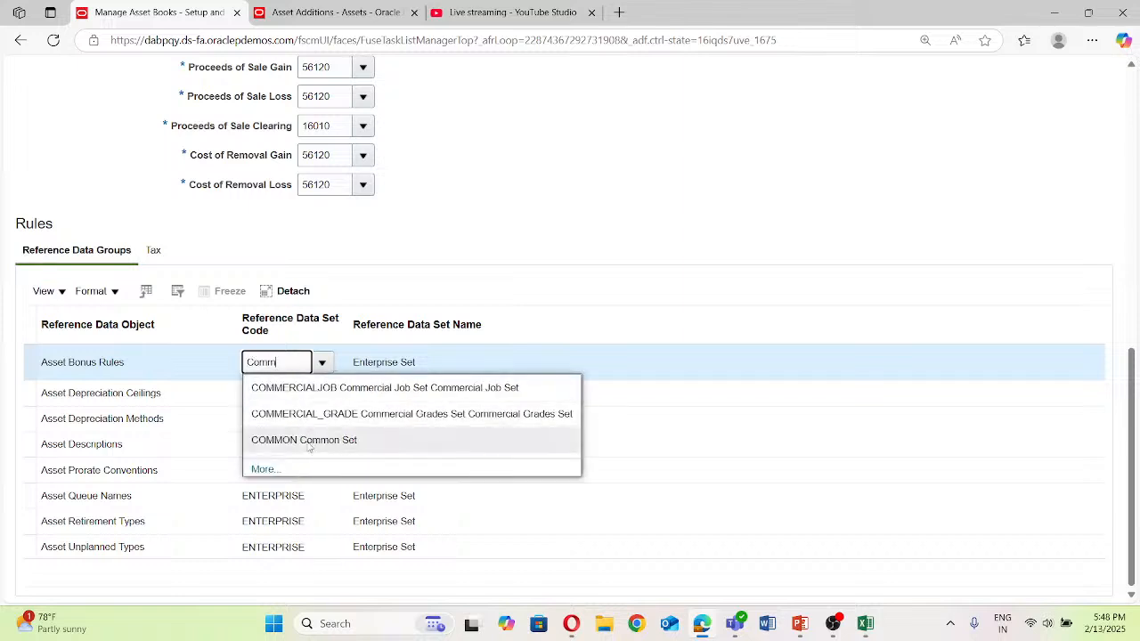
{"action": "left_click", "coordinate": [309, 441]}
Step: Set the reference data set code of Asset Depreciation Ceilings to COMMON
{"action": "left_click", "coordinate": [266, 393]}
{"action": "double_click", "coordinate": [267, 393]}
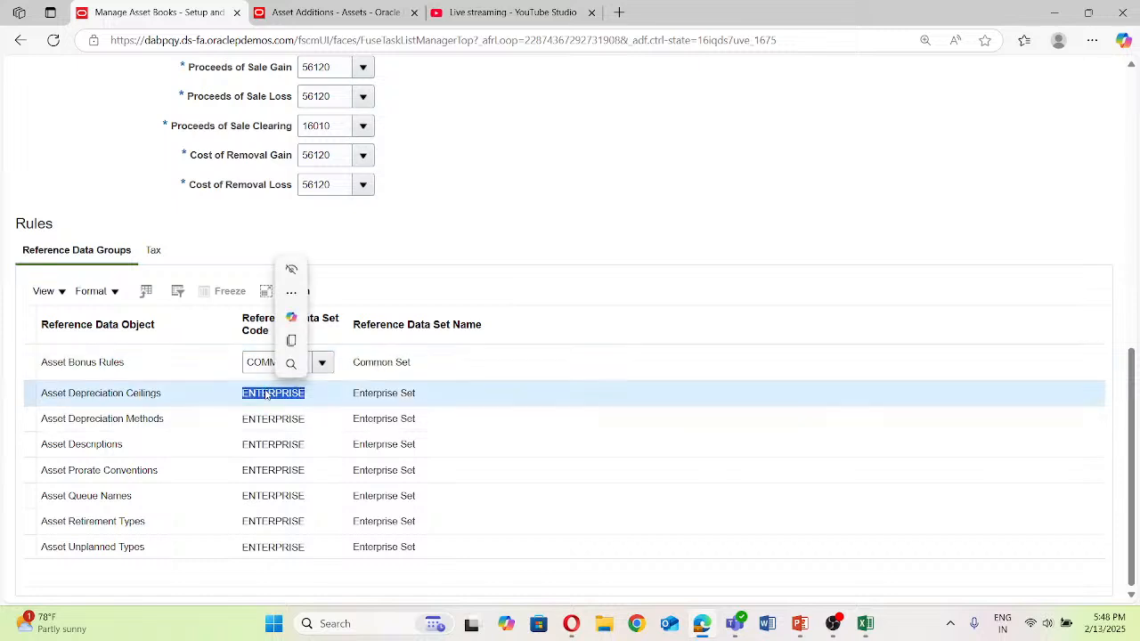
{"action": "type", "text": "commo"}
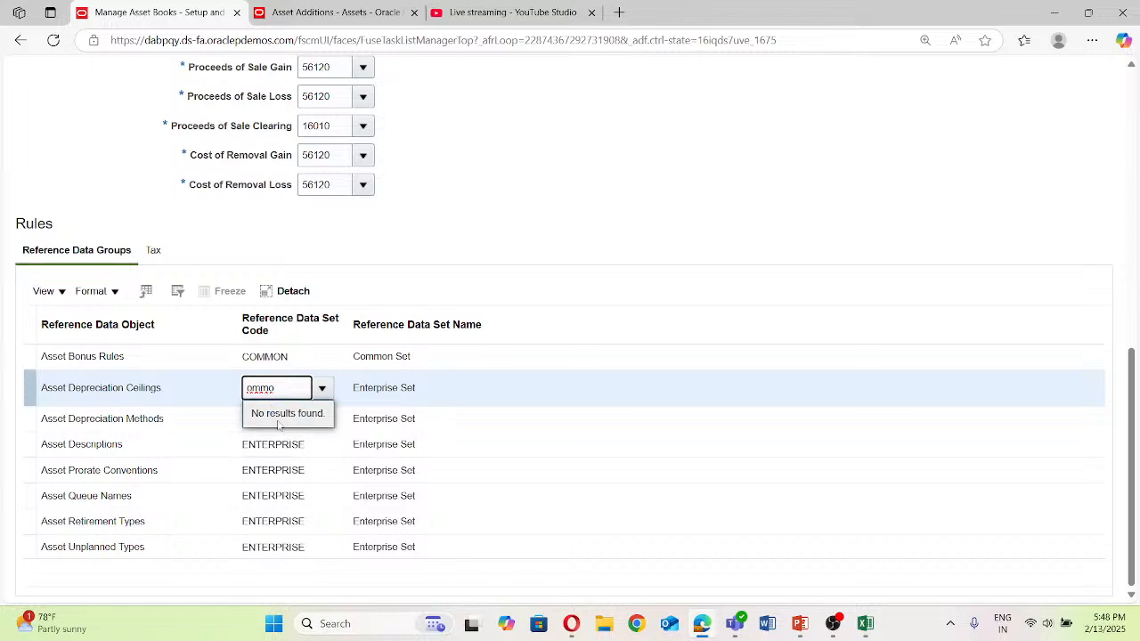
{"action": "right_click", "coordinate": [244, 389]}
{"action": "type", "text": "C"}
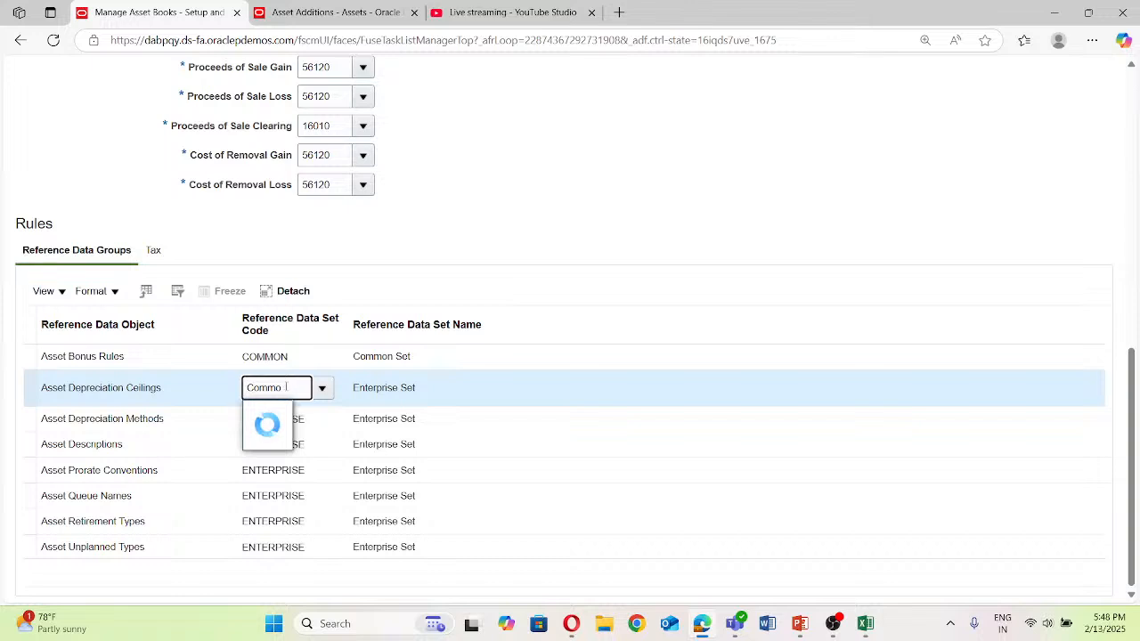
{"action": "left_click", "coordinate": [279, 414]}
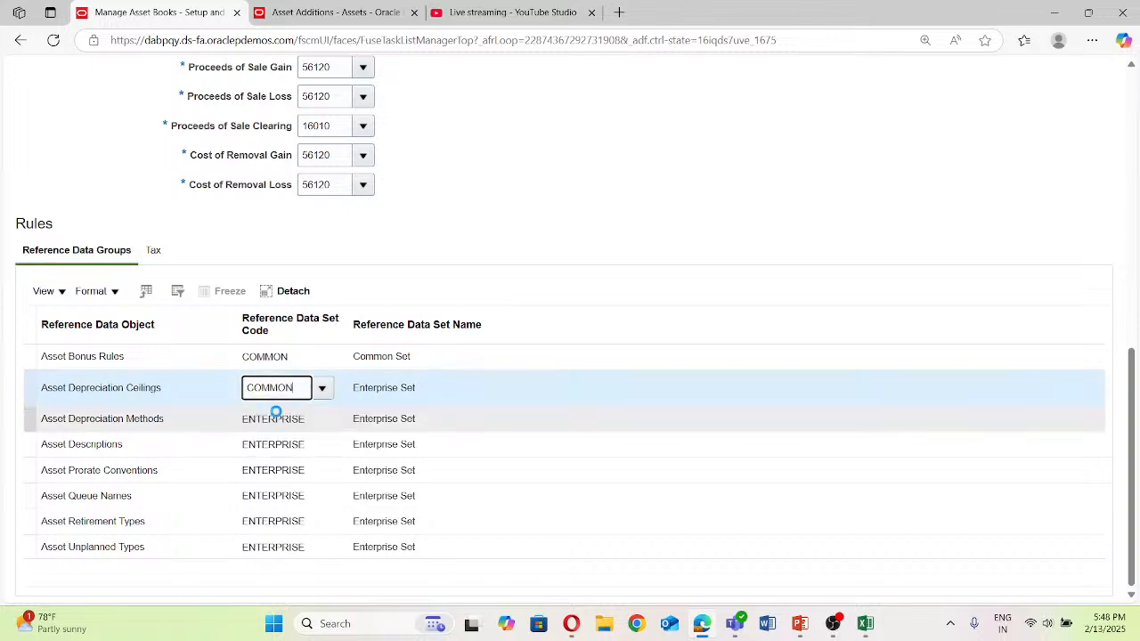
Step: Set the reference data set code of Asset Depreciation Methods to COMMON
{"action": "double_click", "coordinate": [273, 419]}
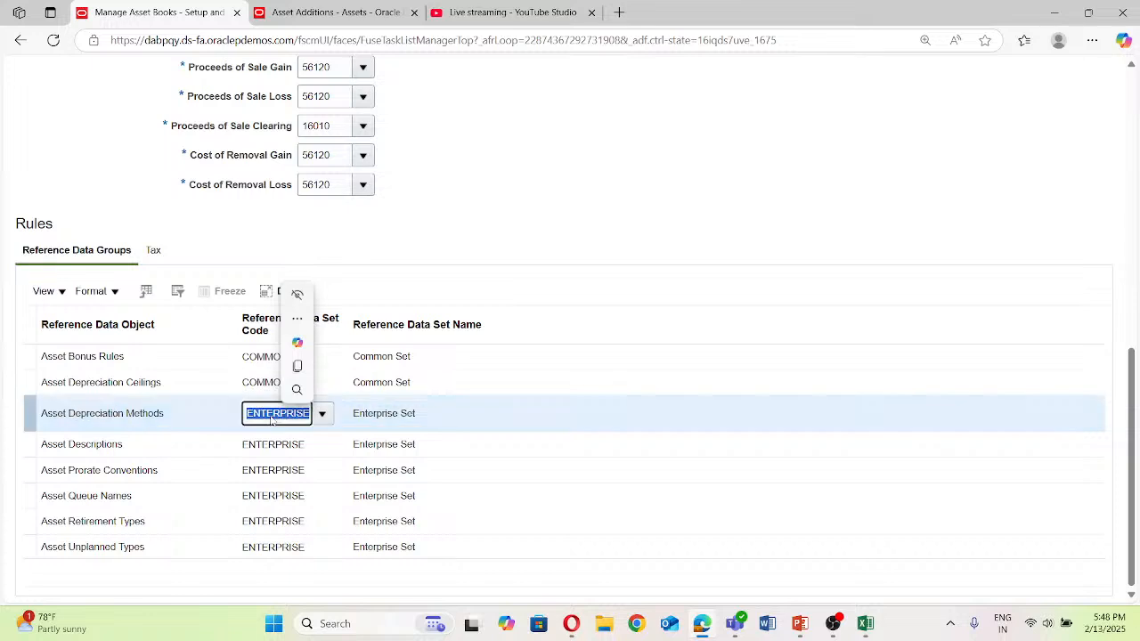
{"action": "type", "text": "c"}
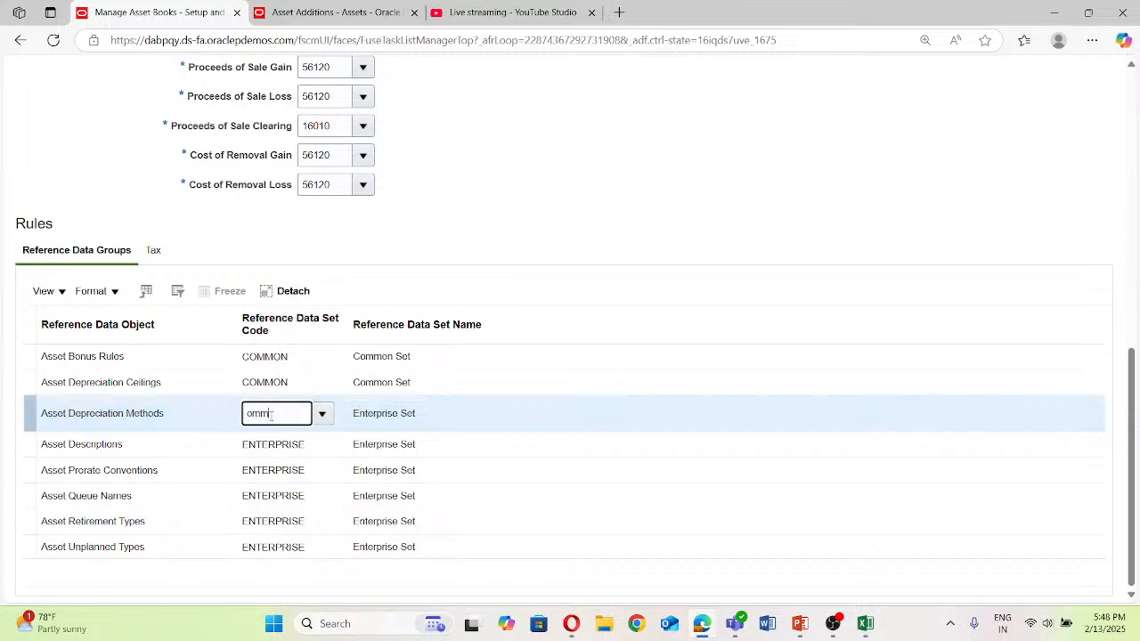
{"action": "type", "text": "omm"}
{"action": "left_click", "coordinate": [249, 413]}
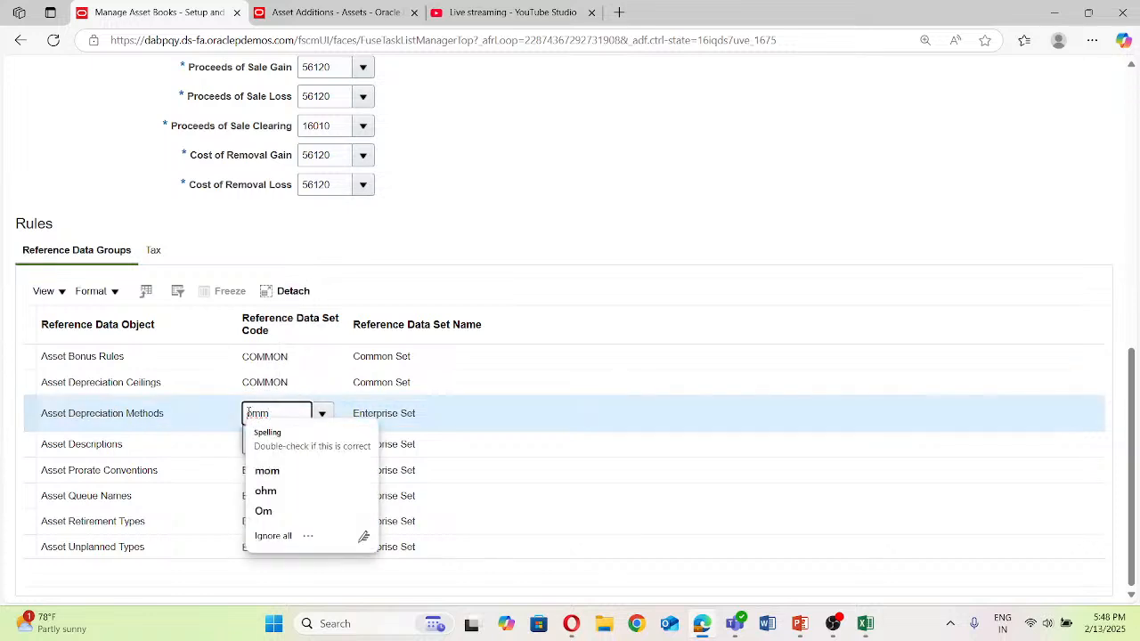
{"action": "type", "text": "C"}
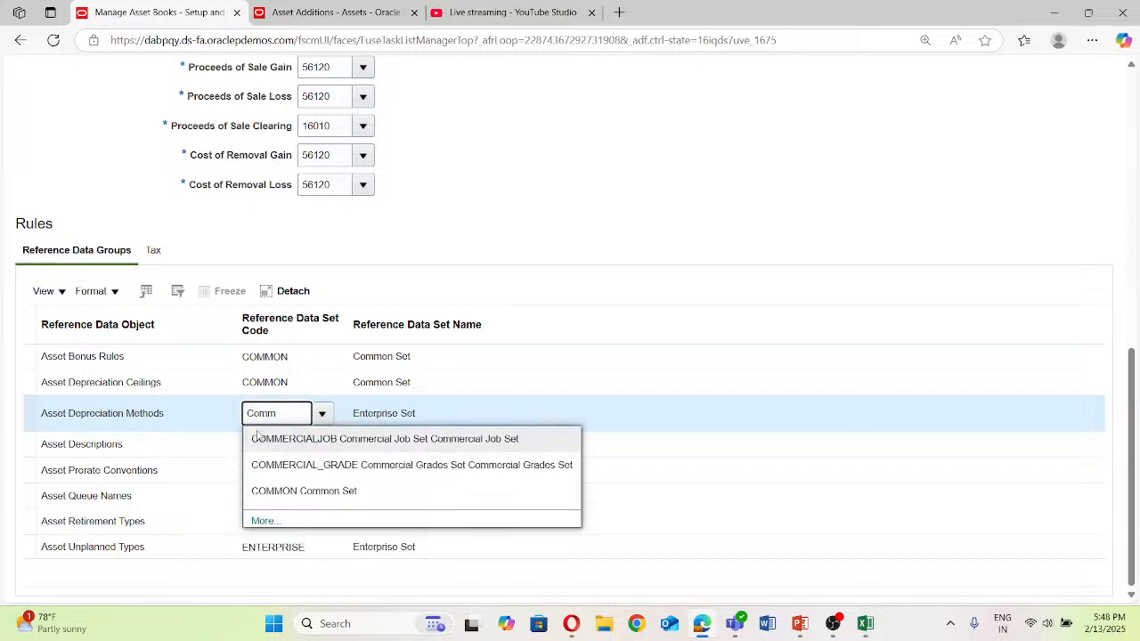
{"action": "left_click", "coordinate": [261, 490]}
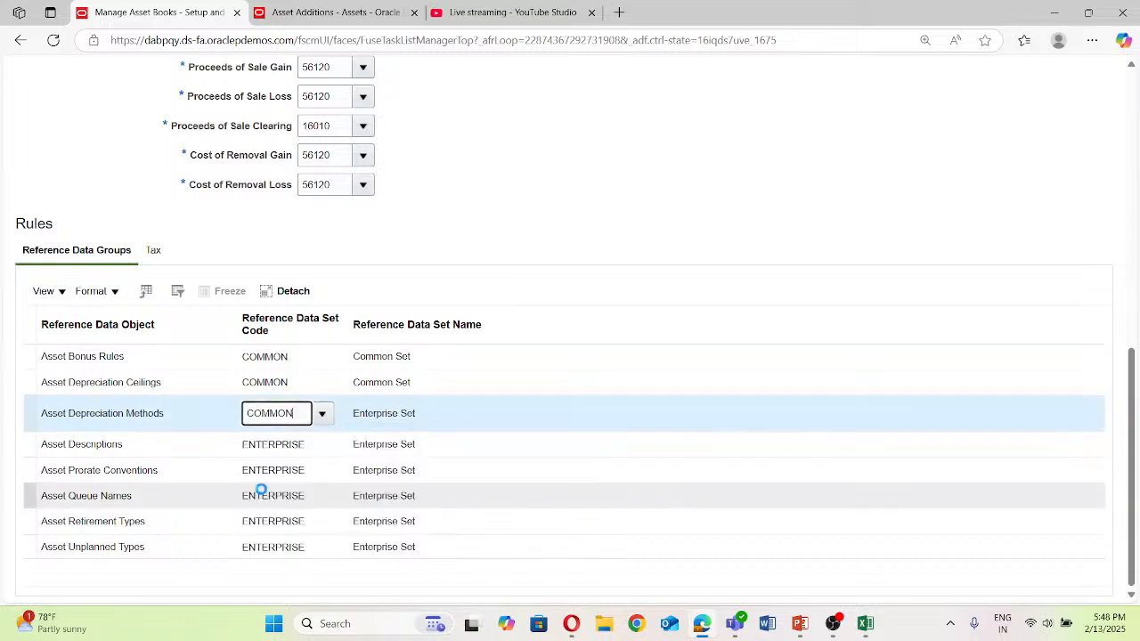
Step: Set the reference data set code of Asset Descriptions to COMMON
{"action": "left_click", "coordinate": [271, 446]}
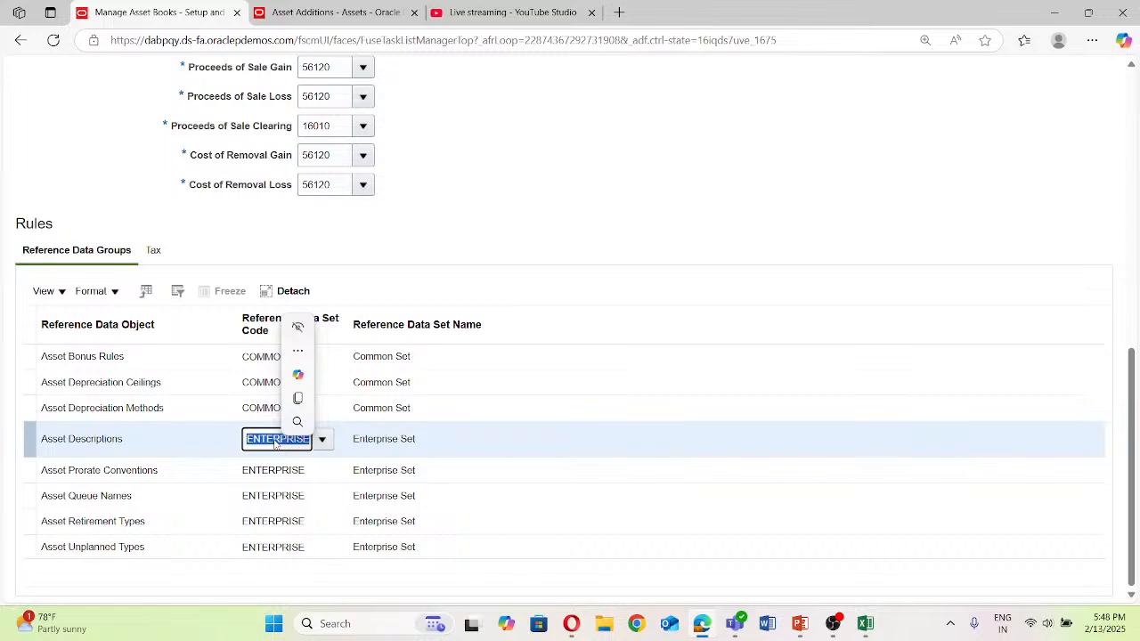
{"action": "type", "text": "comm"}
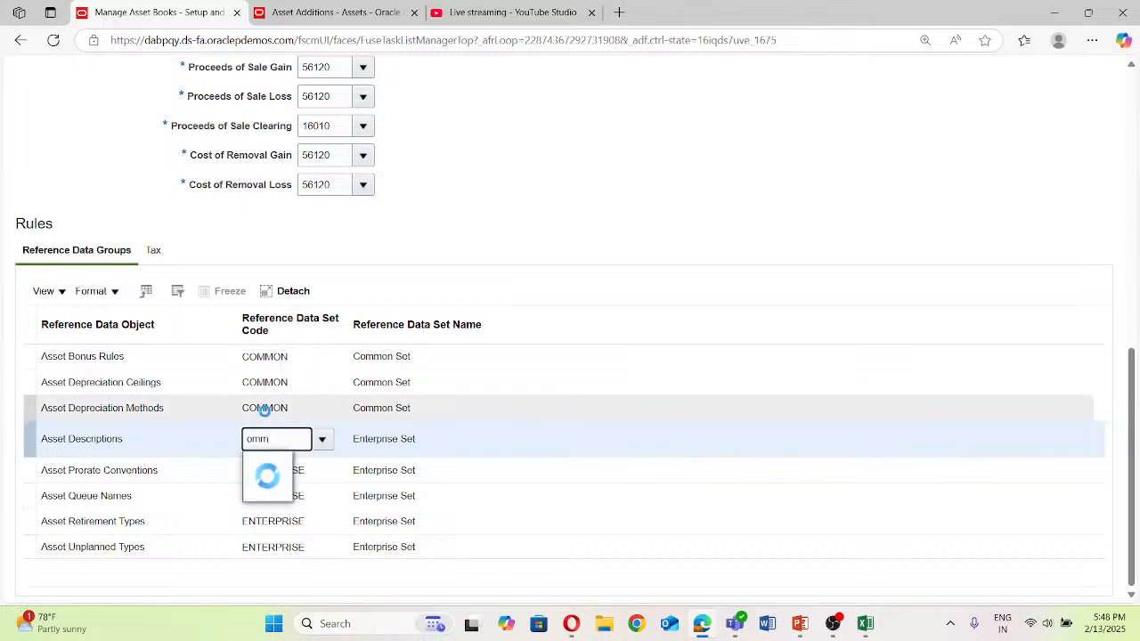
{"action": "left_click", "coordinate": [247, 436]}
{"action": "type", "text": "C"}
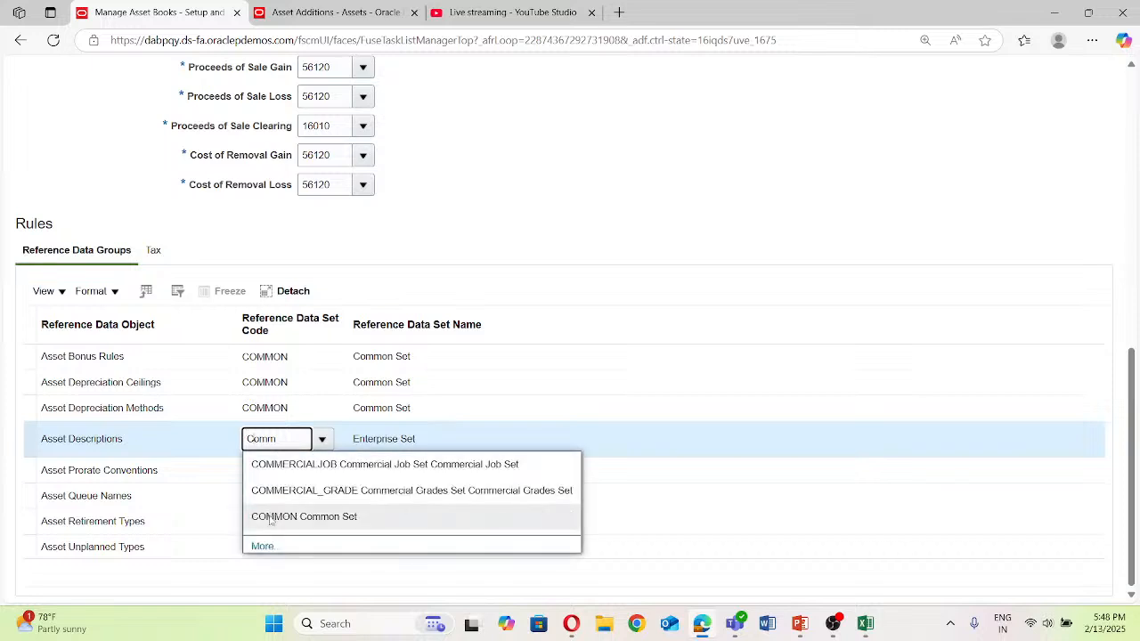
{"action": "left_click", "coordinate": [270, 518]}
Step: Assign the COMMON reference data set to Asset Prorate Conventions and Asset Queue Names
{"action": "left_click", "coordinate": [255, 472]}
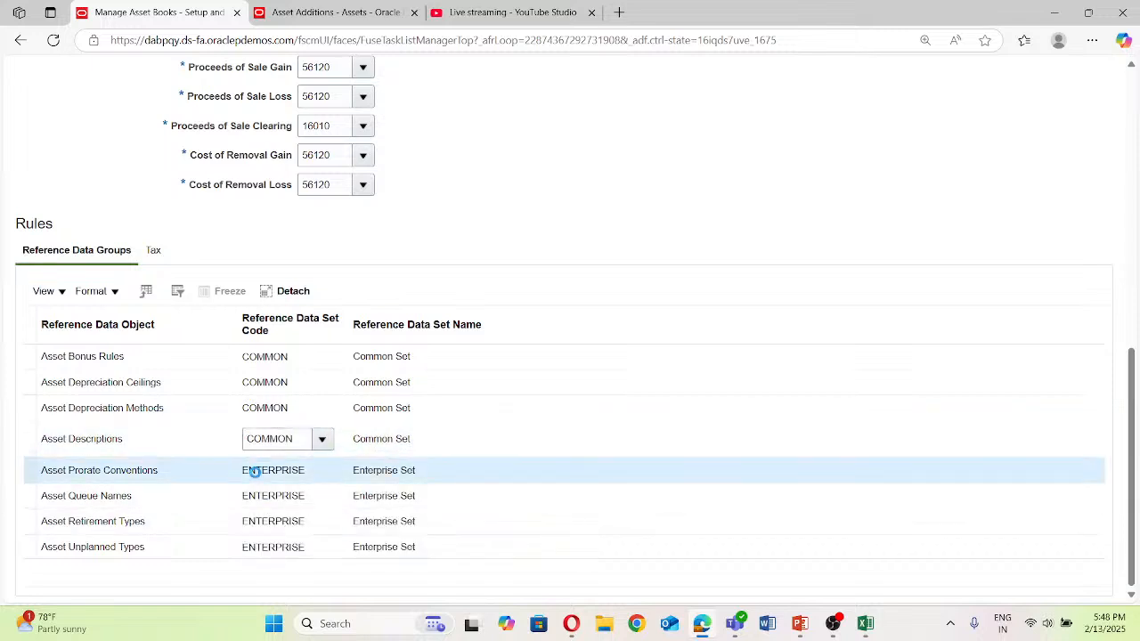
{"action": "type", "text": "Com"}
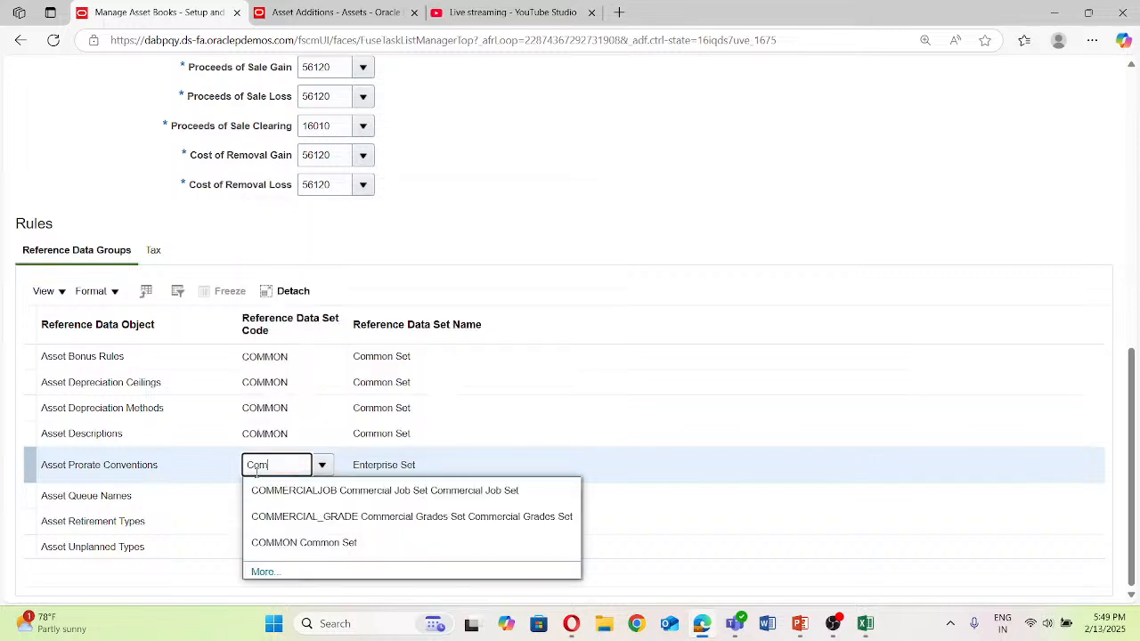
{"action": "left_click", "coordinate": [344, 544]}
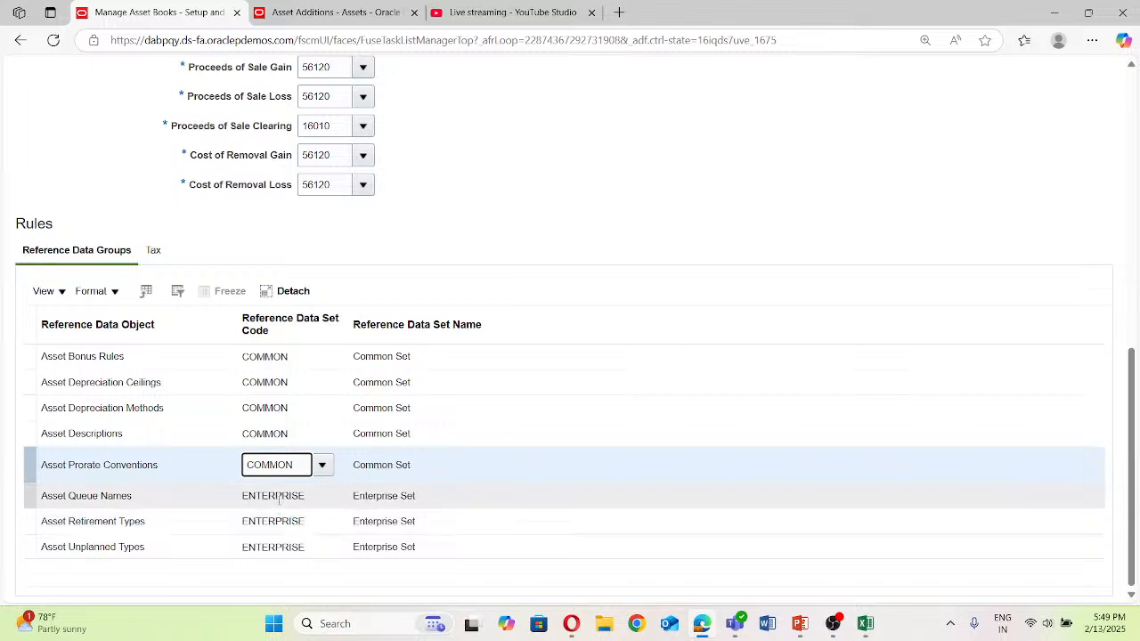
{"action": "left_click", "coordinate": [279, 495]}
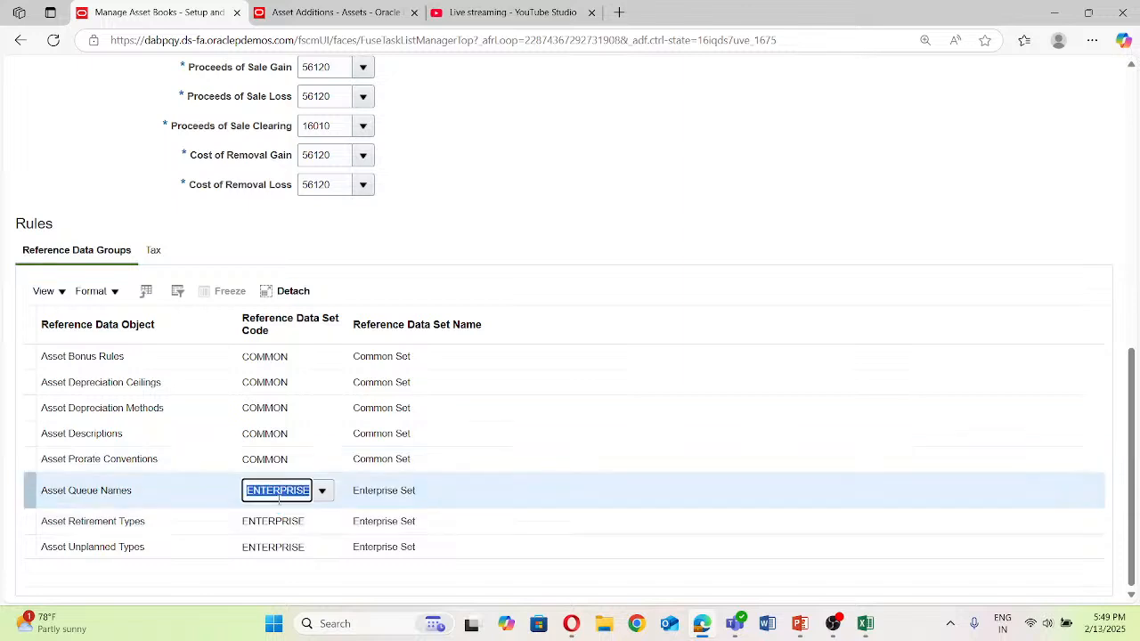
{"action": "type", "text": "Com"}
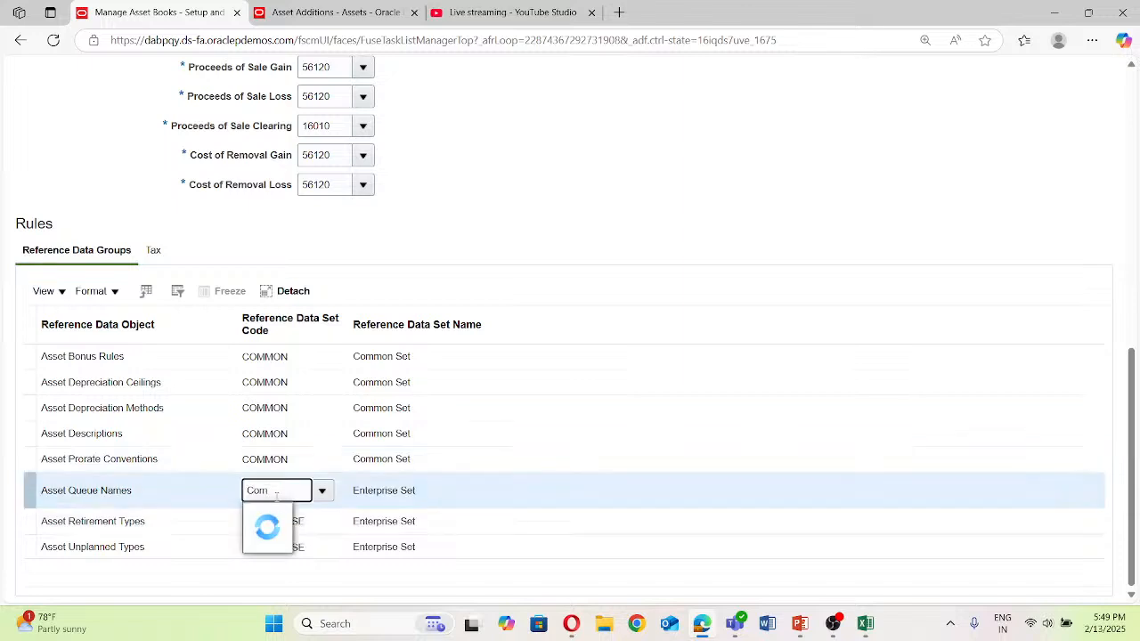
{"action": "key", "text": "Down"}
{"action": "key", "text": "Return"}
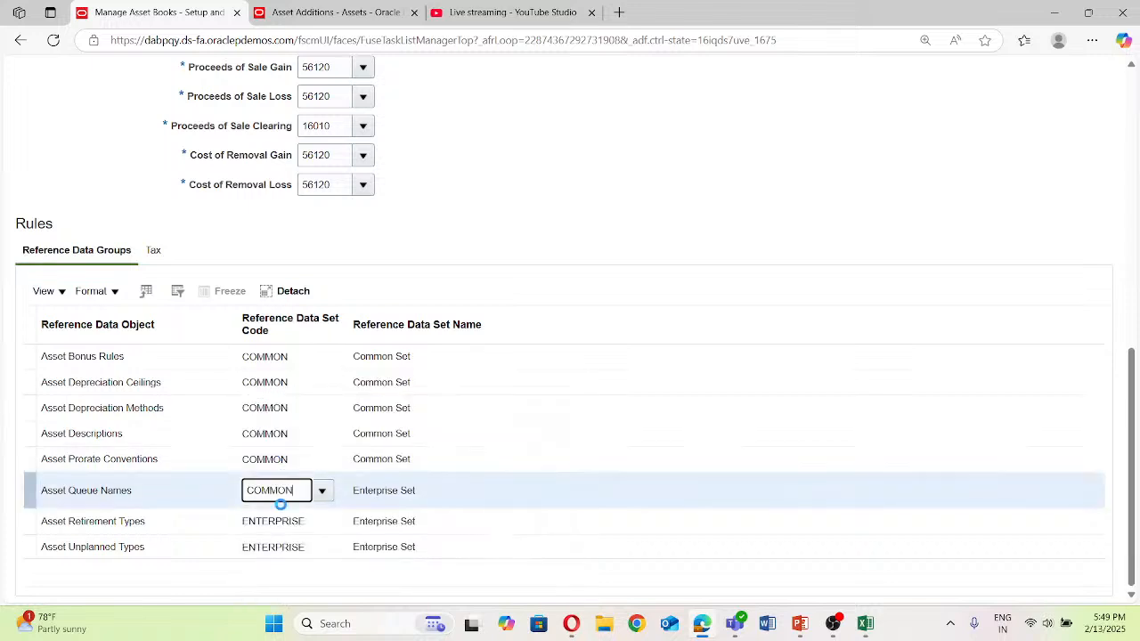
Step: Assign the COMMON reference data set to Asset Retirement Types and Asset Unplanned Types
{"action": "left_click", "coordinate": [279, 522]}
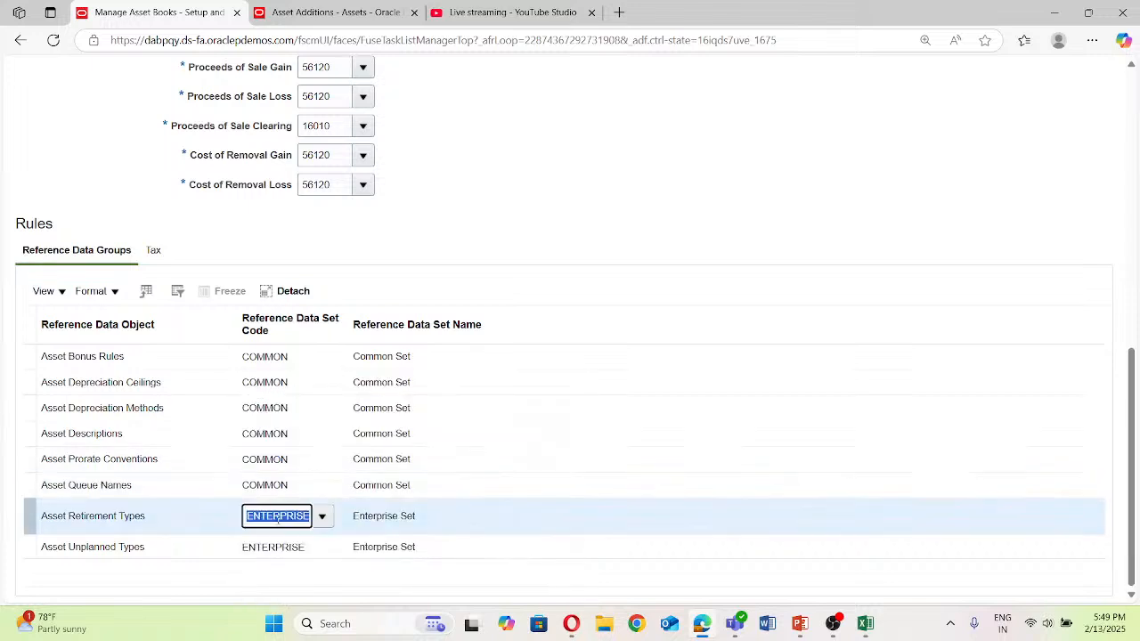
{"action": "type", "text": "COM"}
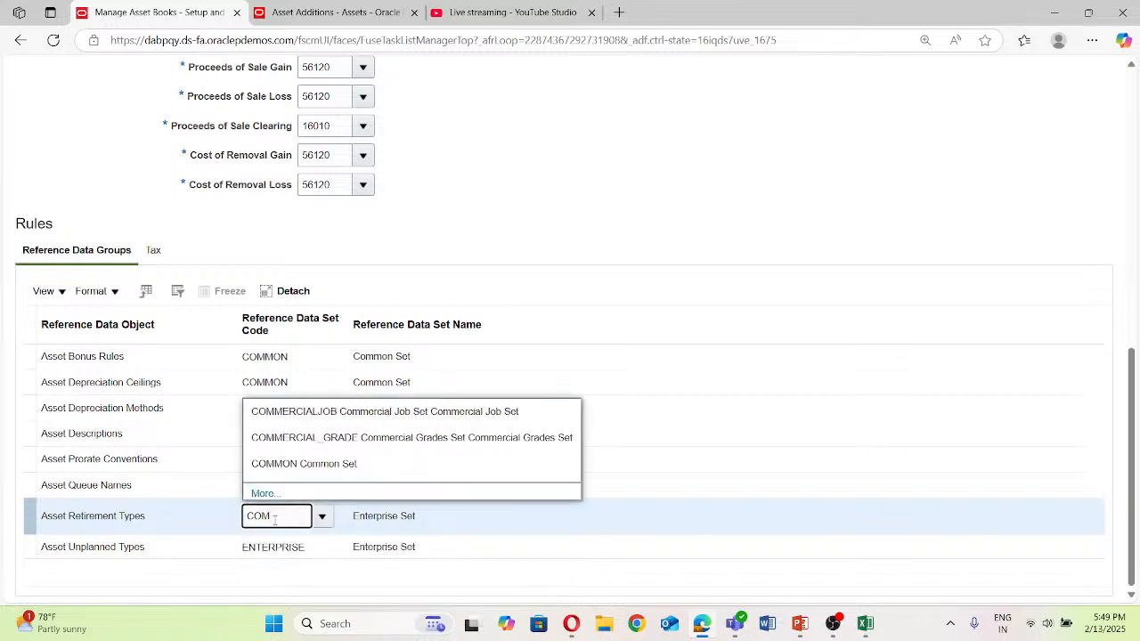
{"action": "left_click", "coordinate": [289, 463]}
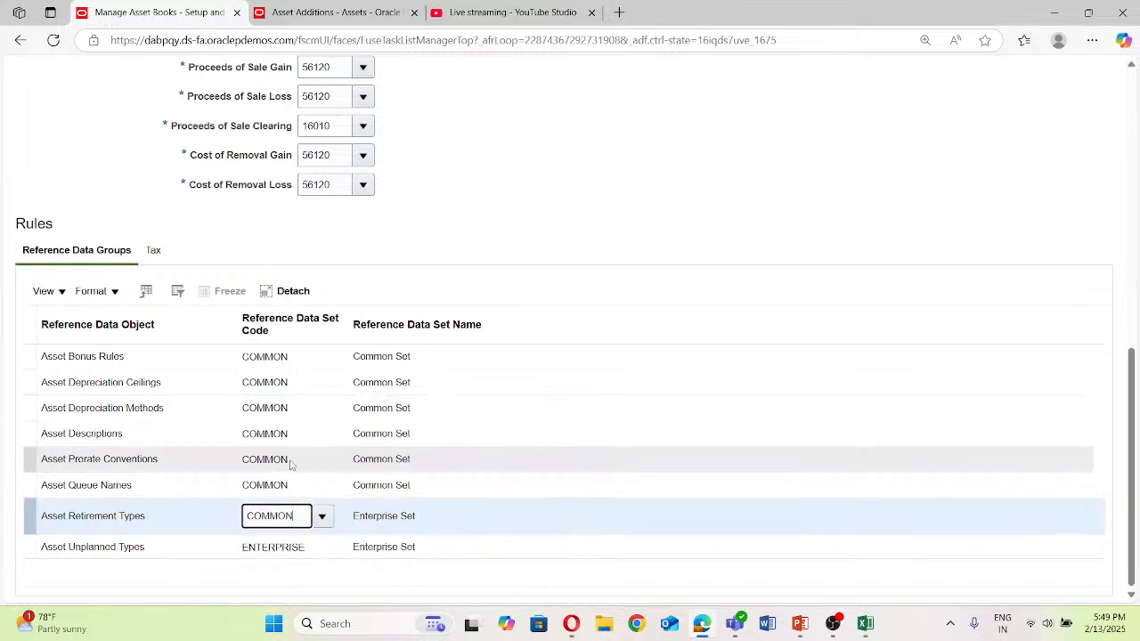
{"action": "left_click", "coordinate": [281, 545]}
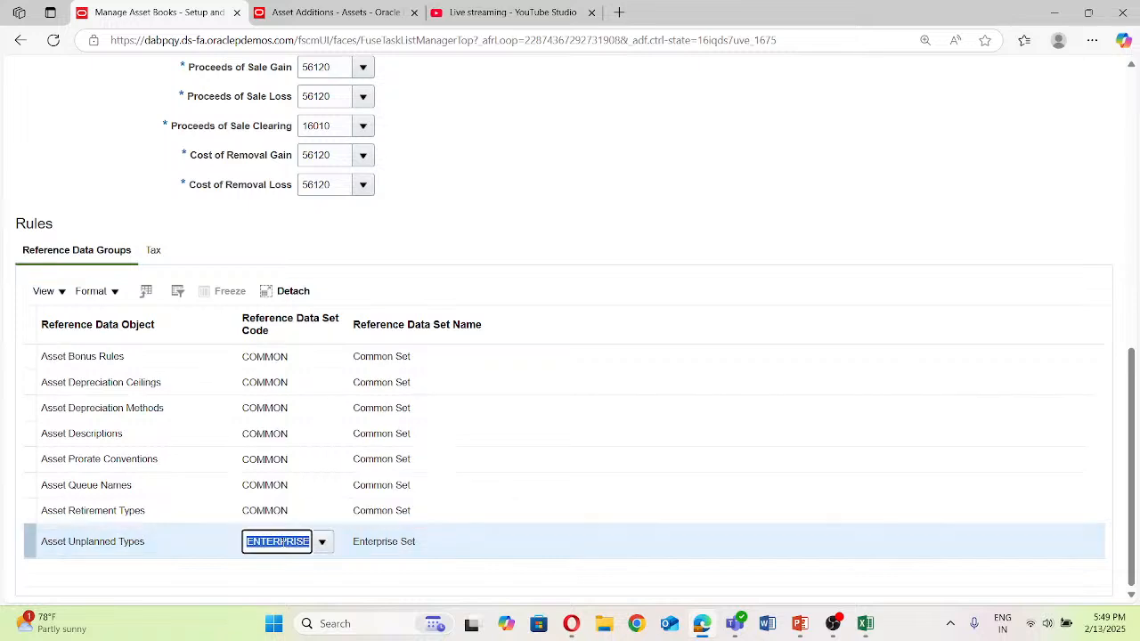
{"action": "type", "text": "COM"}
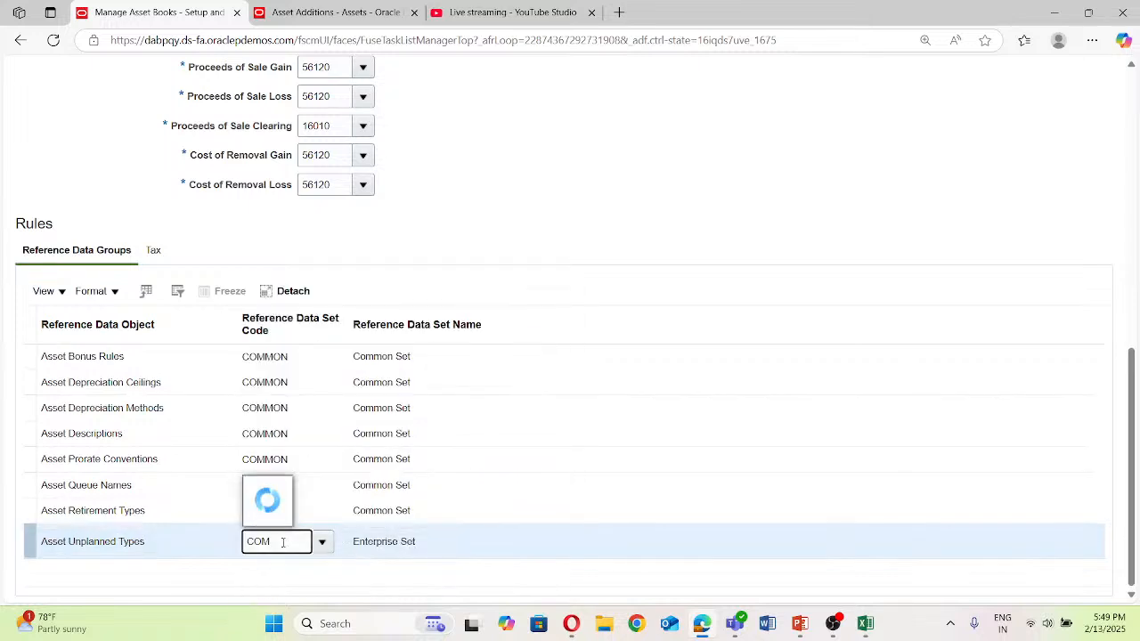
{"action": "left_click", "coordinate": [285, 487]}
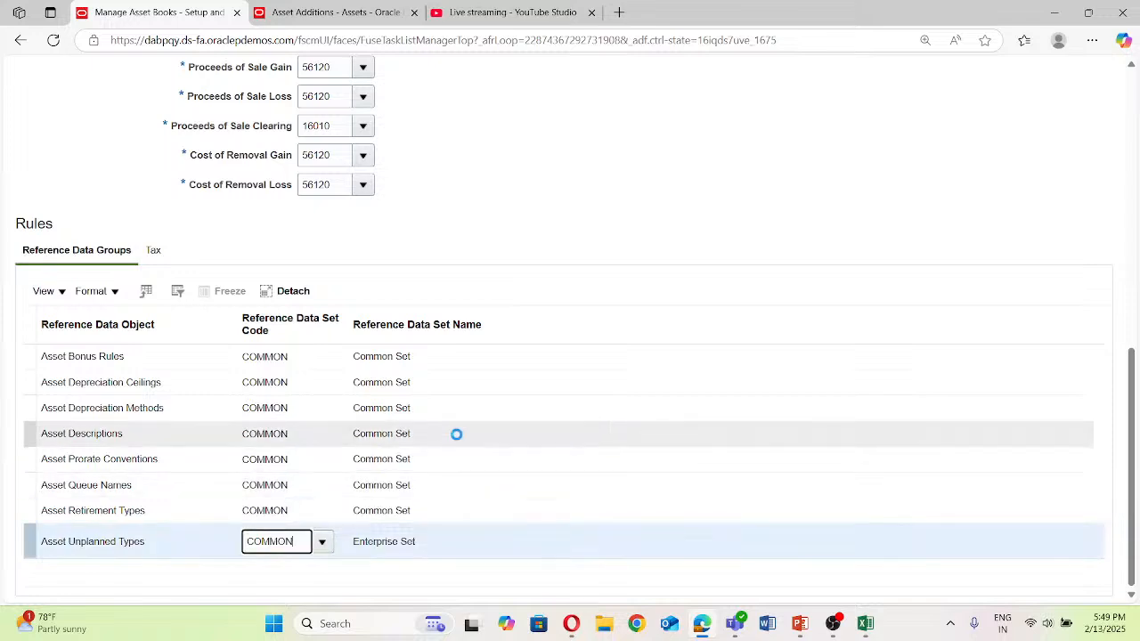
Step: Allow mass copy in the tax rules of the new tax book
{"action": "scroll", "coordinate": [879, 397], "scroll_direction": "up", "scroll_amount": 2}
{"action": "scroll", "coordinate": [881, 402], "scroll_direction": "down", "scroll_amount": 2}
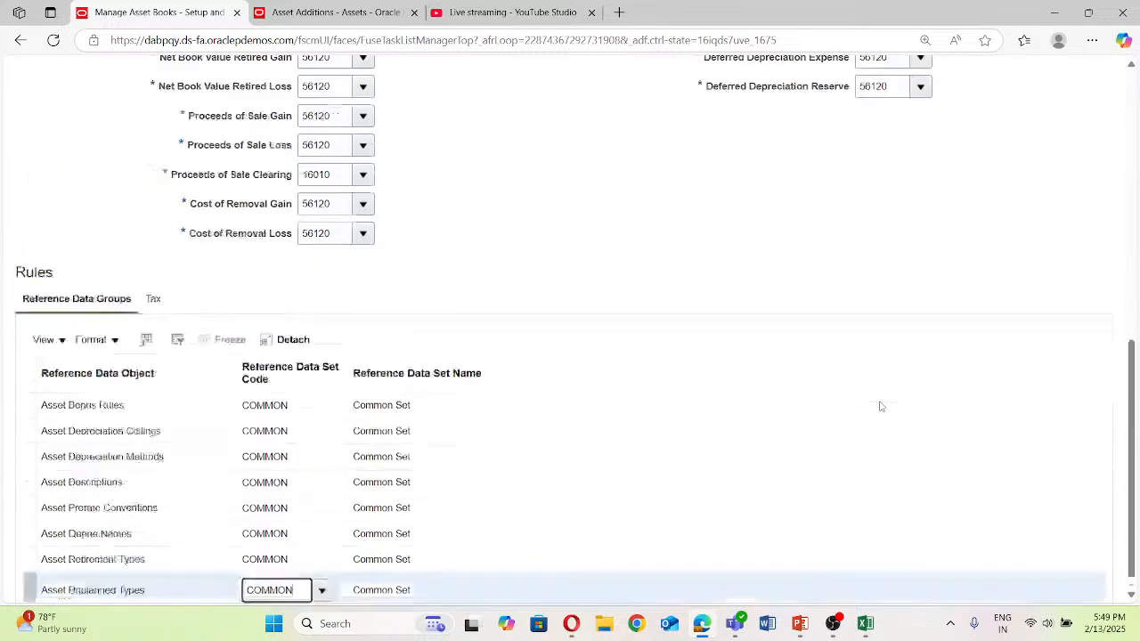
{"action": "scroll", "coordinate": [880, 406], "scroll_direction": "down", "scroll_amount": 1}
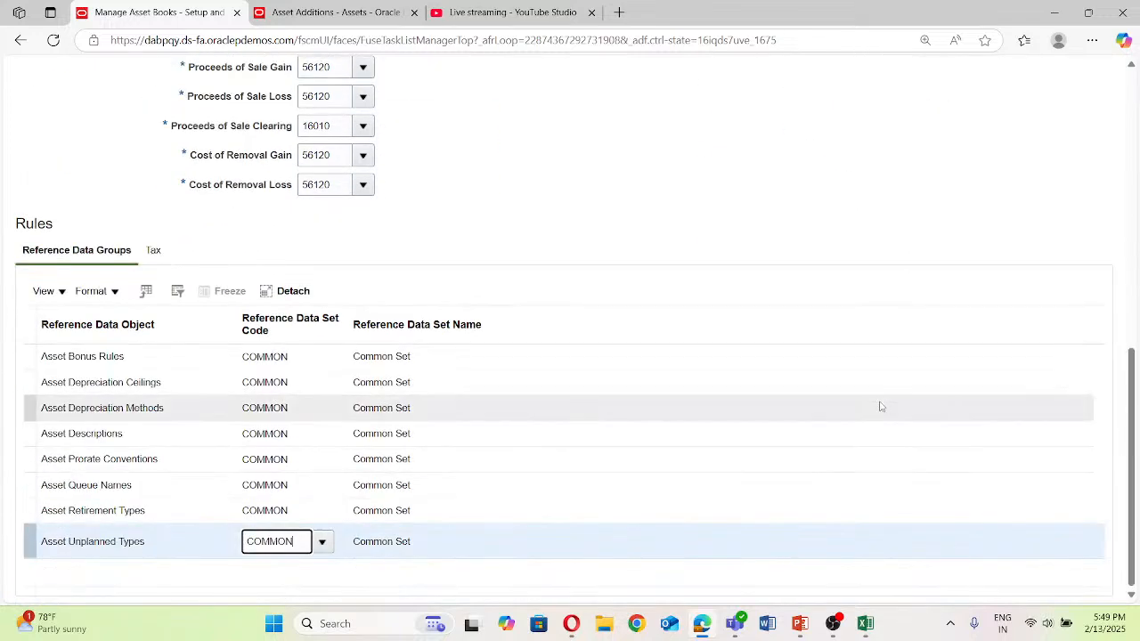
{"action": "scroll", "coordinate": [880, 406], "scroll_direction": "up", "scroll_amount": 3}
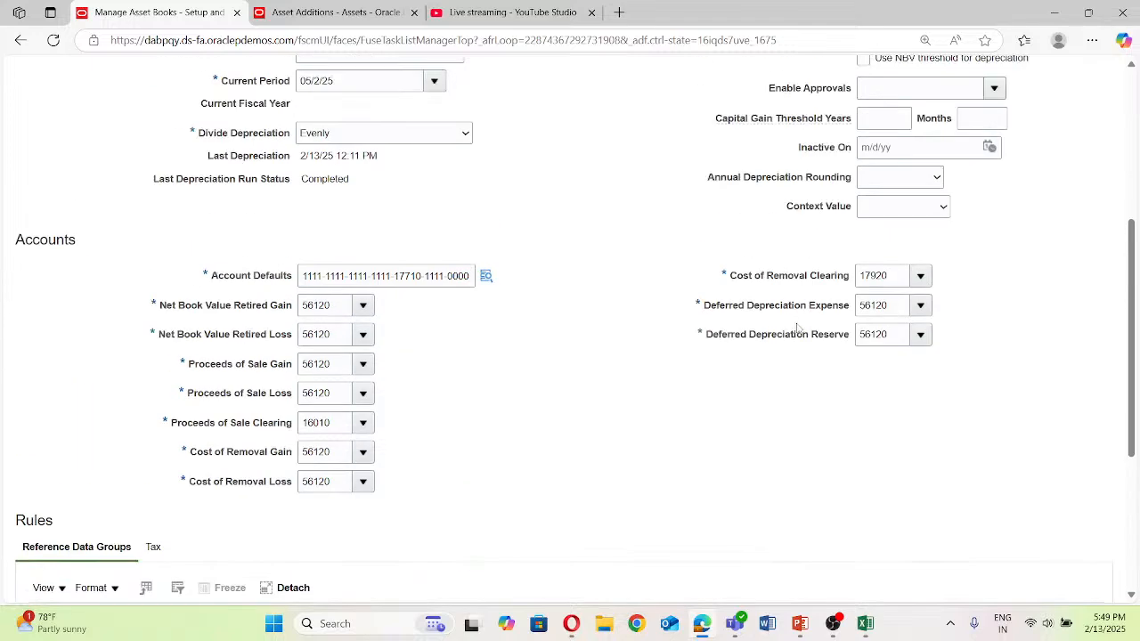
{"action": "scroll", "coordinate": [702, 364], "scroll_direction": "down", "scroll_amount": 3}
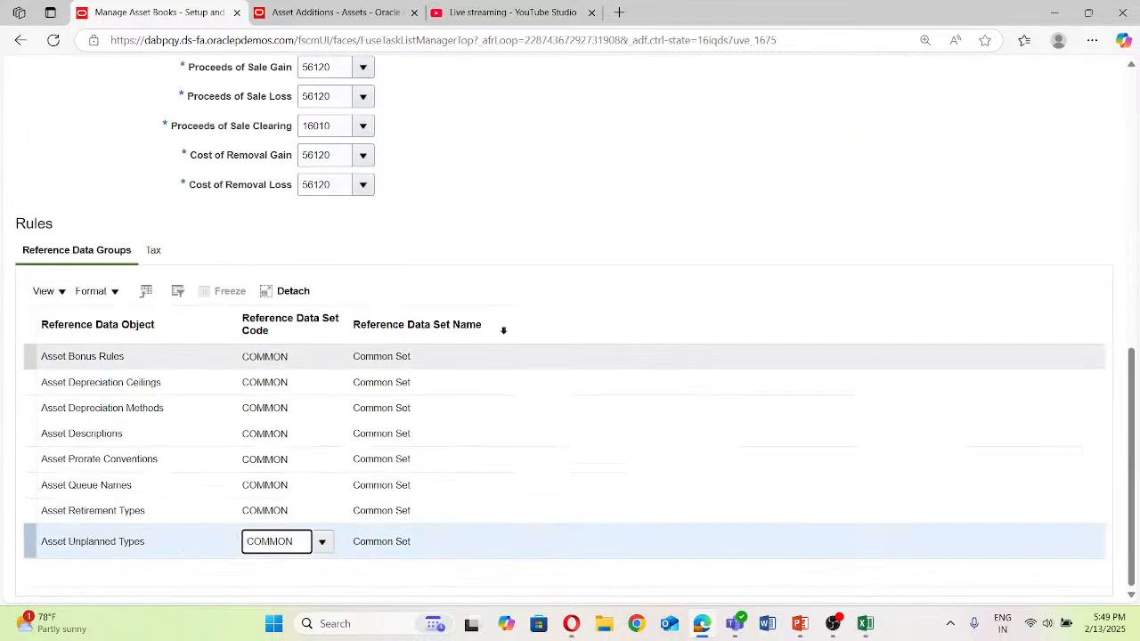
{"action": "left_click", "coordinate": [155, 253]}
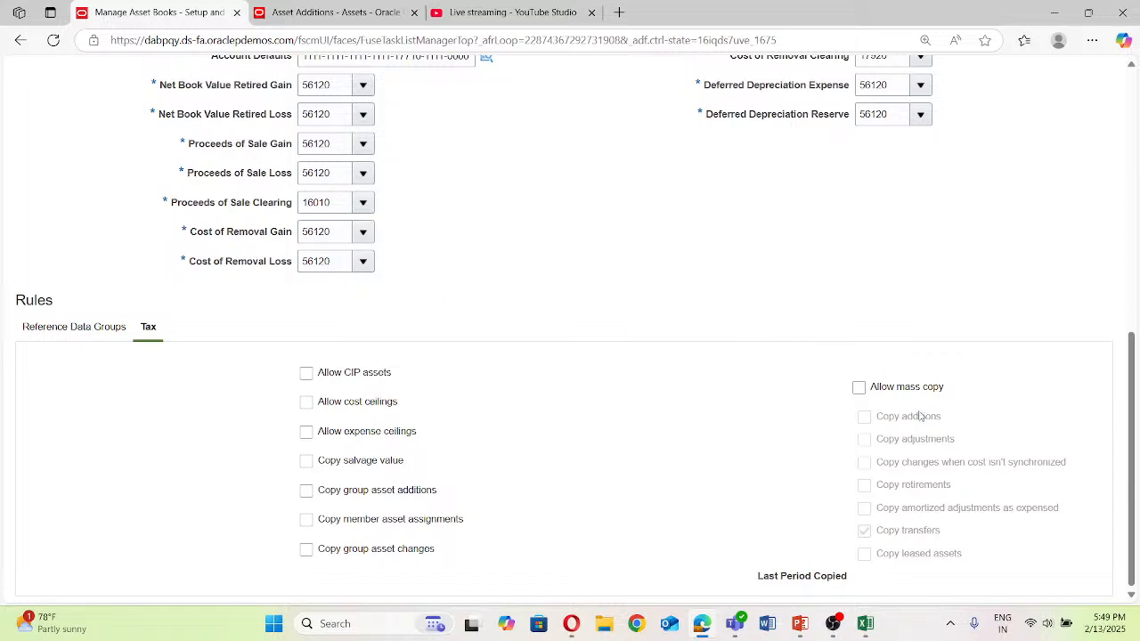
{"action": "left_click", "coordinate": [860, 389]}
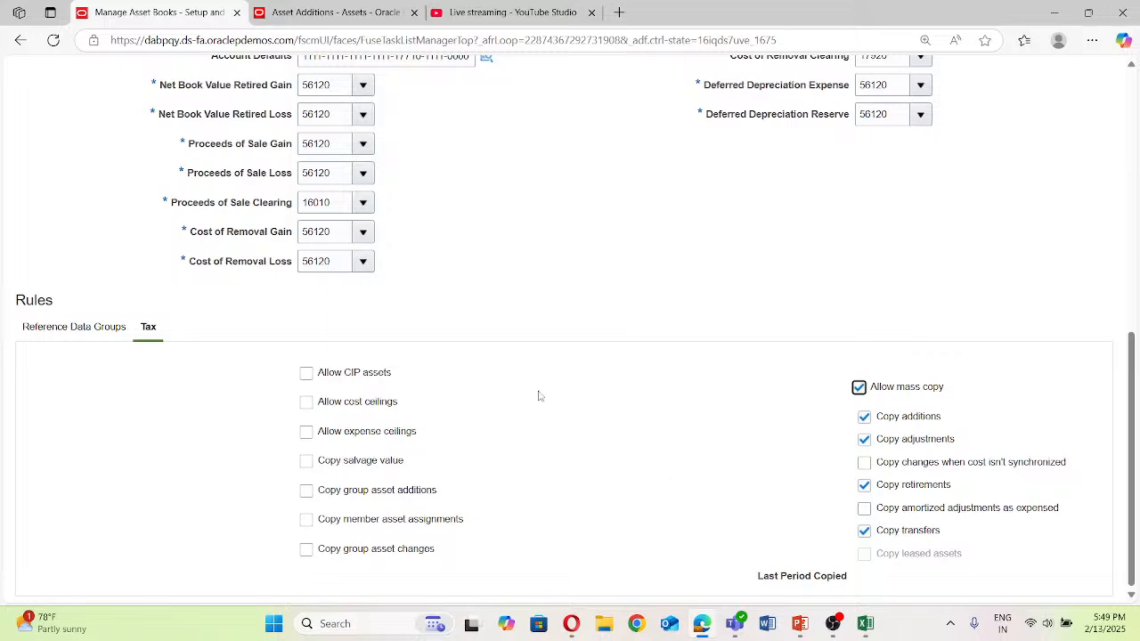
Step: Try to save and close the new tax book
{"action": "scroll", "coordinate": [550, 397], "scroll_direction": "up", "scroll_amount": 5}
{"action": "scroll", "coordinate": [552, 397], "scroll_direction": "up", "scroll_amount": 3}
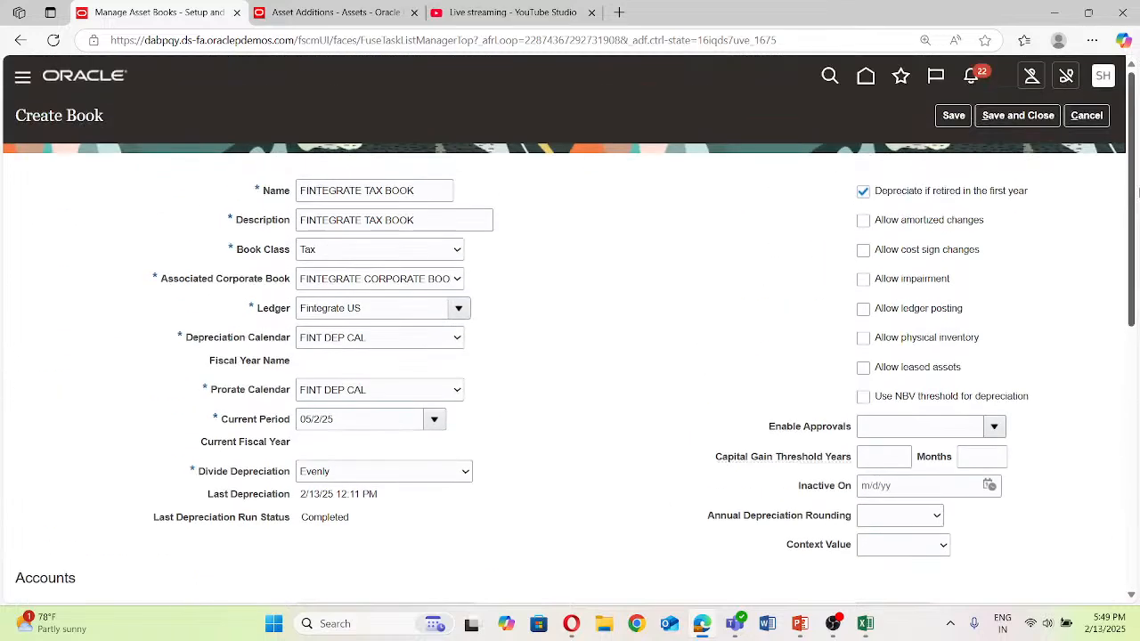
{"action": "left_click", "coordinate": [1017, 116]}
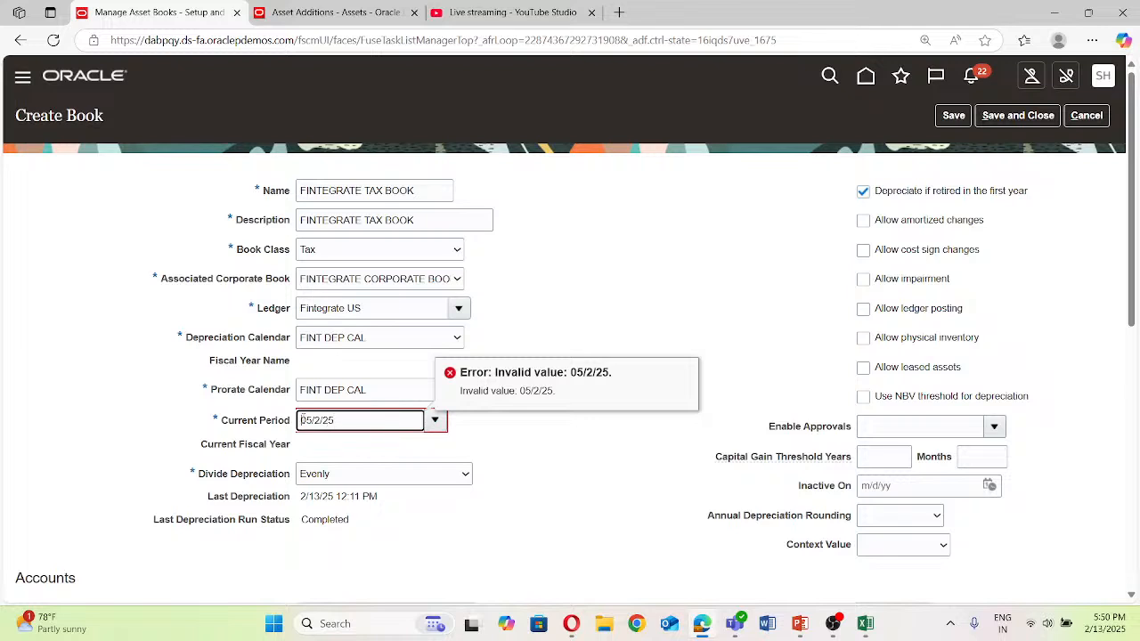
Step: Change the tax book's current period to 5/2/25 and try to save the book
{"action": "key", "text": "BackSpace"}
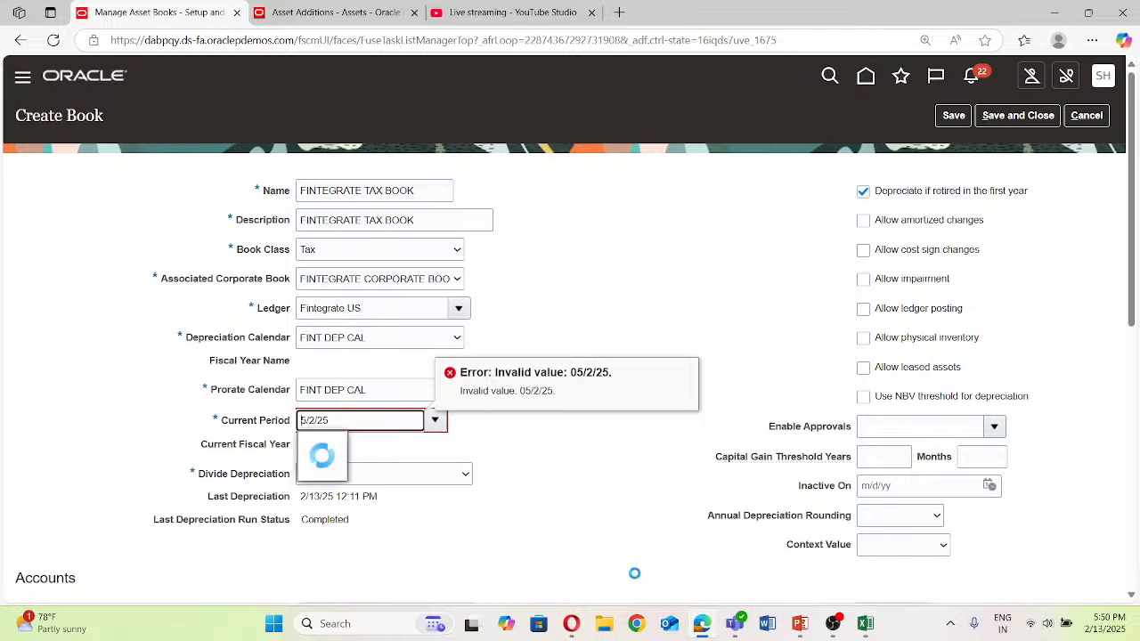
{"action": "left_click", "coordinate": [634, 573]}
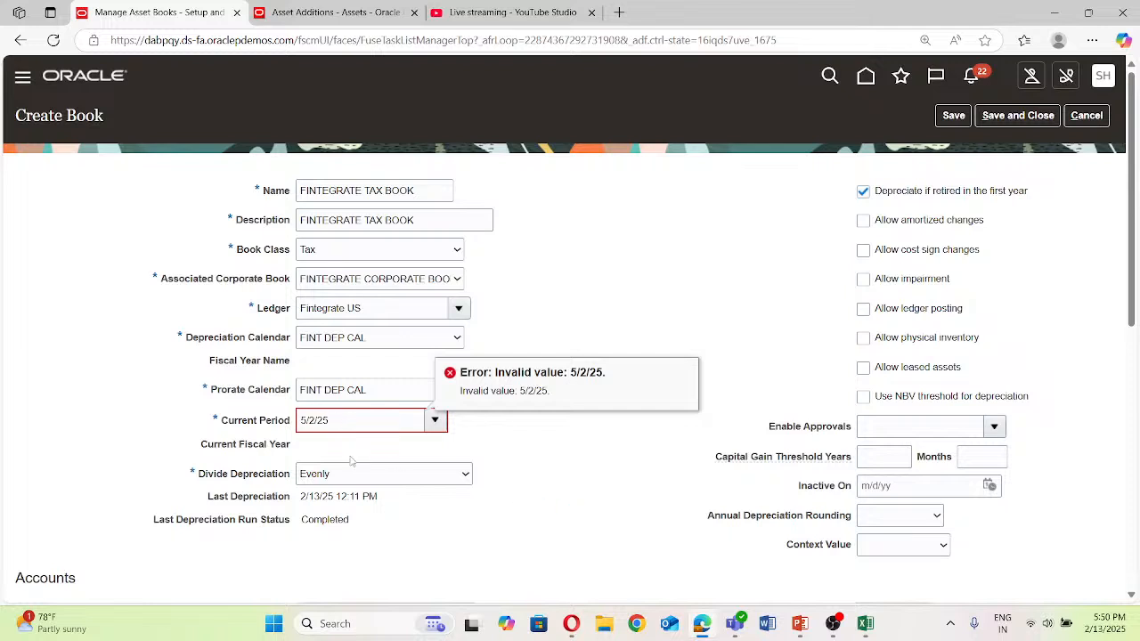
{"action": "left_click", "coordinate": [953, 115]}
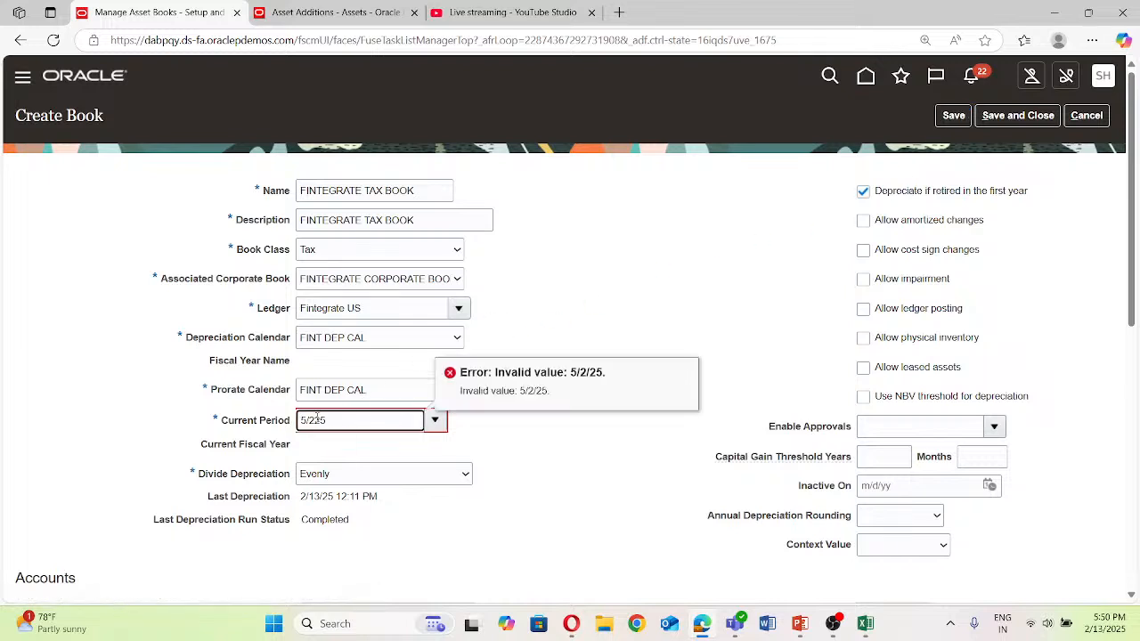
Step: Try Jan-25 as the tax book's current period
{"action": "key", "text": "BackSpace"}
{"action": "key", "text": "BackSpace"}
{"action": "key", "text": "BackSpace"}
{"action": "type", "text": "J"}
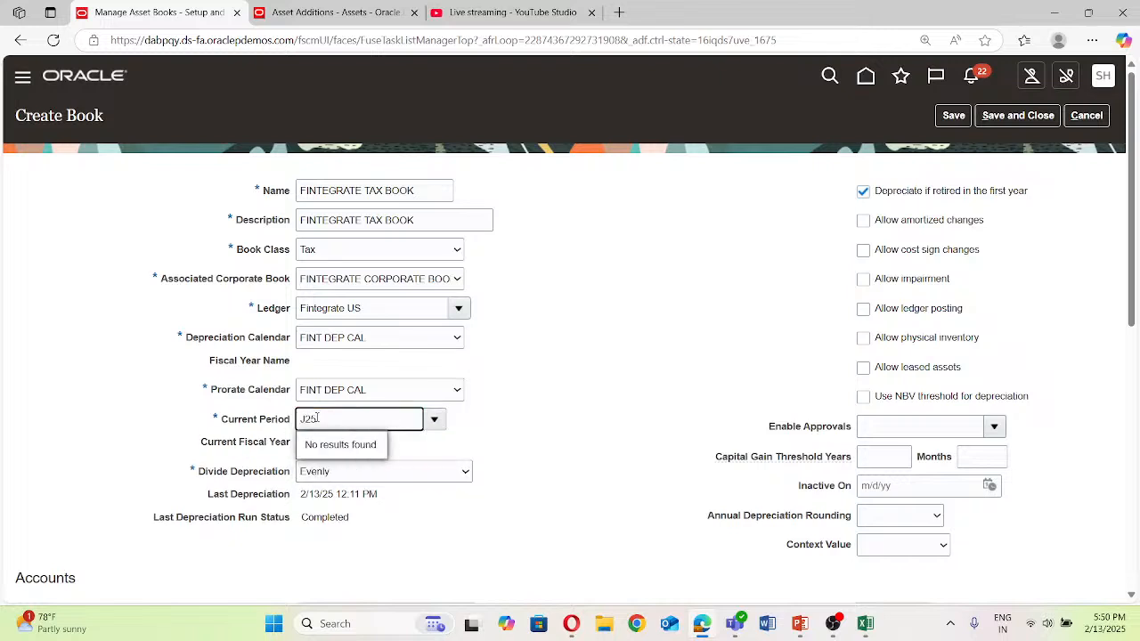
{"action": "type", "text": "an-"}
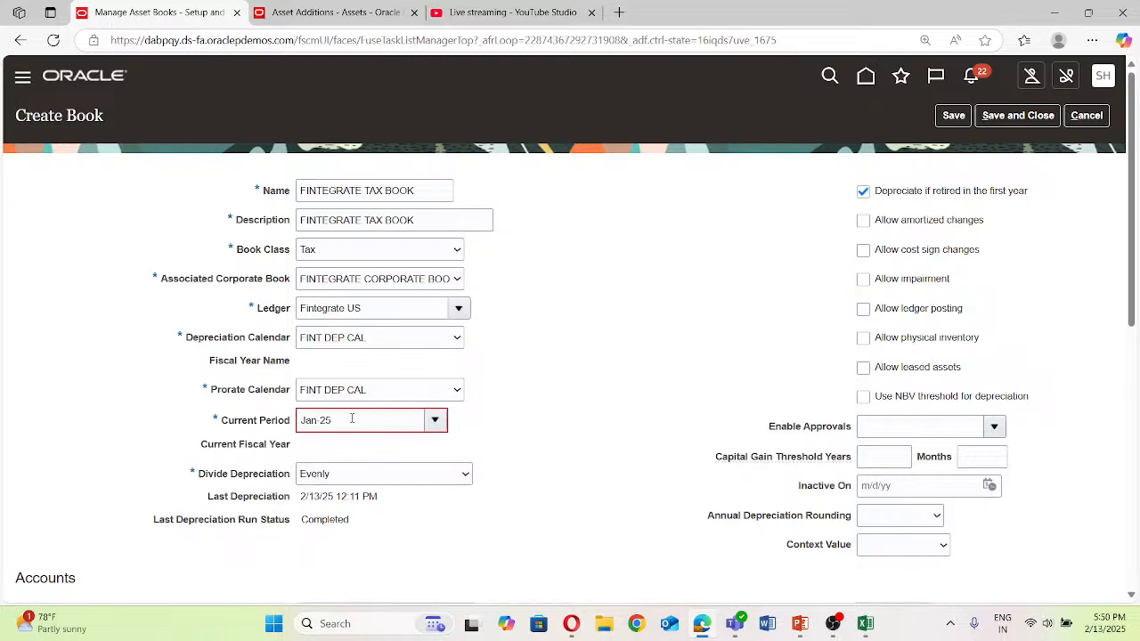
Step: Change the tax book's current period to Jan-24
{"action": "left_click", "coordinate": [339, 422]}
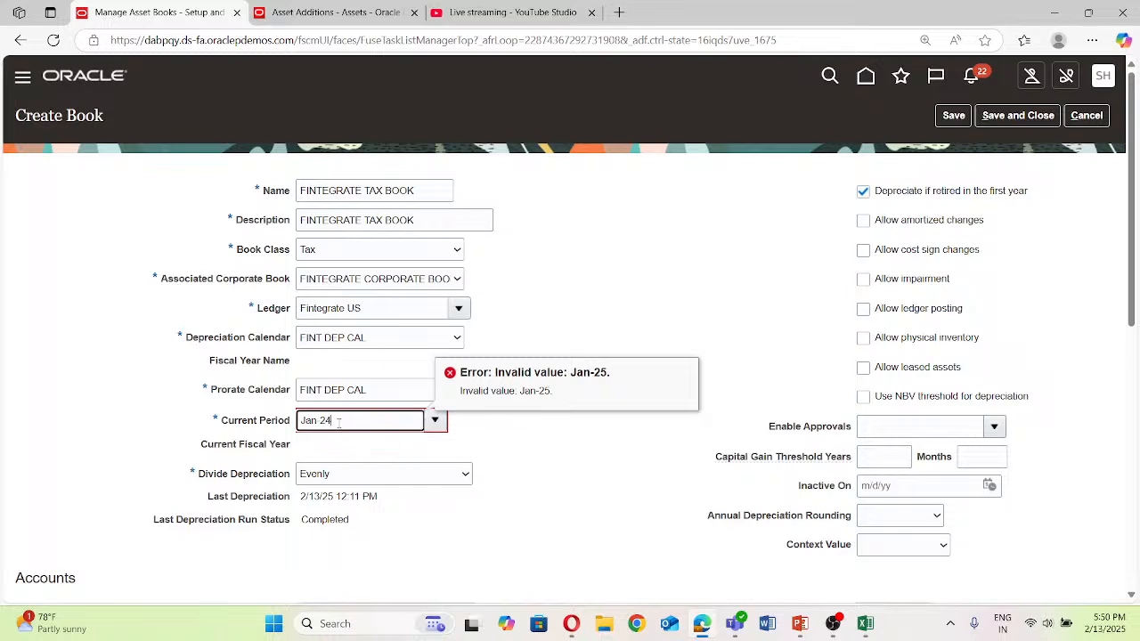
{"action": "left_click", "coordinate": [563, 485]}
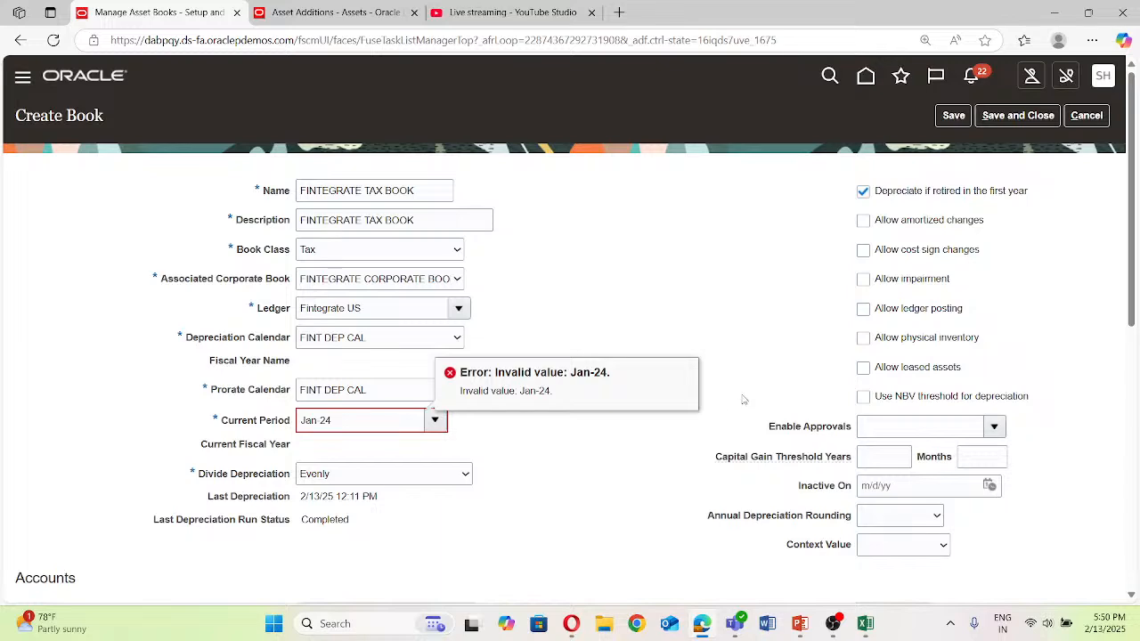
{"action": "scroll", "coordinate": [743, 399], "scroll_direction": "down", "scroll_amount": 3}
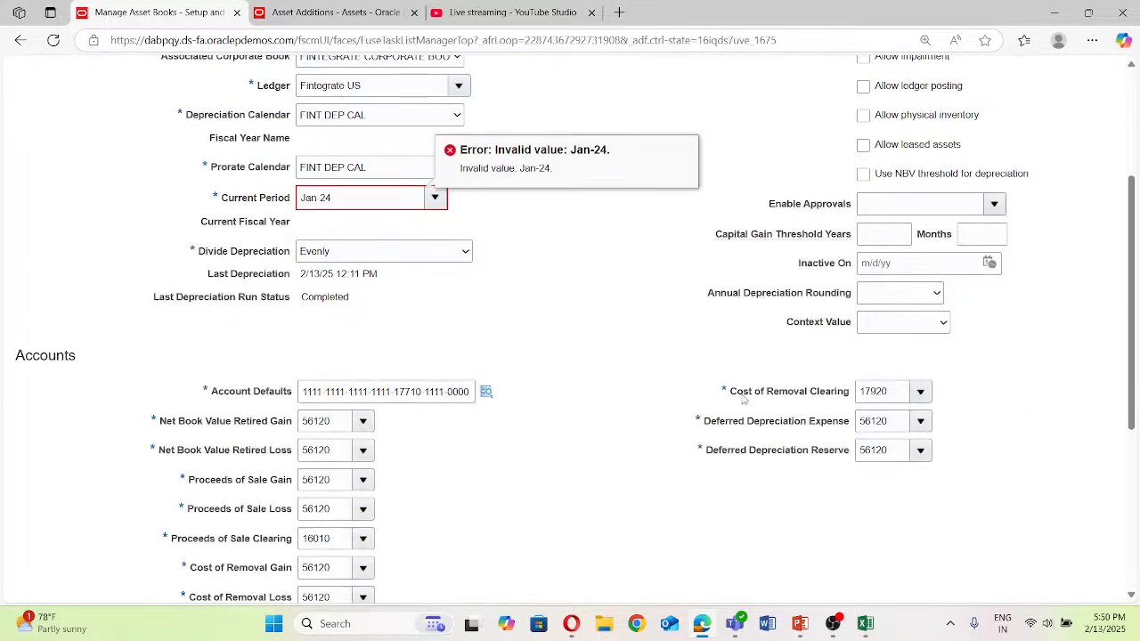
{"action": "scroll", "coordinate": [744, 399], "scroll_direction": "up", "scroll_amount": 3}
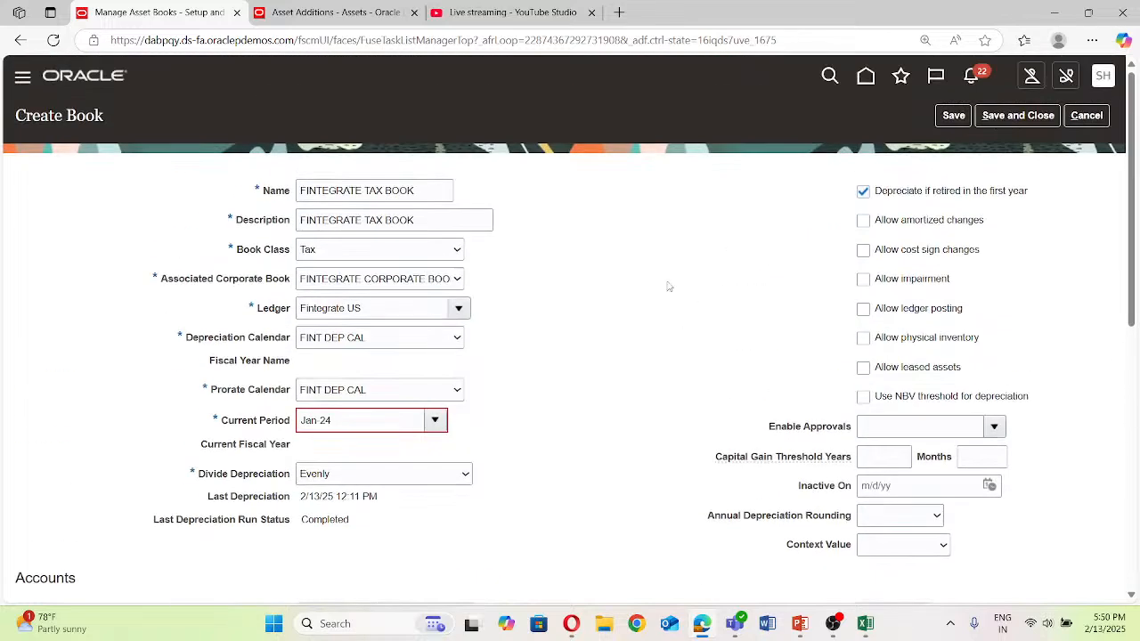
Step: Run an advanced search of the available current periods for a period name containing Jan-24
{"action": "left_click", "coordinate": [434, 420]}
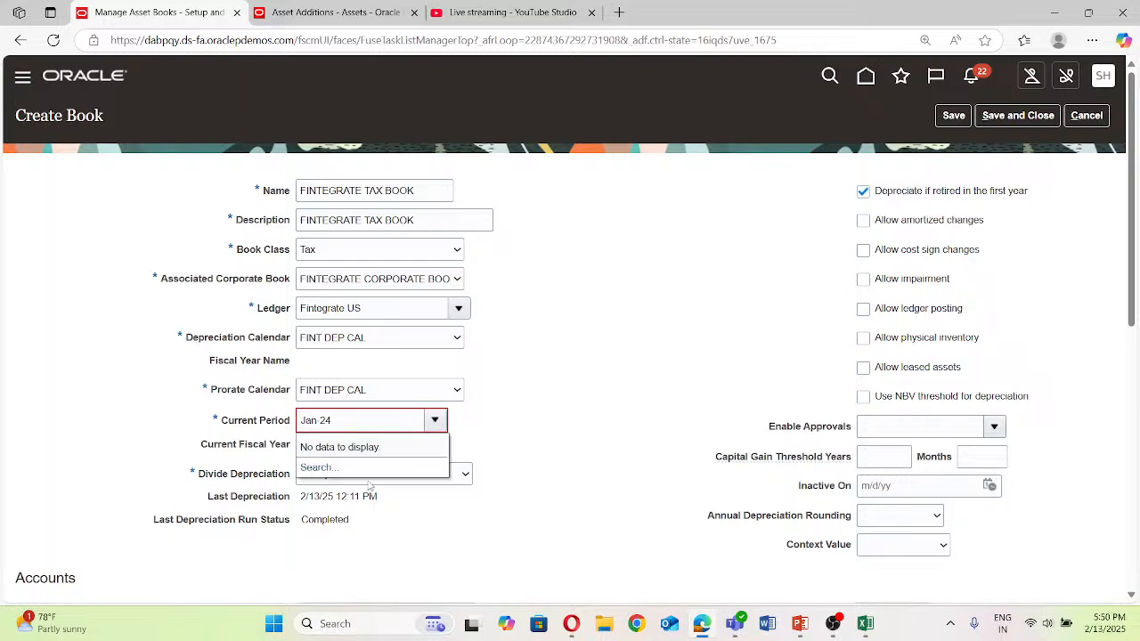
{"action": "left_click", "coordinate": [316, 467]}
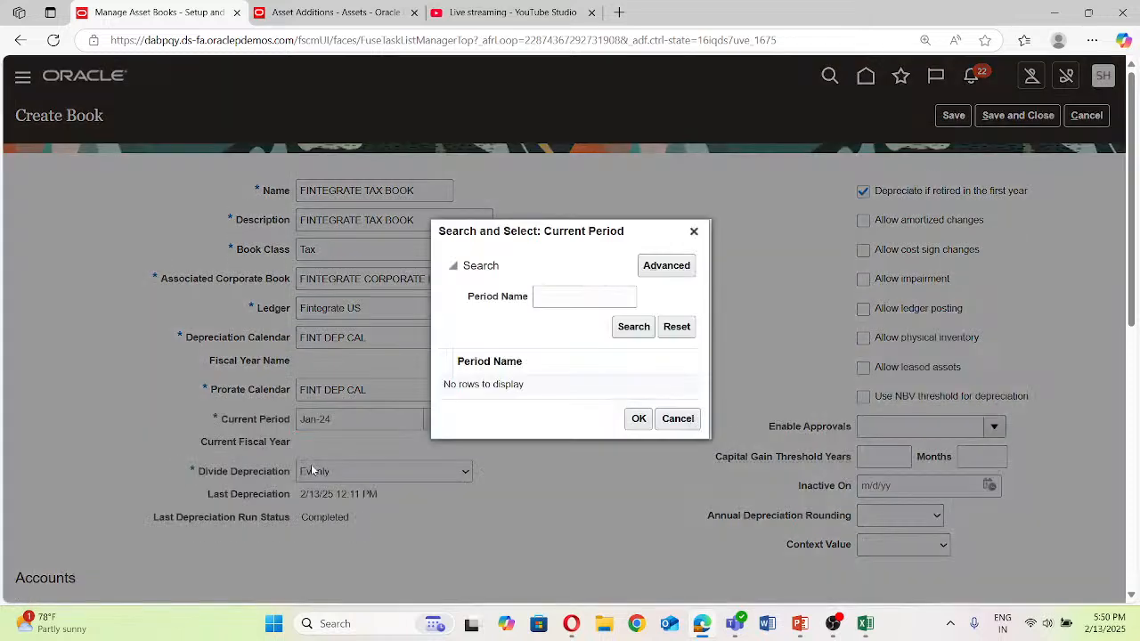
{"action": "left_click", "coordinate": [663, 267]}
{"action": "left_click", "coordinate": [574, 297]}
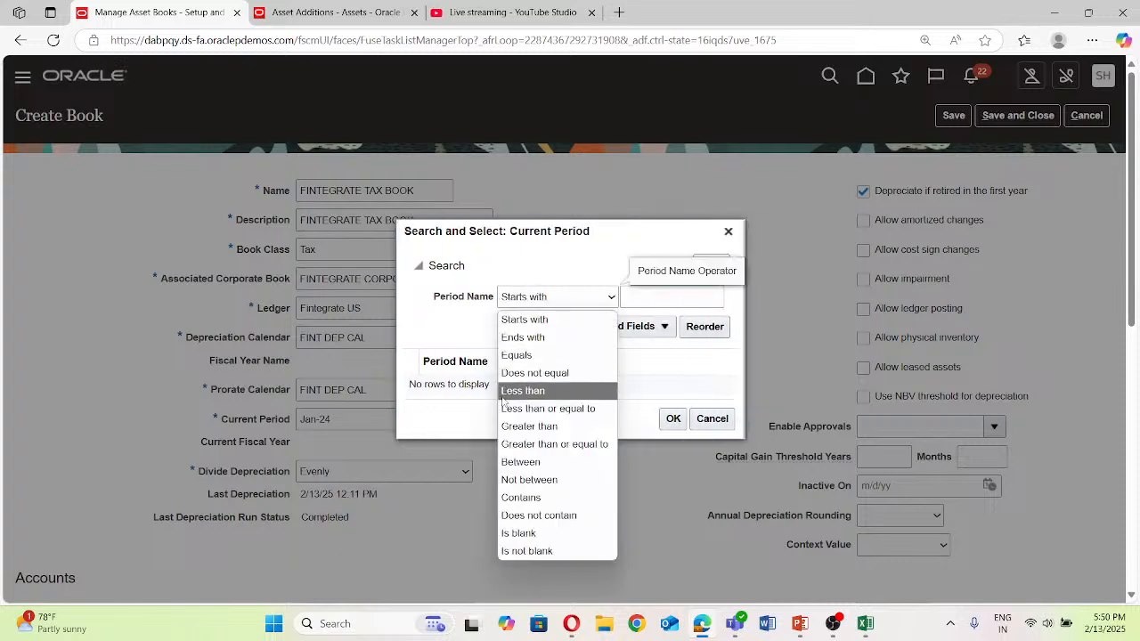
{"action": "left_click", "coordinate": [524, 499]}
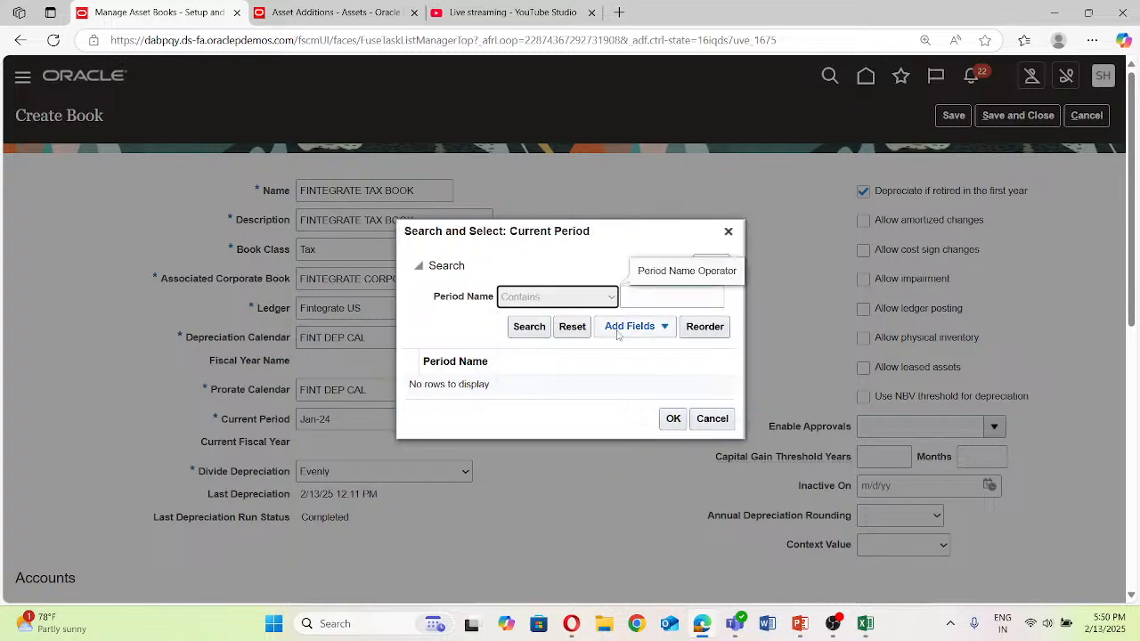
{"action": "left_click", "coordinate": [654, 299]}
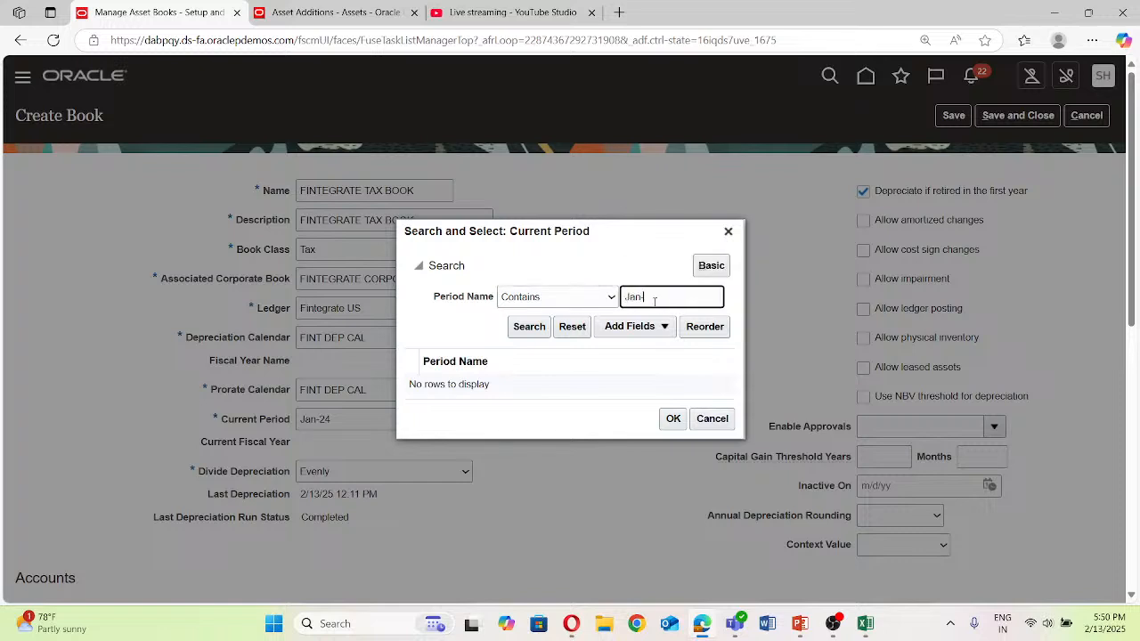
{"action": "type", "text": "Jan-24"}
{"action": "left_click", "coordinate": [526, 327]}
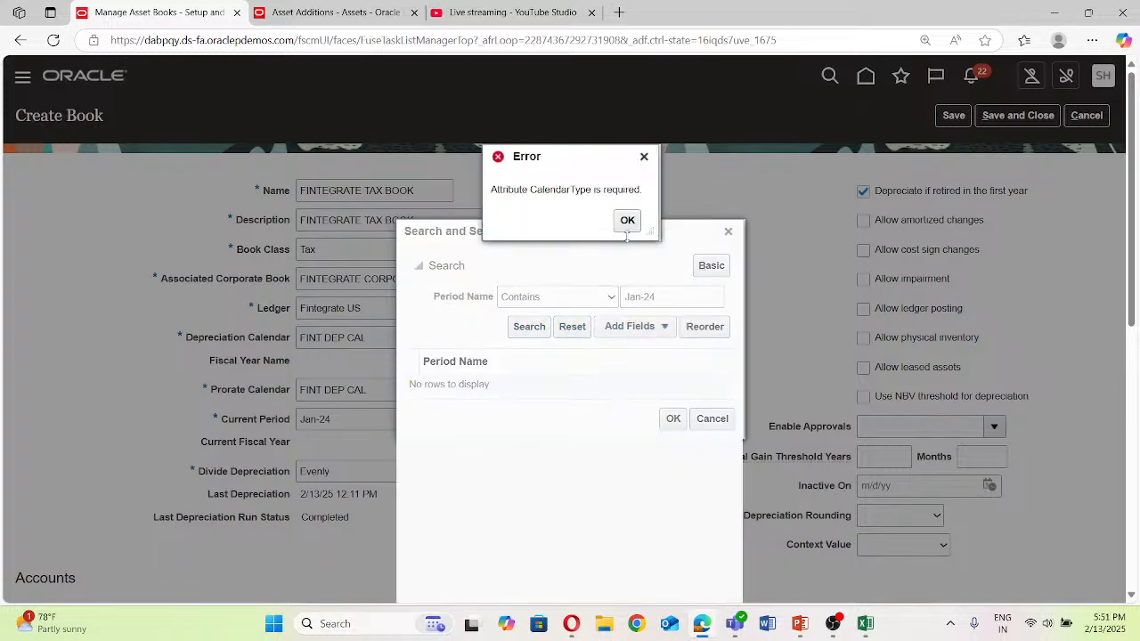
{"action": "left_click", "coordinate": [626, 219]}
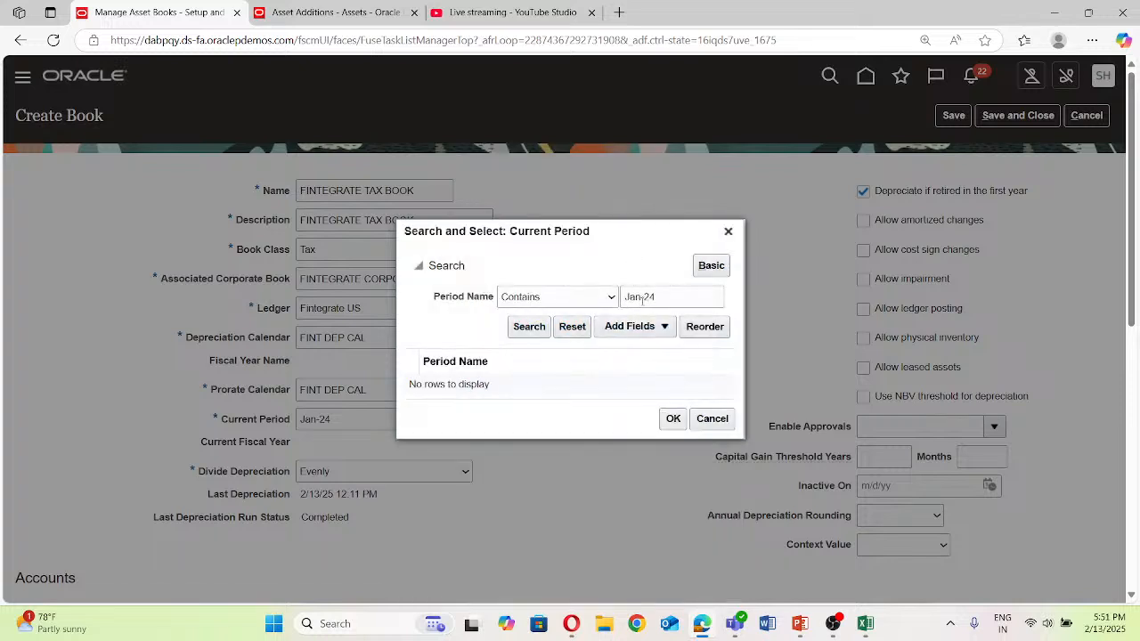
Step: Change the period name criterion to January-24, accept the dialog and try to save and close the tax book
{"action": "left_click", "coordinate": [641, 299]}
{"action": "type", "text": "uary"}
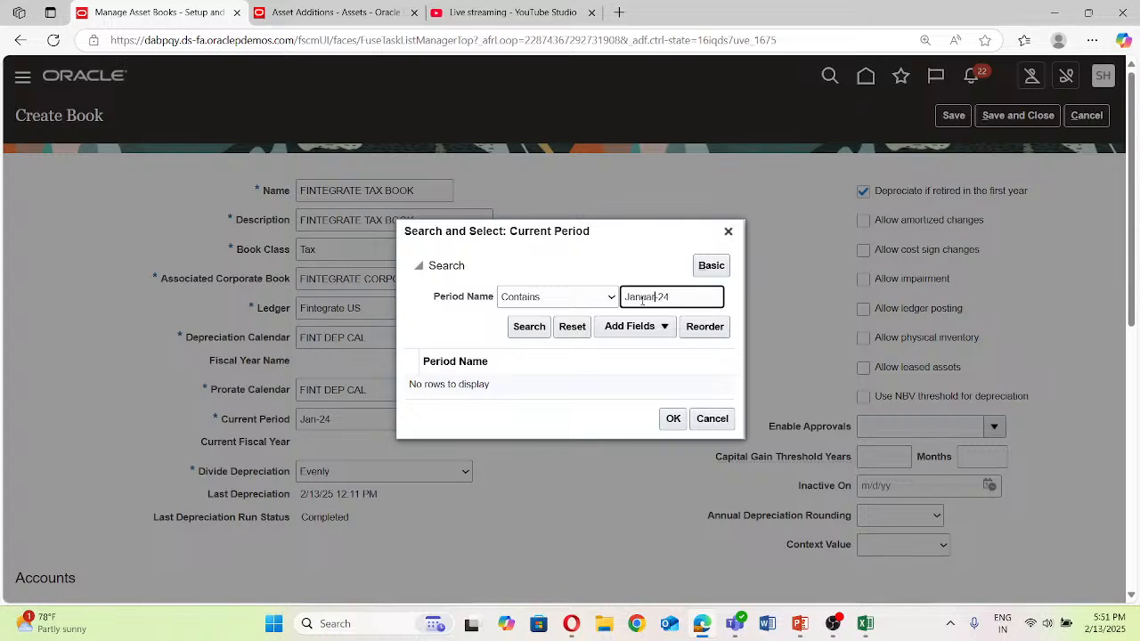
{"action": "left_click", "coordinate": [672, 418]}
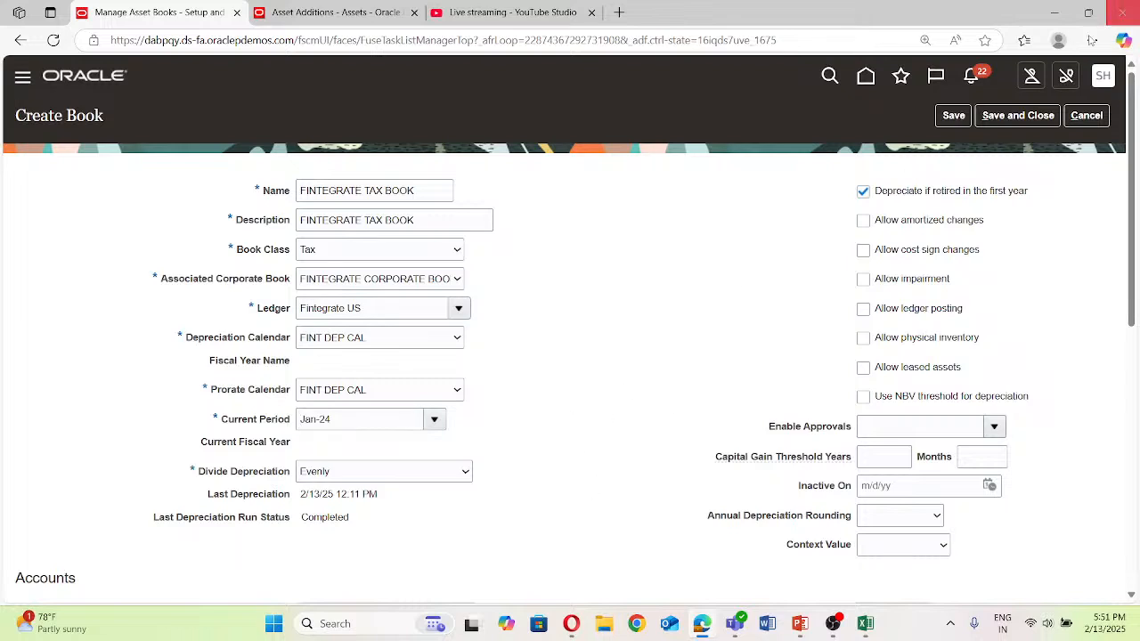
{"action": "left_click", "coordinate": [1012, 122]}
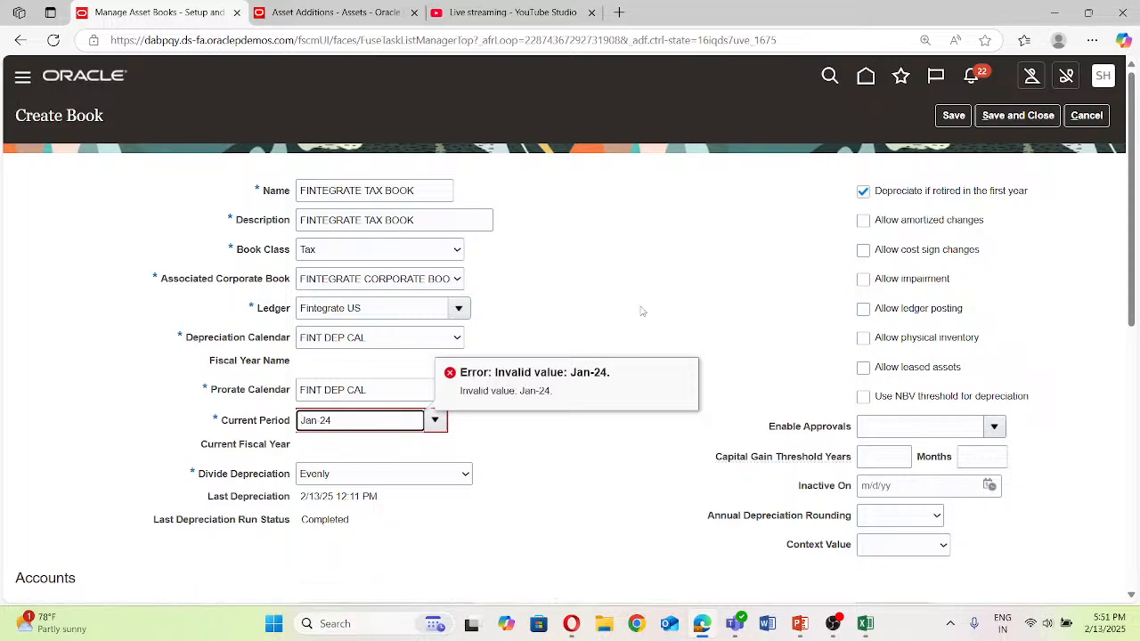
Step: Examine the Current Period field and the tax book's calendar, account and rule settings for the cause of the error
{"action": "scroll", "coordinate": [599, 310], "scroll_direction": "down", "scroll_amount": 2}
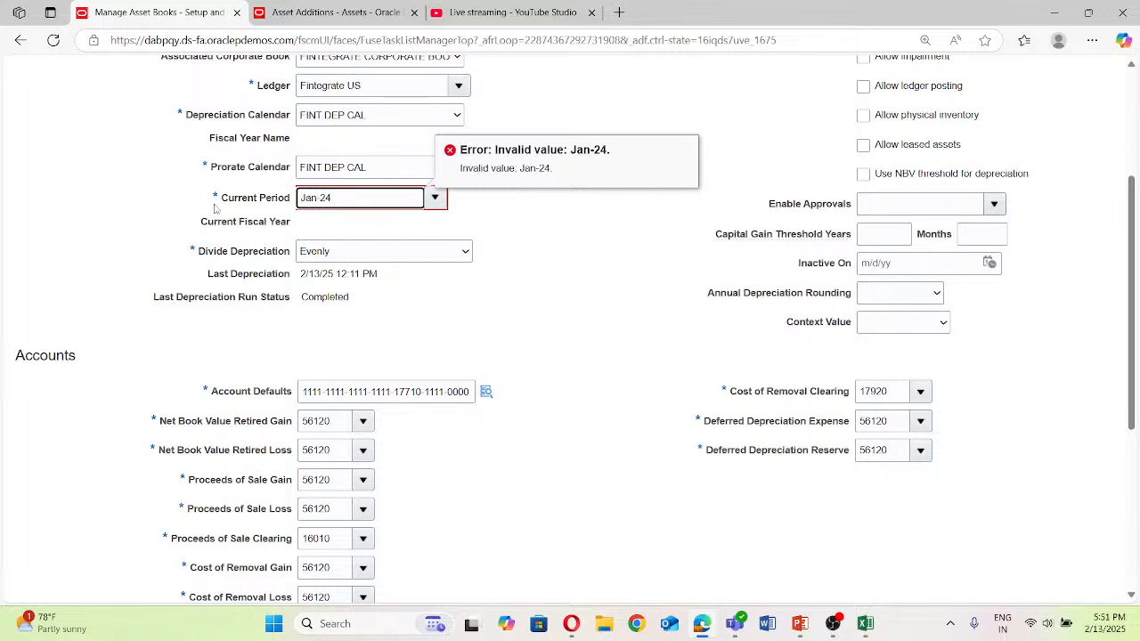
{"action": "left_click_drag", "start_coordinate": [215, 207], "coordinate": [307, 202]}
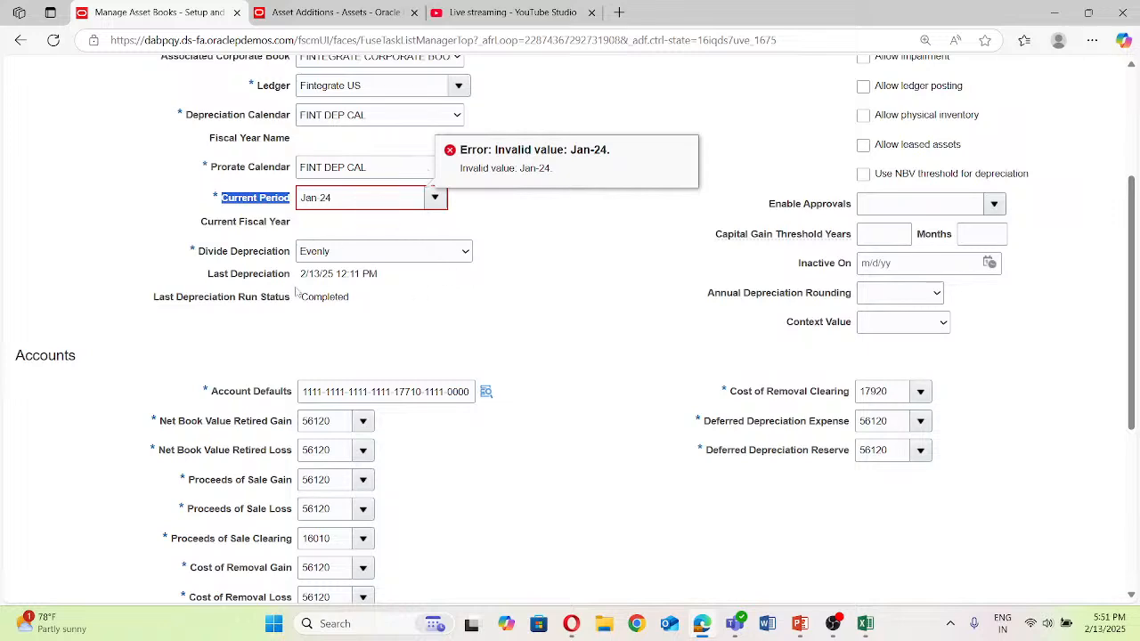
{"action": "scroll", "coordinate": [375, 323], "scroll_direction": "up", "scroll_amount": 3}
{"action": "scroll", "coordinate": [375, 318], "scroll_direction": "down", "scroll_amount": 5}
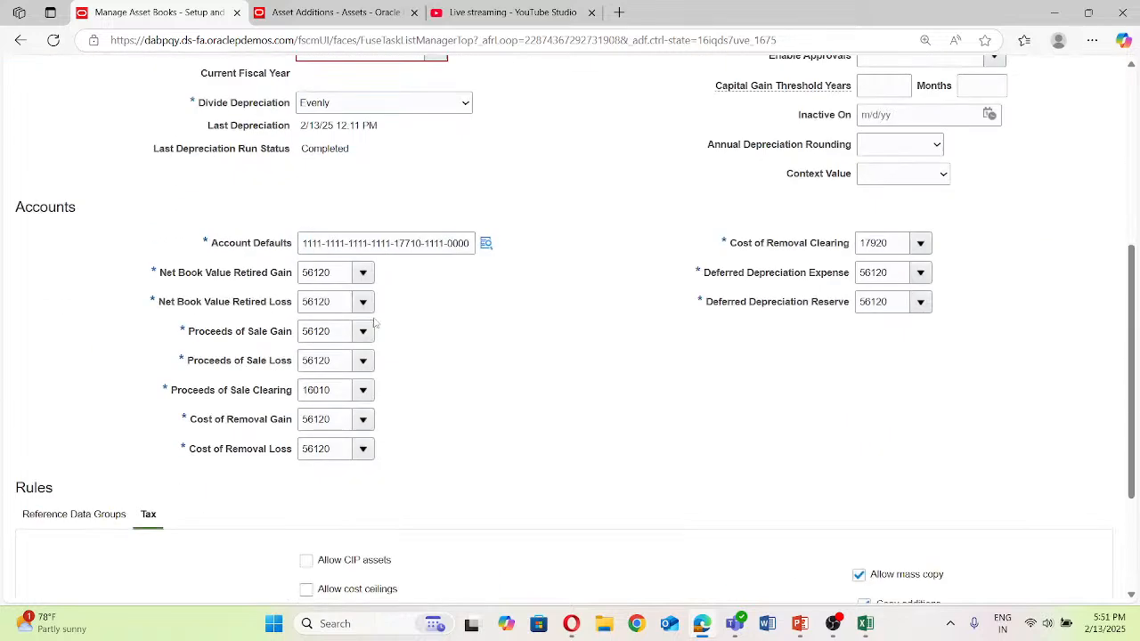
{"action": "scroll", "coordinate": [334, 291], "scroll_direction": "up", "scroll_amount": 3}
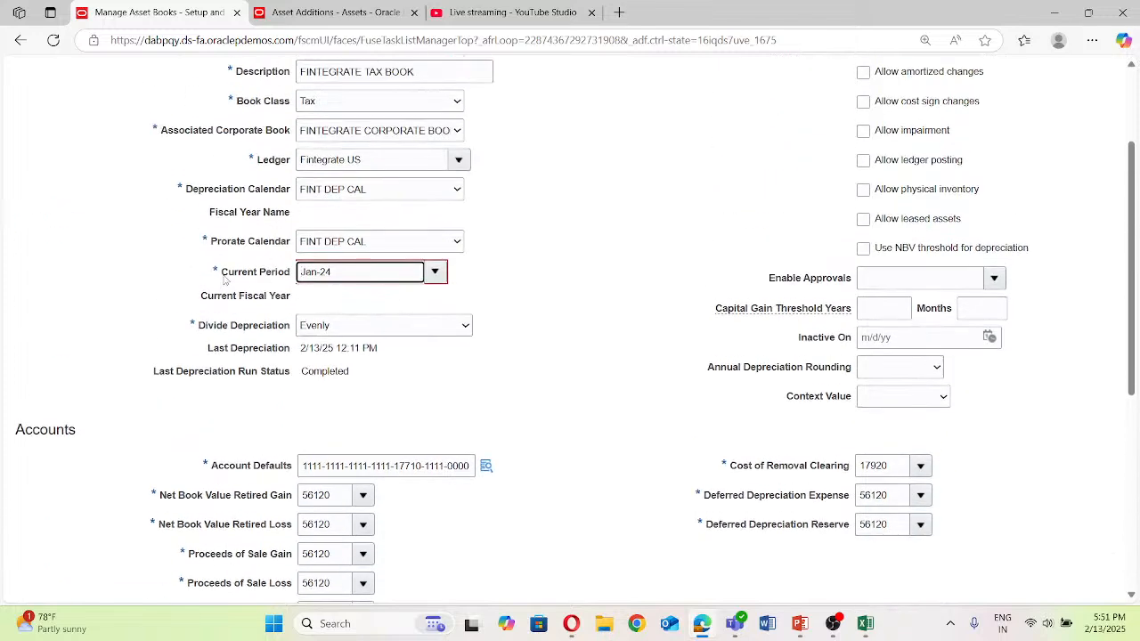
{"action": "left_click_drag", "start_coordinate": [223, 276], "coordinate": [292, 283]}
{"action": "left_click", "coordinate": [582, 262]}
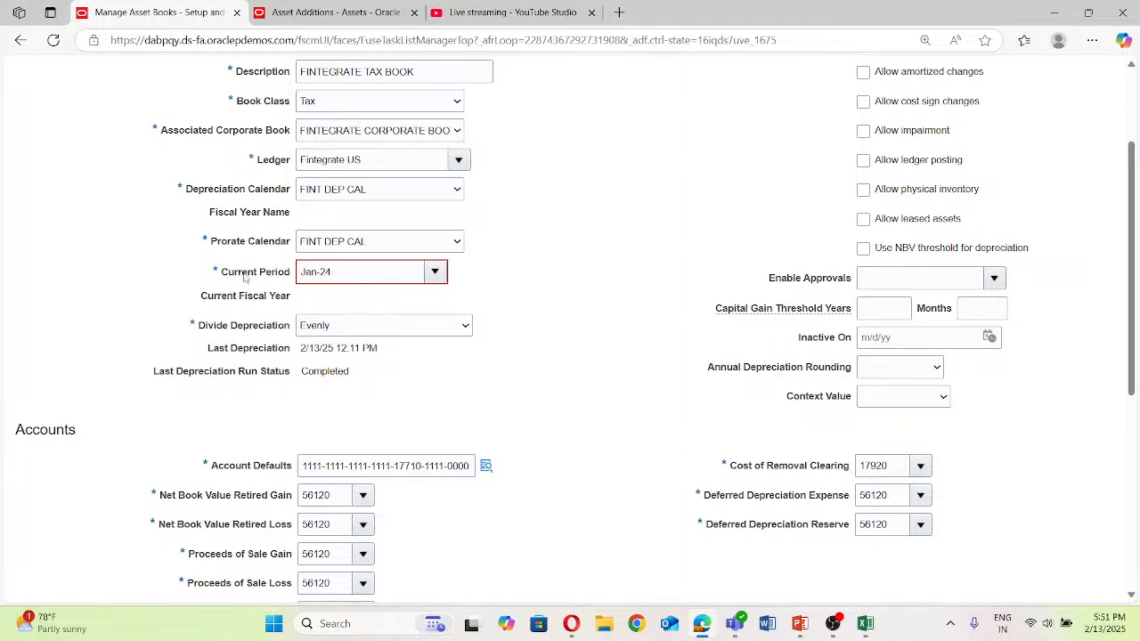
{"action": "left_click_drag", "start_coordinate": [221, 276], "coordinate": [293, 287]}
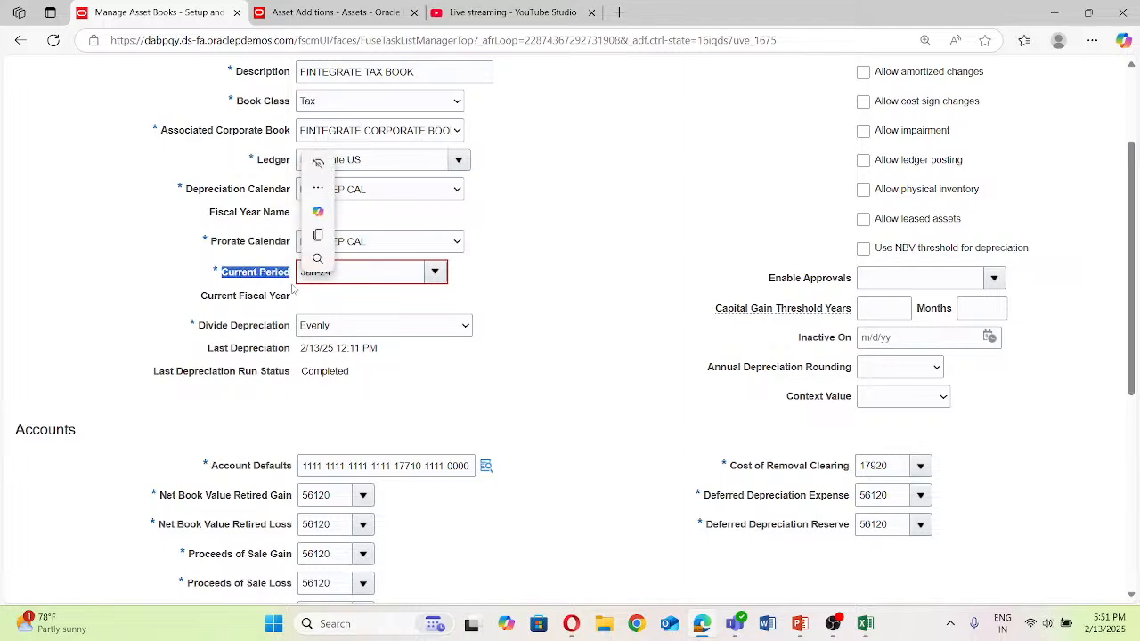
{"action": "scroll", "coordinate": [541, 244], "scroll_direction": "up", "scroll_amount": 3}
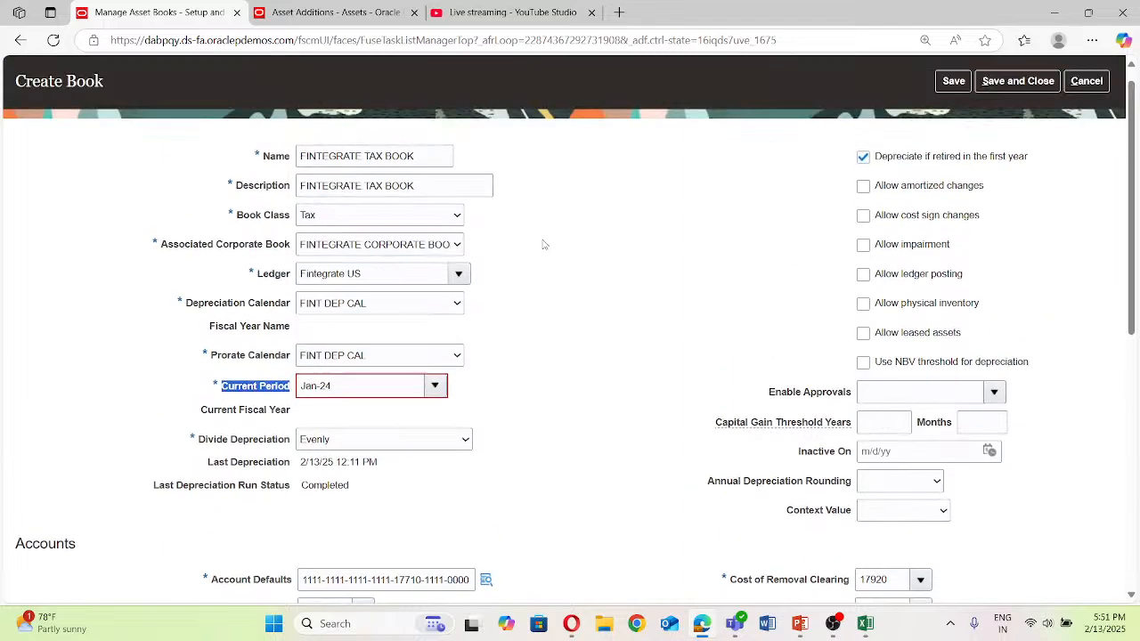